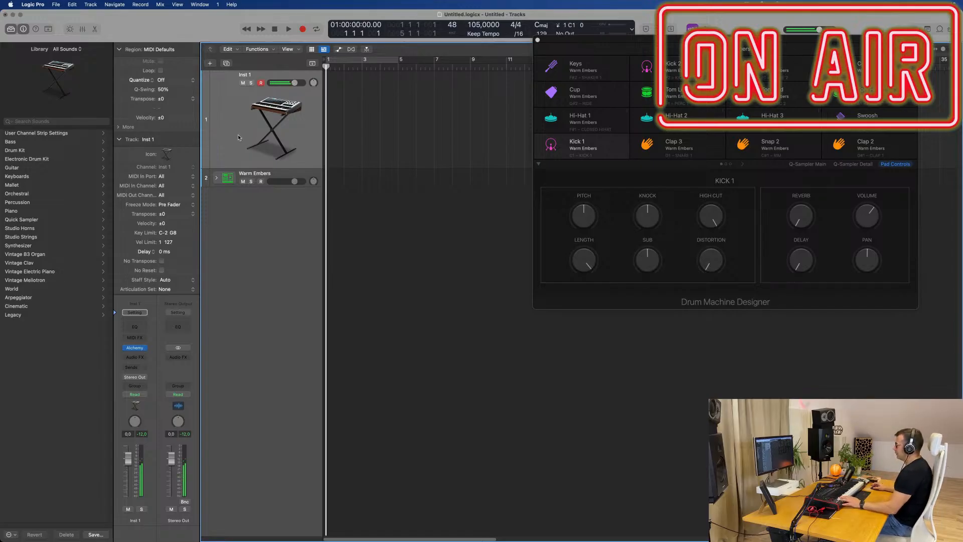
# Open Alchemy on the Inst 1 track, audition its performance snapshots and blend Metallic Swell, Motion Pad, Dark Arp and Bright Arp.
pyautogui.click(135, 348)
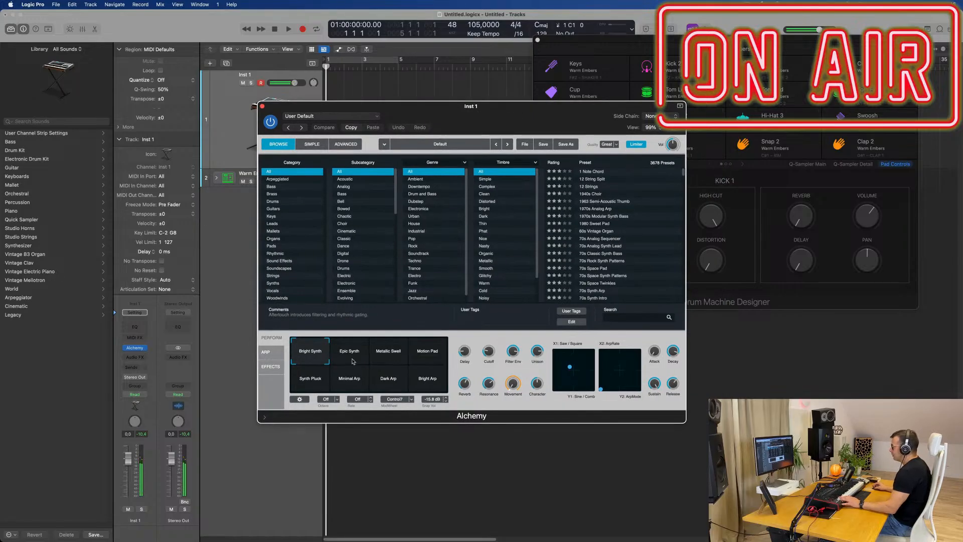
pyautogui.click(354, 361)
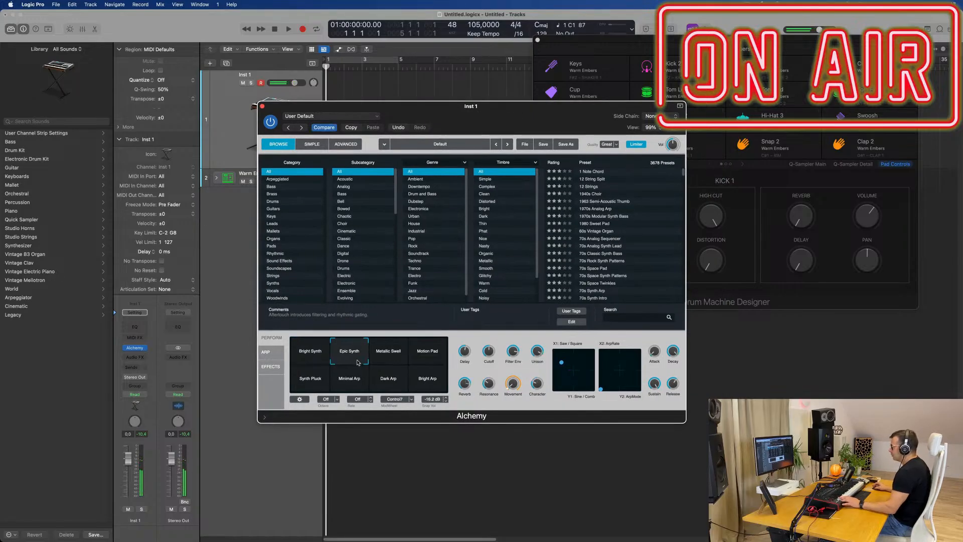
pyautogui.click(394, 358)
pyautogui.click(436, 358)
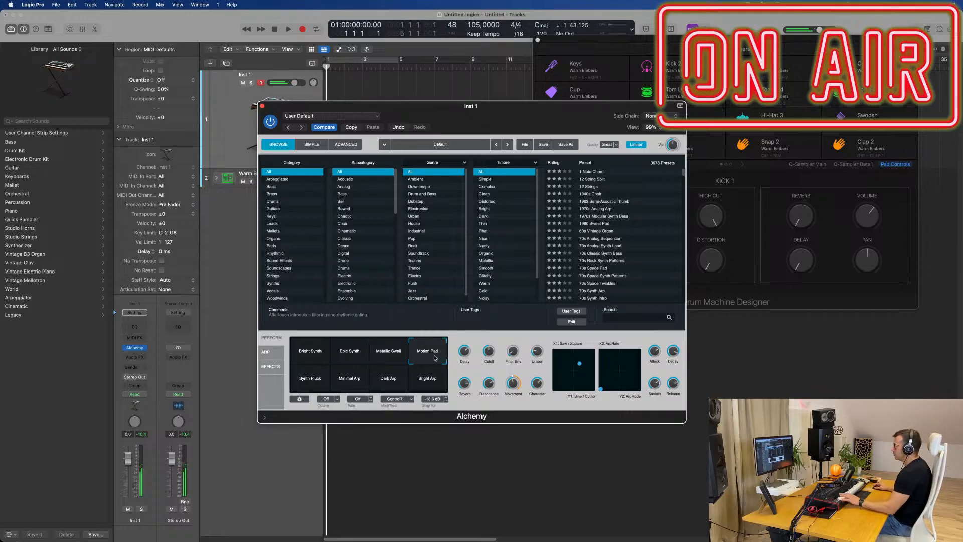
pyautogui.click(385, 357)
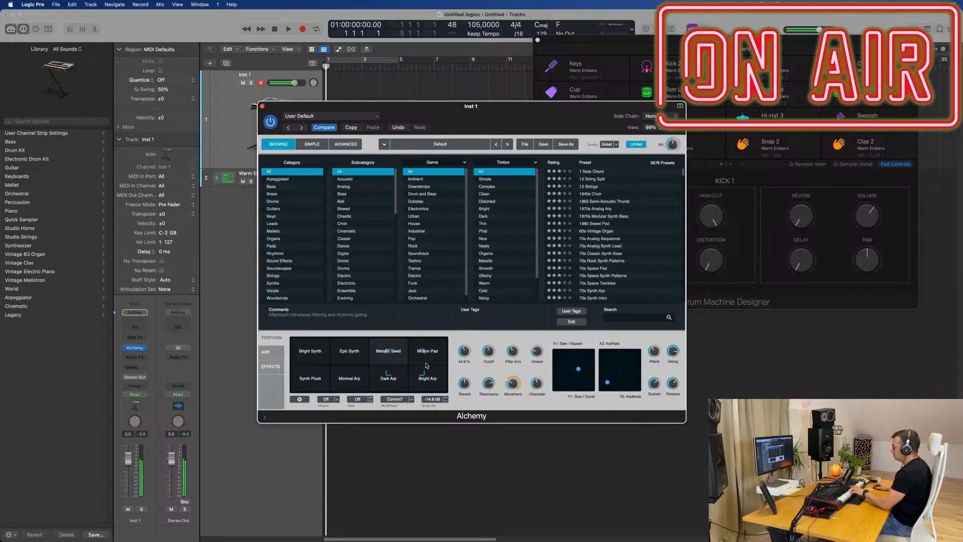
pyautogui.moveTo(421, 367); pyautogui.dragTo(415, 374)
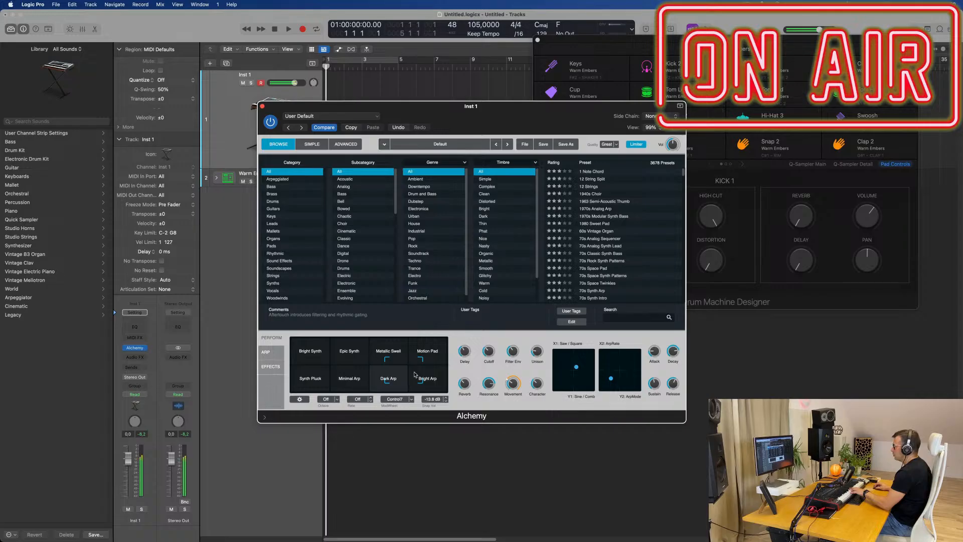
# Move the Alchemy window clear of the track area and record a sustained chord part of about four bars on Inst 1.
pyautogui.moveTo(498, 126); pyautogui.dragTo(618, 130)
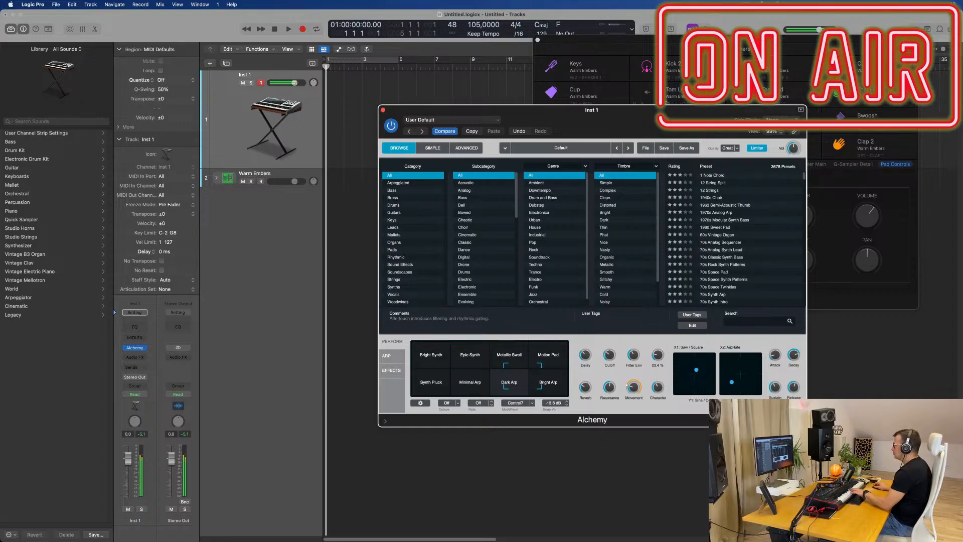
pyautogui.moveTo(659, 113); pyautogui.dragTo(830, 179)
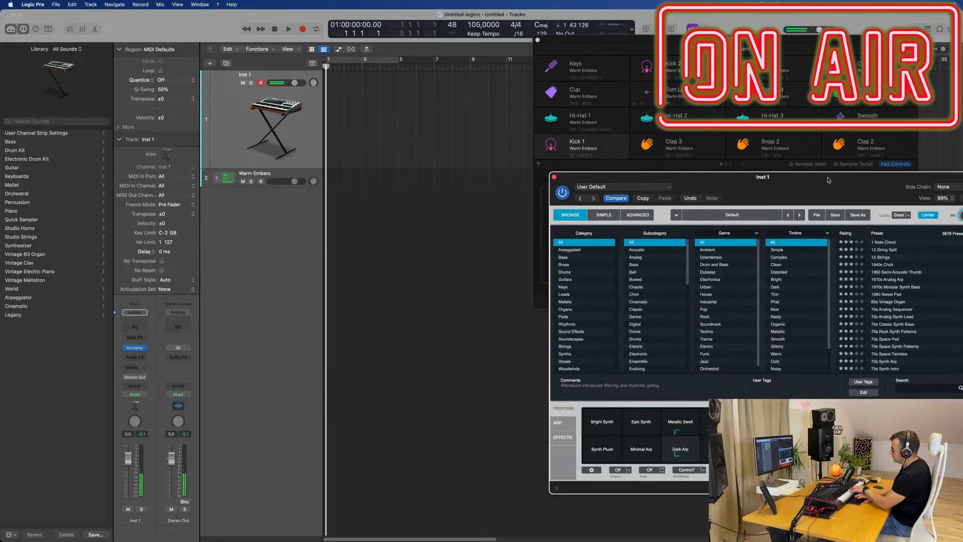
pyautogui.press('r')
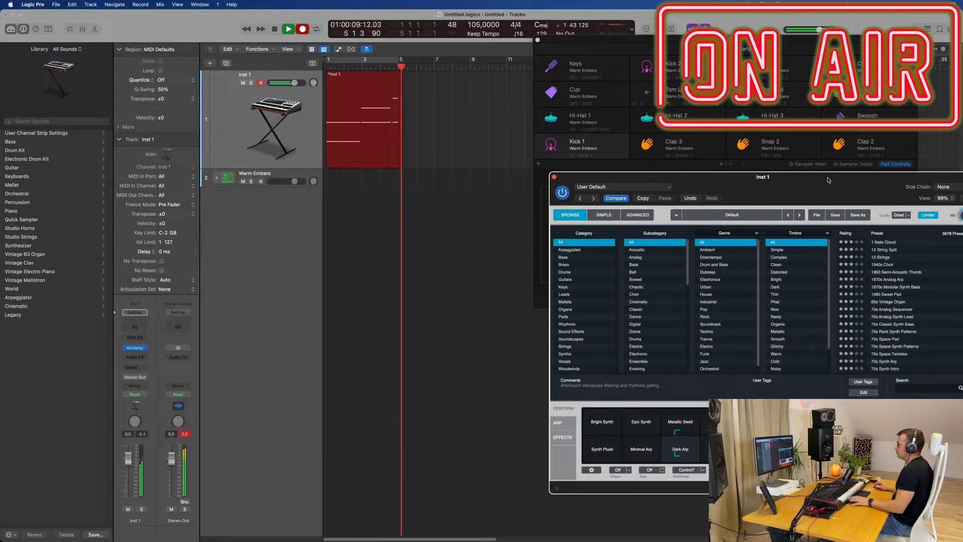
pyautogui.press('space')
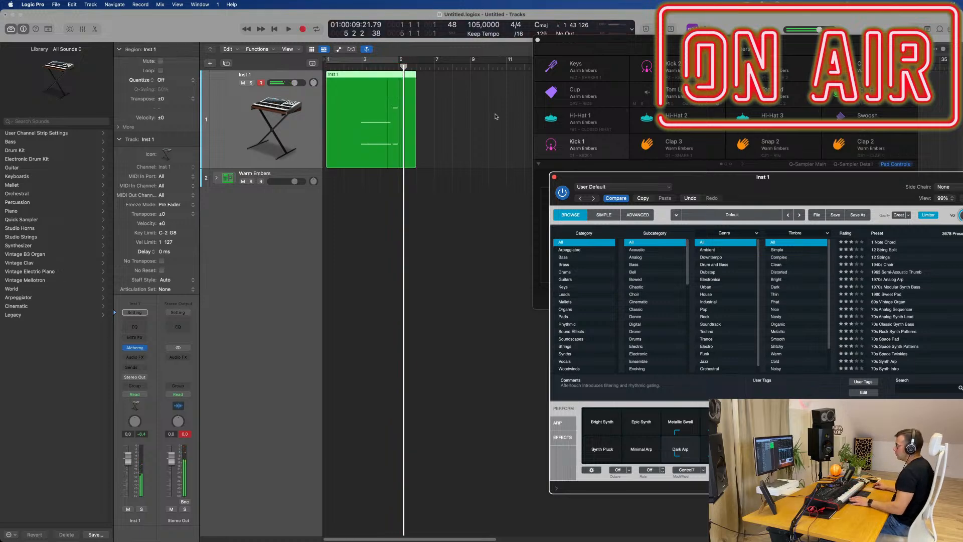
# Open the recorded region in the Piano Roll and copy the two long bar 3 notes to bar 1, three semitones lower.
pyautogui.doubleClick(360, 77)
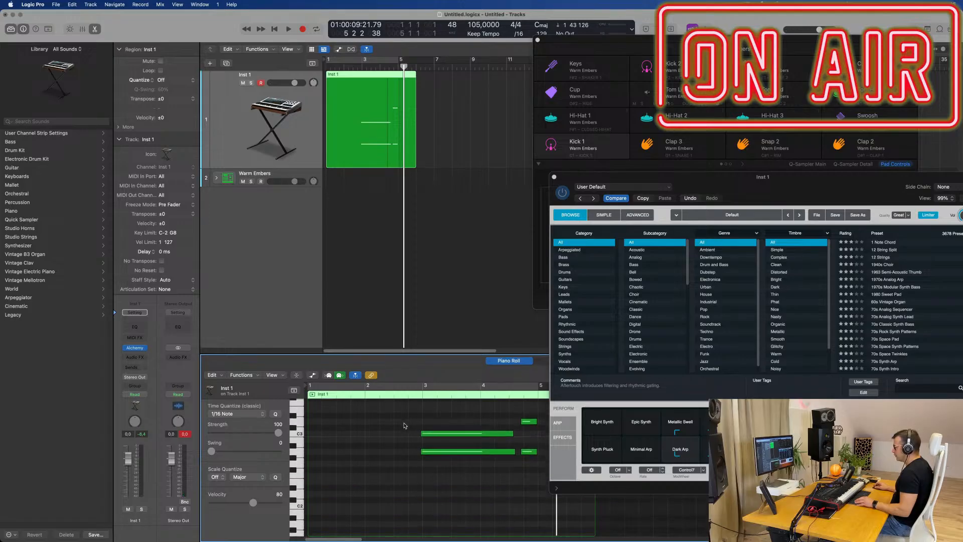
pyautogui.moveTo(405, 430); pyautogui.dragTo(515, 502)
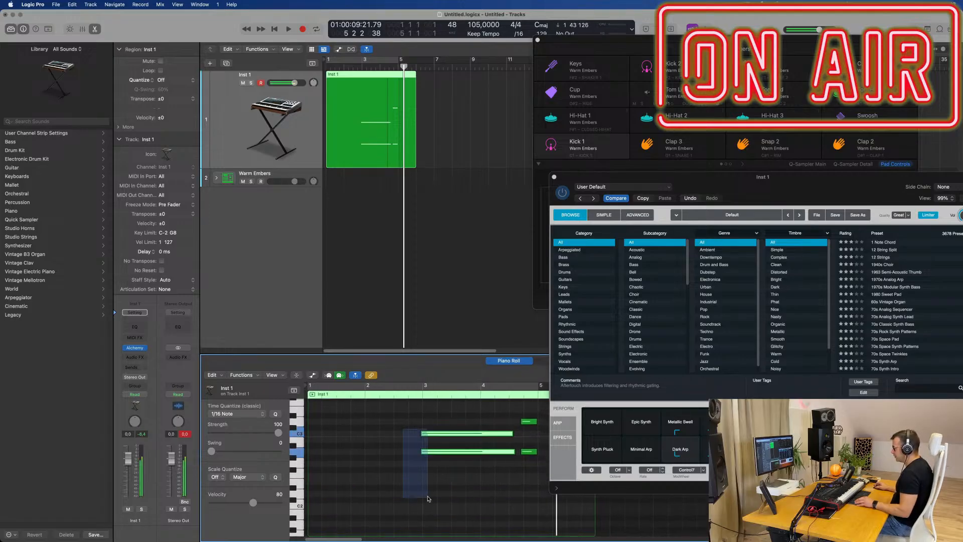
pyautogui.moveTo(434, 446); pyautogui.dragTo(330, 456)
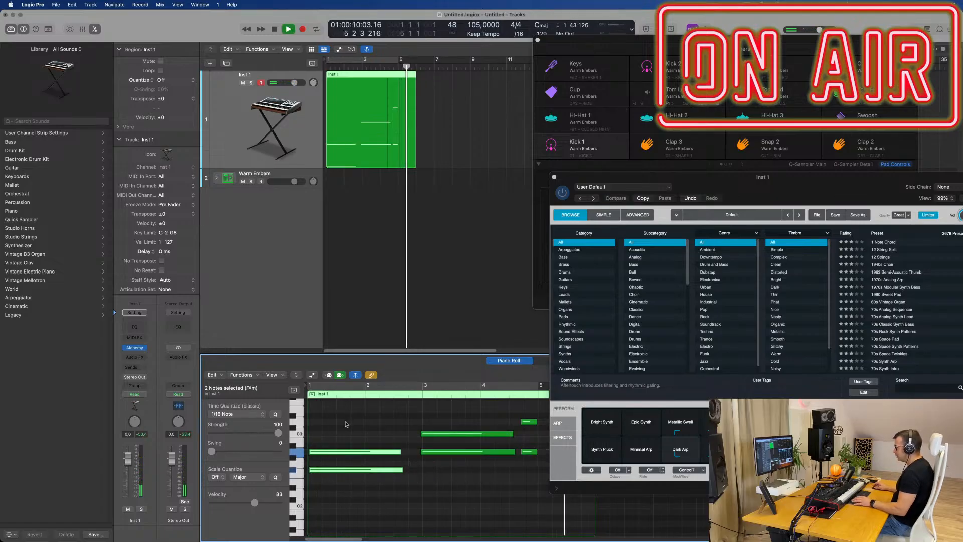
# Enable a four-bar cycle from bar 1 to bar 5 and play back the chords.
pyautogui.click(399, 83)
pyautogui.click(369, 60)
pyautogui.press('space')
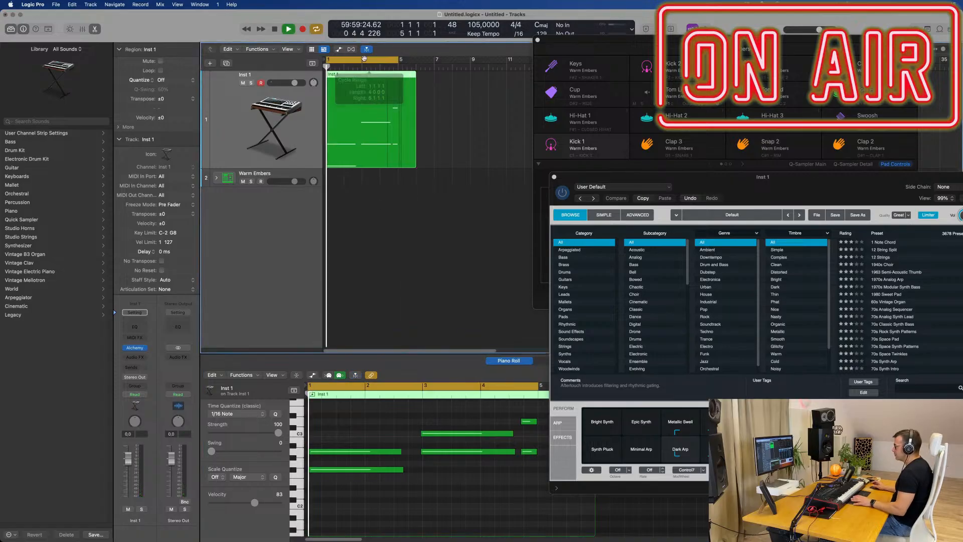
pyautogui.scroll(-1, 363, 473)
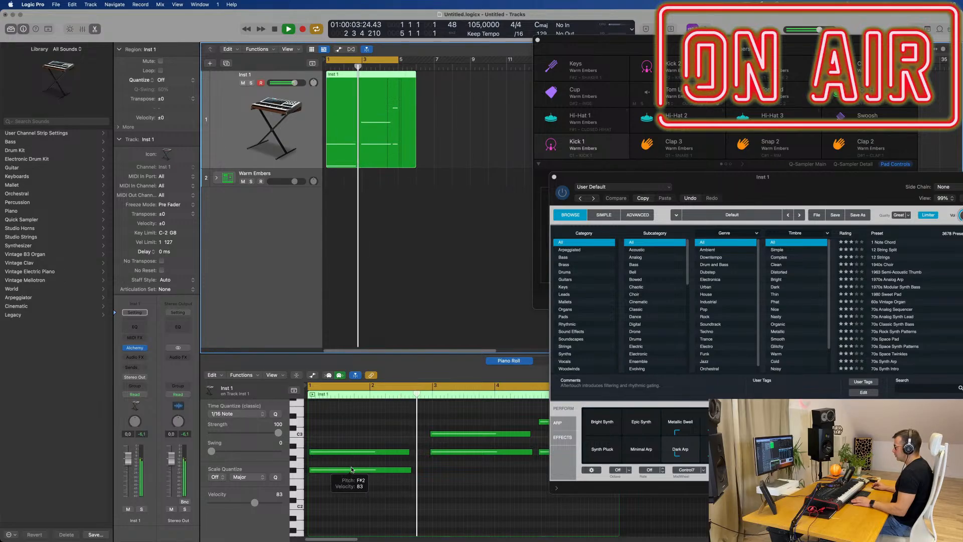
pyautogui.press('space')
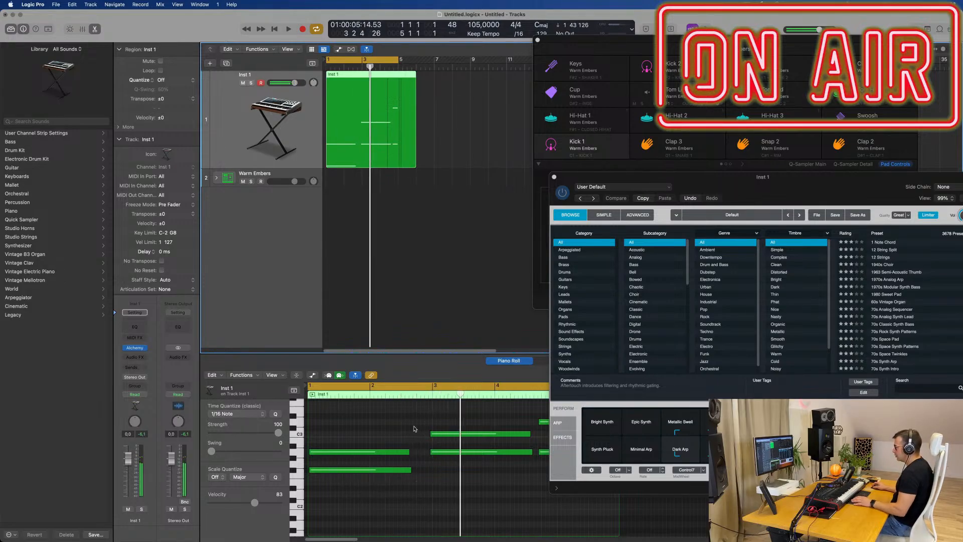
# Quantize all notes in the region to the 1/16 note grid and play back the result.
pyautogui.moveTo(414, 426); pyautogui.dragTo(442, 459)
pyautogui.press('super+a')
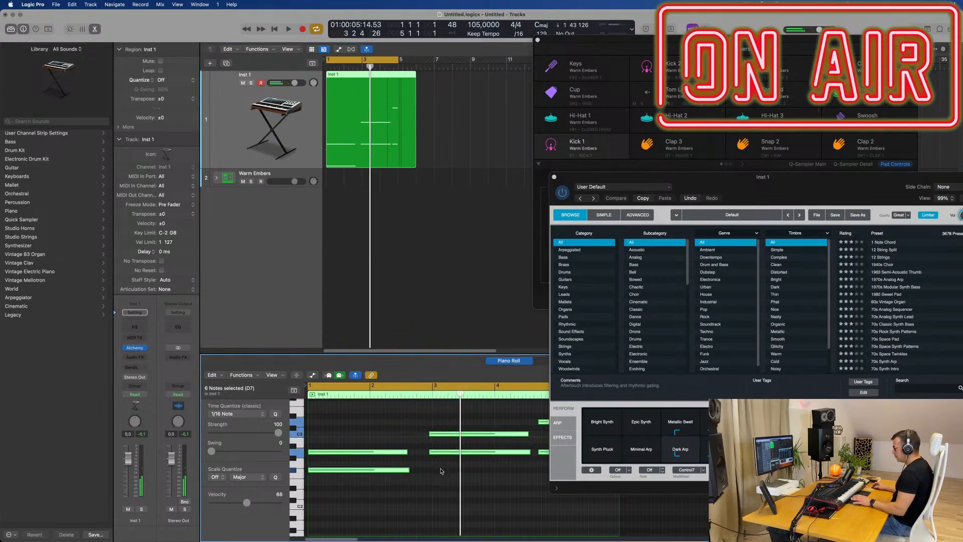
pyautogui.click(435, 478)
pyautogui.press('space')
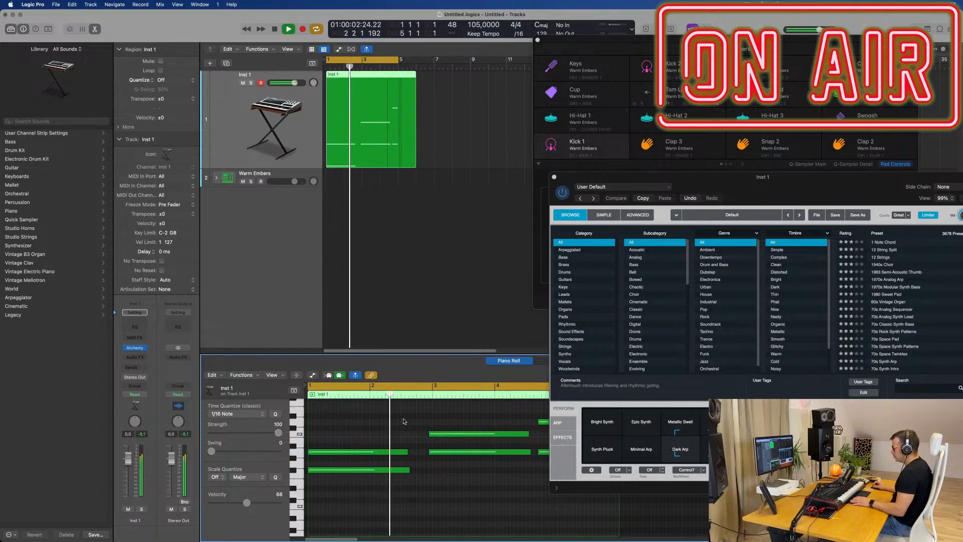
pyautogui.press('space')
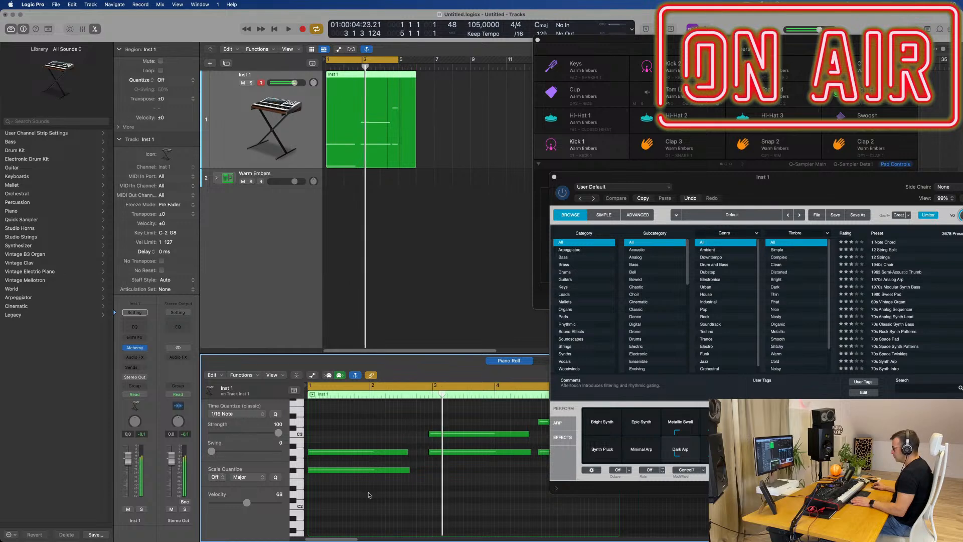
# Raise the lower note of the first chord by one semitone to G2 and play it back.
pyautogui.click(372, 472)
pyautogui.moveTo(373, 471); pyautogui.dragTo(373, 466)
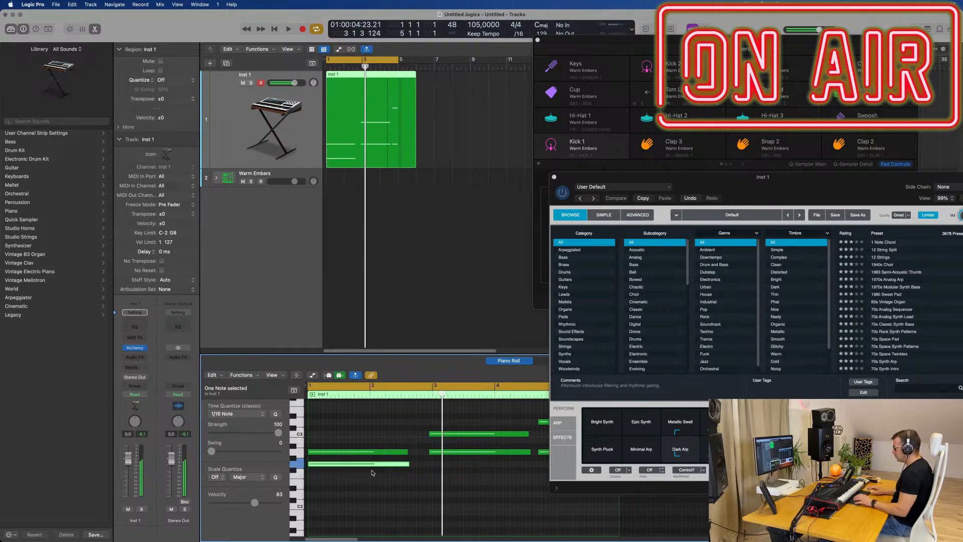
pyautogui.press('space')
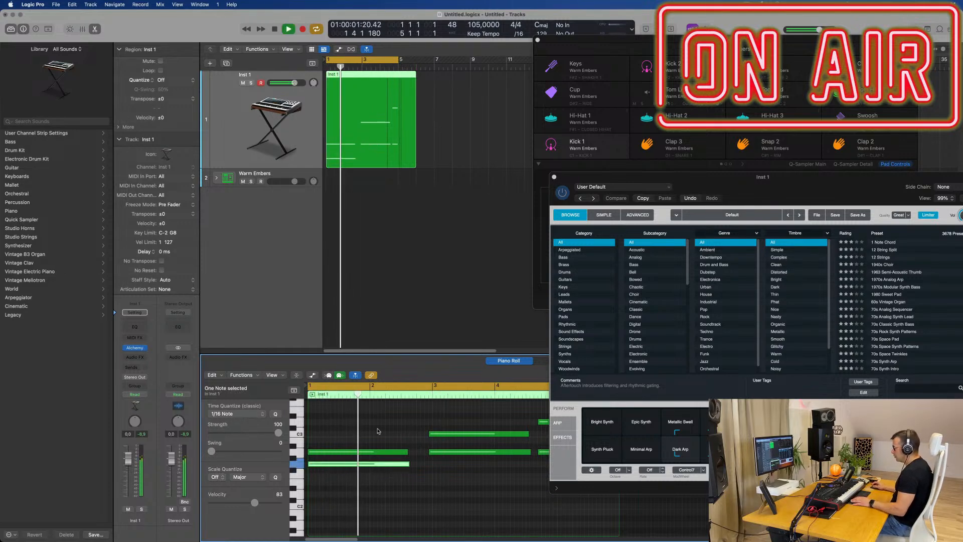
pyautogui.press('space')
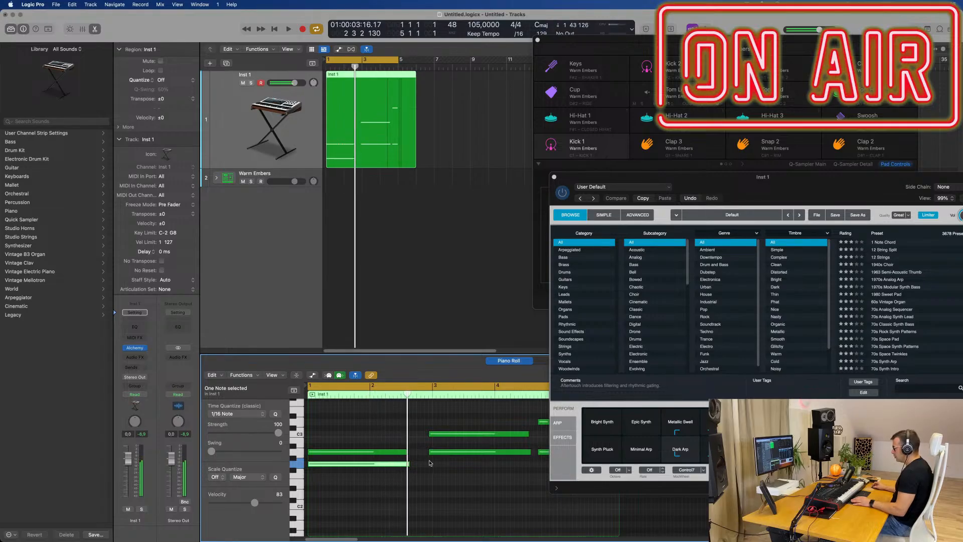
# Extend both notes of the first chord to the start of bar 3 and align the second chord's long notes there.
pyautogui.click(423, 456)
pyautogui.moveTo(405, 453); pyautogui.dragTo(417, 452)
pyautogui.moveTo(443, 466); pyautogui.dragTo(471, 437)
pyautogui.click(407, 464)
pyautogui.moveTo(409, 464); pyautogui.dragTo(433, 455)
# Play the edited chord progression repeatedly from bar 1 to check the note lengths and the transition at bar 3.
pyautogui.press('space')
pyautogui.scroll(-4, 430, 448)
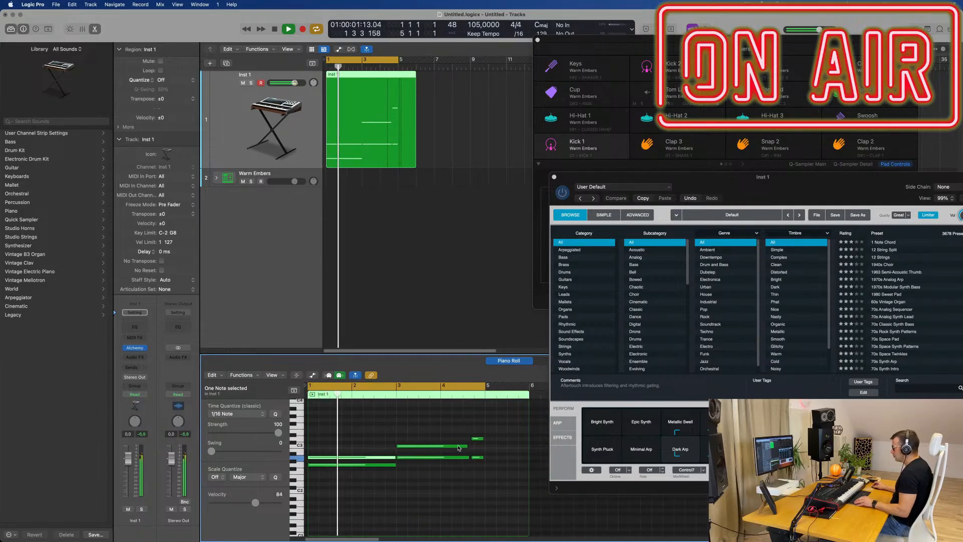
pyautogui.scroll(2, 430, 447)
pyautogui.click(382, 443)
pyautogui.press('Return')
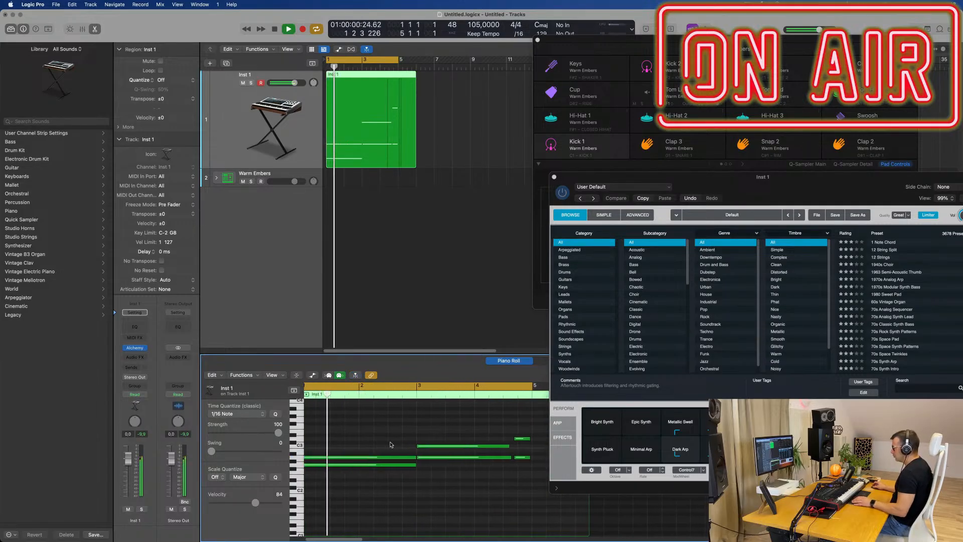
pyautogui.scroll(3, 390, 444)
pyautogui.hscroll(-2, 381, 444)
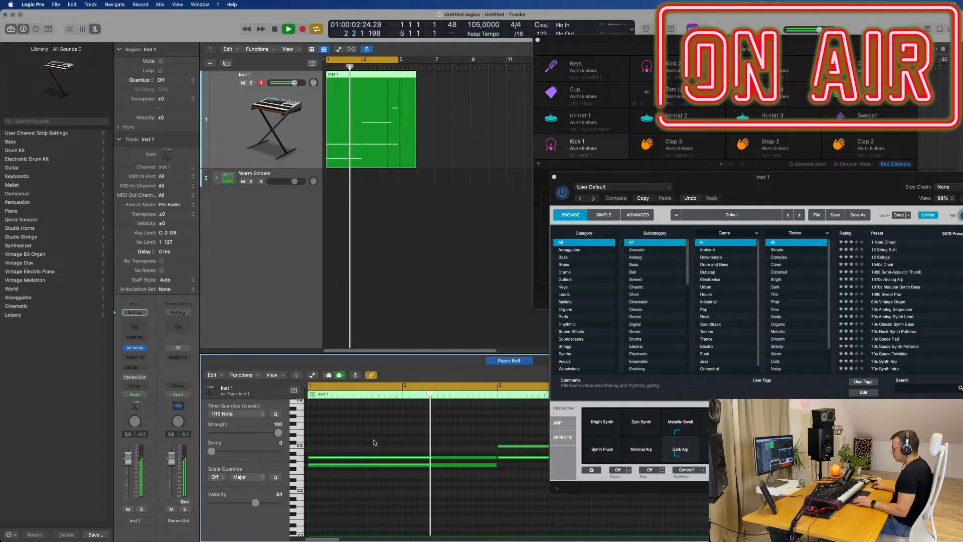
pyautogui.press('super+a')
pyautogui.press('space')
pyautogui.press('Return')
pyautogui.press('space')
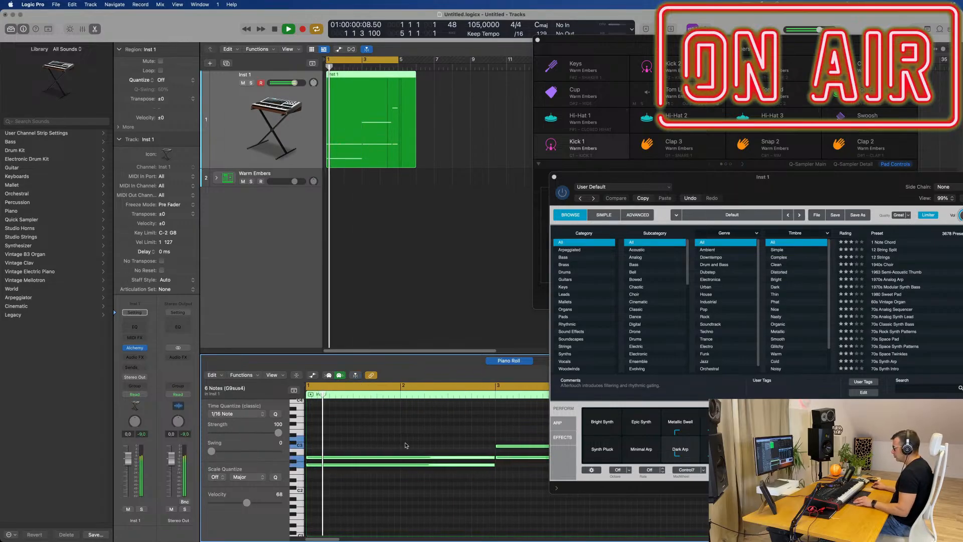
# Raise the upper note of the first chord by one semitone and play back the cycle.
pyautogui.click(495, 475)
pyautogui.click(505, 460)
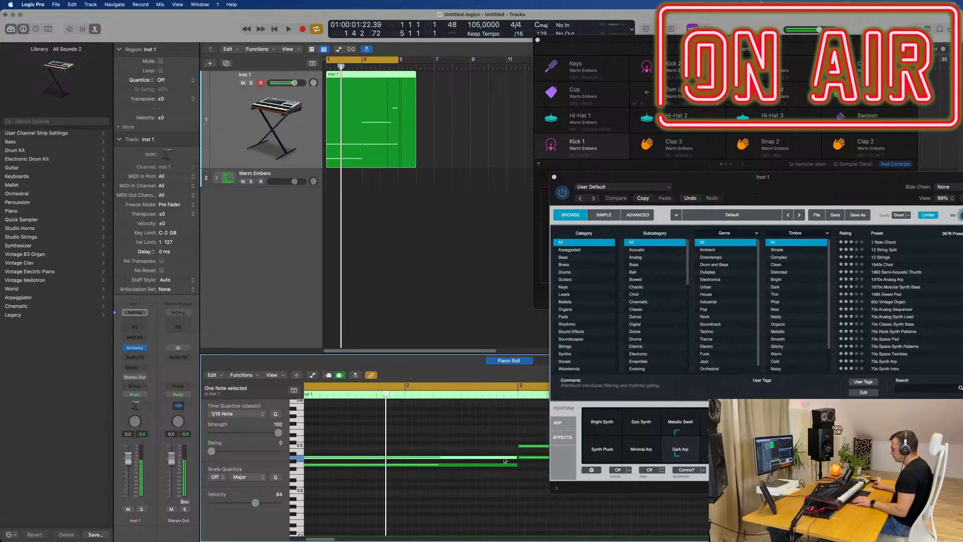
pyautogui.hotkey('alt', 'Up')
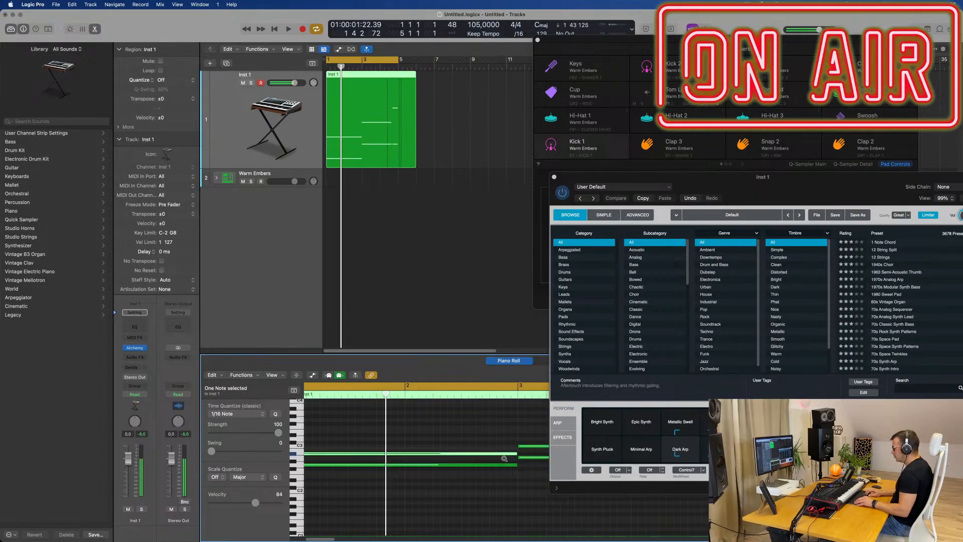
pyautogui.press('space')
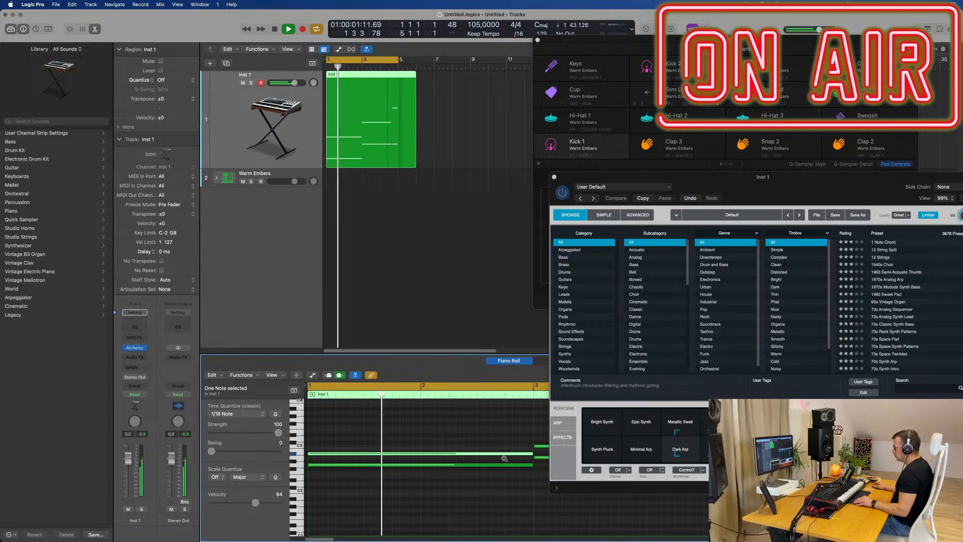
pyautogui.scroll(-2, 487, 458)
pyautogui.click(475, 473)
pyautogui.scroll(-4, 475, 475)
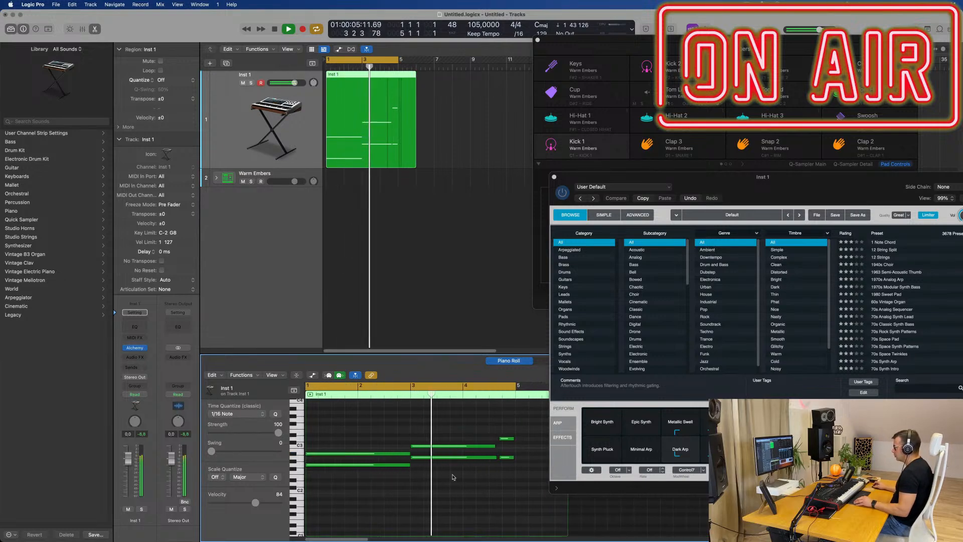
pyautogui.scroll(2, 475, 473)
pyautogui.hscroll(5, 401, 461)
# Align the two short notes at the end of bar 4, extend both long bar 3 notes up to them, and play the cycle.
pyautogui.press('space')
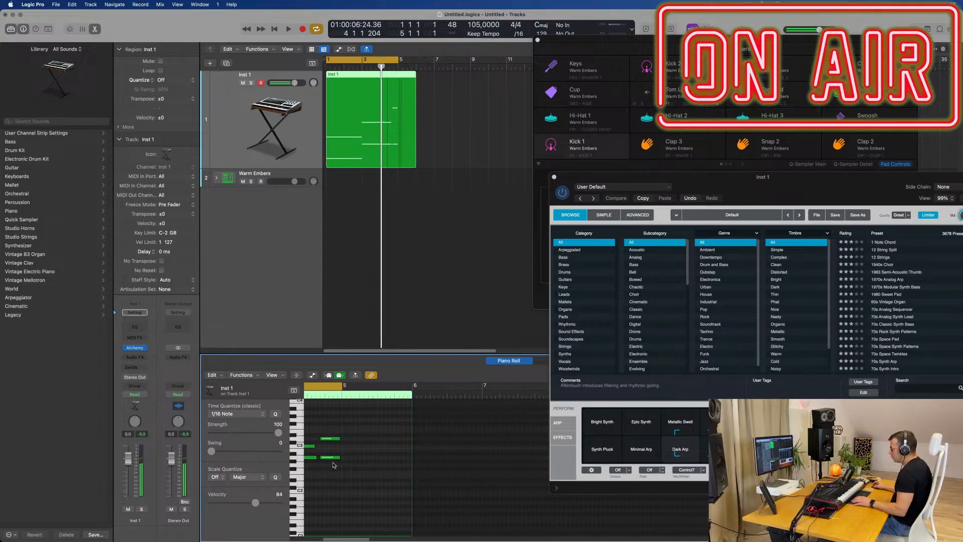
pyautogui.hscroll(-2, 340, 452)
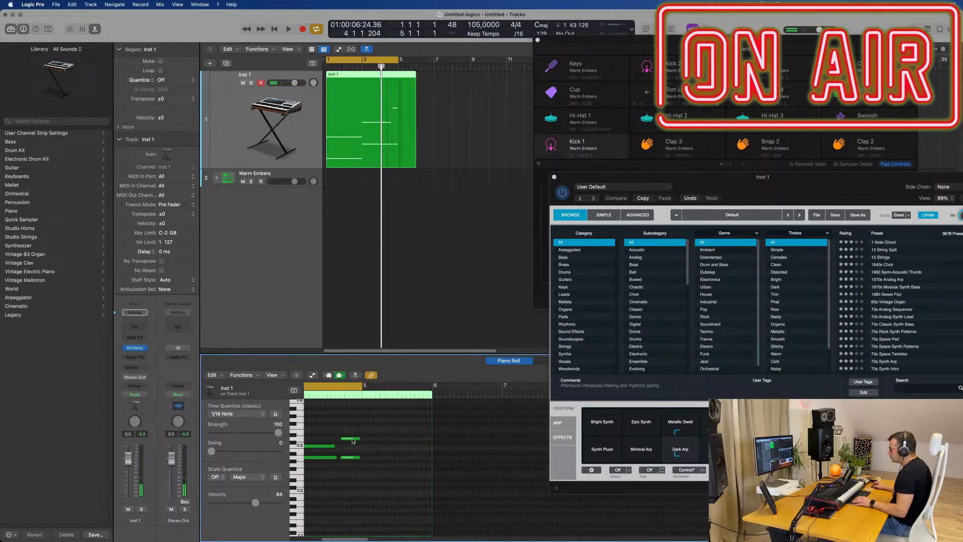
pyautogui.moveTo(353, 440)
pyautogui.mouseDown()
pyautogui.moveTo(361, 458)
pyautogui.moveTo(361, 438)
pyautogui.moveTo(342, 448)
pyautogui.mouseUp()
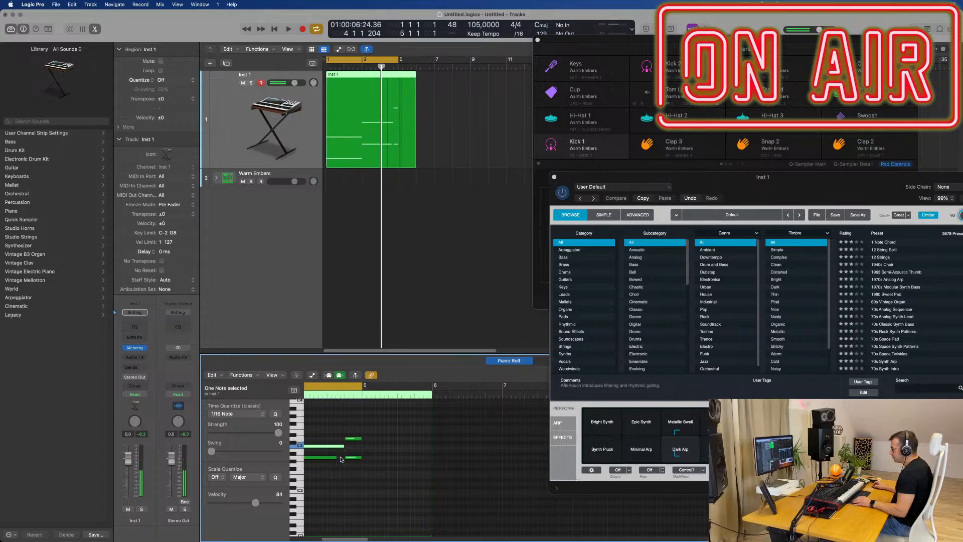
pyautogui.moveTo(336, 457); pyautogui.dragTo(345, 459)
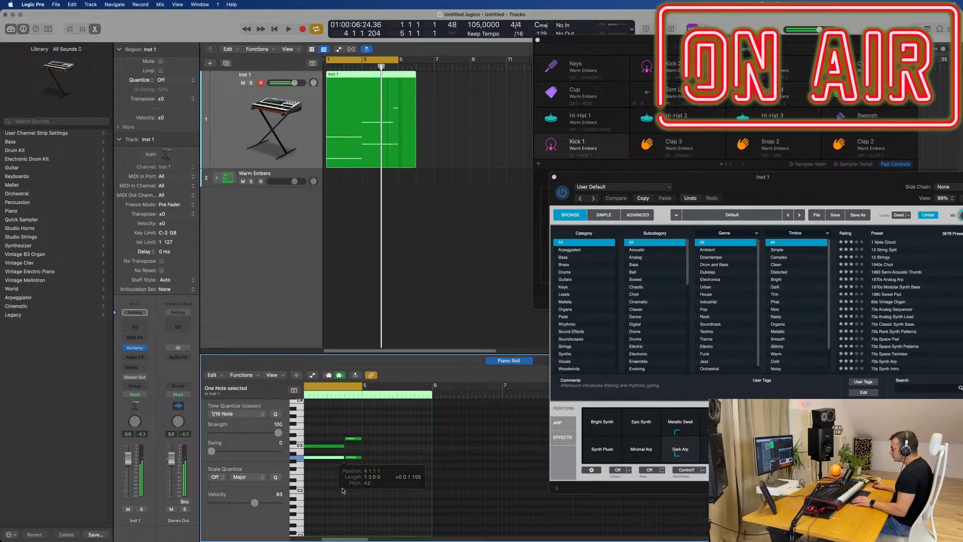
pyautogui.press('space')
pyautogui.press('super+Left')
pyautogui.press('super+Left')
pyautogui.click(437, 491)
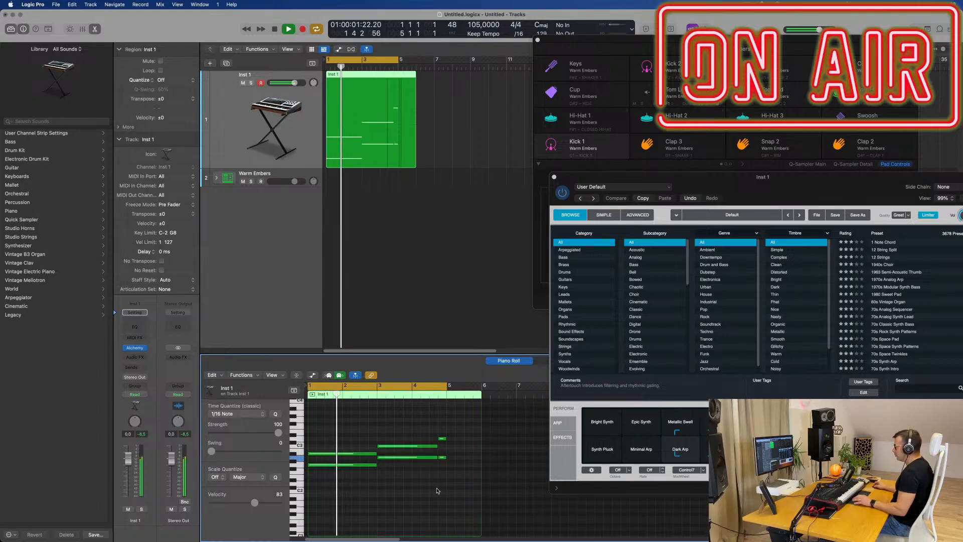
pyautogui.press('super+Left')
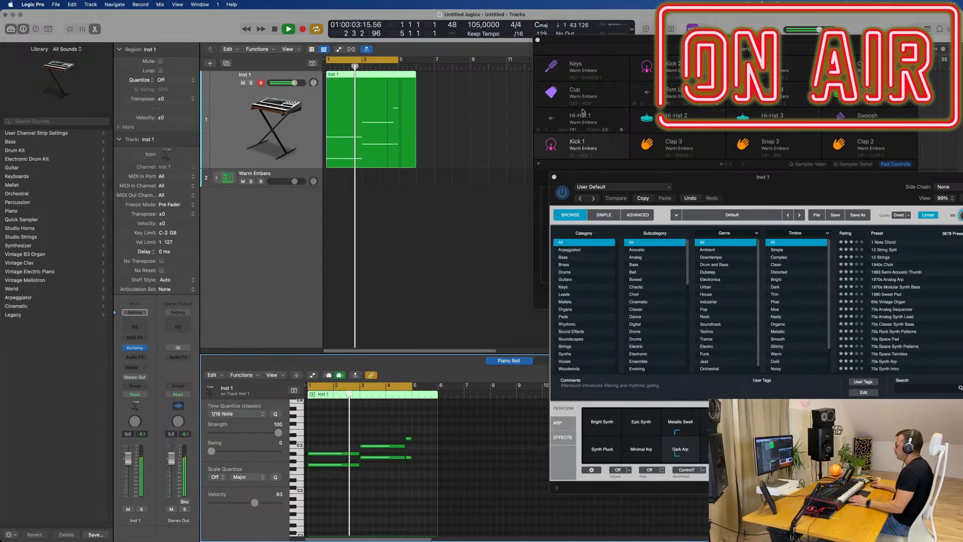
# Reduce Alchemy's unison amount and set its cutoff to 20.2% while the progression plays, clearing the plug-in window away from the arrangement.
pyautogui.moveTo(741, 186); pyautogui.dragTo(461, 171)
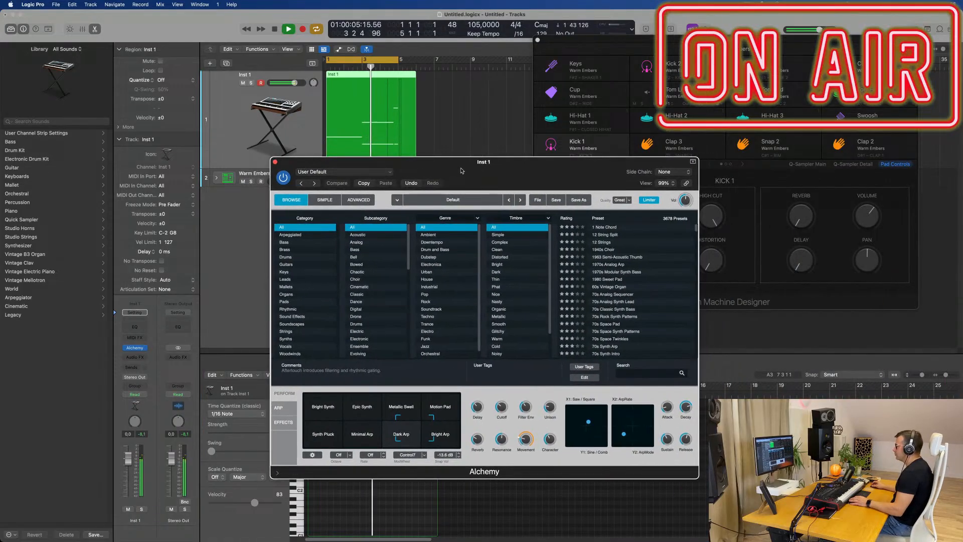
pyautogui.moveTo(499, 405); pyautogui.dragTo(551, 417)
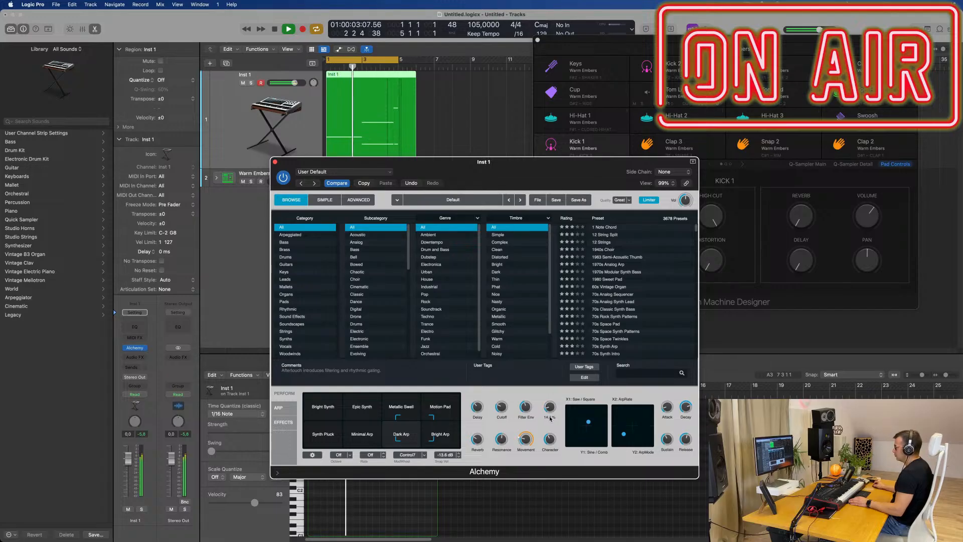
pyautogui.moveTo(480, 408); pyautogui.dragTo(497, 410)
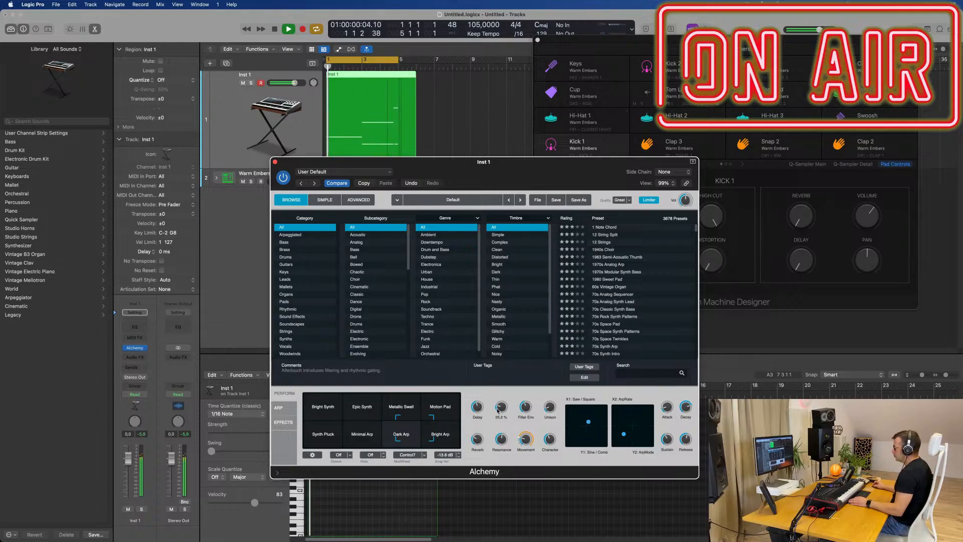
pyautogui.moveTo(535, 171); pyautogui.dragTo(887, 185)
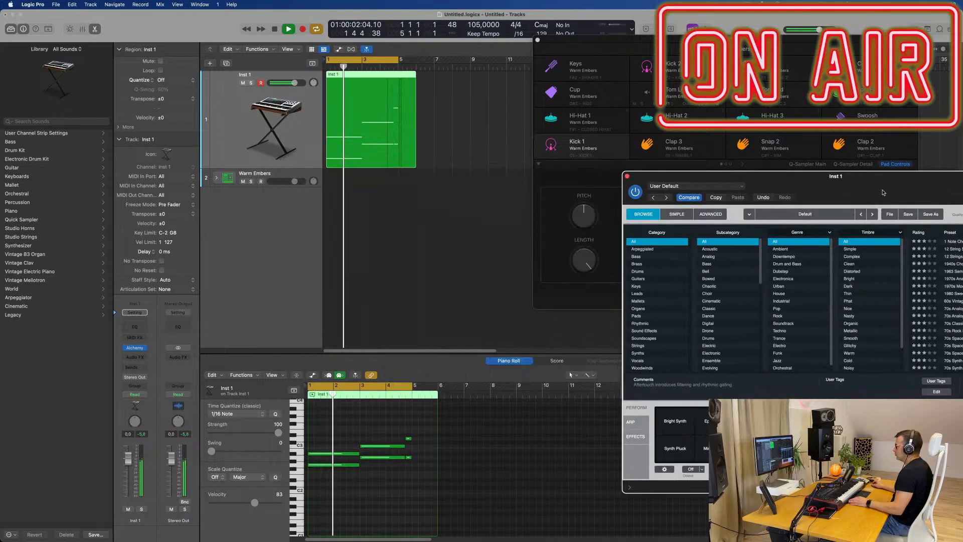
# Split the chord region at bar 5 and delete the remainder so it spans exactly four bars.
pyautogui.press('super+Left')
pyautogui.press('super+Left')
pyautogui.press('super+Left')
pyautogui.press('super+Right')
pyautogui.press('super+Right')
pyautogui.press('super+Right')
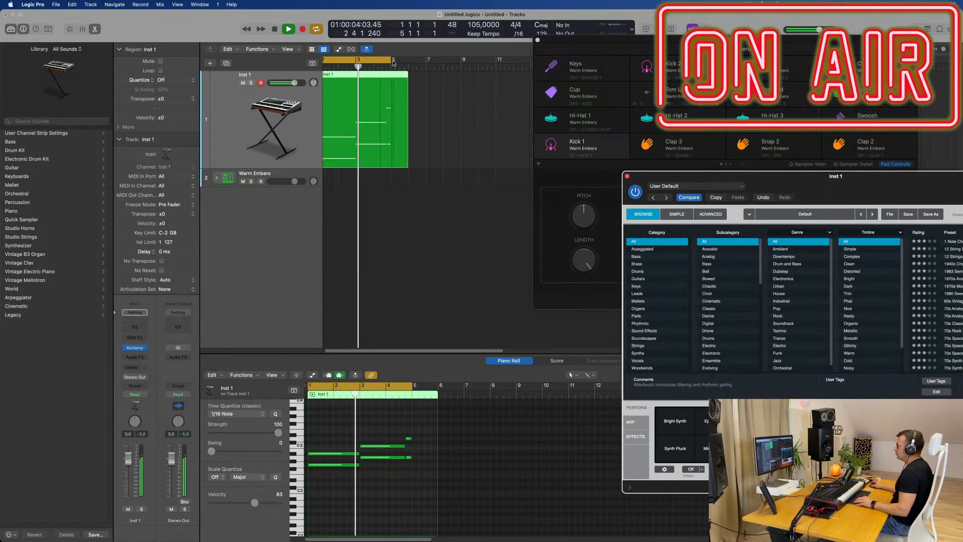
pyautogui.click(470, 79)
pyautogui.moveTo(470, 78); pyautogui.dragTo(508, 116)
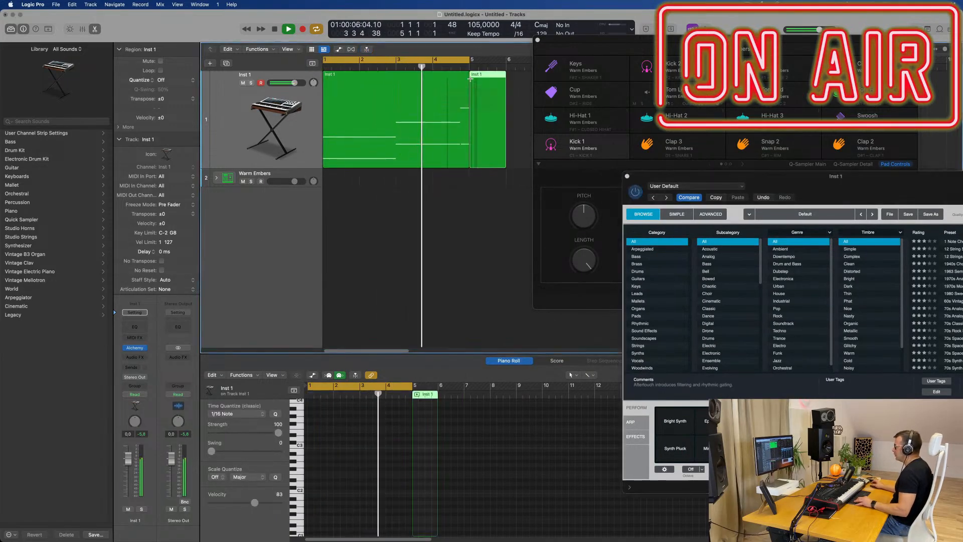
pyautogui.press('Delete')
pyautogui.press('super+Left')
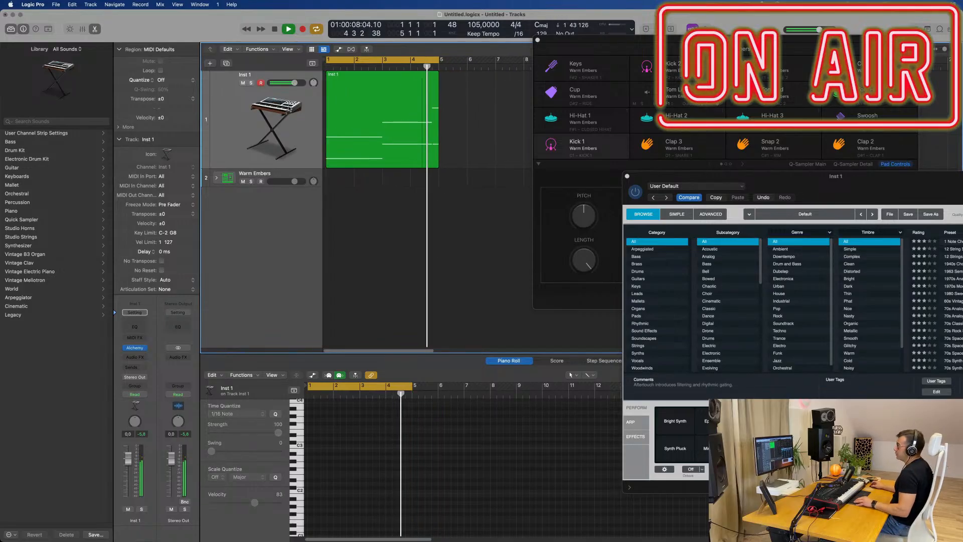
# Repeat the four-bar chord region once at bar 5 and extend the cycle range to bar 9.
pyautogui.click(344, 91)
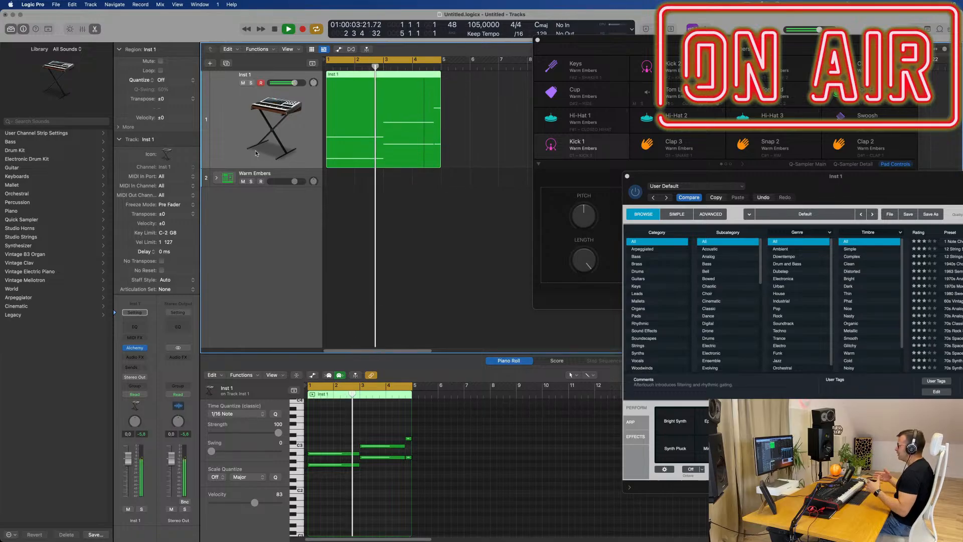
pyautogui.press('super+Left')
pyautogui.press('super+Left')
pyautogui.press('super+Left')
pyautogui.press('super+Left')
pyautogui.press('super+Left')
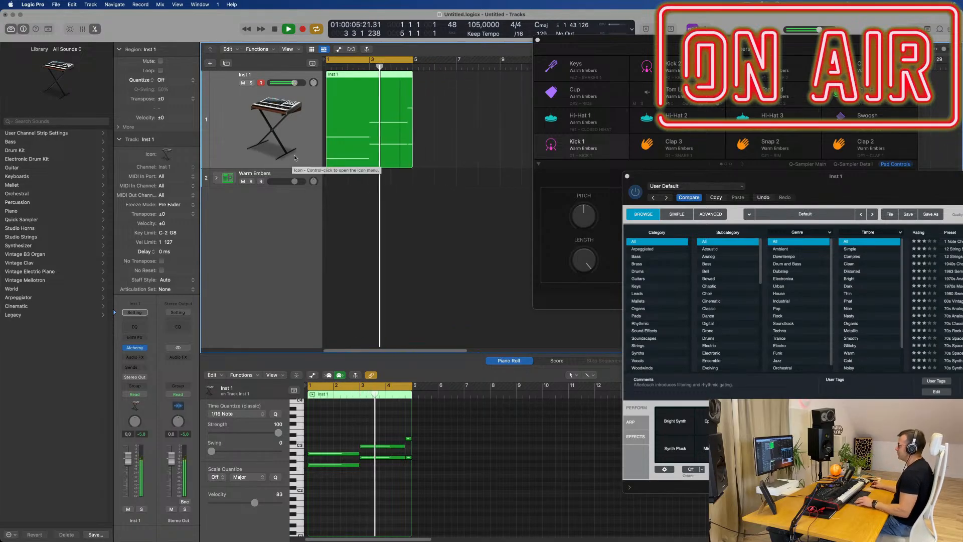
pyautogui.press('super+r')
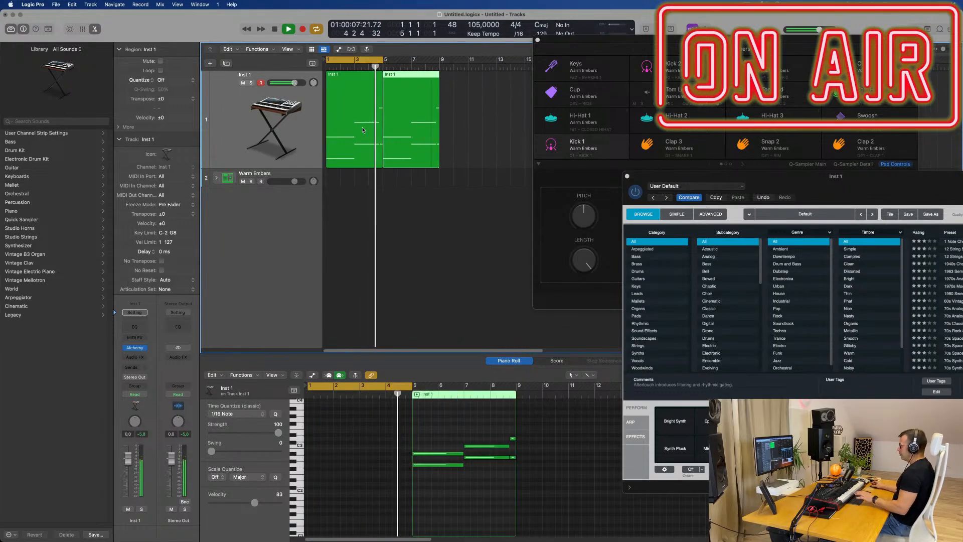
pyautogui.moveTo(393, 67); pyautogui.dragTo(438, 67)
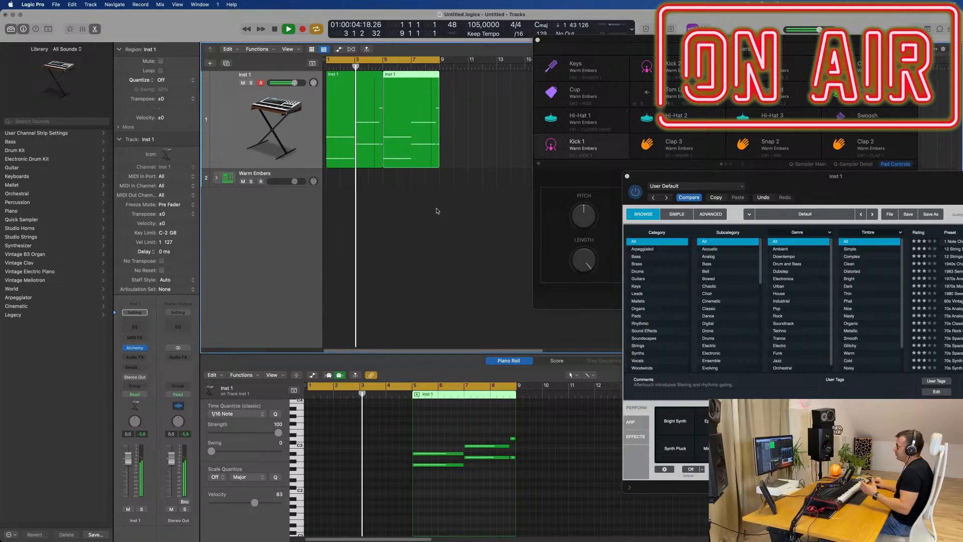
# Duplicate the Alchemy instrument track with its settings and open the new track's Alchemy instrument.
pyautogui.click(225, 70)
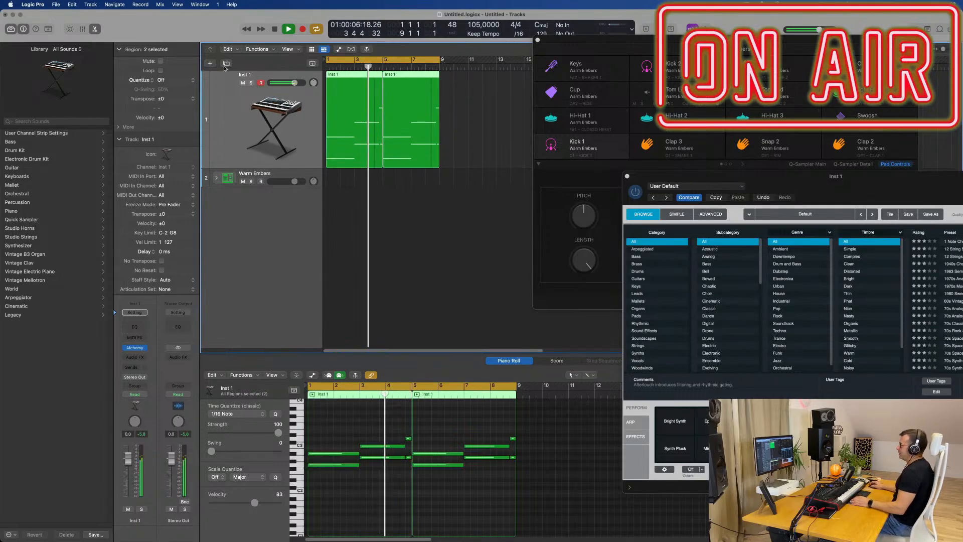
pyautogui.press('super+d')
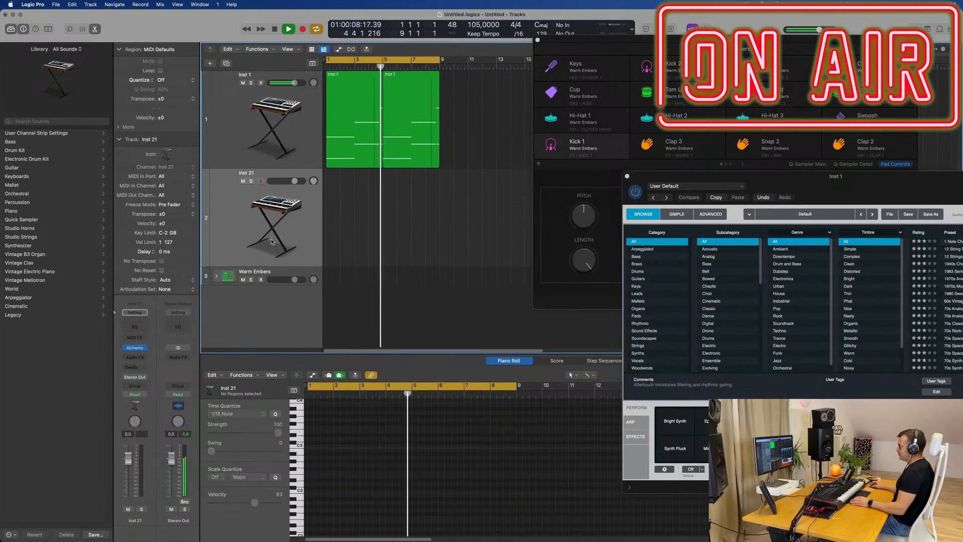
pyautogui.click(134, 348)
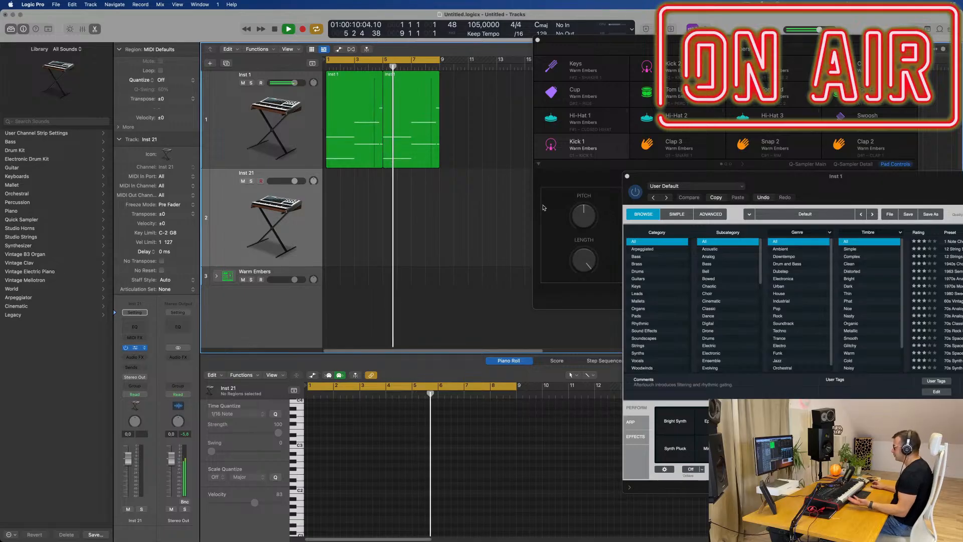
pyautogui.moveTo(635, 103); pyautogui.dragTo(808, 106)
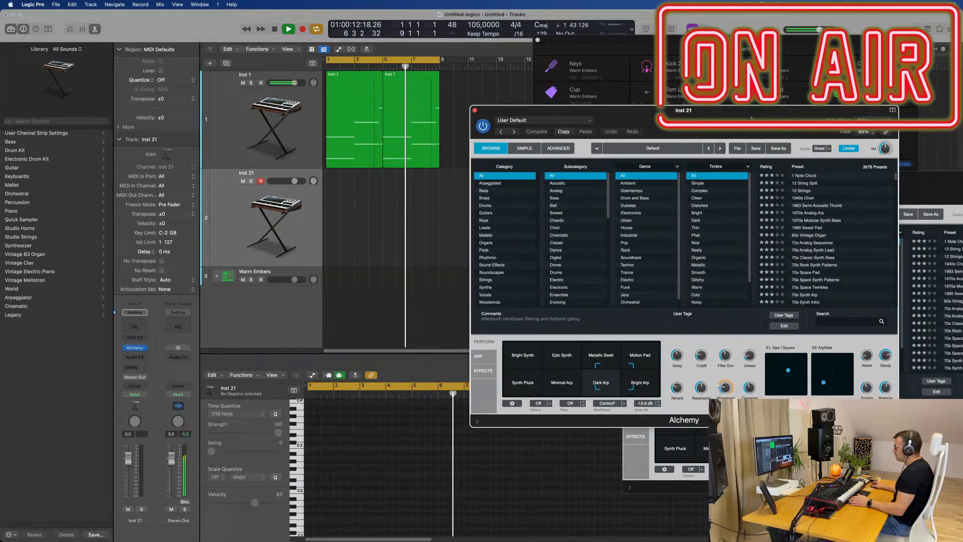
# Filter the new track's Alchemy presets to the Pads category and load Stars Drifting By.
pyautogui.click(484, 251)
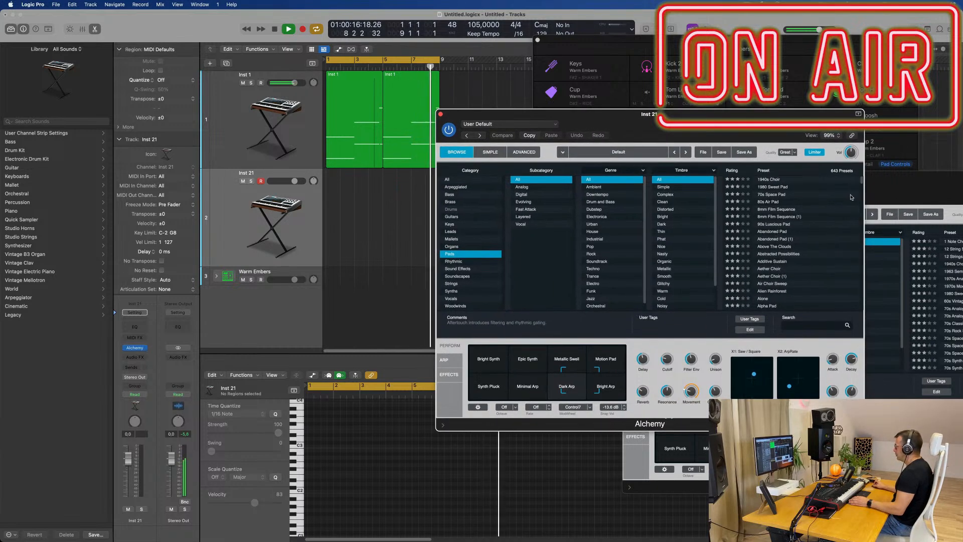
pyautogui.moveTo(861, 180); pyautogui.dragTo(863, 302)
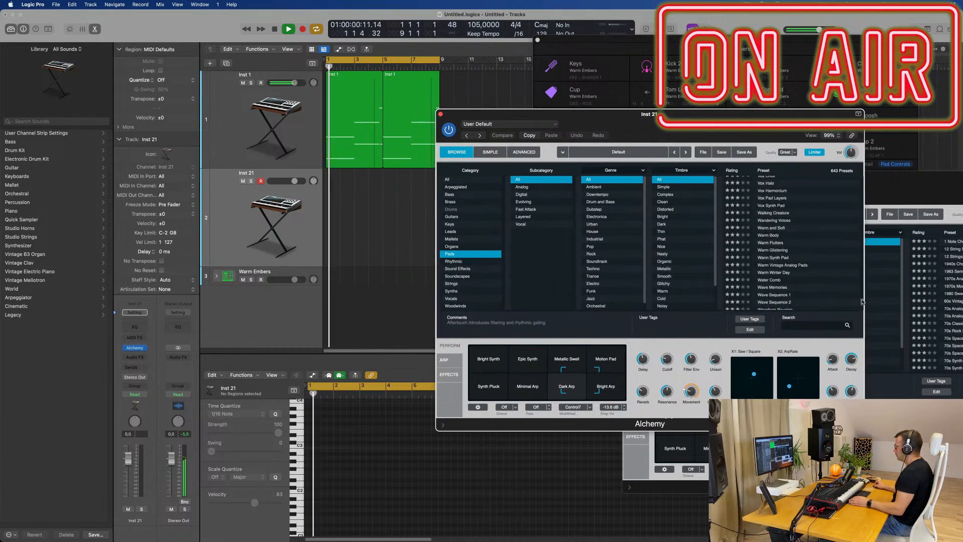
pyautogui.scroll(15, 804, 209)
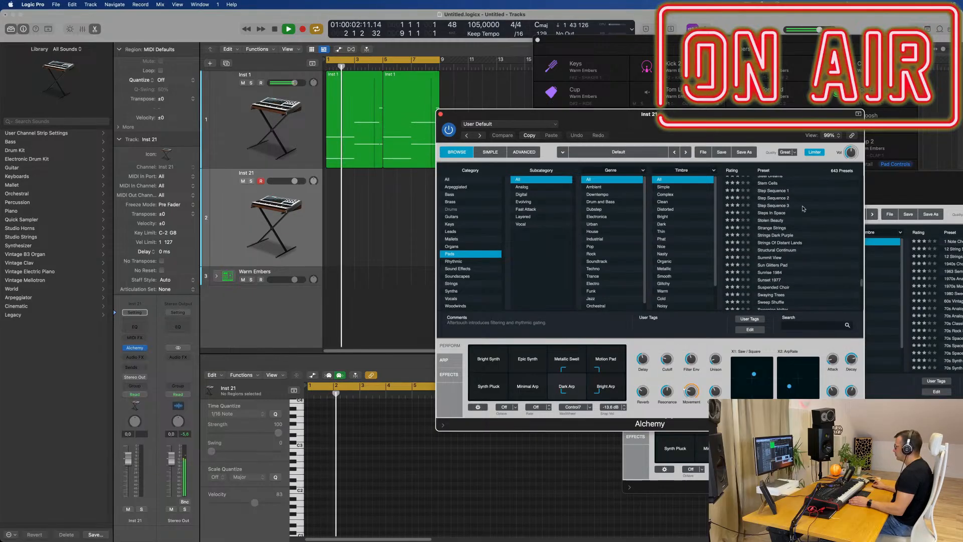
pyautogui.scroll(3, 802, 209)
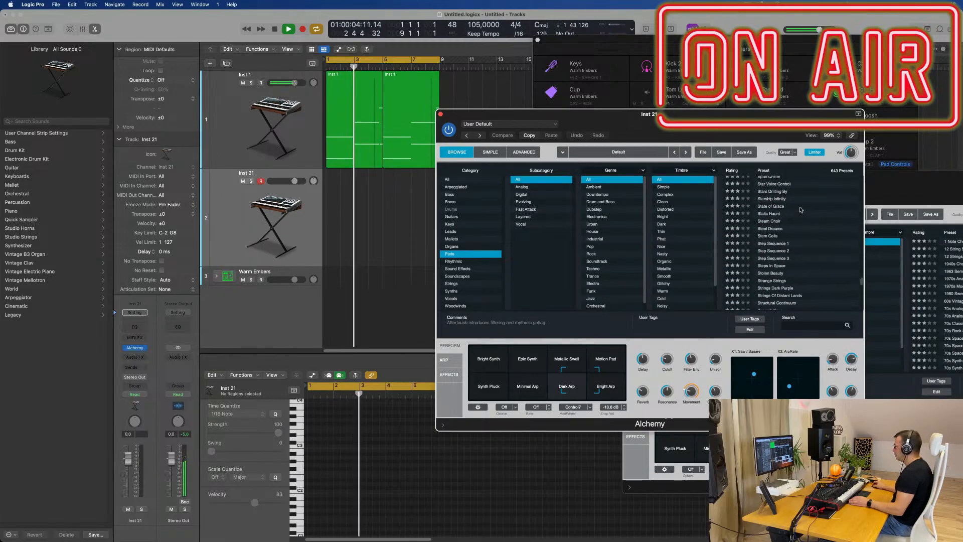
pyautogui.click(762, 192)
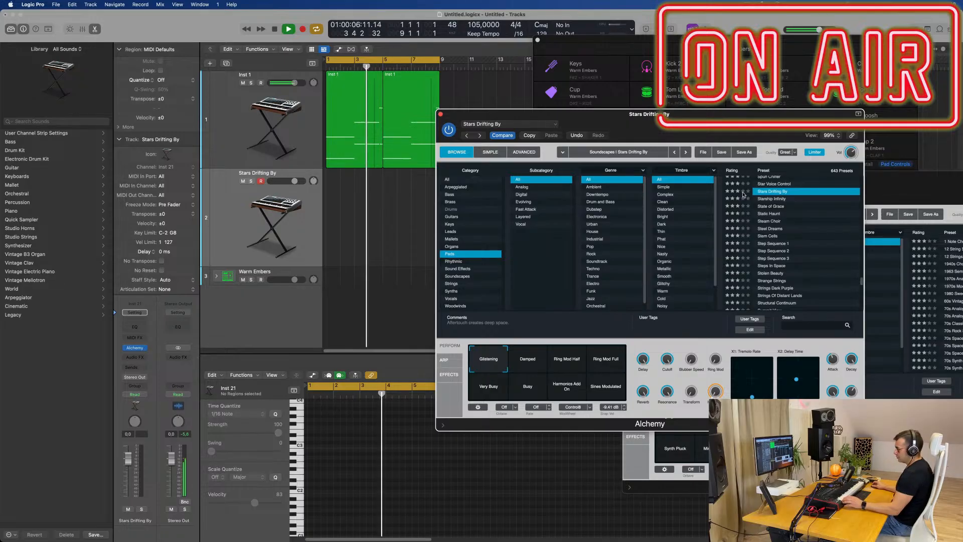
# Audition the pad presets Special Fader, Solar Storm and Sand Dunes on the second track against the looping chords.
pyautogui.scroll(3, 800, 232)
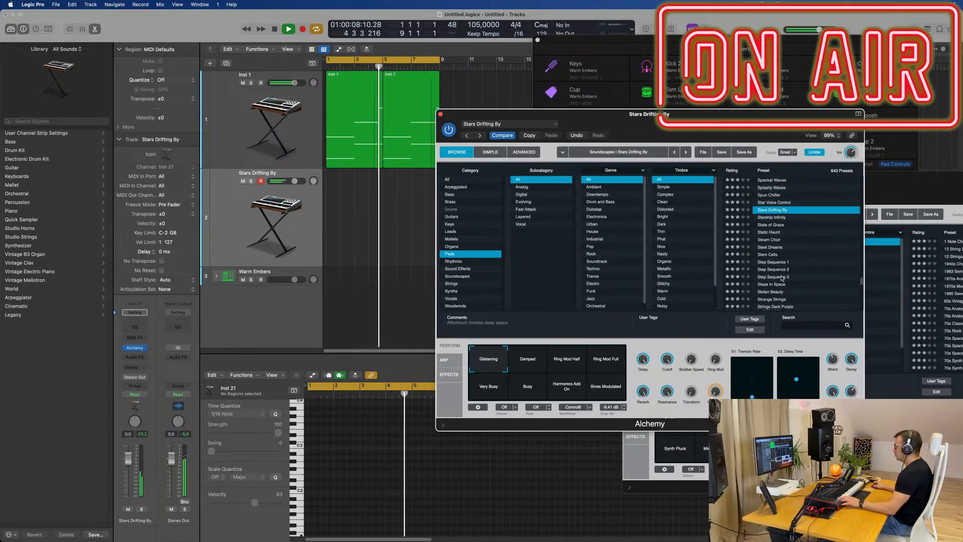
pyautogui.click(771, 208)
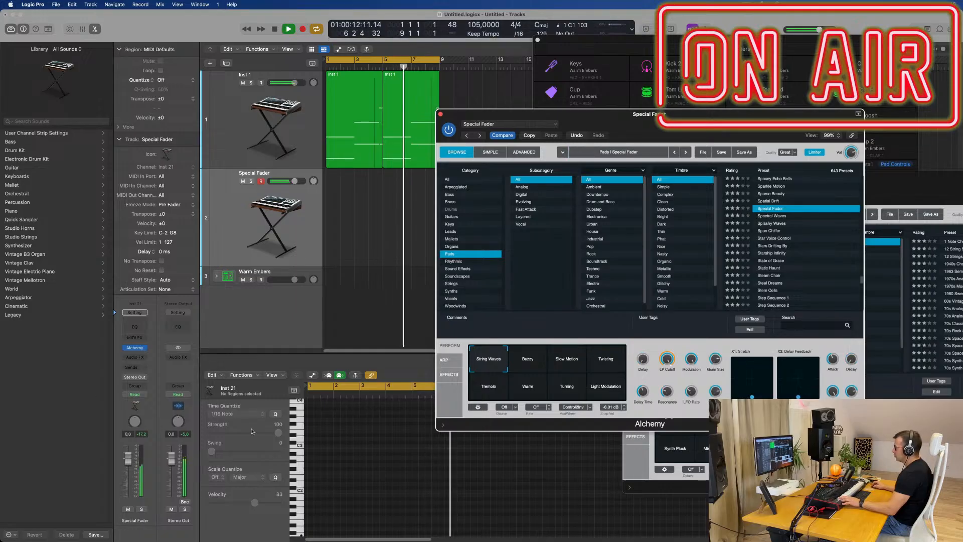
pyautogui.scroll(3, 793, 254)
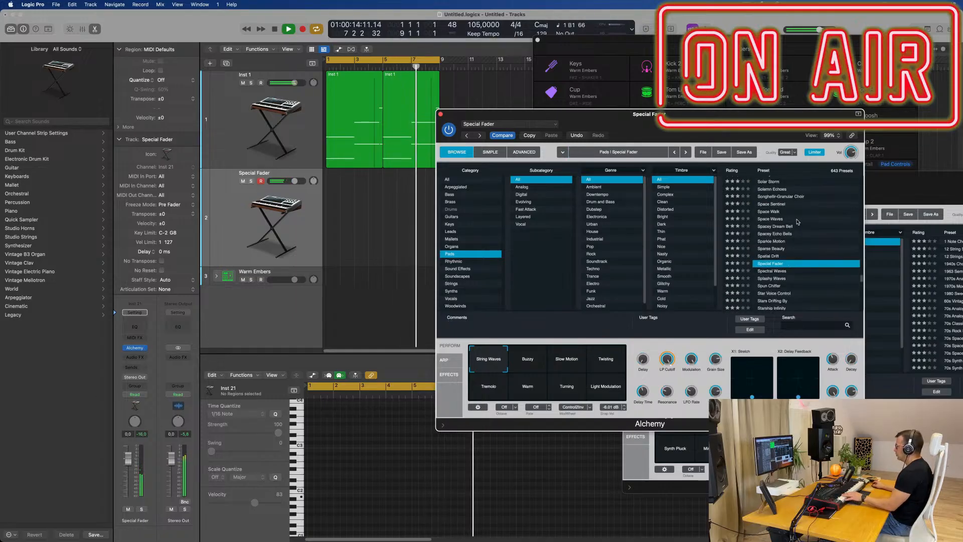
pyautogui.scroll(2, 776, 223)
pyautogui.click(771, 217)
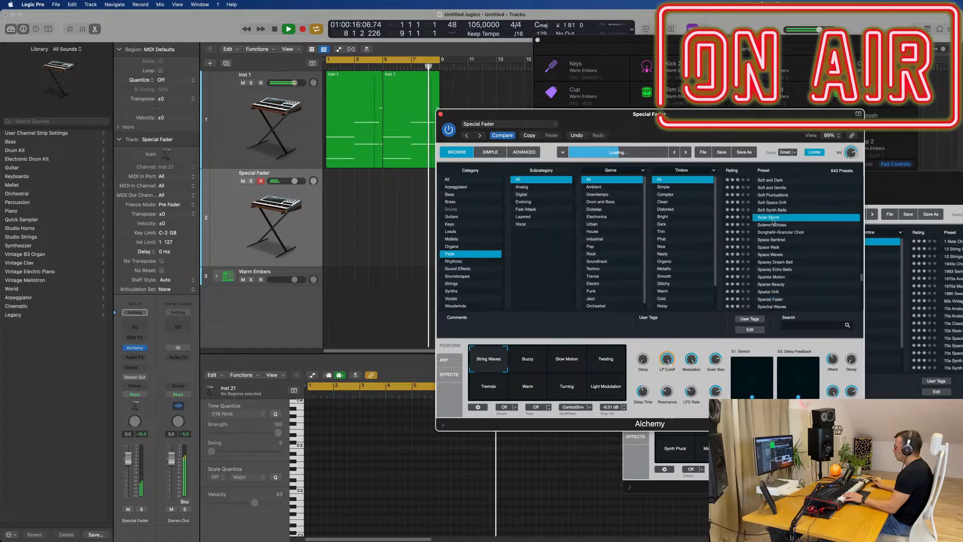
pyautogui.scroll(3, 813, 219)
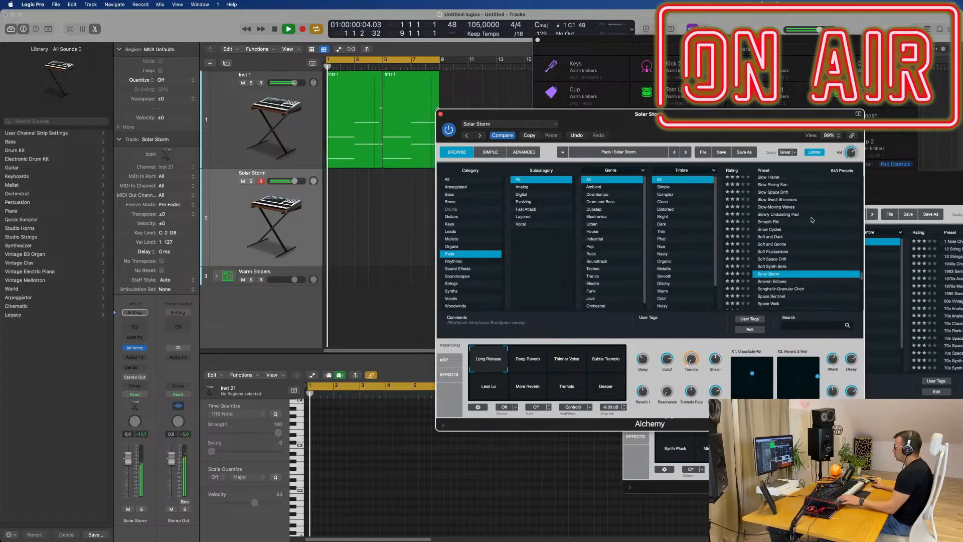
pyautogui.scroll(6, 792, 206)
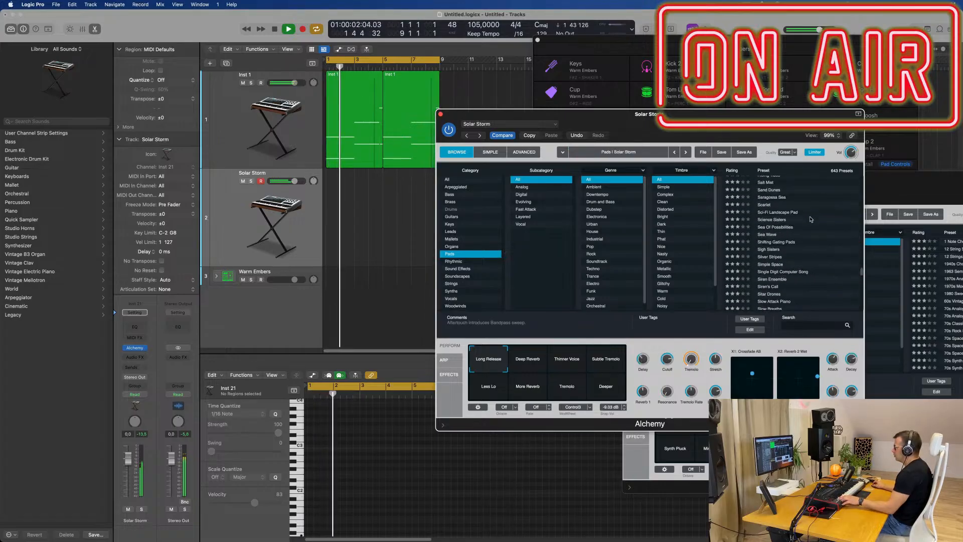
pyautogui.click(775, 190)
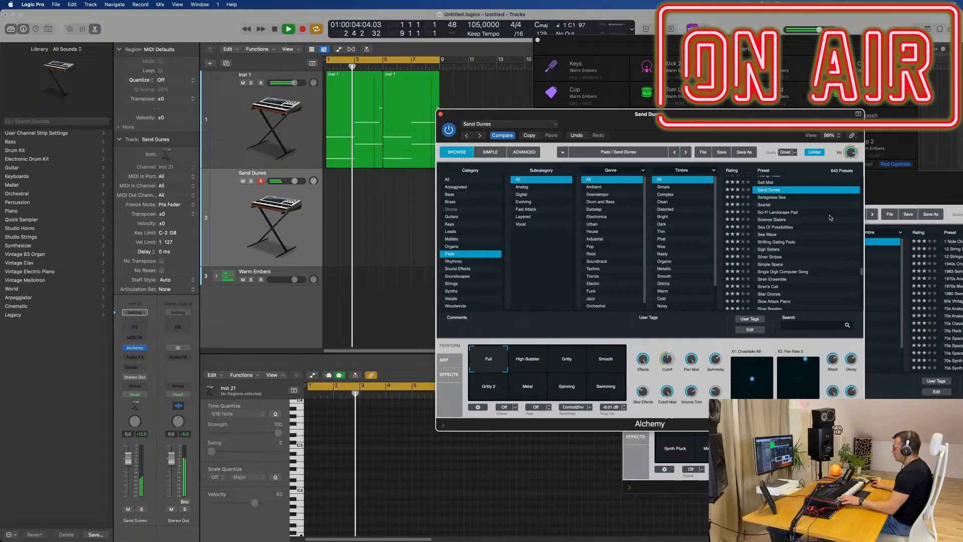
# Load the Perfect Pad 03 preset on the second Alchemy track.
pyautogui.scroll(4, 830, 218)
pyautogui.scroll(3, 830, 221)
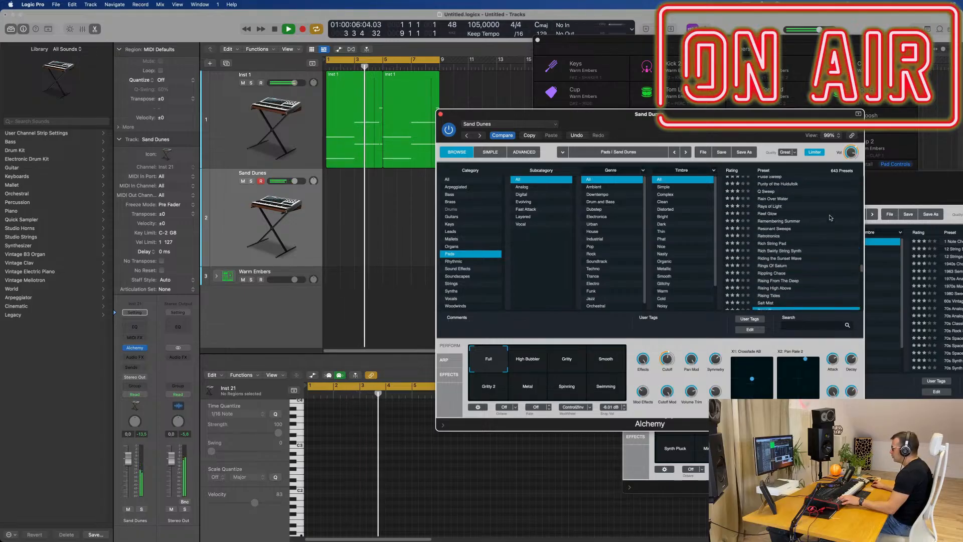
pyautogui.scroll(2, 831, 231)
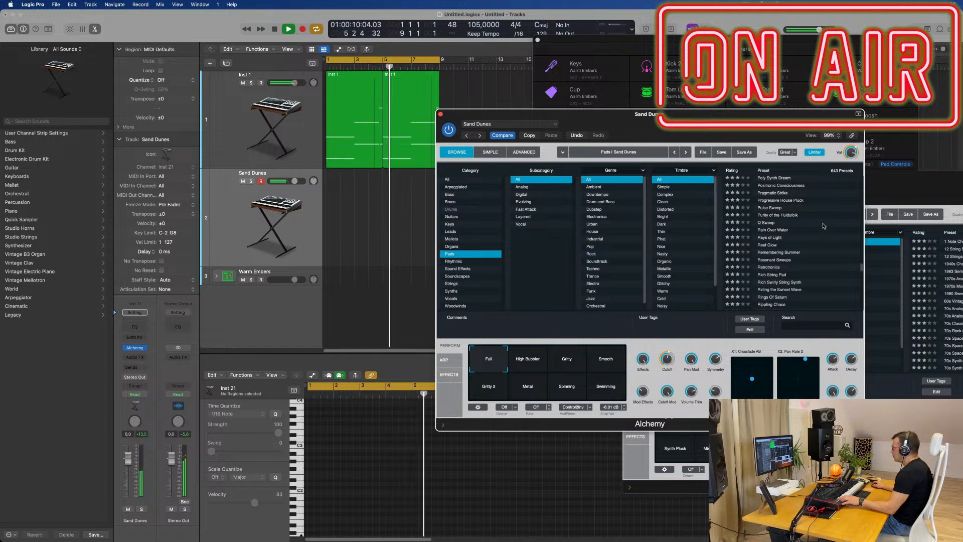
pyautogui.scroll(4, 813, 215)
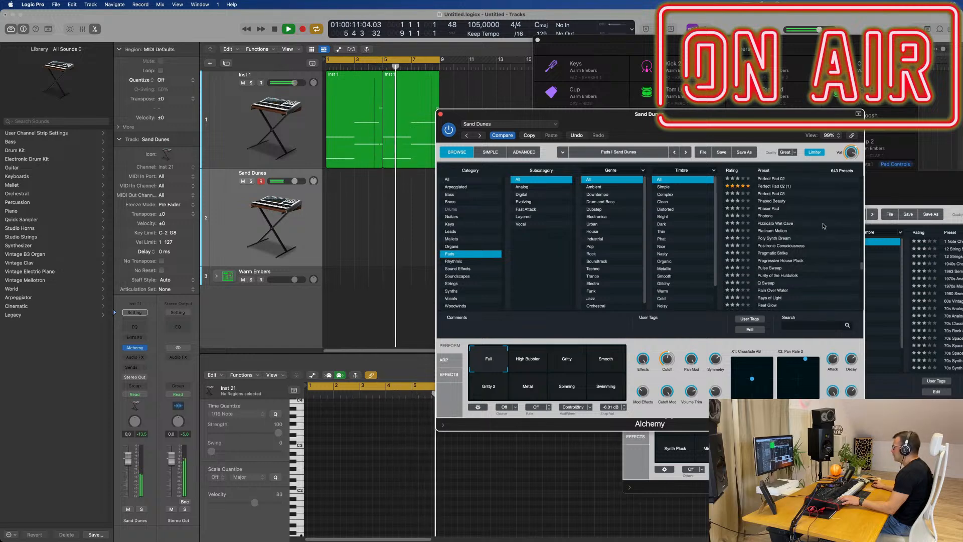
pyautogui.click(772, 194)
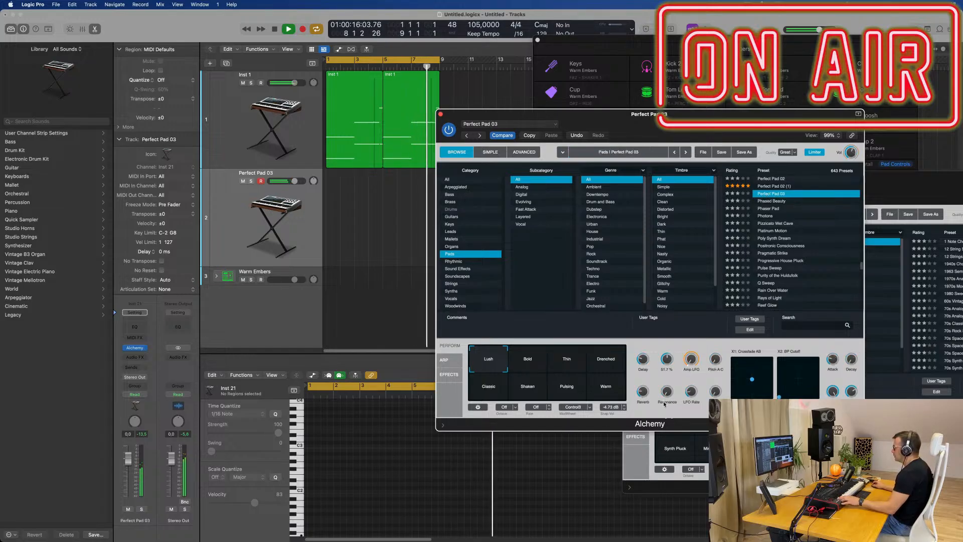
# Lower Perfect Pad 03's cutoff and balance its loudness with the track fader and Alchemy's output volume.
pyautogui.moveTo(668, 365); pyautogui.dragTo(666, 376)
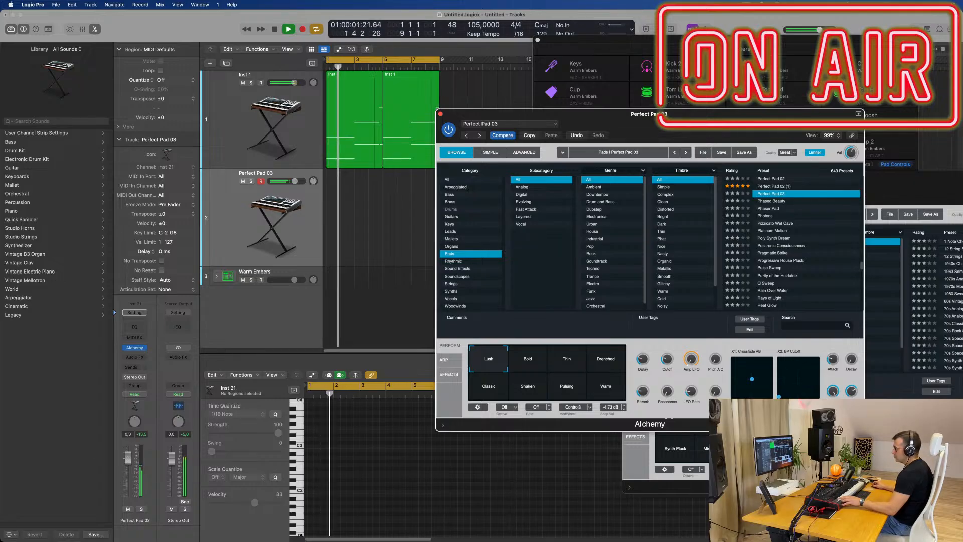
pyautogui.moveTo(128, 458); pyautogui.dragTo(129, 459)
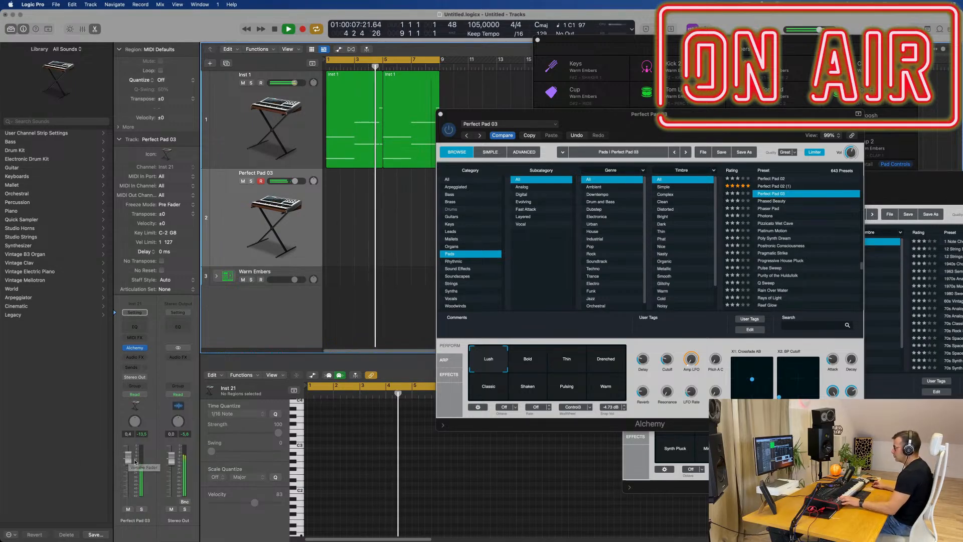
pyautogui.moveTo(128, 458); pyautogui.dragTo(129, 457)
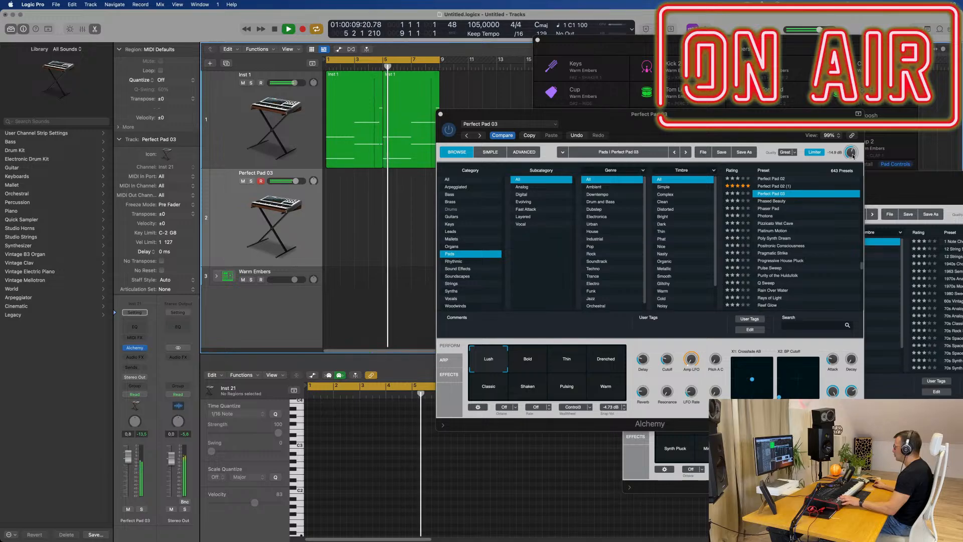
pyautogui.moveTo(851, 152); pyautogui.dragTo(852, 145)
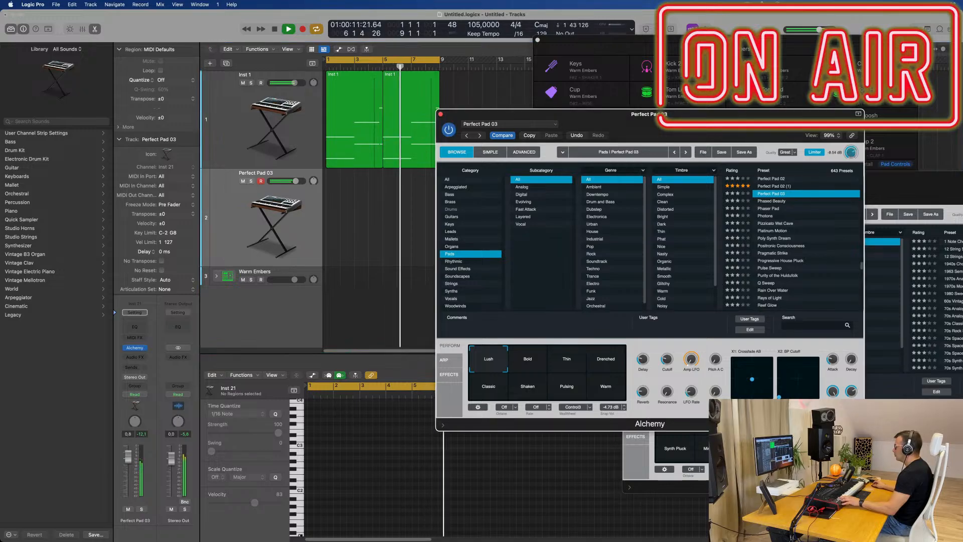
# Audition Perfect Pad 03's Bold and Drenched snapshots, return to Lush, and lower the pad track's fader.
pyautogui.moveTo(719, 124); pyautogui.dragTo(764, 178)
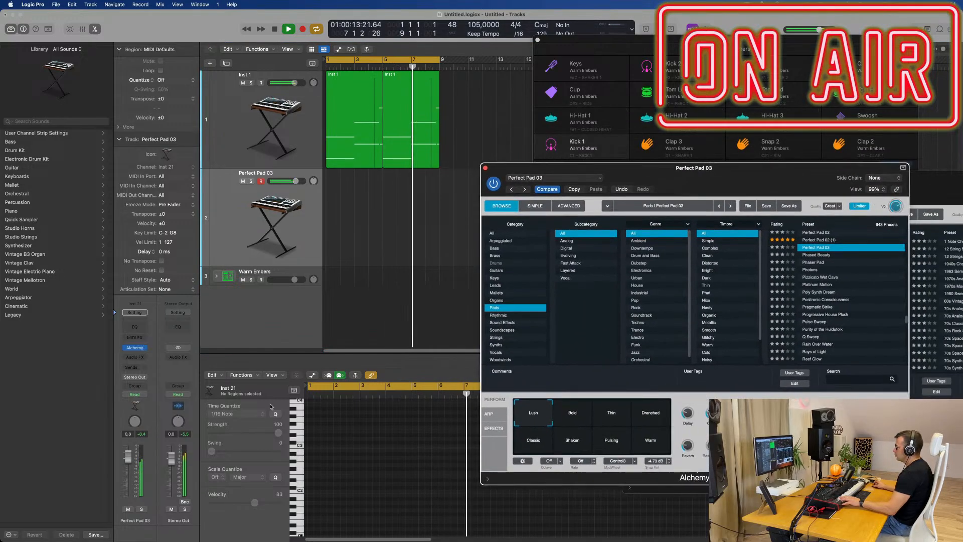
pyautogui.moveTo(128, 465); pyautogui.dragTo(129, 467)
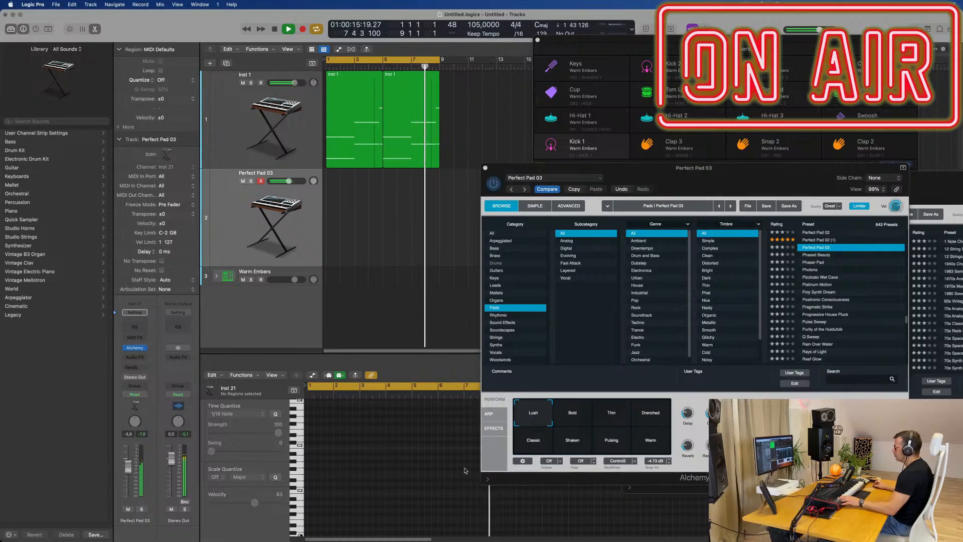
pyautogui.moveTo(712, 413); pyautogui.dragTo(713, 421)
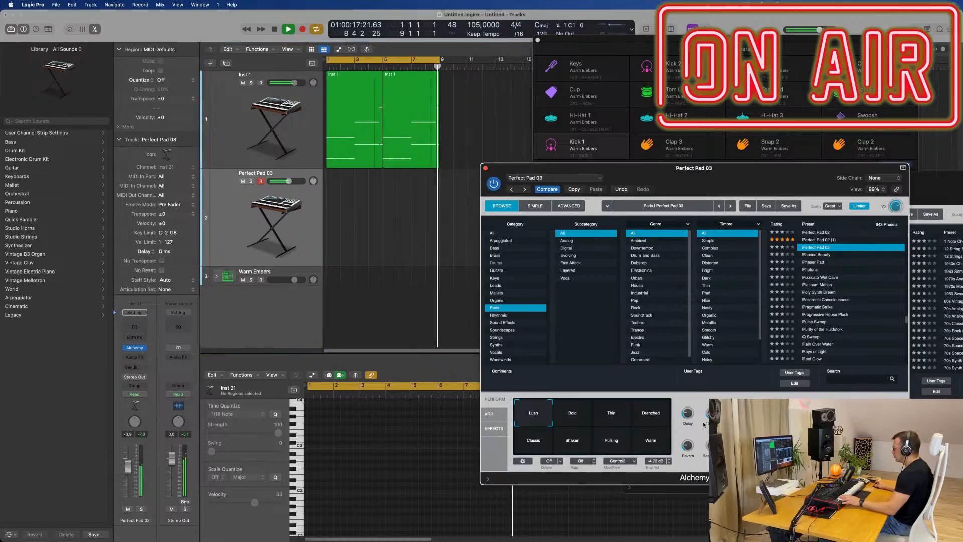
pyautogui.click(566, 413)
pyautogui.click(651, 415)
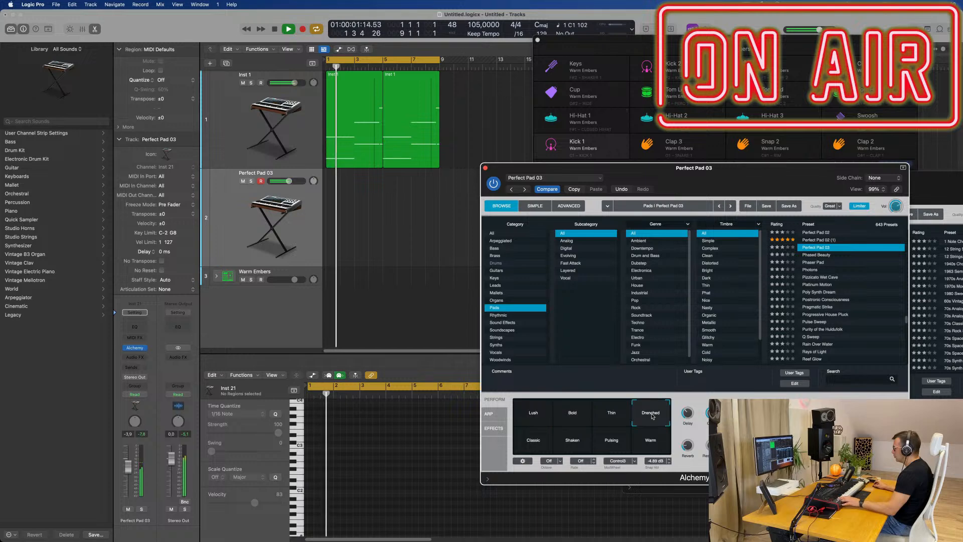
pyautogui.click(546, 410)
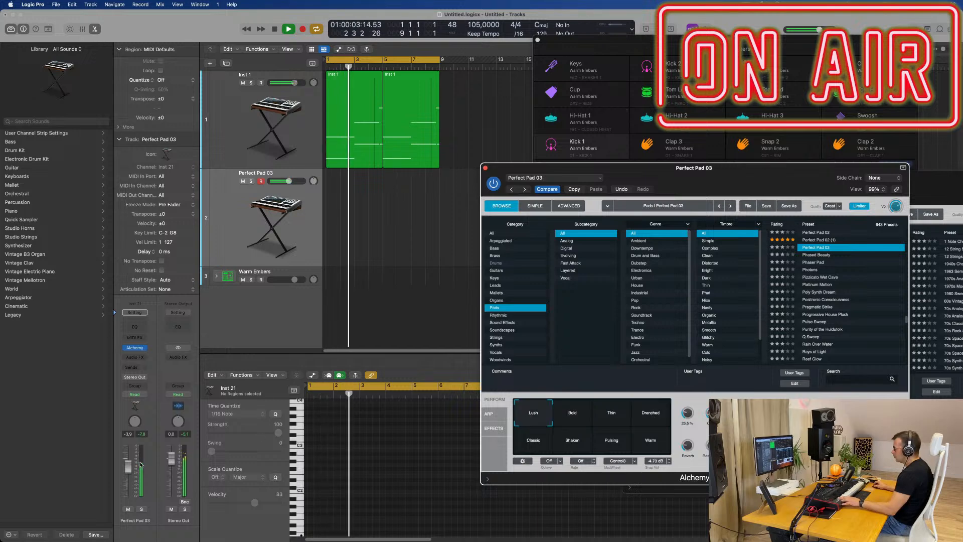
pyautogui.click(130, 473)
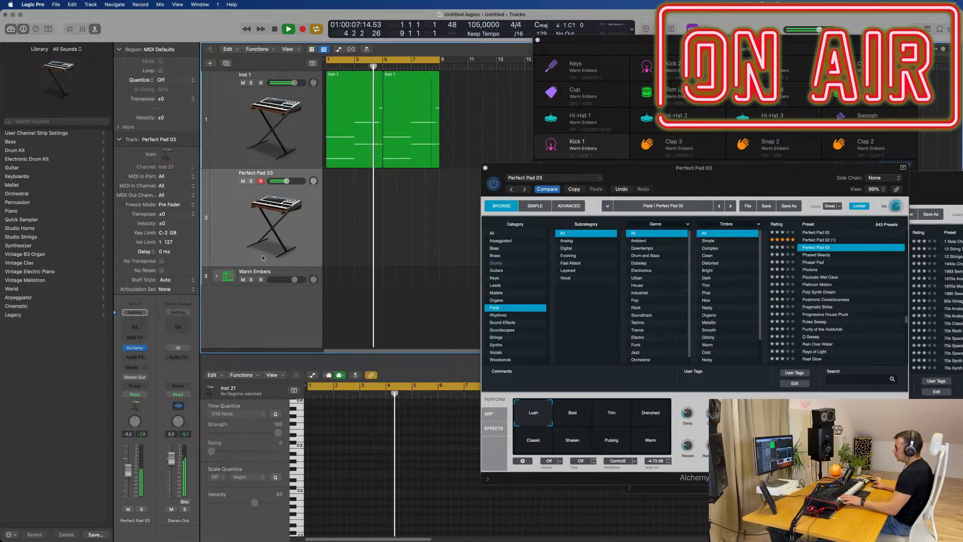
# Copy the first chord region onto the pad track at bar 1 and reduce it to its two lower notes, extending the second to bar 5.
pyautogui.click(352, 145)
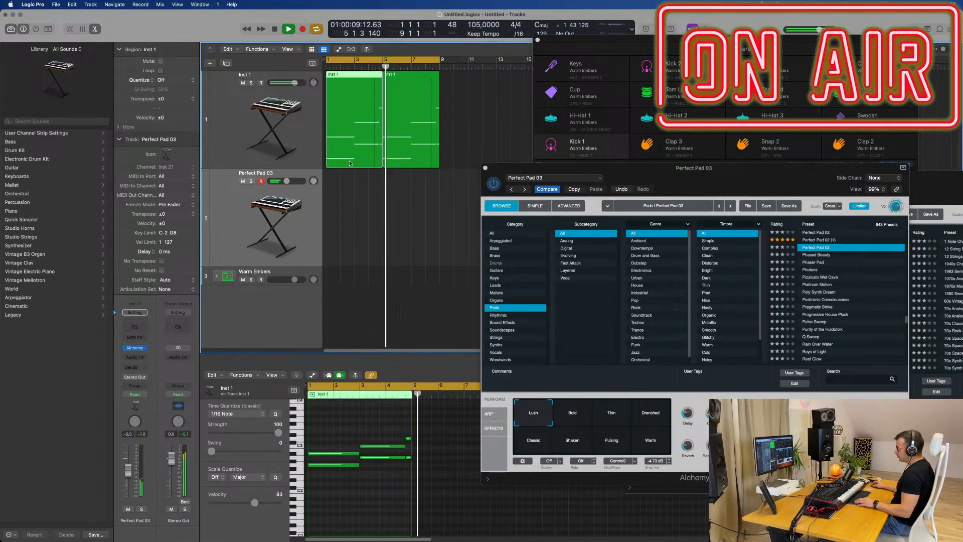
pyautogui.moveTo(350, 163); pyautogui.dragTo(351, 220)
pyautogui.moveTo(338, 429); pyautogui.dragTo(411, 452)
pyautogui.press('BackSpace')
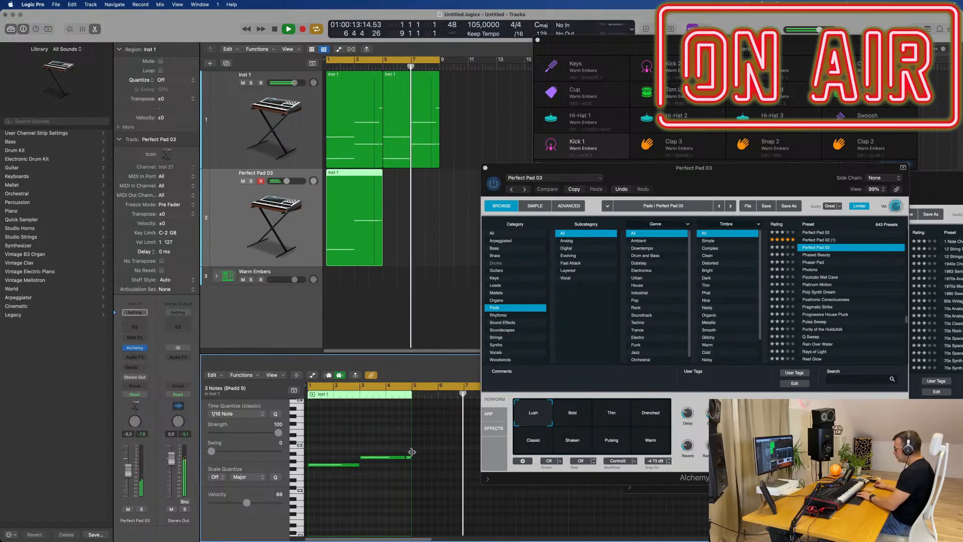
pyautogui.click(406, 456)
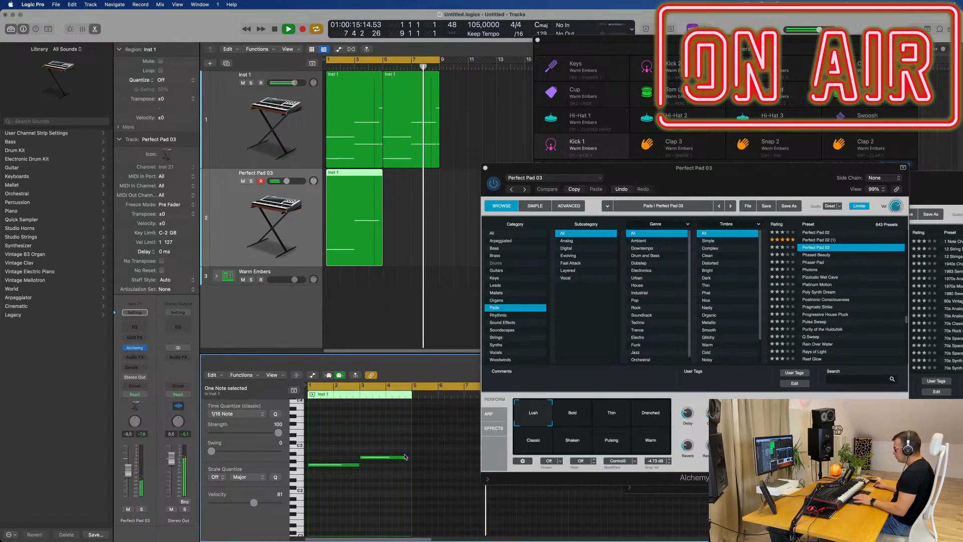
pyautogui.moveTo(403, 457); pyautogui.dragTo(411, 457)
# Transpose both notes in the pad region down an octave and set the pad track's fader to about 2.2 dB.
pyautogui.moveTo(338, 445); pyautogui.dragTo(393, 478)
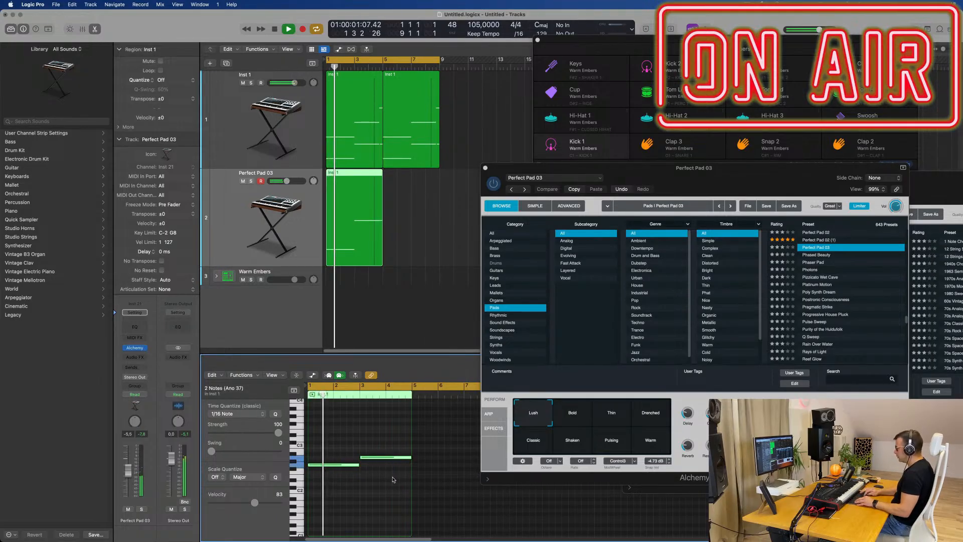
pyautogui.hotkey('shift', 'alt', 'Down')
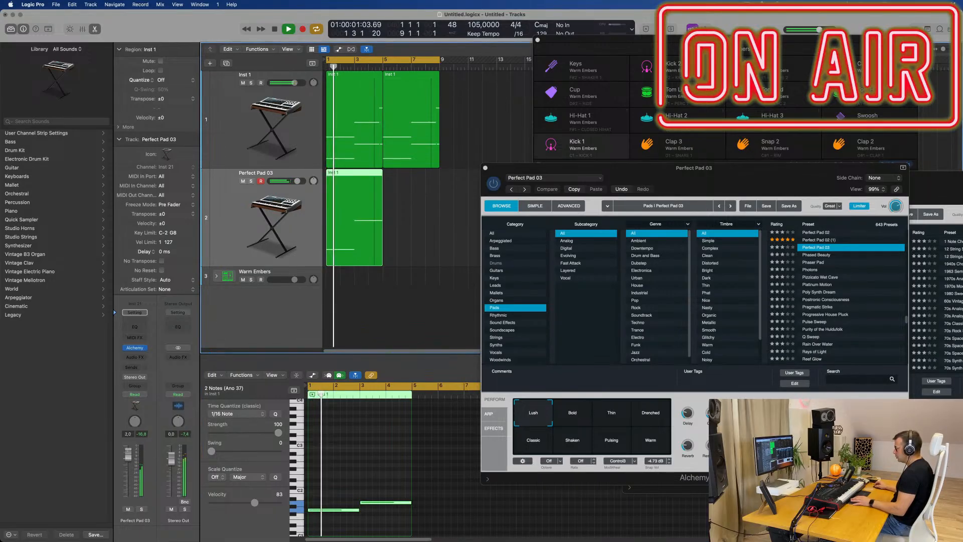
pyautogui.moveTo(129, 454); pyautogui.dragTo(129, 454)
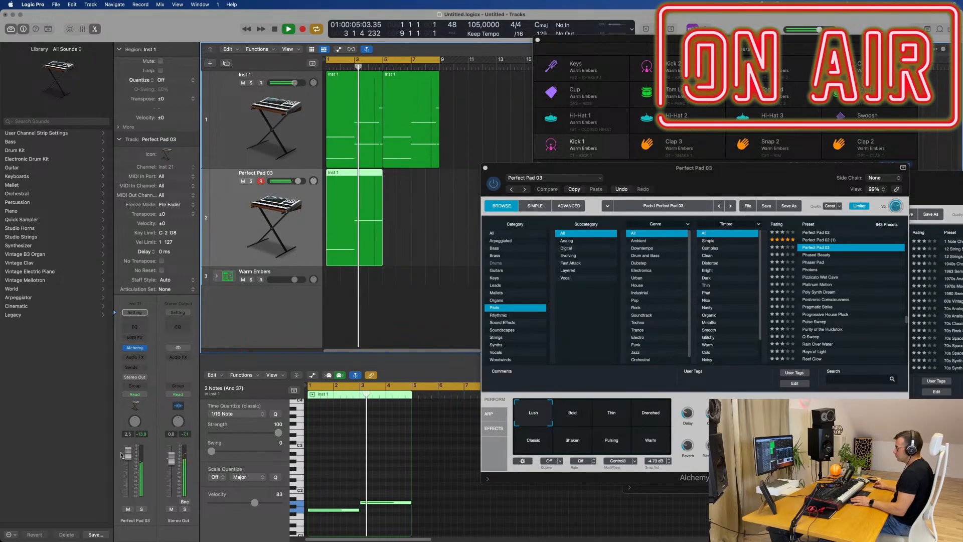
pyautogui.moveTo(131, 456); pyautogui.dragTo(130, 457)
# Transpose the two pad notes down another octave and lower the pad track's fader to about -2.0 dB.
pyautogui.moveTo(344, 484); pyautogui.dragTo(406, 529)
pyautogui.press('space')
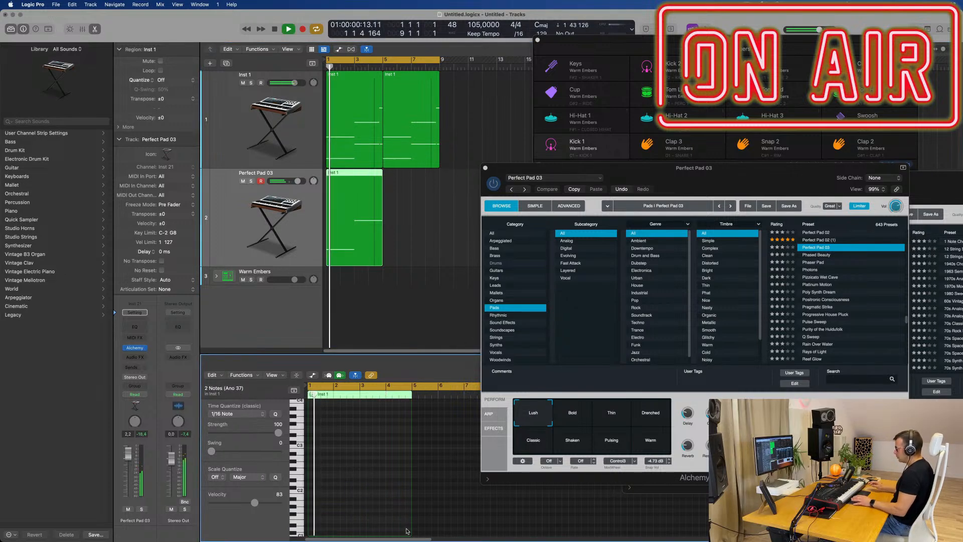
pyautogui.scroll(-5, 394, 507)
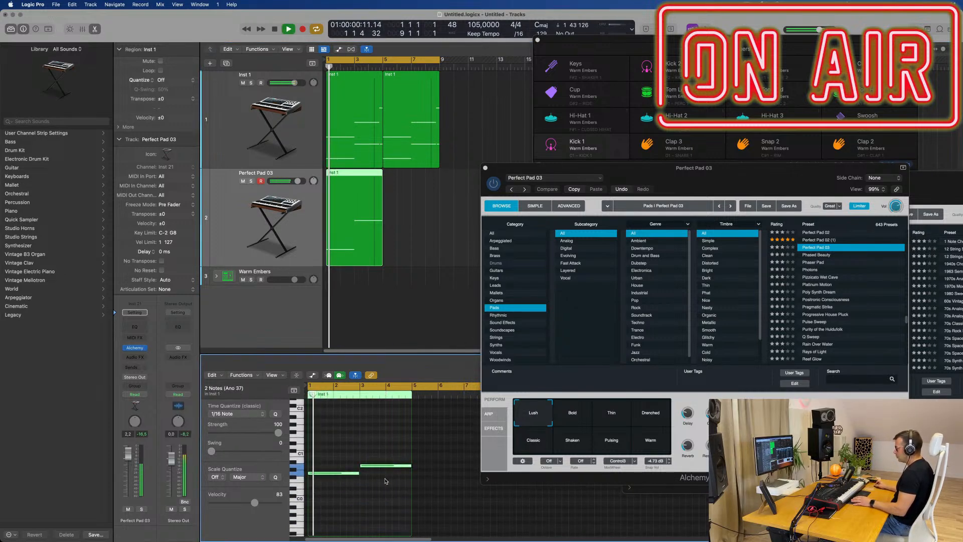
pyautogui.scroll(1, 385, 494)
pyautogui.moveTo(126, 464); pyautogui.dragTo(149, 480)
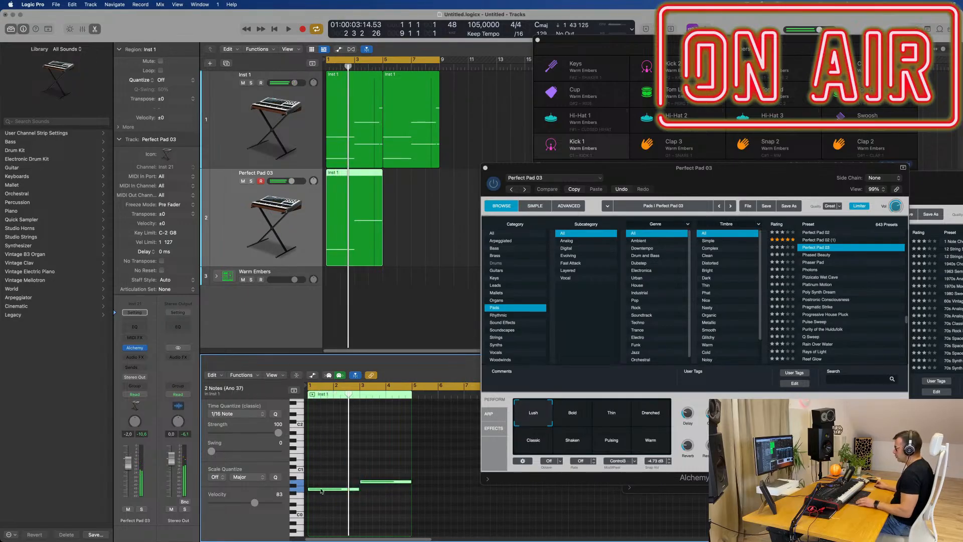
# Duplicate the two low pad notes 12 semitones higher and repeat the pad region across bars 5 to 8.
pyautogui.moveTo(327, 487); pyautogui.dragTo(326, 445)
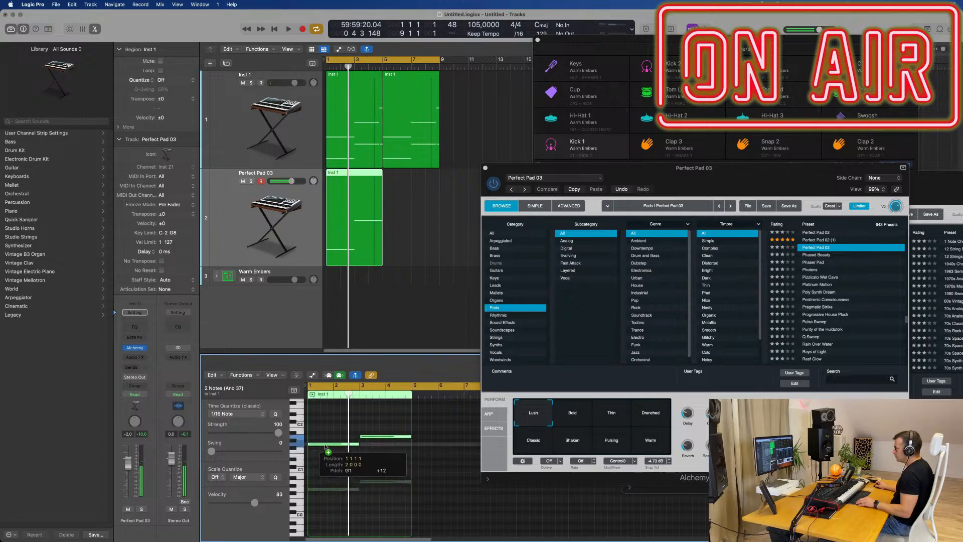
pyautogui.press('space')
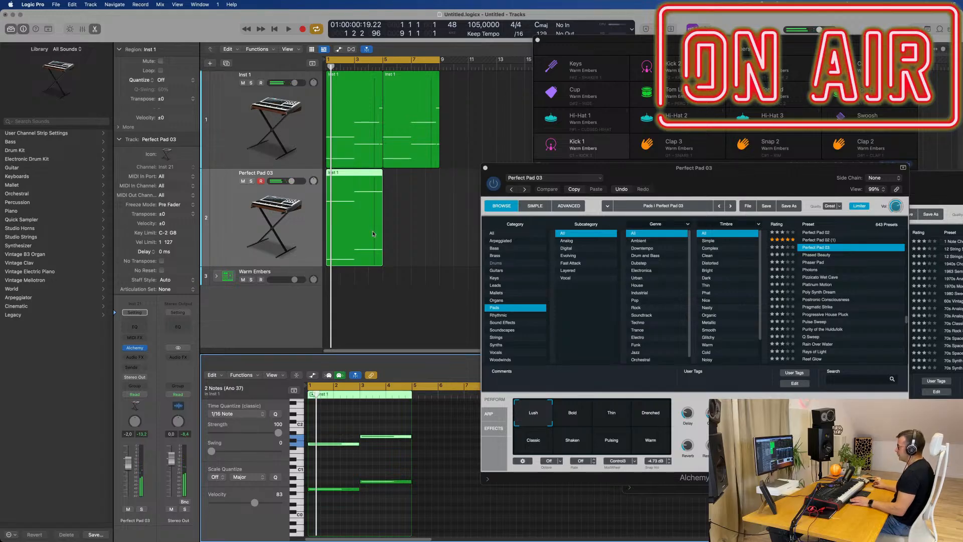
pyautogui.click(337, 243)
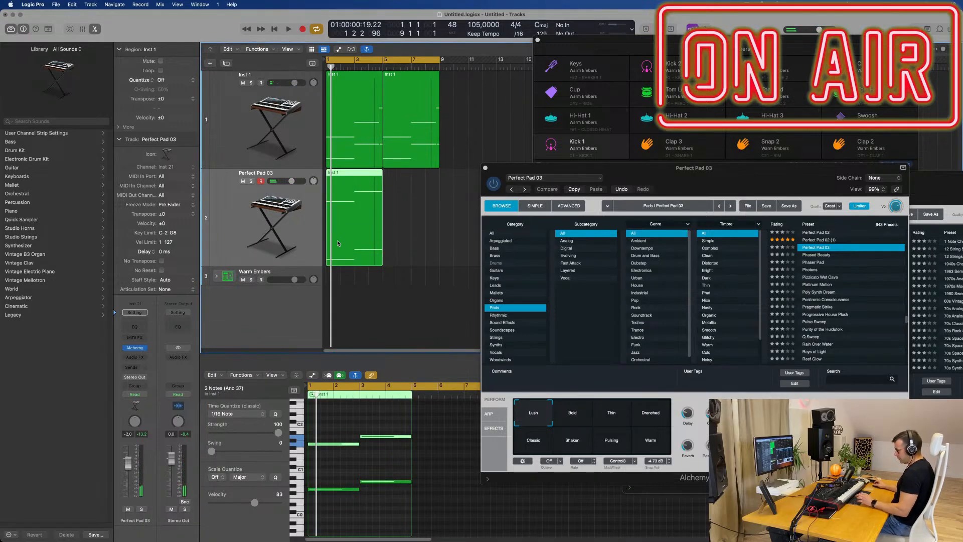
pyautogui.press('super+r')
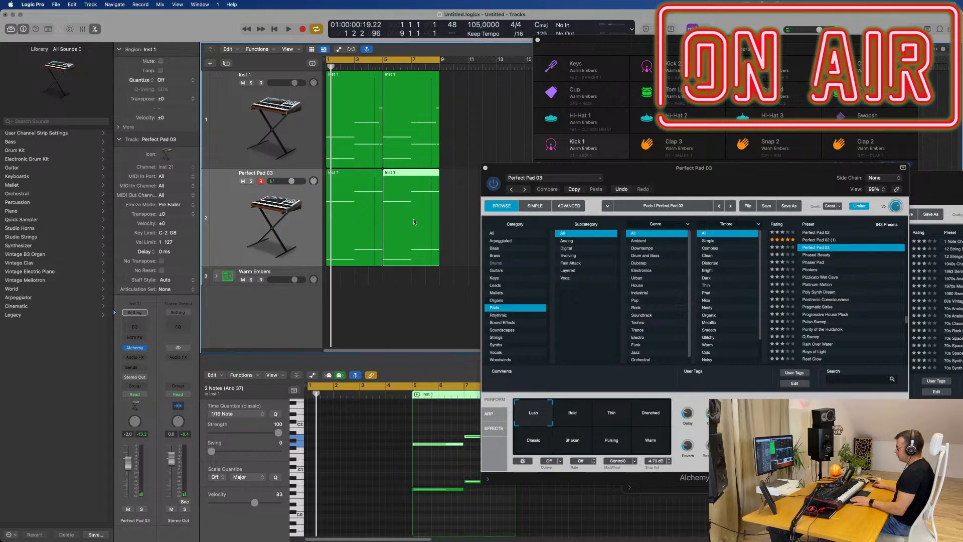
# Play the loop with the pad track briefly soloed, and restart playback from the beginning with all tracks audible.
pyautogui.press('space')
pyautogui.click(243, 242)
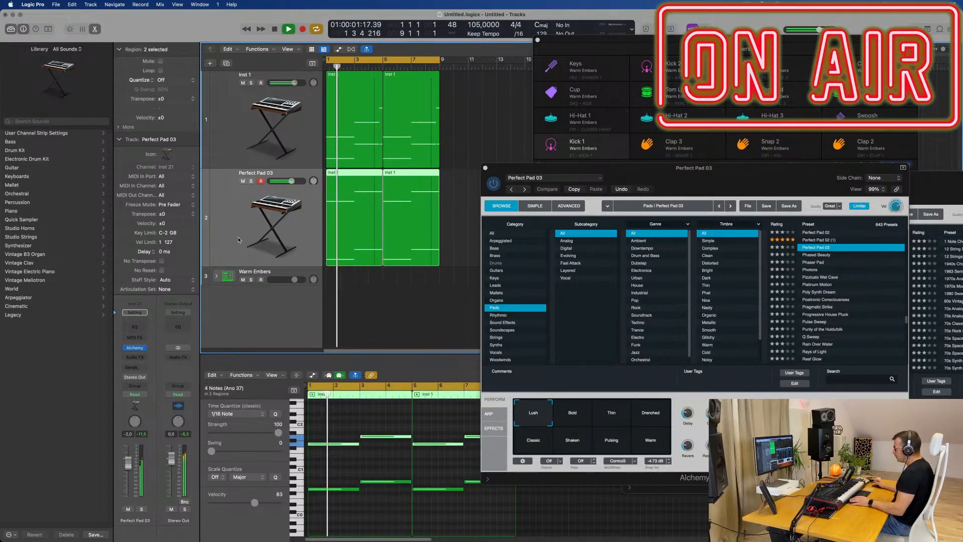
pyautogui.click(141, 510)
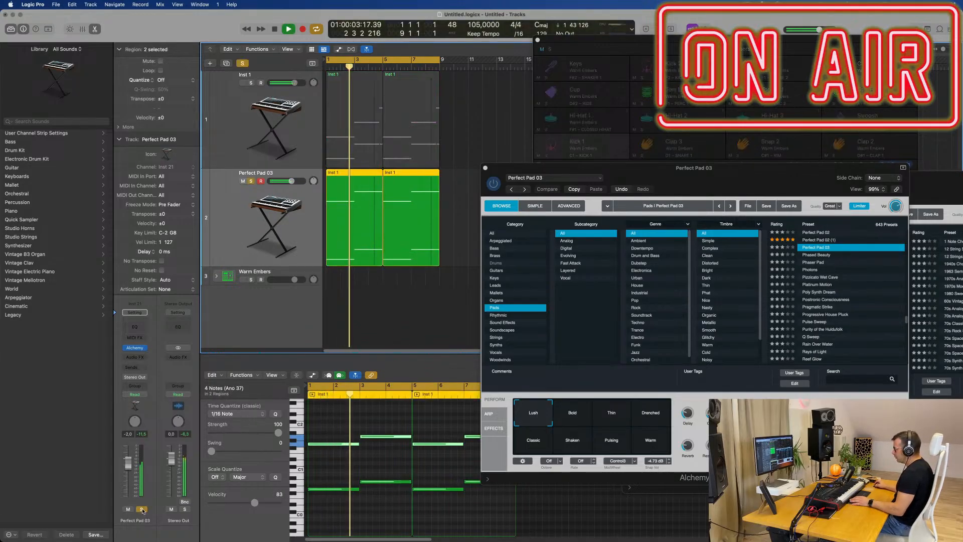
pyautogui.click(143, 510)
pyautogui.press('space')
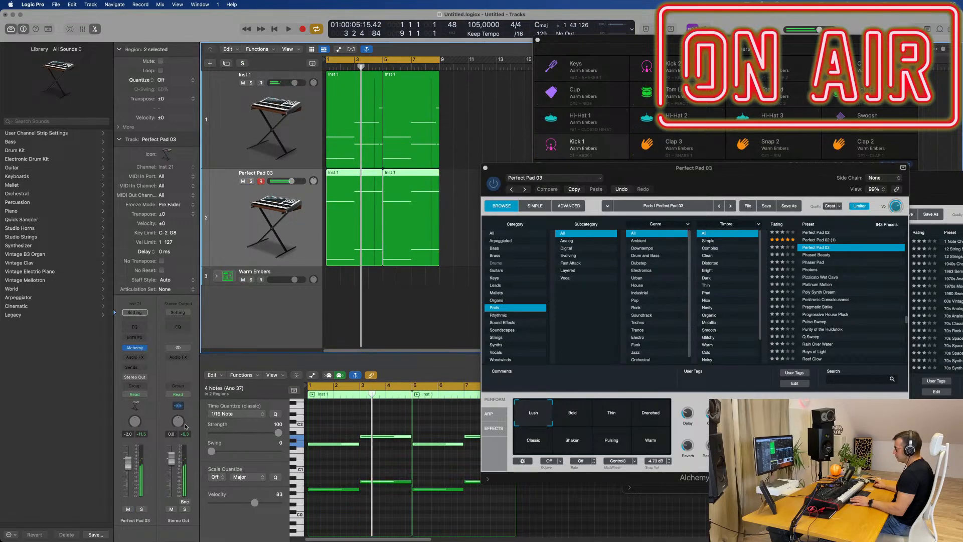
pyautogui.press('Return')
pyautogui.press('space')
# Clear the pad's Alchemy window out of the way and repeat all four chord and pad regions across bars 9 to 16.
pyautogui.moveTo(595, 169); pyautogui.dragTo(470, 229)
pyautogui.click(360, 229)
pyautogui.scroll(-3, 434, 235)
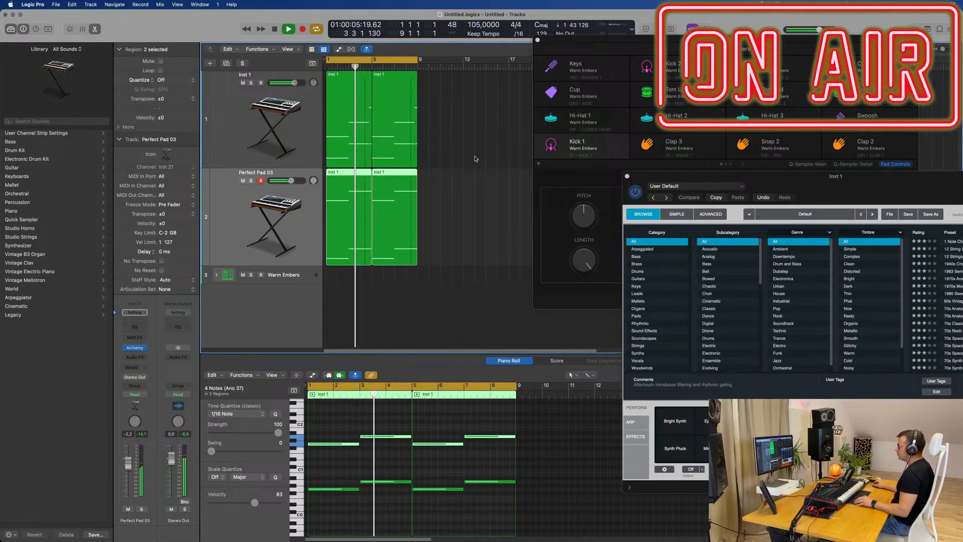
pyautogui.moveTo(475, 149); pyautogui.dragTo(332, 200)
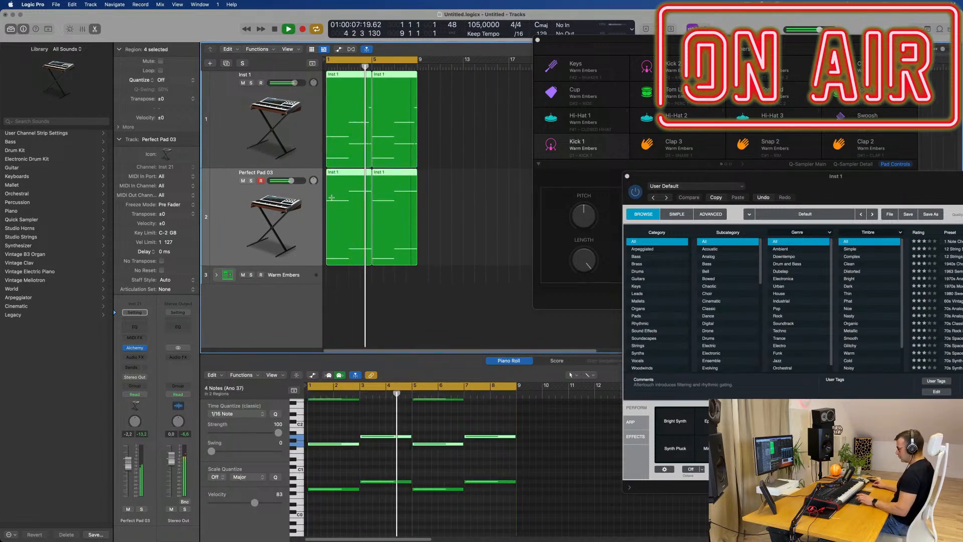
pyautogui.press('super+r')
pyautogui.scroll(-1, 386, 203)
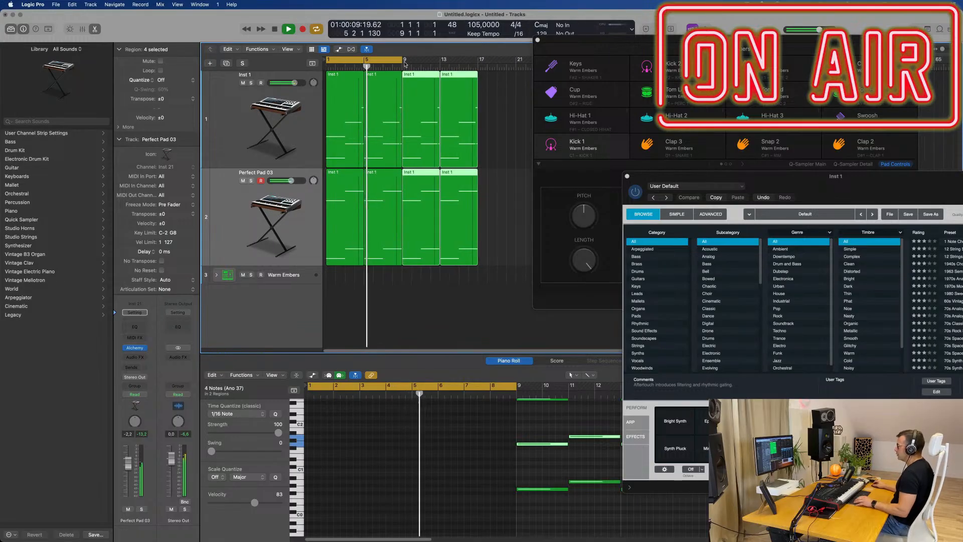
# Extend the cycle range to 16 bars, ending at bar 17, and move the Drum Machine Designer window off the arrangement.
pyautogui.moveTo(403, 60); pyautogui.dragTo(478, 61)
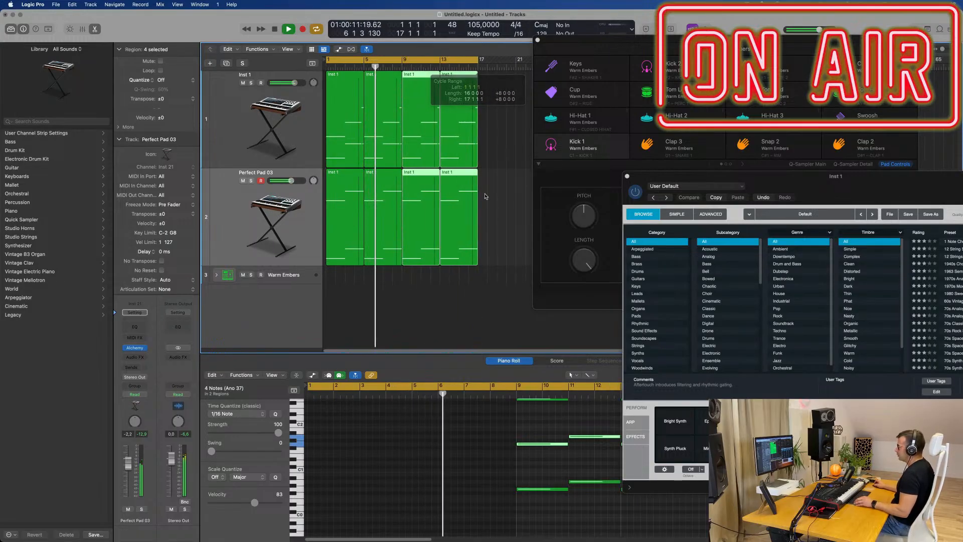
pyautogui.scroll(1, 482, 203)
pyautogui.click(497, 283)
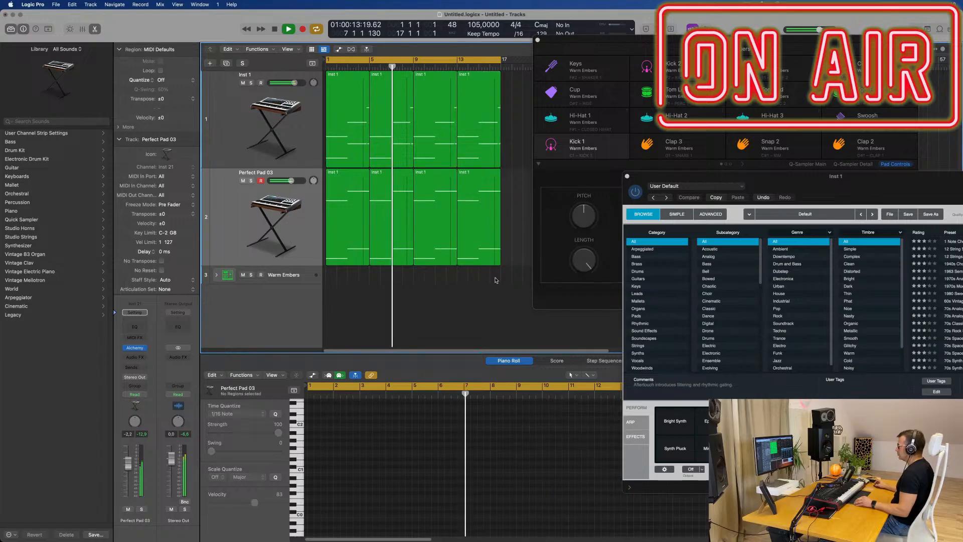
pyautogui.moveTo(640, 41); pyautogui.dragTo(691, 27)
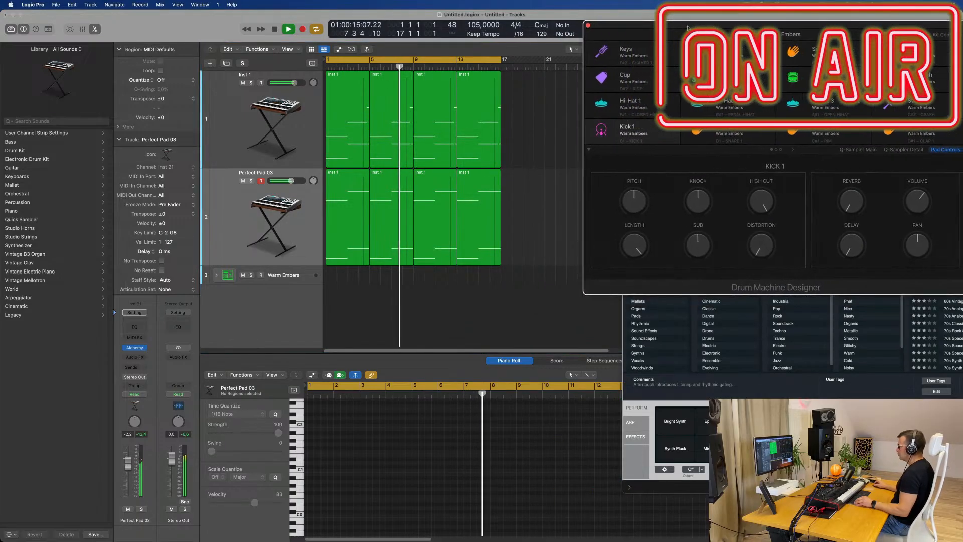
# Add a new track with the same settings as the Perfect Pad 03 track and open its Alchemy instrument.
pyautogui.click(305, 234)
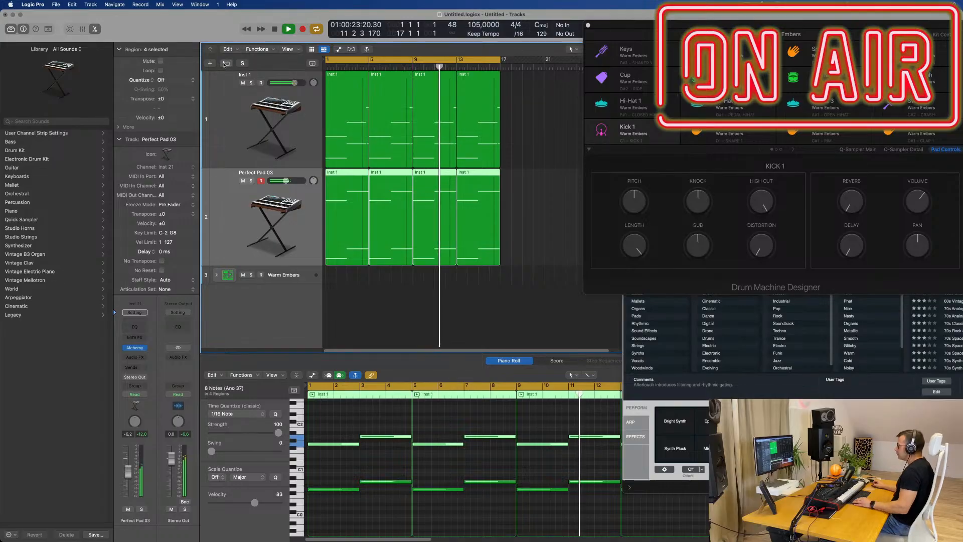
pyautogui.press('super+d')
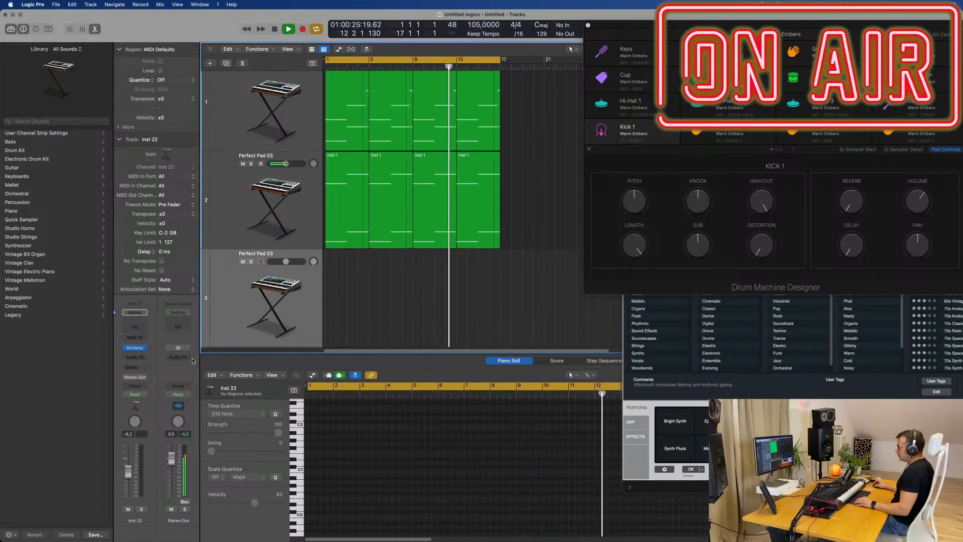
pyautogui.click(135, 348)
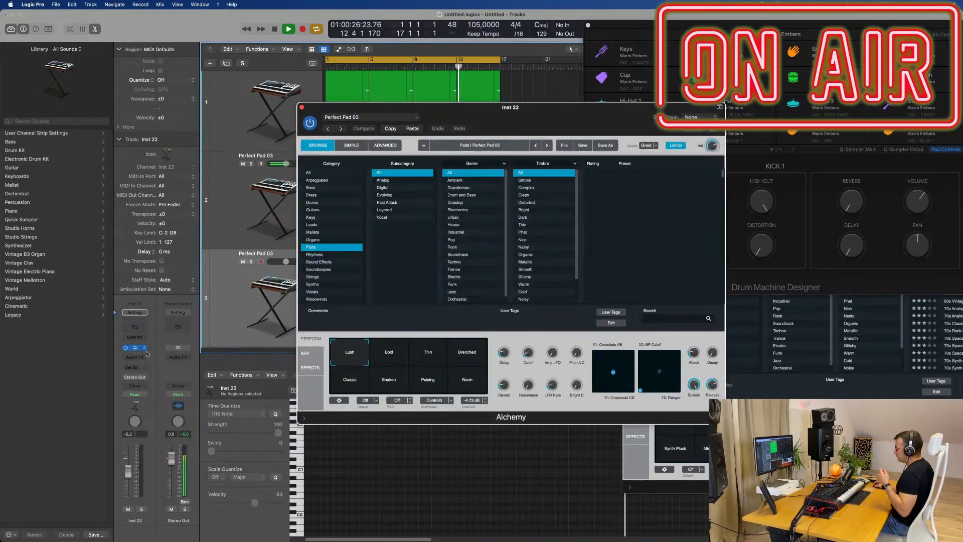
pyautogui.moveTo(571, 108); pyautogui.dragTo(541, 107)
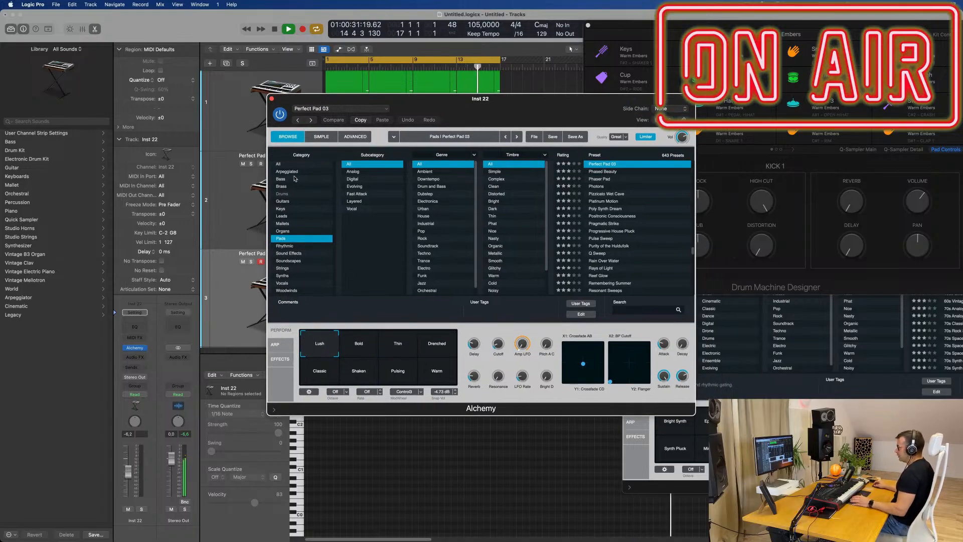
# Show Alchemy presets from all categories, search for "waves" and load At the Beach on the new track.
pyautogui.click(278, 164)
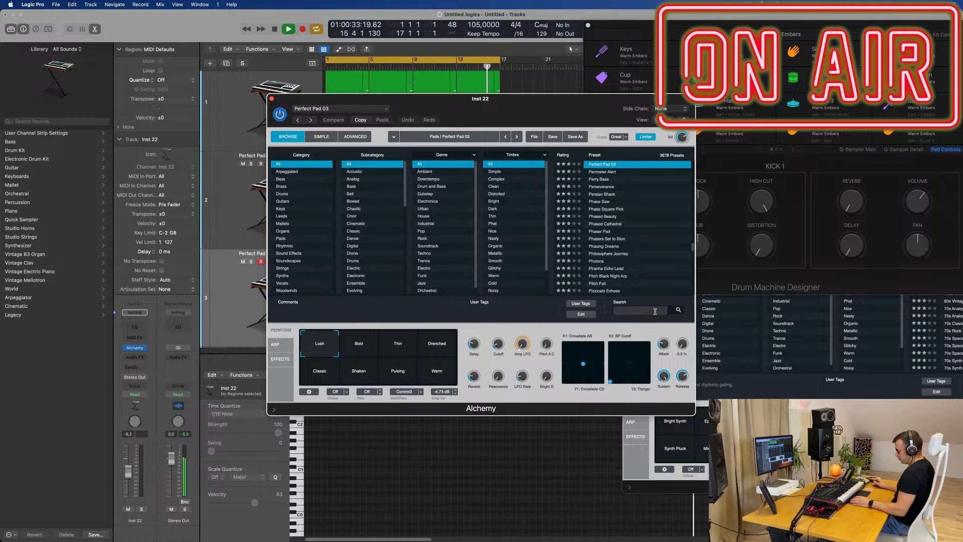
pyautogui.write('waves')
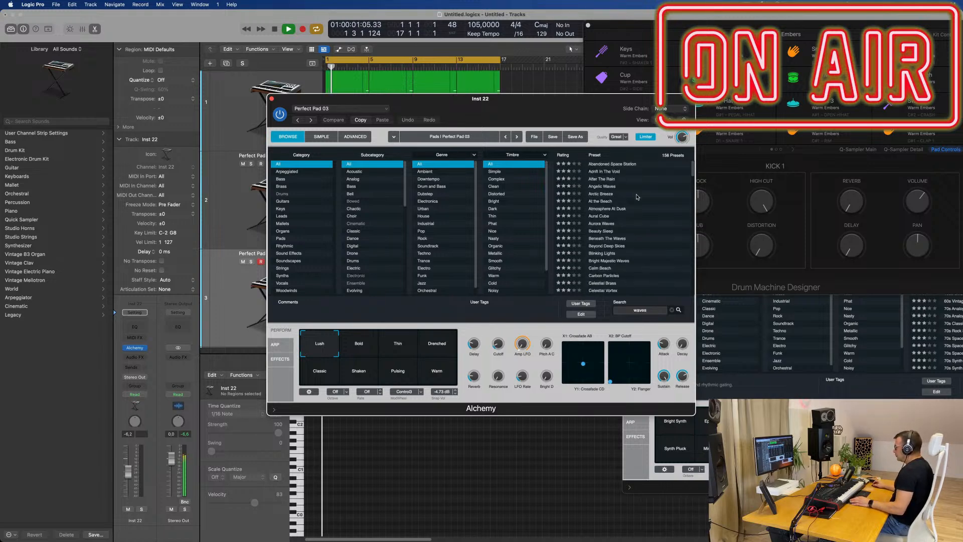
pyautogui.click(607, 202)
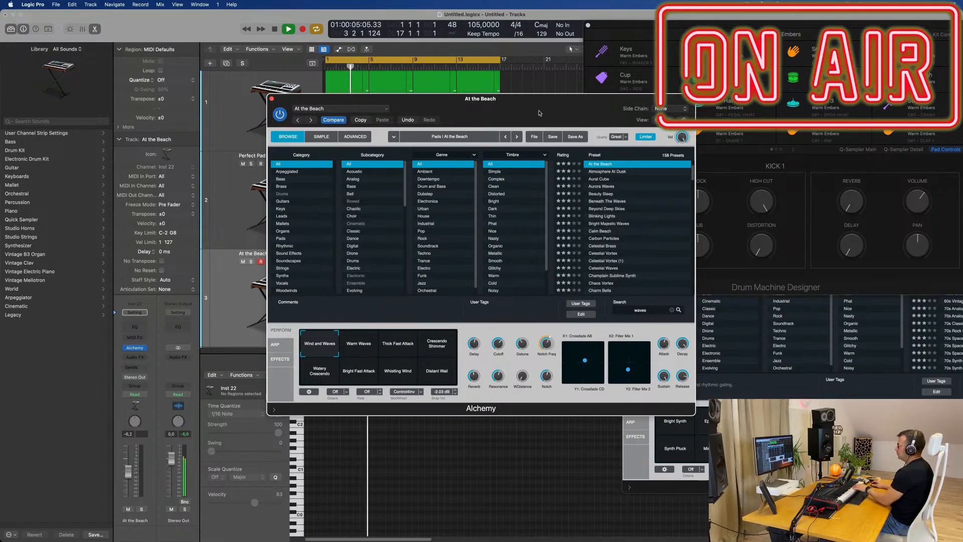
# Audition the Warm Waves, Thick Fast Attack and Crescendo Shimmer variations of At the Beach and set the track volume to -9.0 dB.
pyautogui.moveTo(539, 113); pyautogui.dragTo(807, 150)
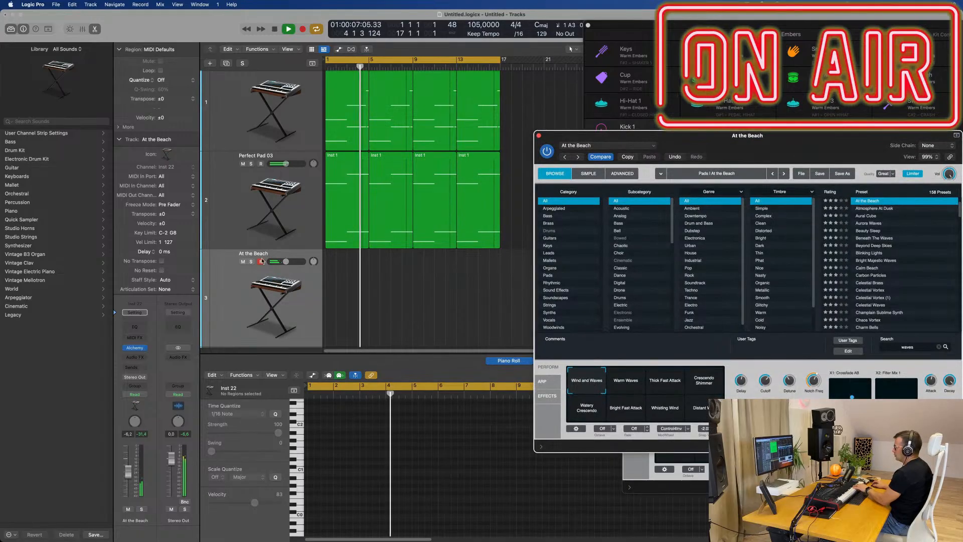
pyautogui.click(234, 315)
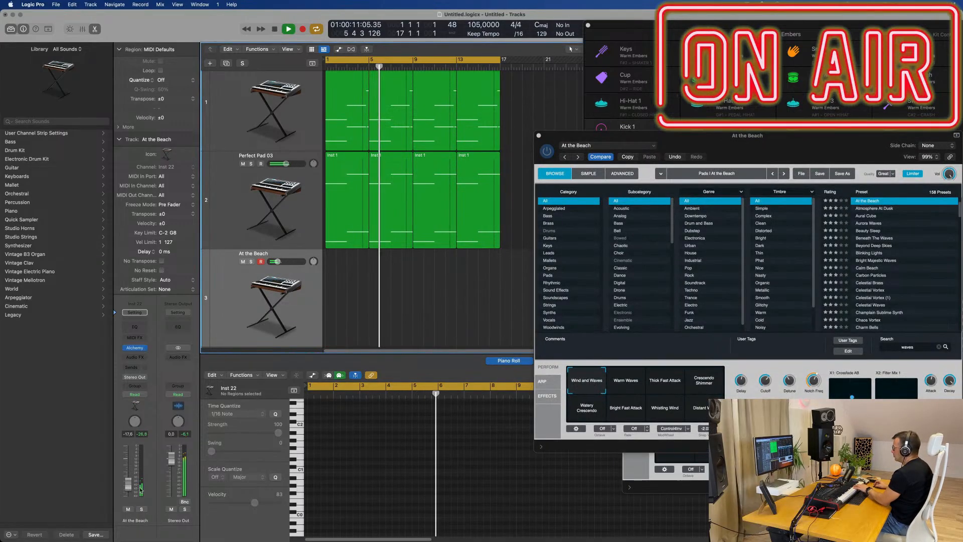
pyautogui.moveTo(772, 162); pyautogui.dragTo(635, 144)
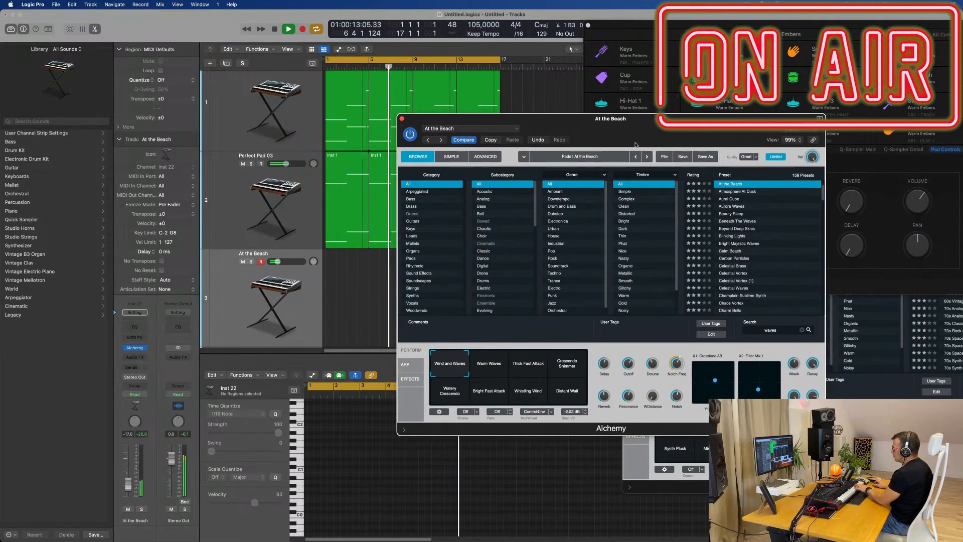
pyautogui.click(493, 368)
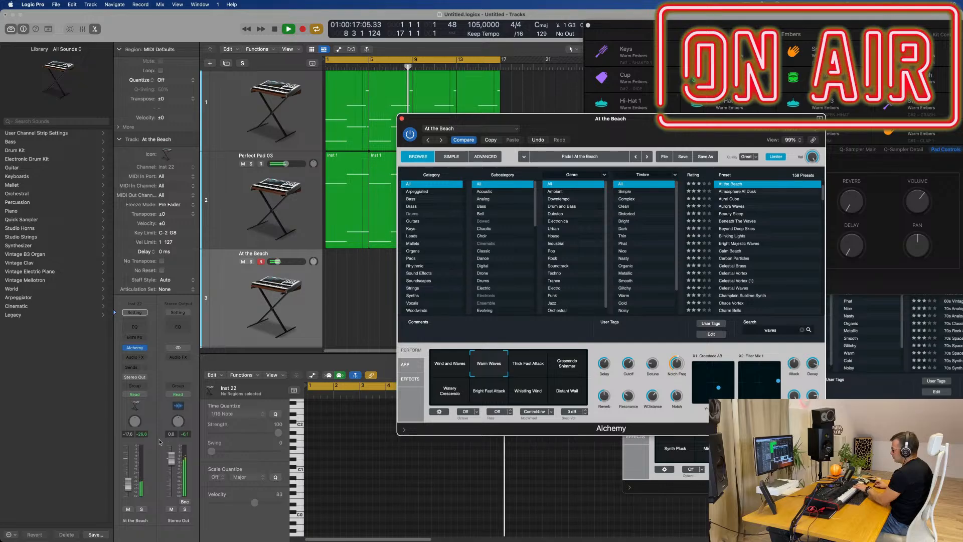
pyautogui.click(129, 480)
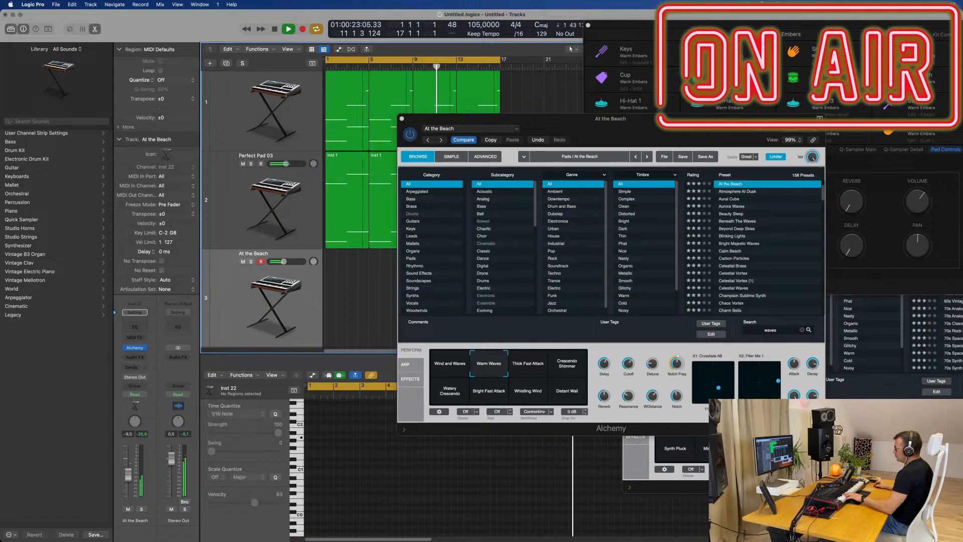
pyautogui.click(536, 366)
pyautogui.click(568, 367)
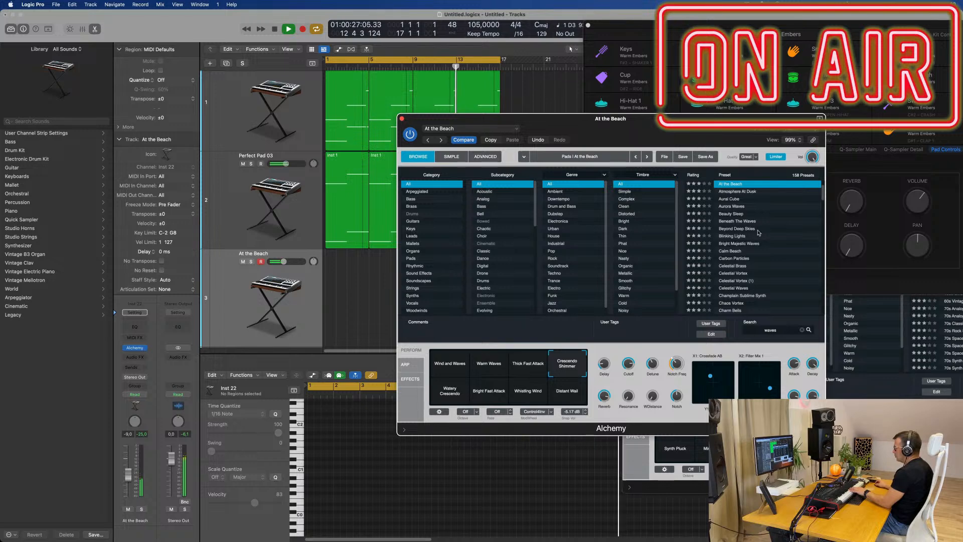
# Audition the After The Rain and Adrift In The Void presets on the new track.
pyautogui.scroll(2, 759, 232)
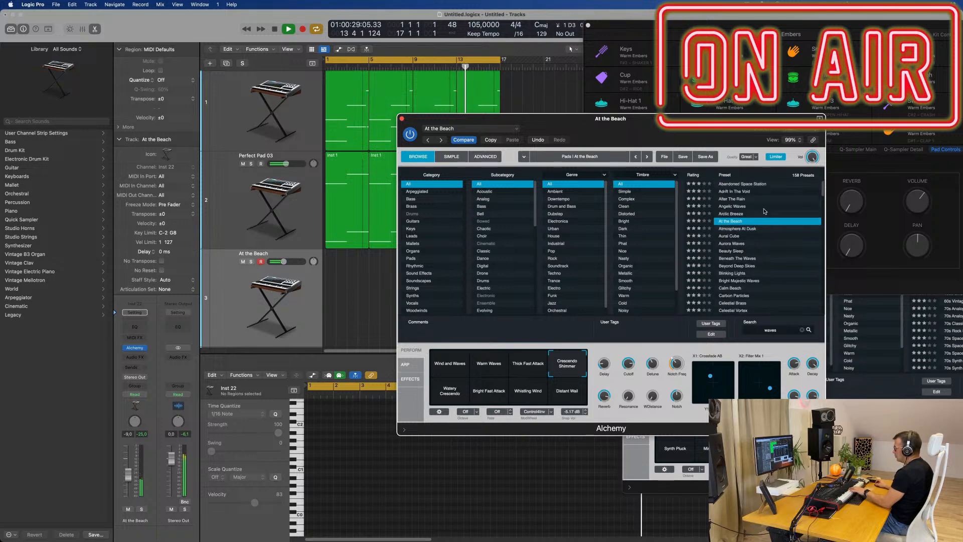
pyautogui.click(746, 199)
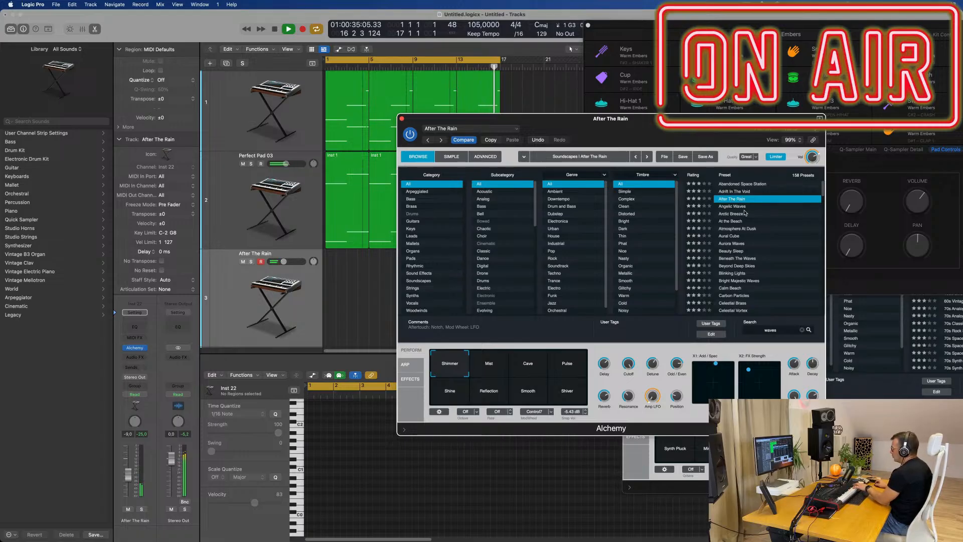
pyautogui.click(743, 192)
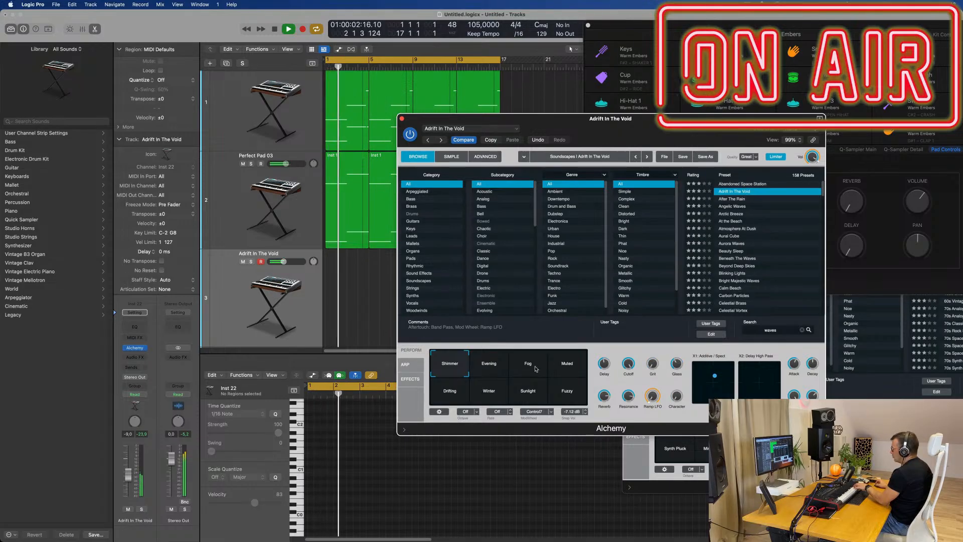
# Load the Carbon Particles preset on the third track and lower its volume to -13.4 dB.
pyautogui.scroll(-2, 817, 234)
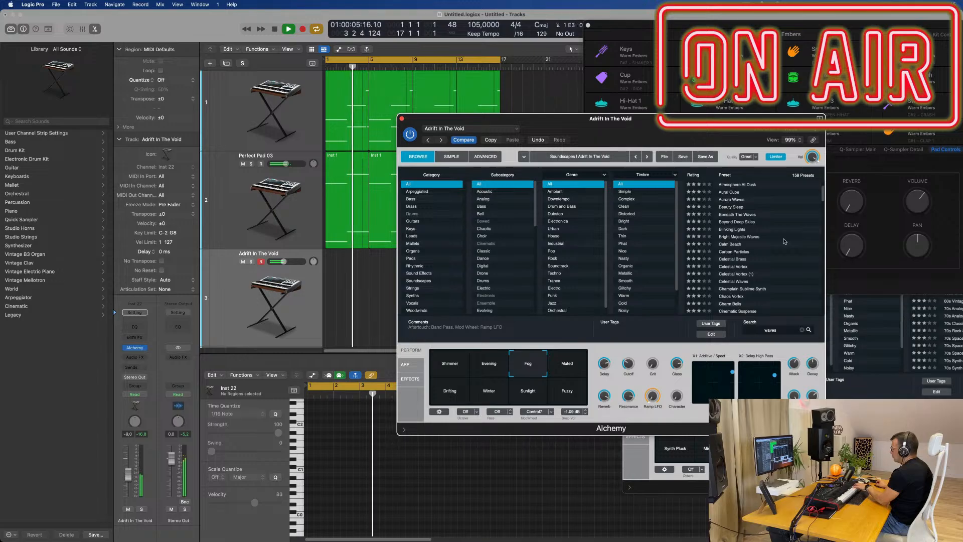
pyautogui.click(743, 252)
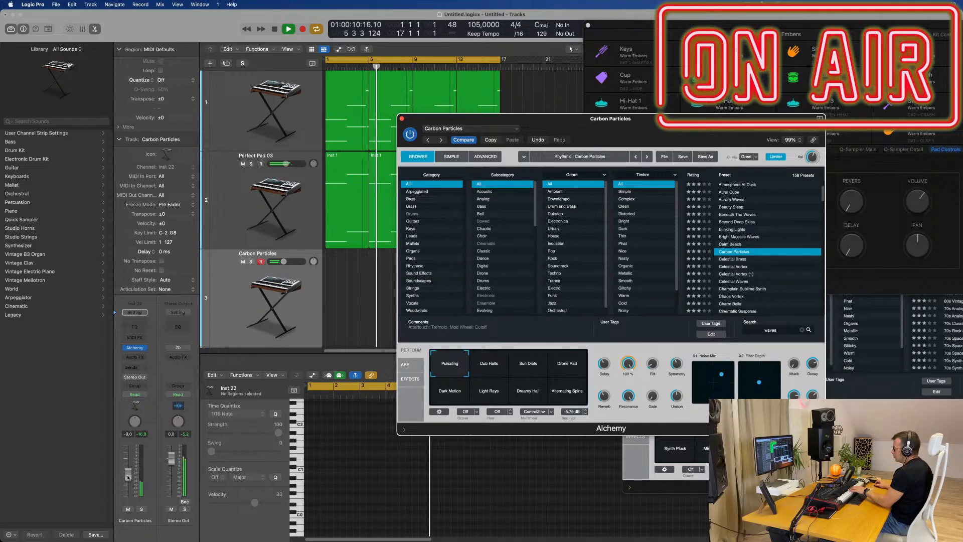
pyautogui.moveTo(129, 474); pyautogui.dragTo(131, 486)
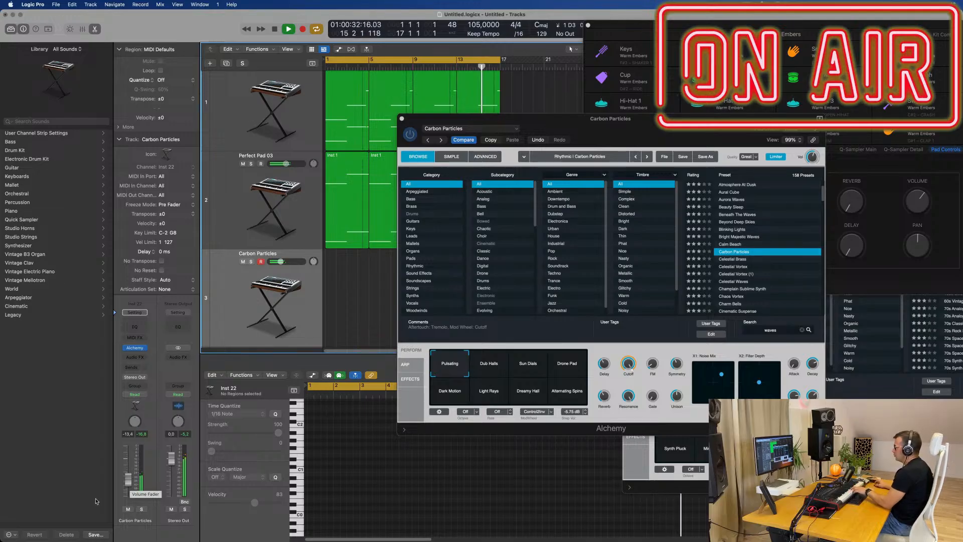
# Audition the other Carbon Particles variations, from Dub Halls to Alternating Spins, and return to Pulsating.
pyautogui.click(490, 374)
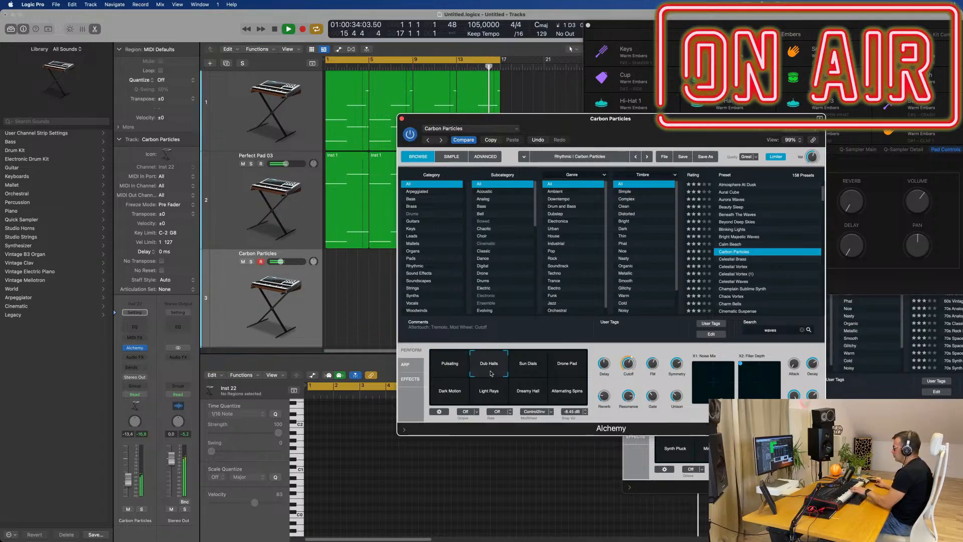
pyautogui.click(530, 369)
pyautogui.click(576, 368)
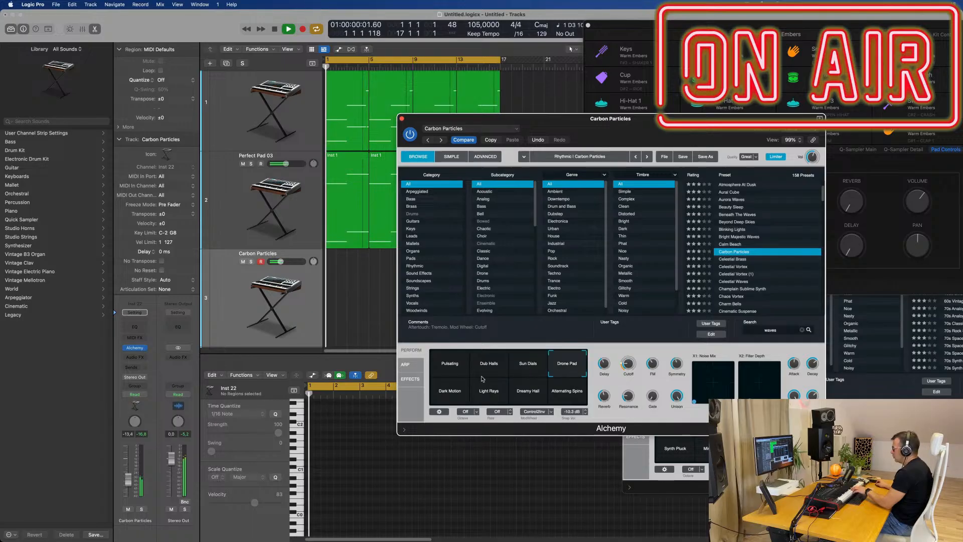
pyautogui.click(453, 377)
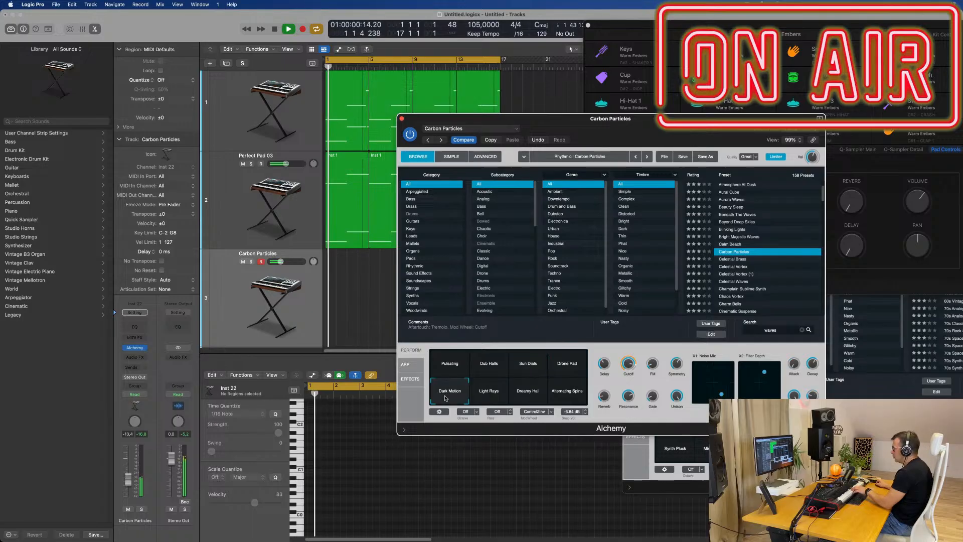
pyautogui.click(488, 391)
pyautogui.click(523, 394)
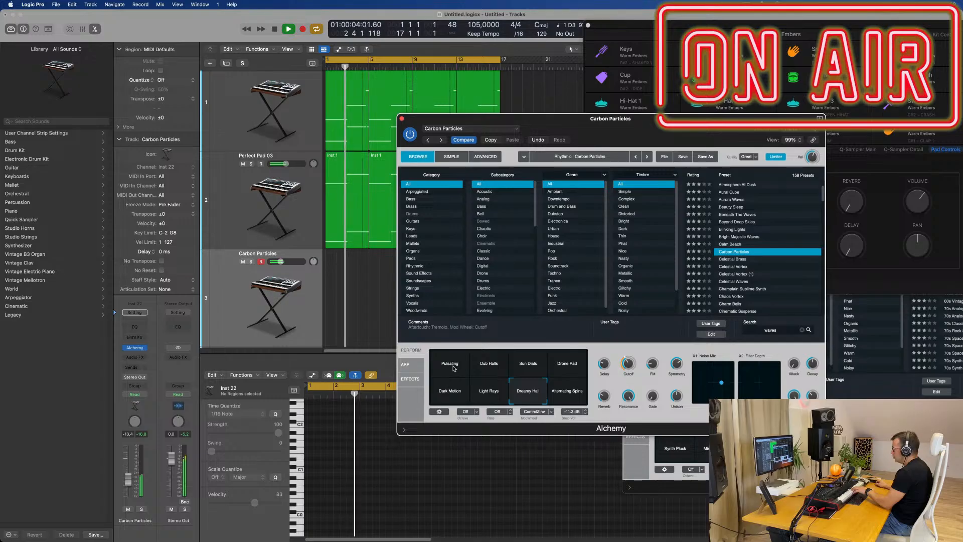
pyautogui.click(572, 396)
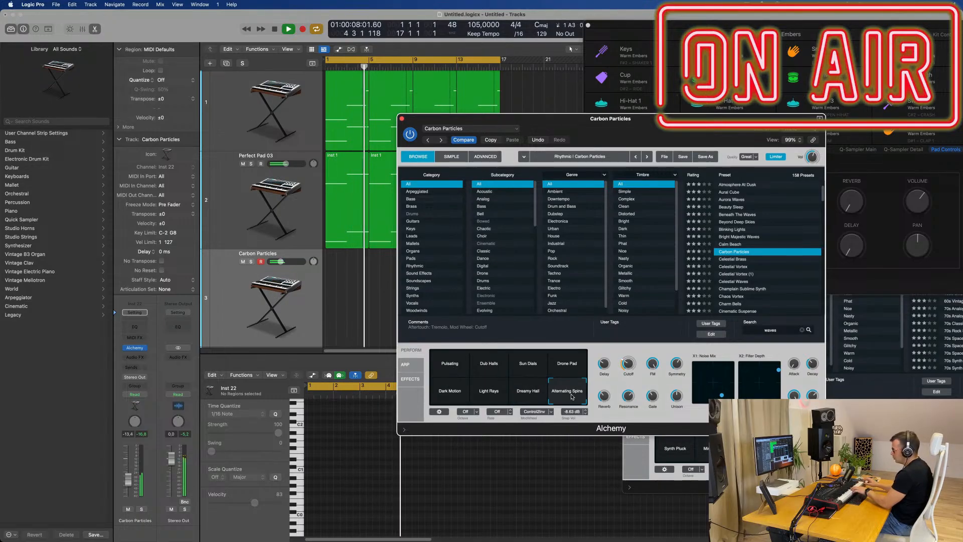
pyautogui.click(449, 363)
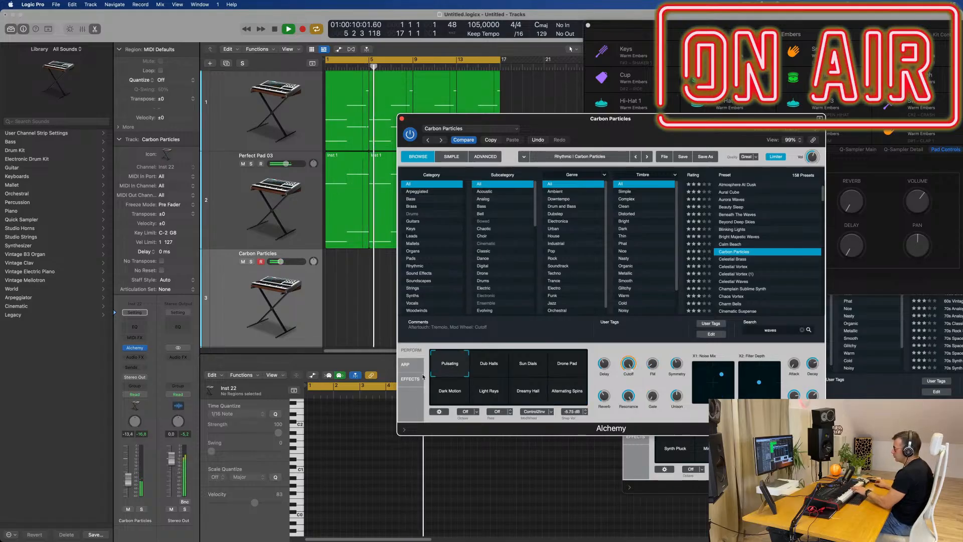
# Move the Alchemy window off the arrangement and record a Carbon Particles part from bar 7 until just before bar 13.
pyautogui.moveTo(599, 132); pyautogui.dragTo(821, 141)
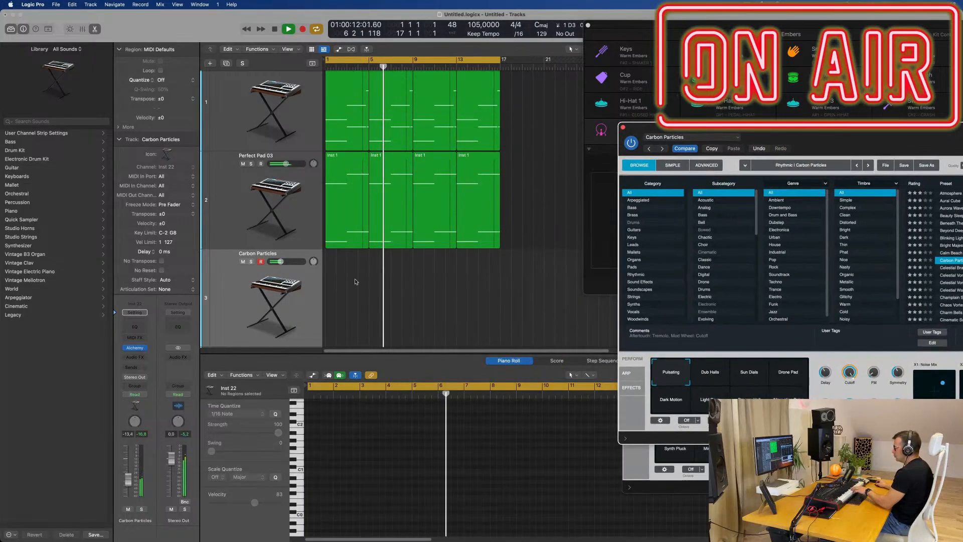
pyautogui.press('r')
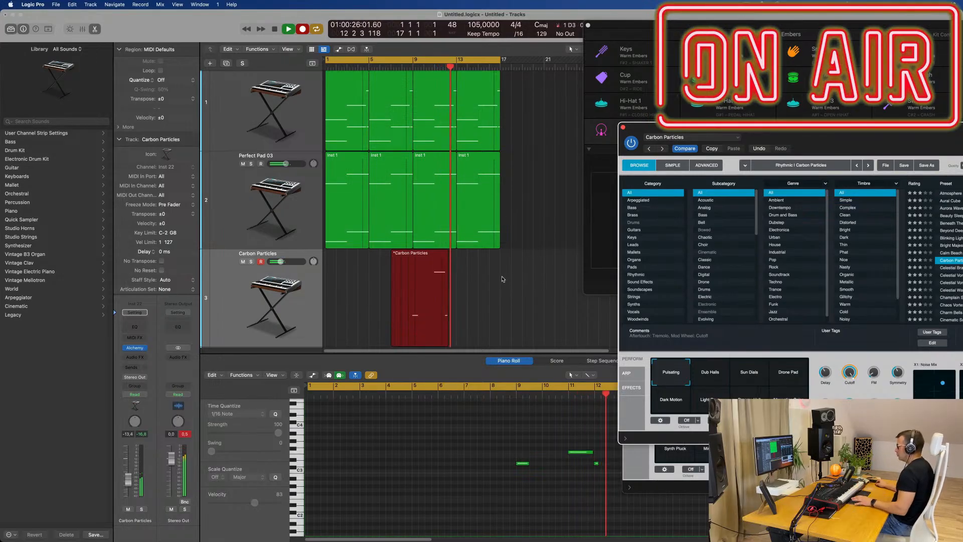
pyautogui.press('space')
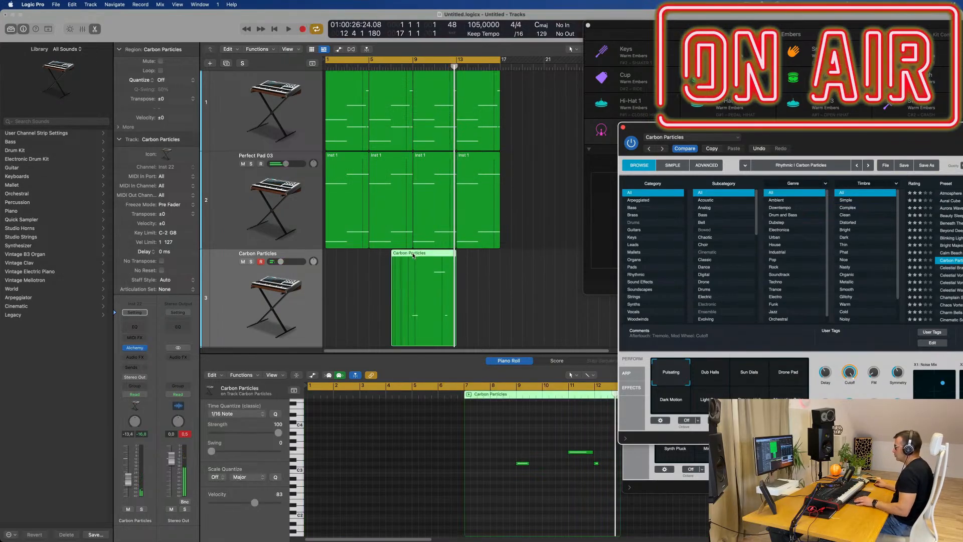
# Split the recorded region and its crossing notes at bar 9, remove the first piece and move the remaining one to bar 1.
pyautogui.keyDown('super'); pyautogui.click(413, 256); pyautogui.keyUp('super')
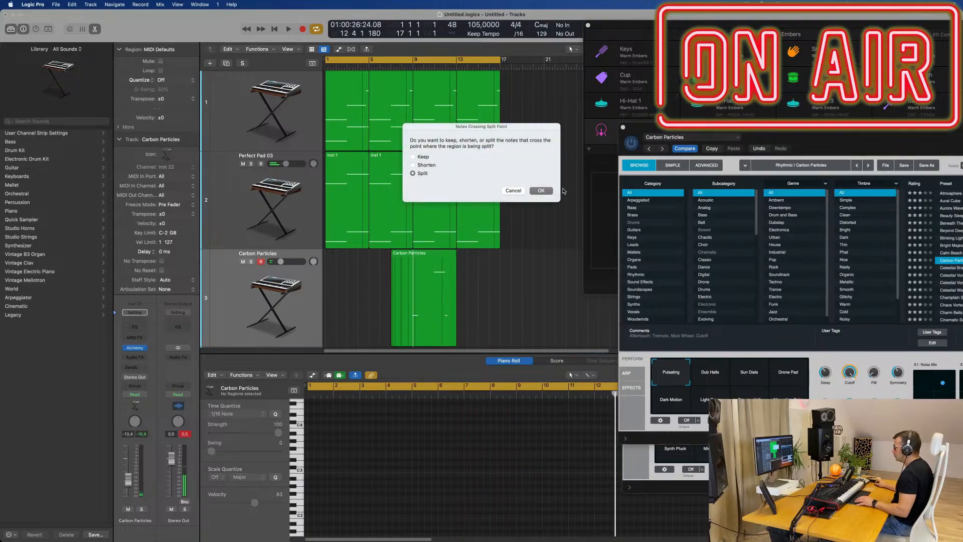
pyautogui.press('Return')
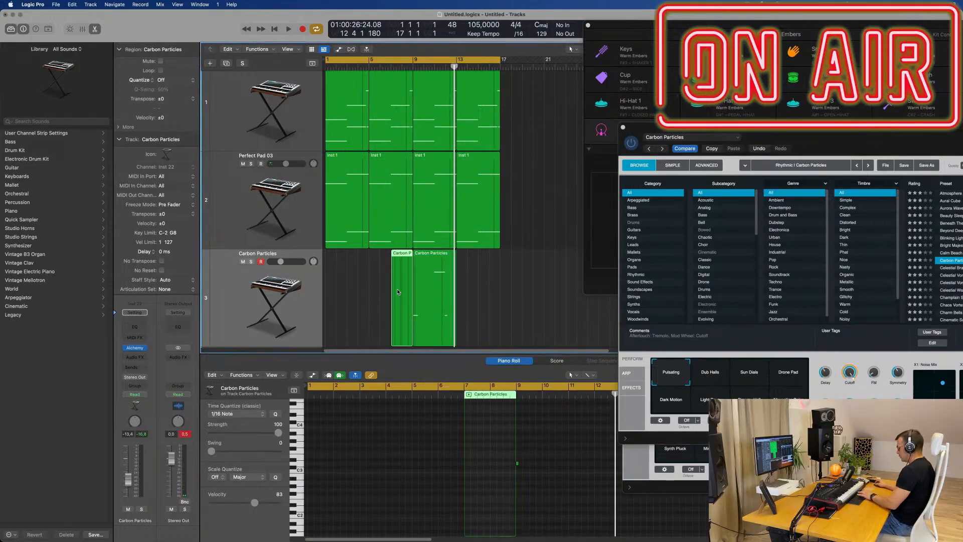
pyautogui.moveTo(397, 292); pyautogui.dragTo(344, 256)
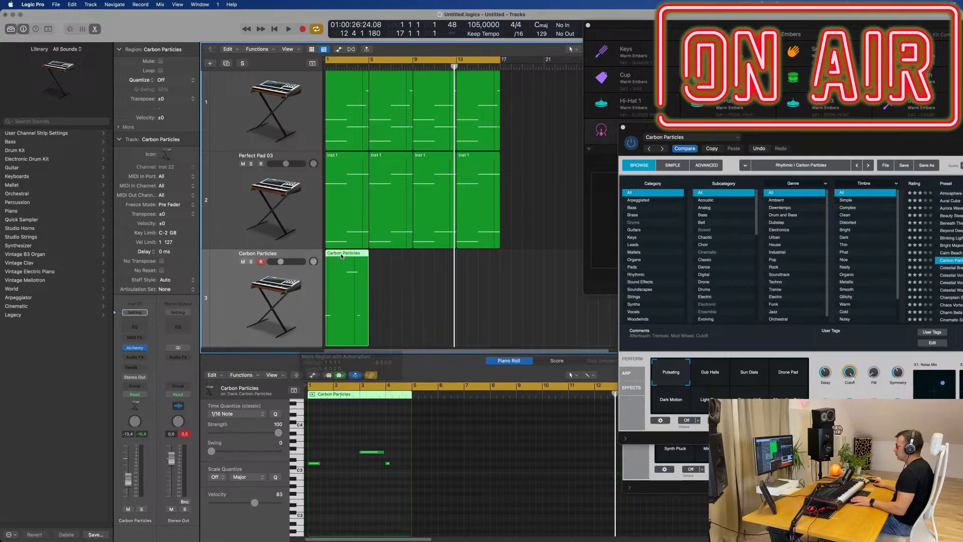
# Play the arrangement from the start and examine the Carbon Particles region's notes in the Piano Roll.
pyautogui.press('space')
pyautogui.press('super+Left')
pyautogui.click(363, 503)
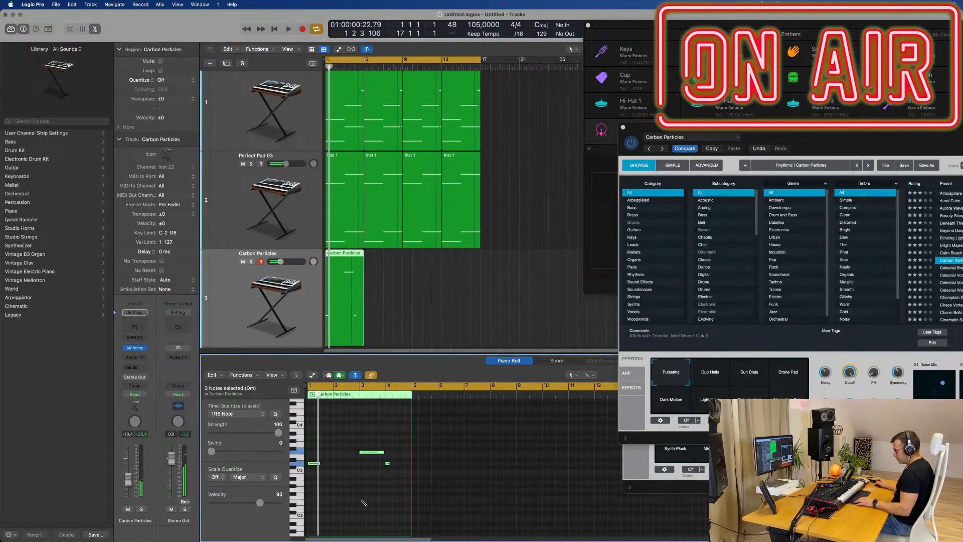
pyautogui.press('space')
pyautogui.scroll(5, 359, 495)
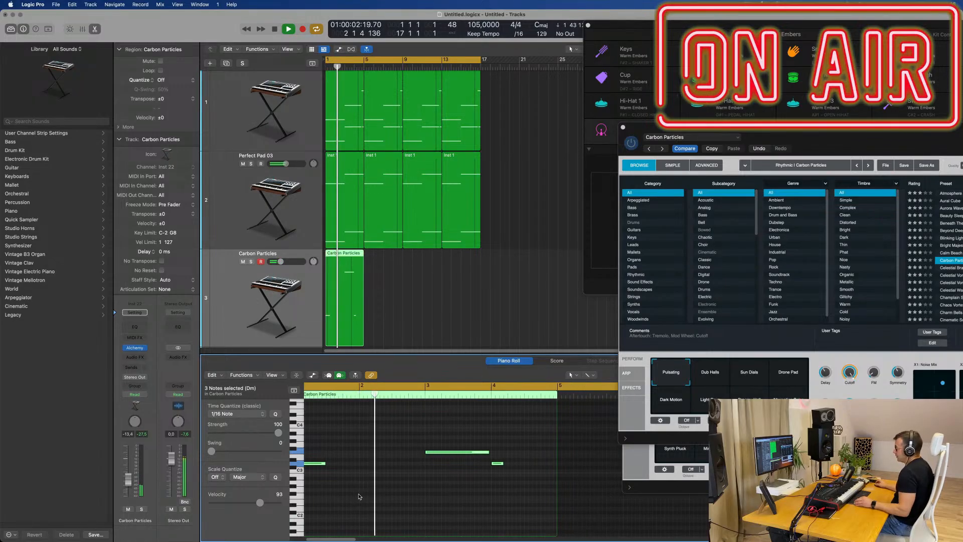
pyautogui.scroll(-2, 359, 495)
# Repeat the four-bar Carbon Particles region three times to fill bars 5 to 16.
pyautogui.press('super+Left')
pyautogui.press('super+Left')
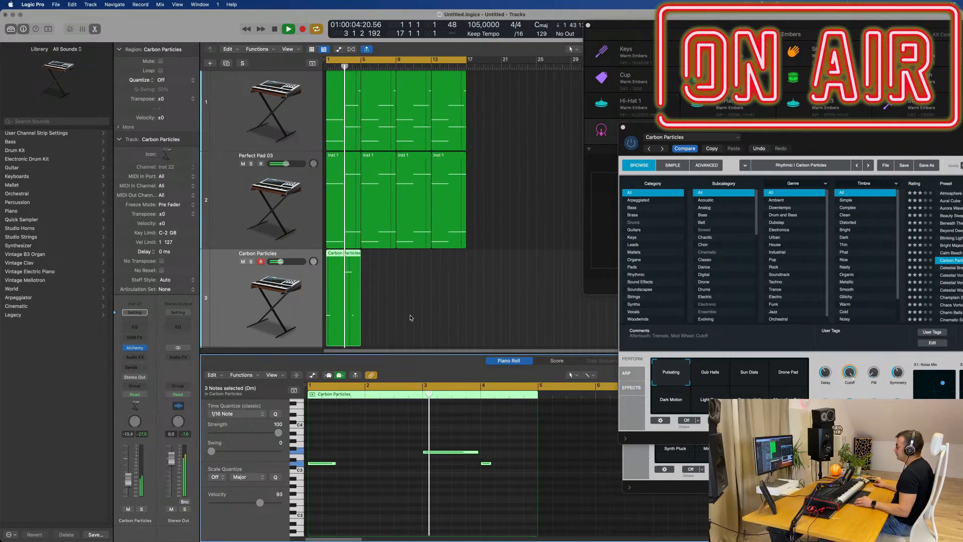
pyautogui.press('super+Left')
pyautogui.press('super+Left')
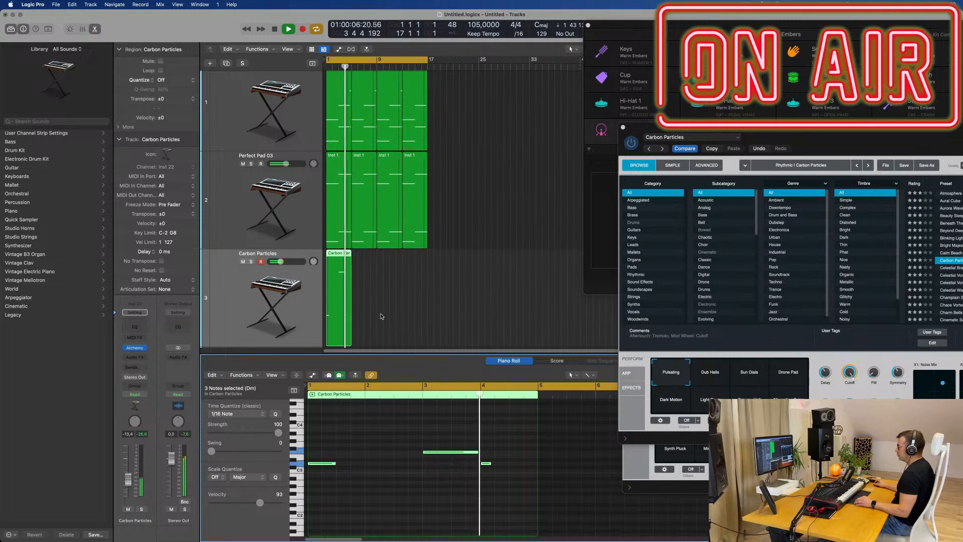
pyautogui.moveTo(399, 314); pyautogui.dragTo(333, 323)
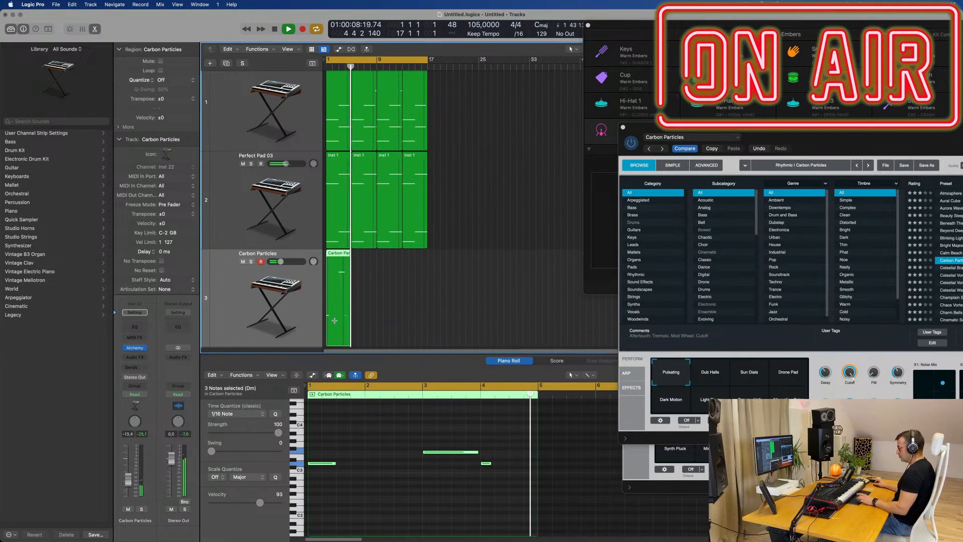
pyautogui.press('super+r')
pyautogui.press('super+r')
pyautogui.press('super+r')
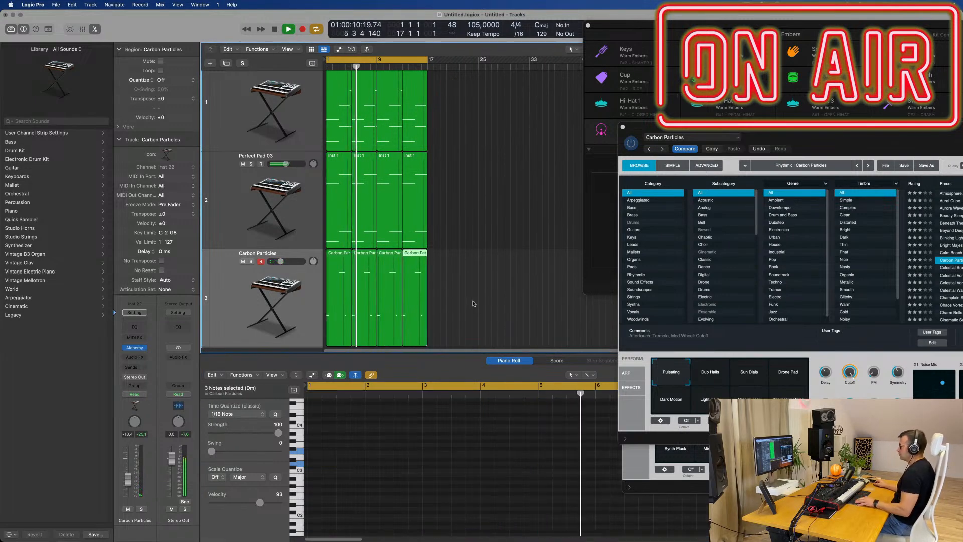
# Reduce the track heights so all four tracks fit, and lower the Inst 1 track's volume to -3.4 dB.
pyautogui.scroll(-5, 473, 301)
pyautogui.scroll(-2, 472, 263)
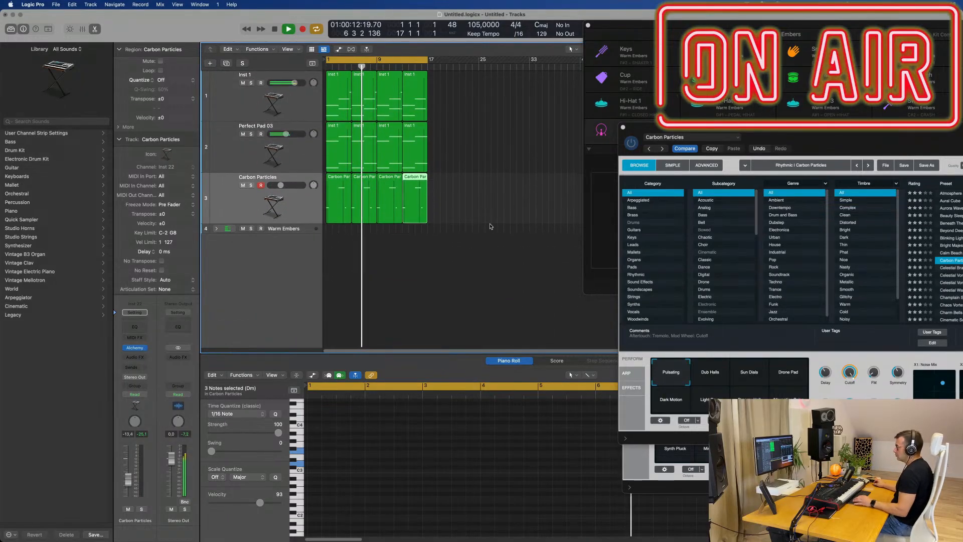
pyautogui.scroll(2, 483, 223)
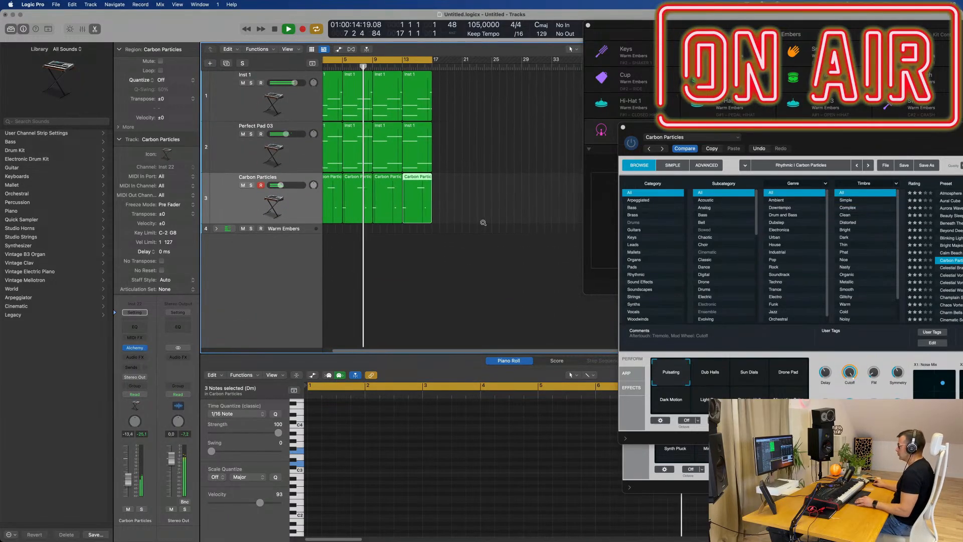
pyautogui.click(277, 99)
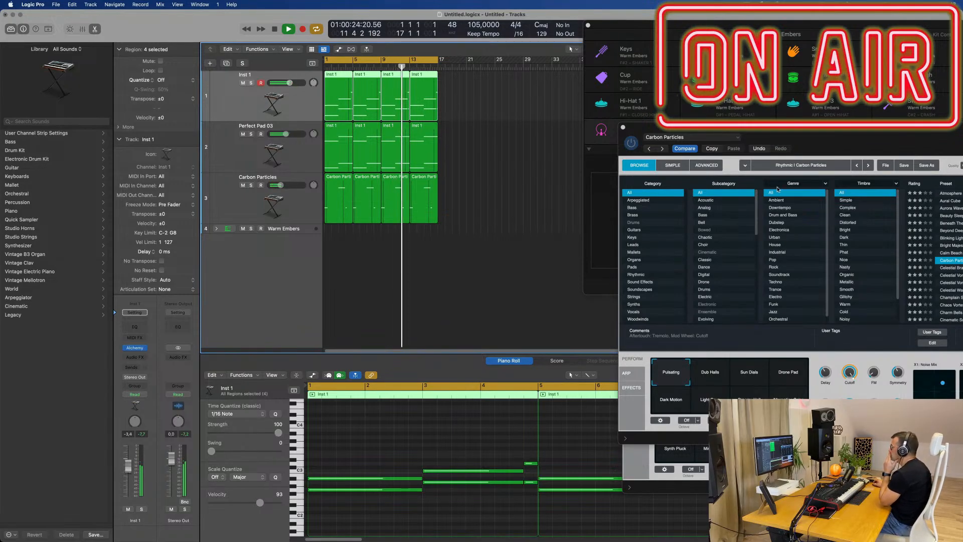
# Bring the Carbon Particles Alchemy window back into full view and select the Carbon Particles track.
pyautogui.moveTo(787, 147); pyautogui.dragTo(642, 119)
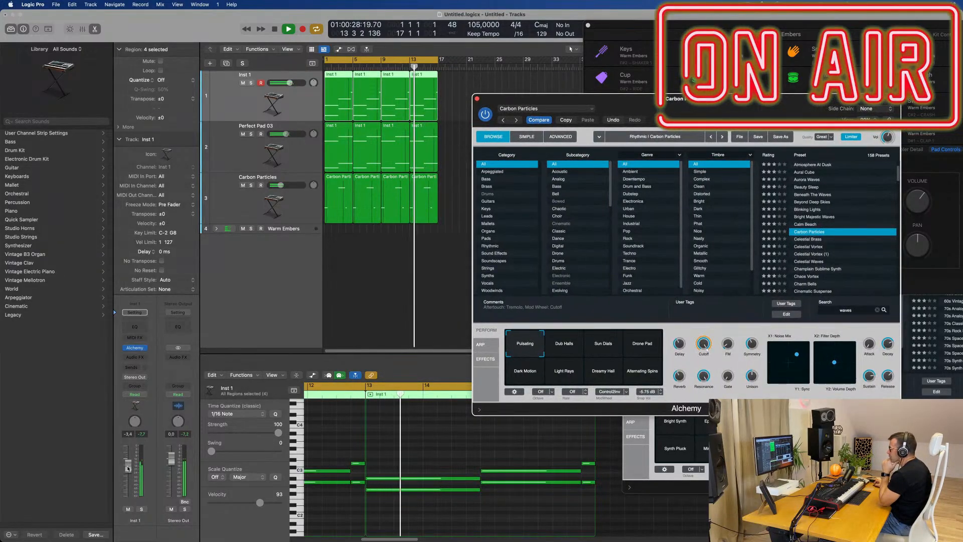
pyautogui.click(172, 354)
pyautogui.click(232, 216)
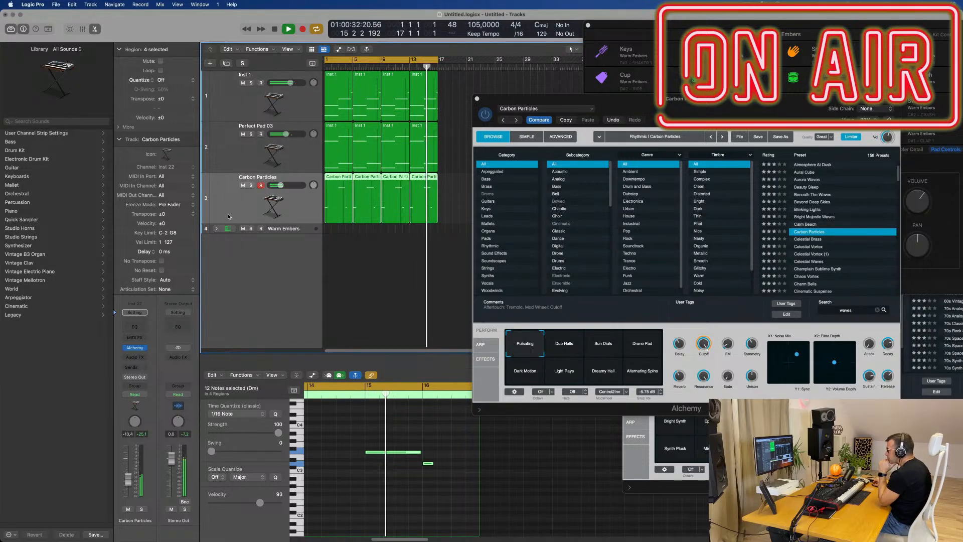
# Create a duplicate-settings track of Inst 1 directly below it and add a Bus 2 send on the new track.
pyautogui.click(211, 97)
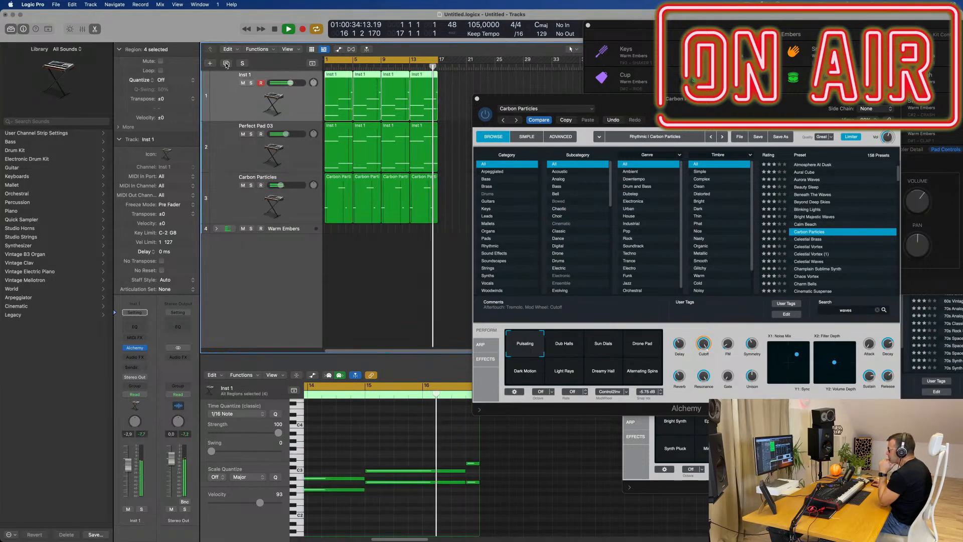
pyautogui.press('super+d')
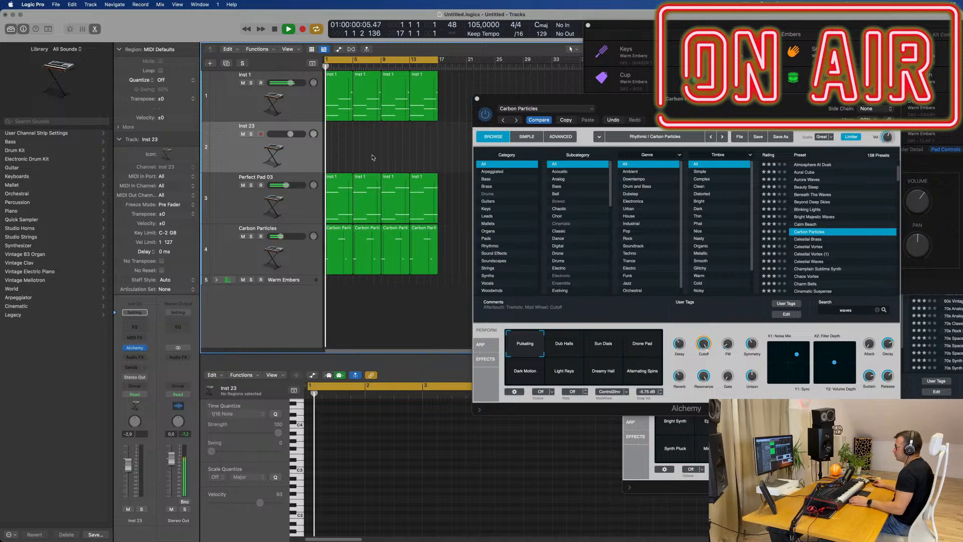
pyautogui.click(134, 367)
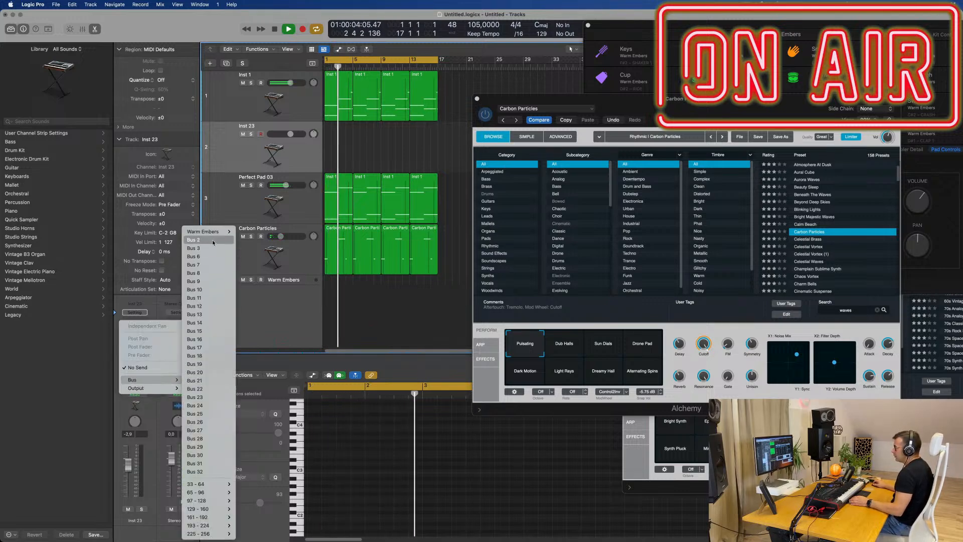
pyautogui.click(213, 241)
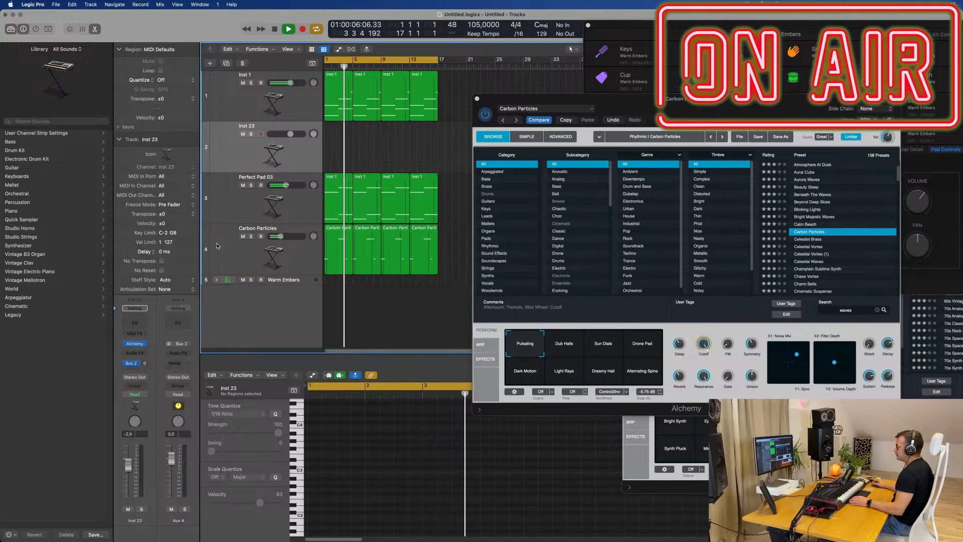
# Insert SilverVerb on the Bus 2 aux channel, load its grandiose preset and move the reverb window aside.
pyautogui.click(178, 353)
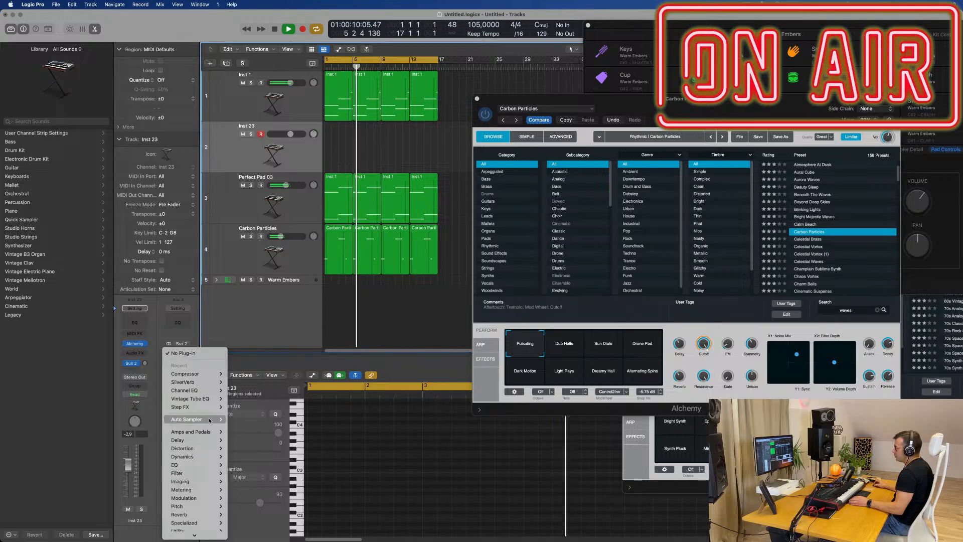
pyautogui.moveTo(207, 400)
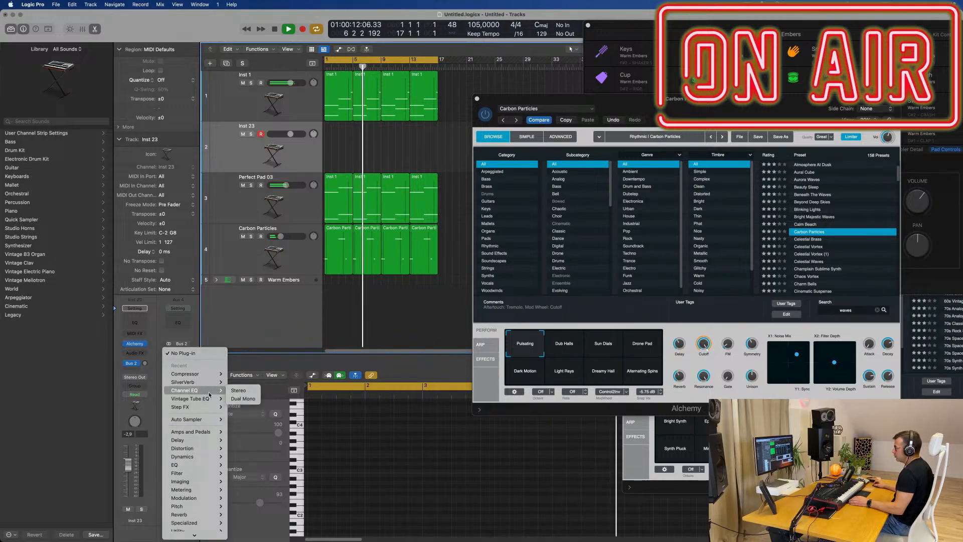
pyautogui.click(240, 383)
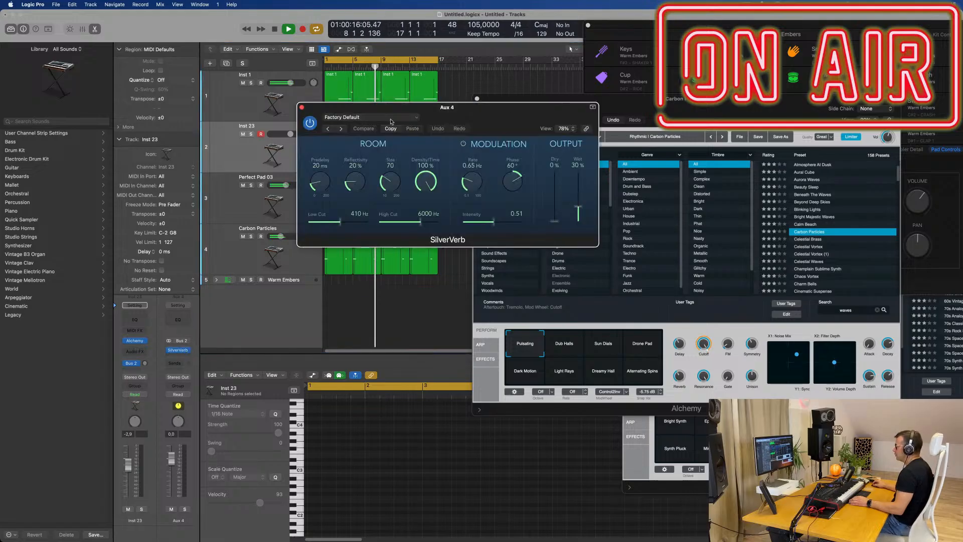
pyautogui.click(391, 121)
pyautogui.moveTo(451, 285)
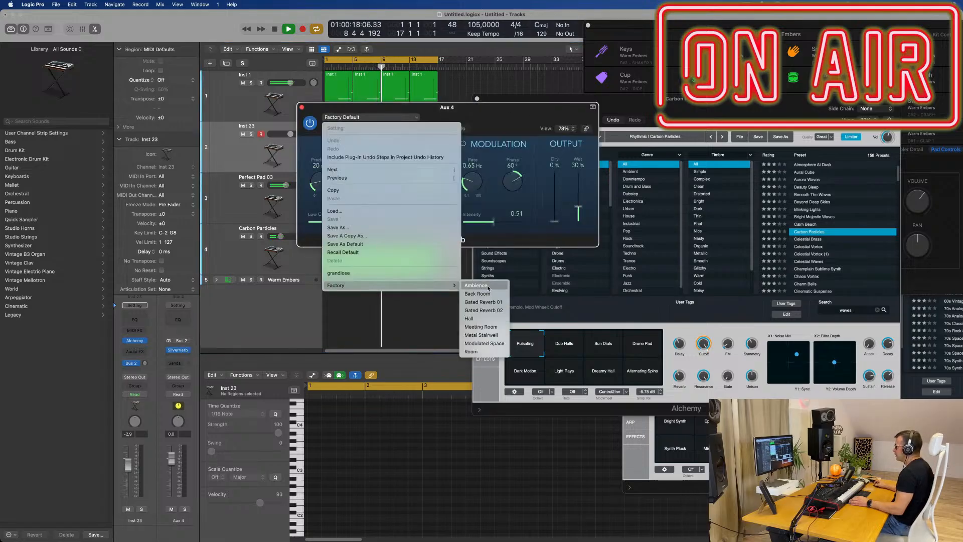
pyautogui.click(339, 273)
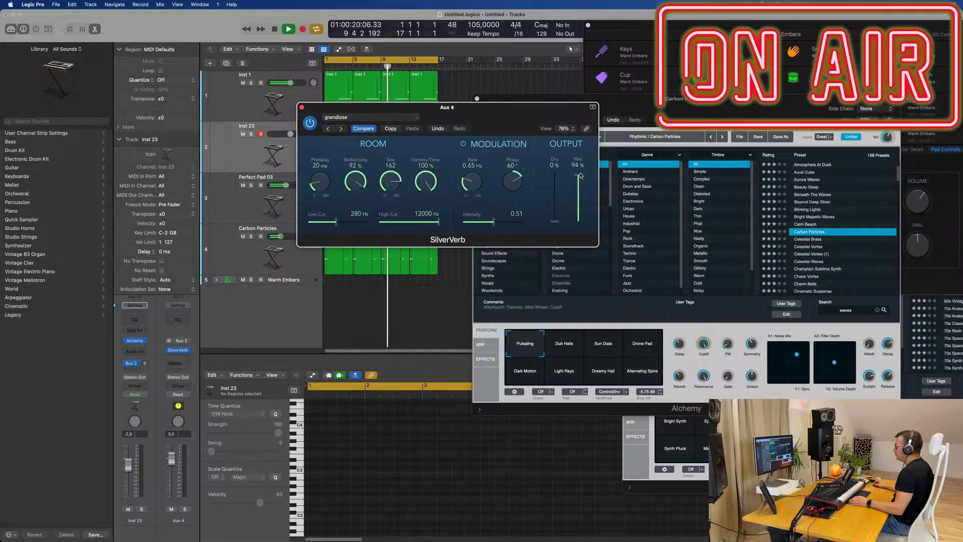
pyautogui.moveTo(537, 108); pyautogui.dragTo(946, 146)
# Clear the search in the Carbon Particles Alchemy browser, filter to Pads with Fast Attack, and load the Emotional Drift preset.
pyautogui.moveTo(609, 99); pyautogui.dragTo(488, 158)
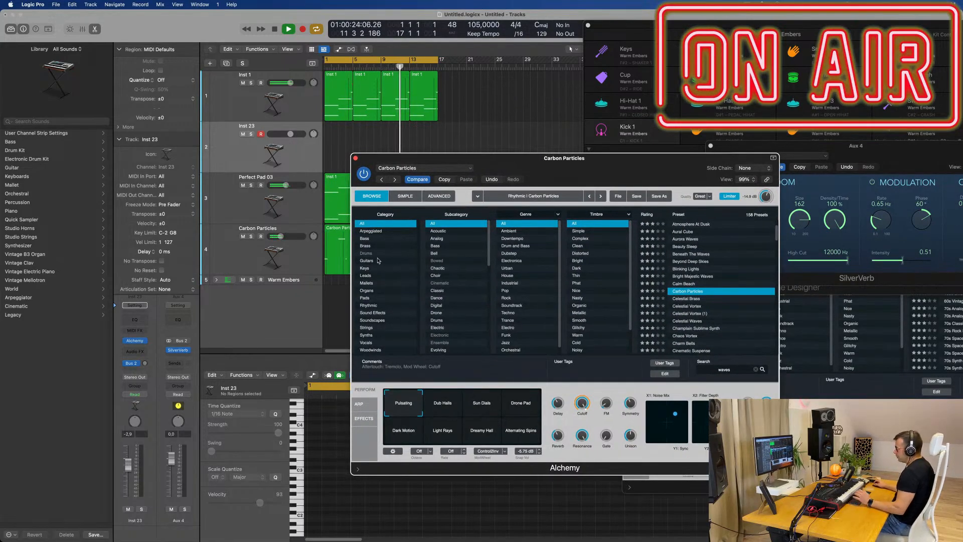
pyautogui.click(365, 298)
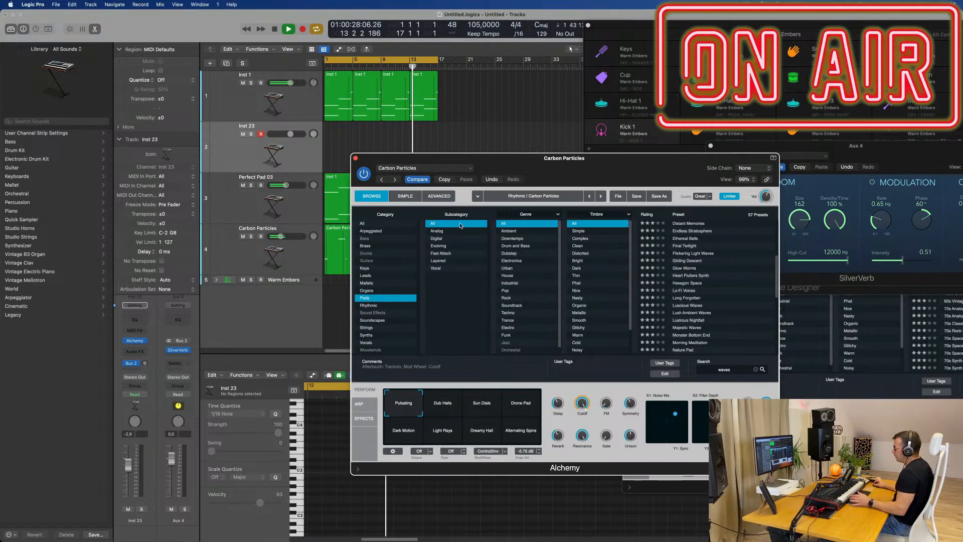
pyautogui.click(440, 253)
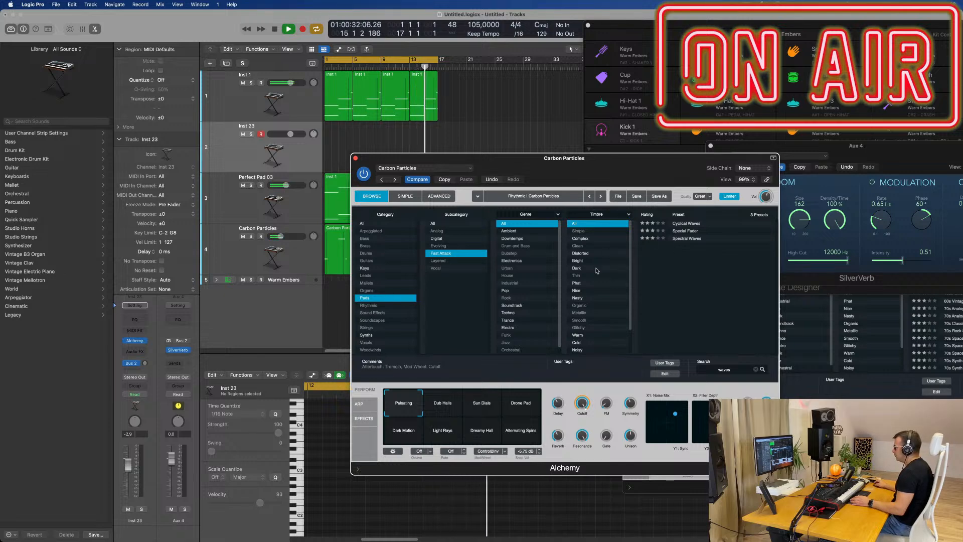
pyautogui.click(755, 369)
pyautogui.scroll(3, 705, 258)
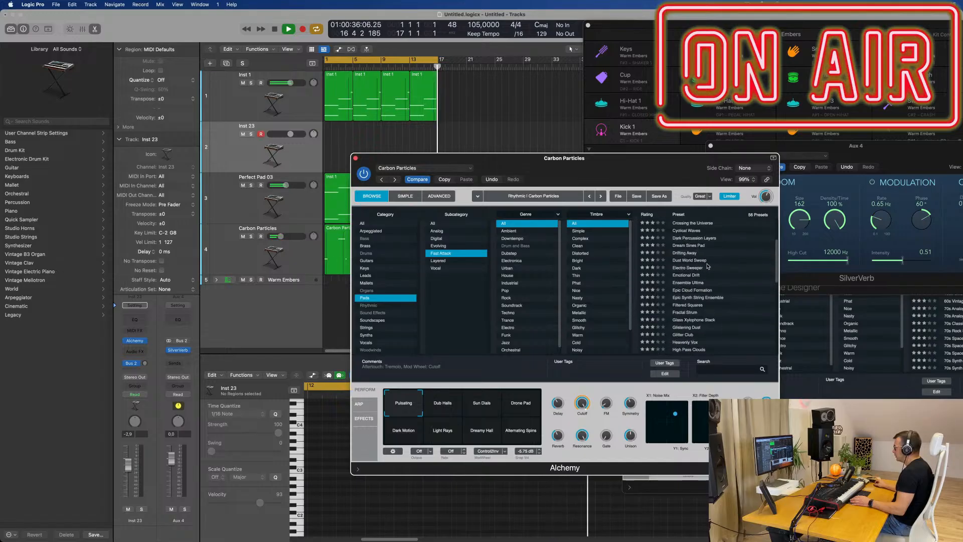
pyautogui.scroll(-1, 707, 266)
pyautogui.click(707, 268)
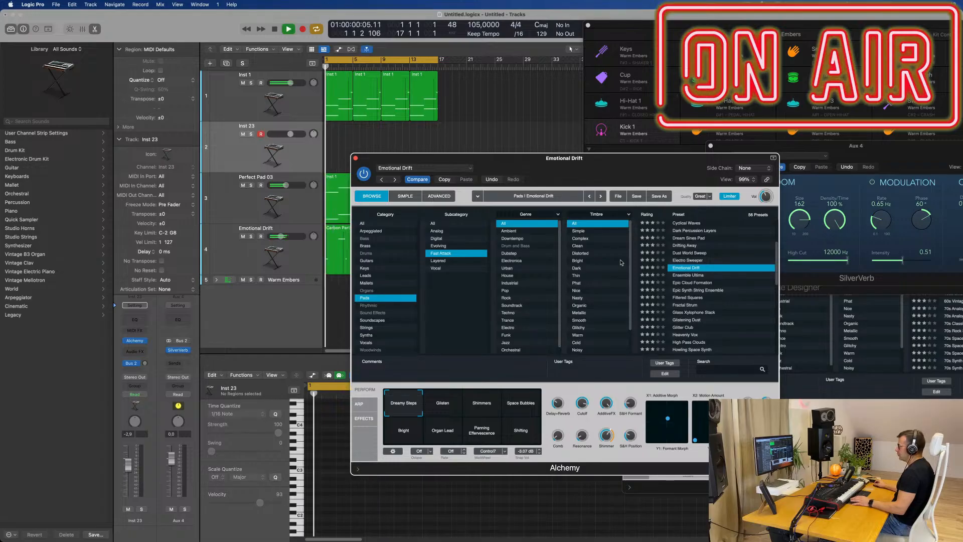
# Select the Emotional Drift track and undo its preset changes until Carbon Particles is restored.
pyautogui.press('space')
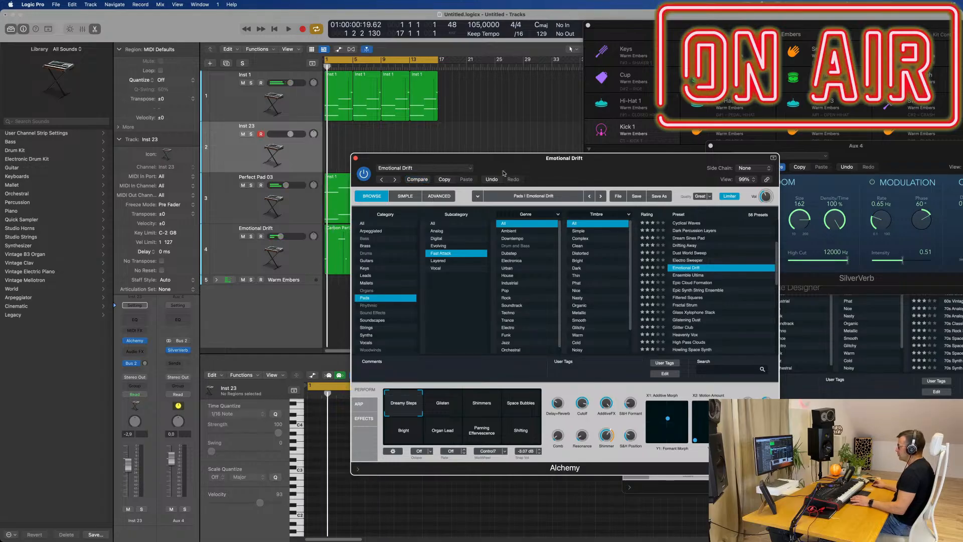
pyautogui.moveTo(578, 158); pyautogui.dragTo(735, 148)
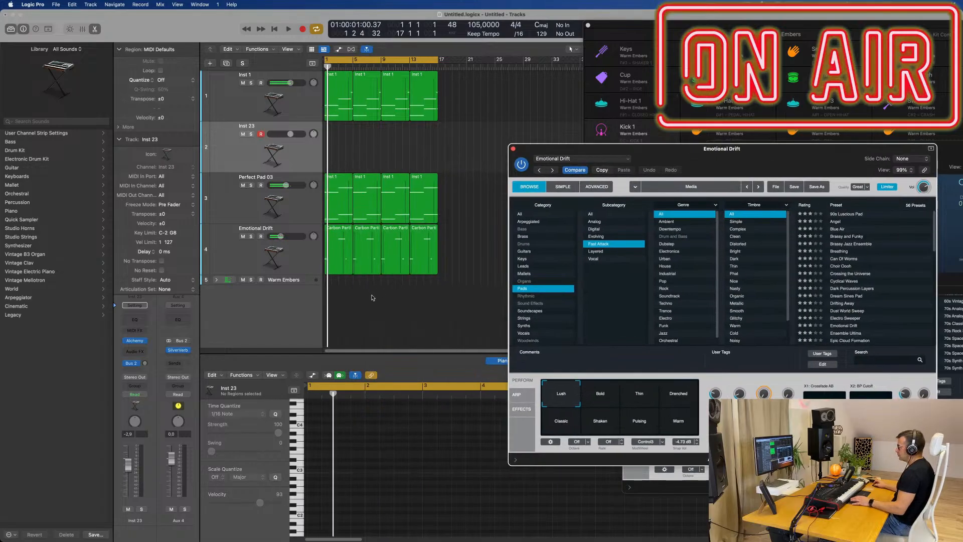
pyautogui.click(289, 258)
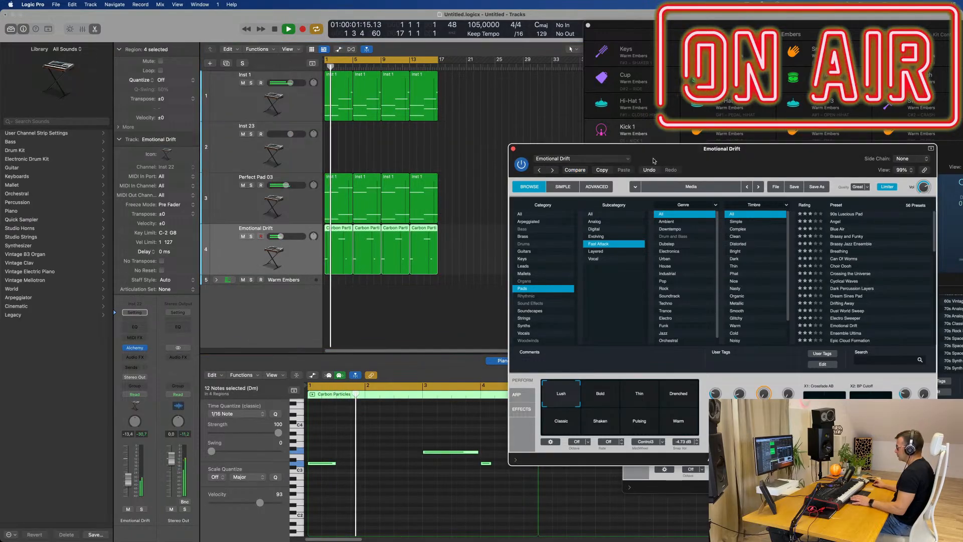
pyautogui.moveTo(768, 155); pyautogui.dragTo(703, 149)
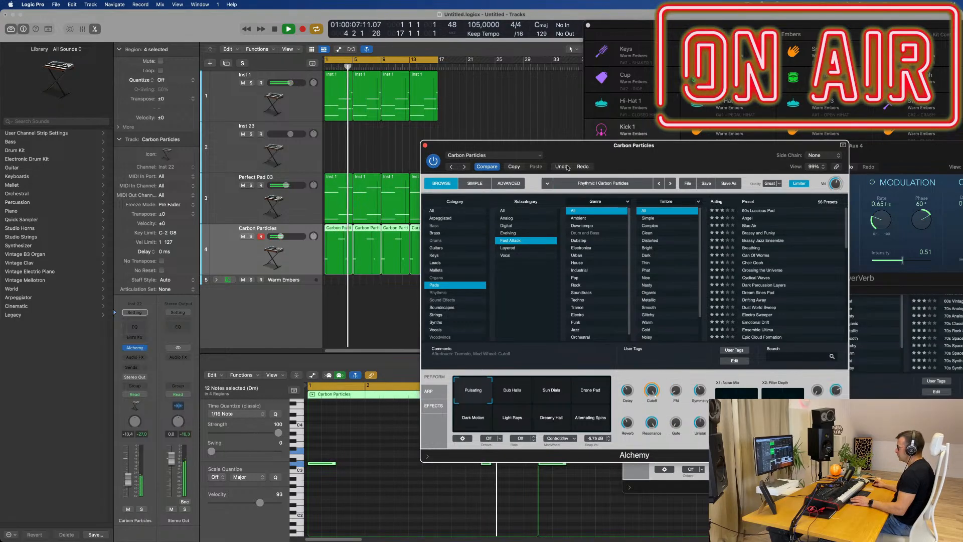
# Open the Alchemy instance of the Inst 23 track and raise that track's Bus 2 send level.
pyautogui.click(303, 156)
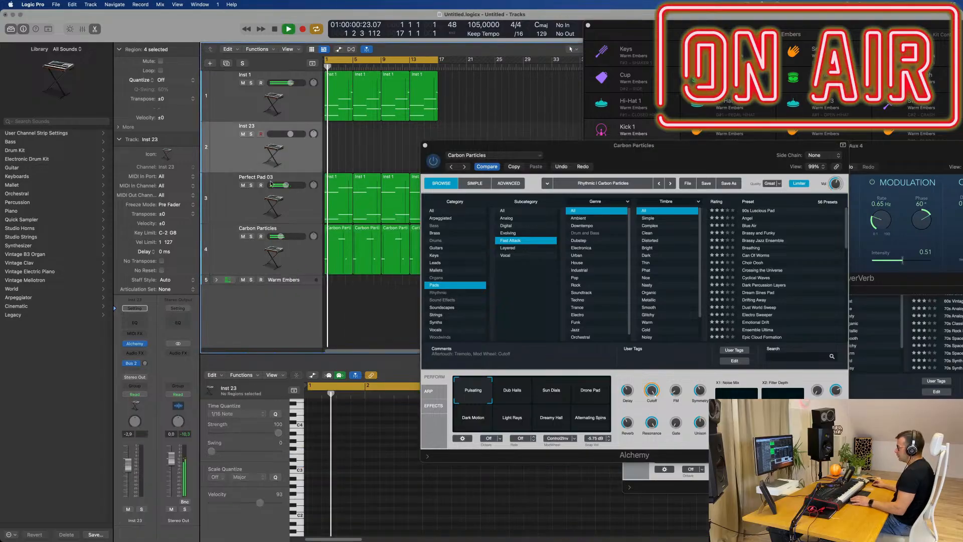
pyautogui.click(134, 344)
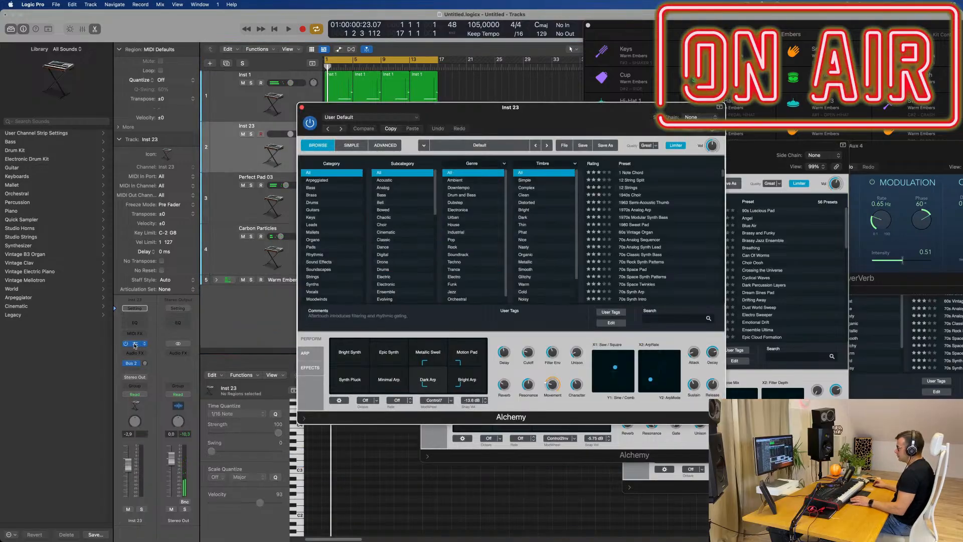
pyautogui.moveTo(371, 107); pyautogui.dragTo(641, 99)
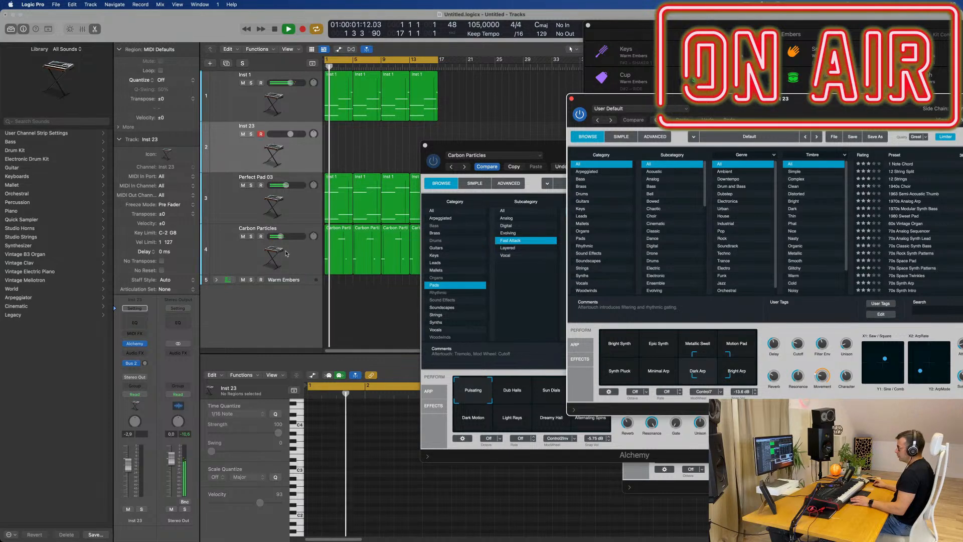
pyautogui.click(232, 249)
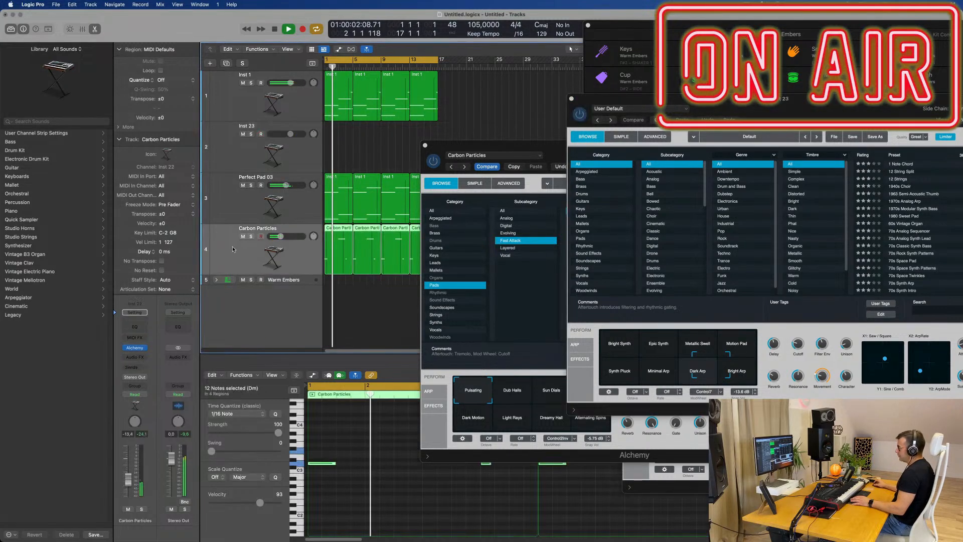
pyautogui.click(295, 162)
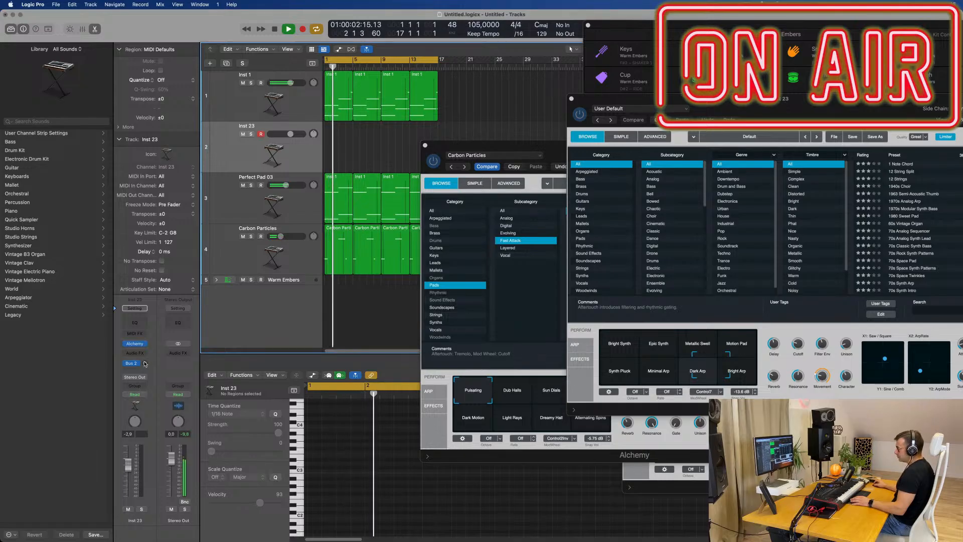
pyautogui.moveTo(144, 363); pyautogui.dragTo(147, 345)
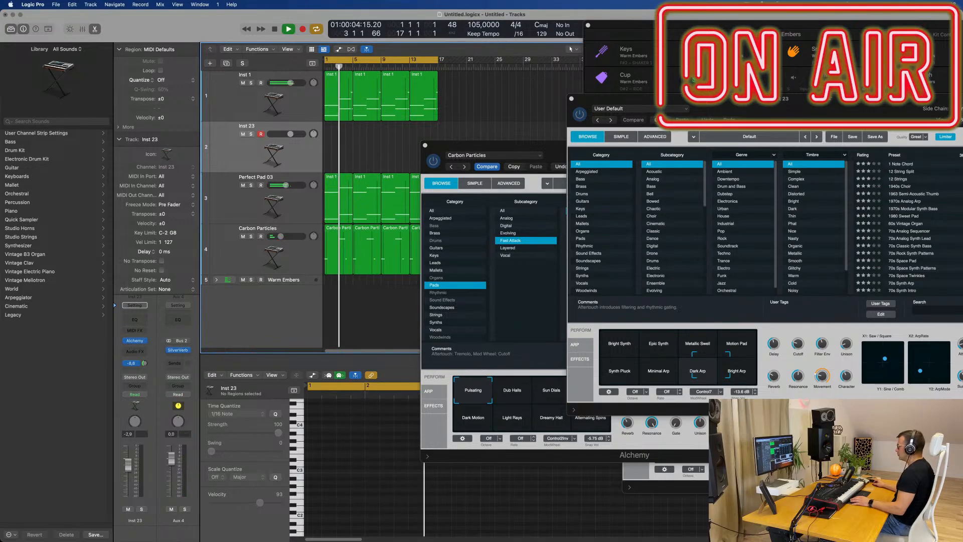
# Load the Fast Attack pad preset Ocean Sun Glitters on the Inst 23 track and lower its volume to about -12 dB.
pyautogui.moveTo(619, 99); pyautogui.dragTo(356, 114)
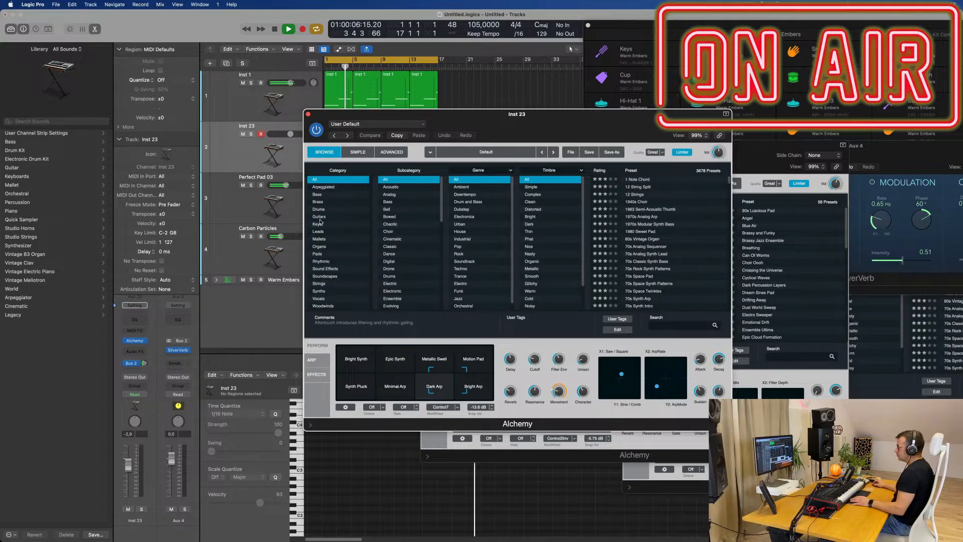
pyautogui.click(321, 254)
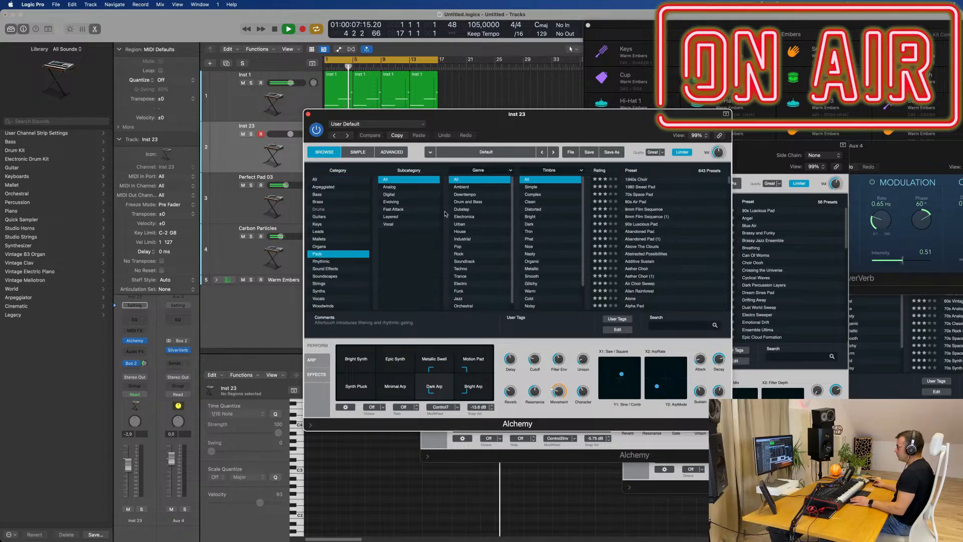
pyautogui.click(393, 209)
pyautogui.scroll(-5, 670, 235)
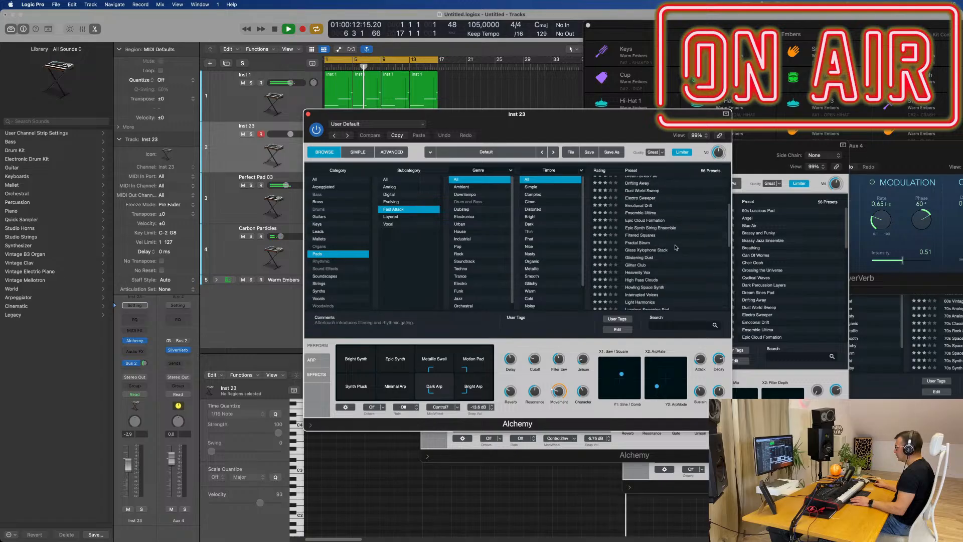
pyautogui.scroll(-5, 676, 248)
pyautogui.click(623, 256)
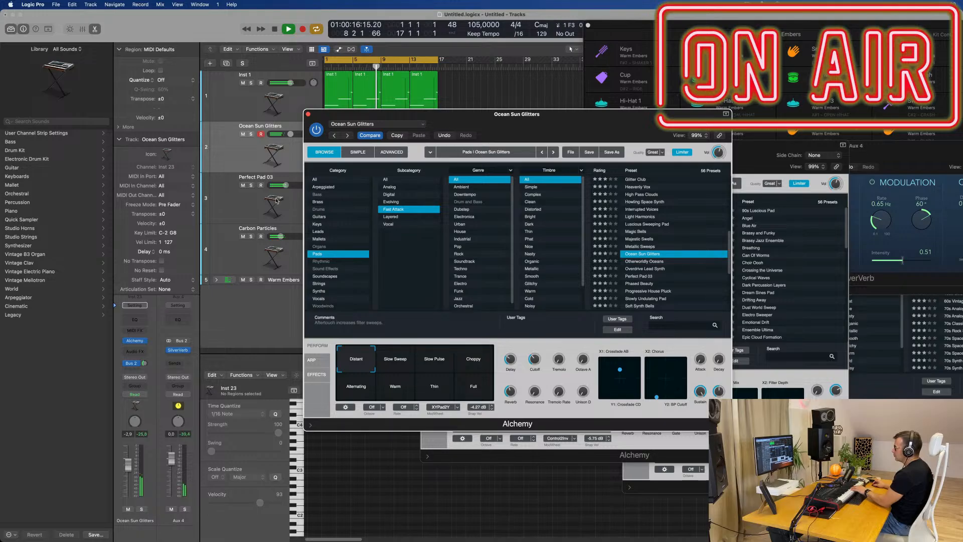
pyautogui.moveTo(144, 363); pyautogui.dragTo(142, 452)
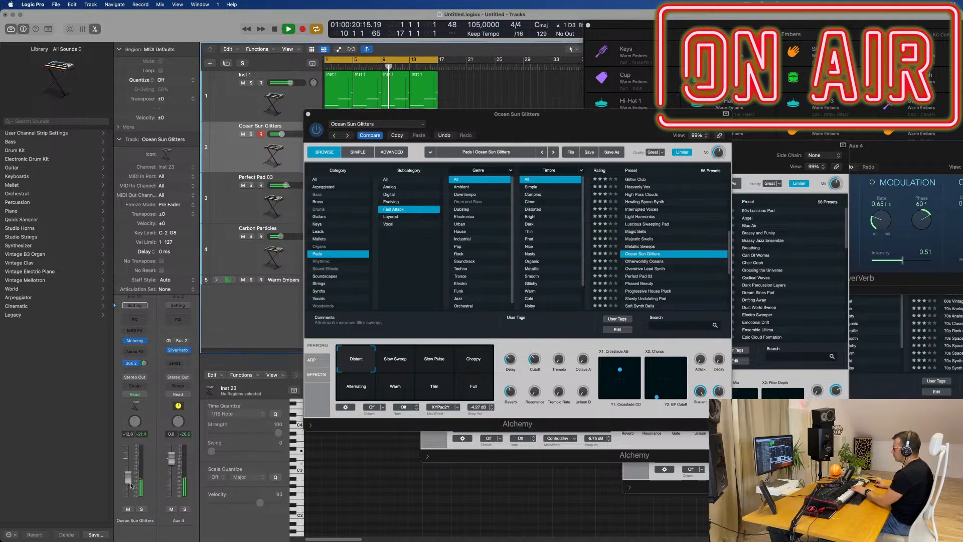
# Audition the Ocean Sun Glitters performance snapshots, settle on Alternating, and adjust the Crossfade and Chorus/SP Cutoff XY pads.
pyautogui.click(396, 362)
pyautogui.click(435, 360)
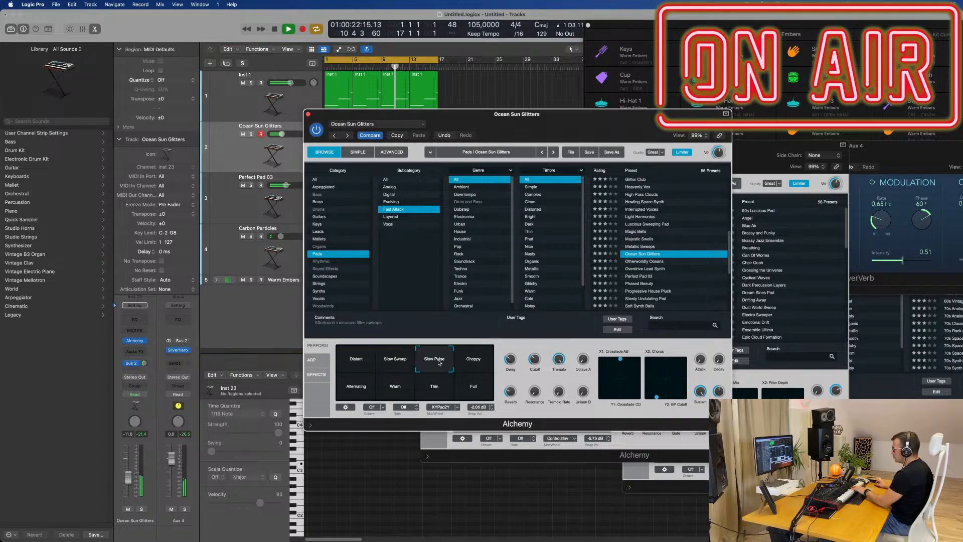
pyautogui.click(474, 360)
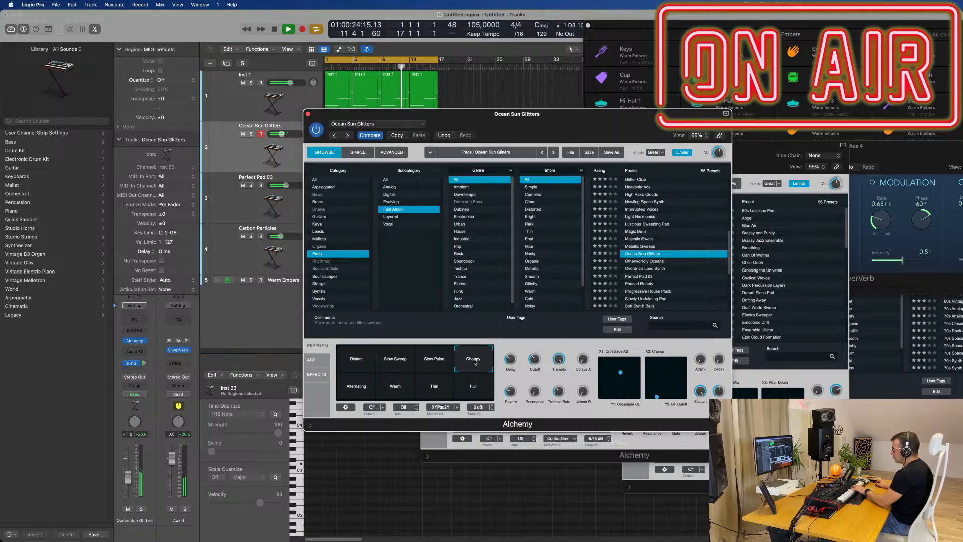
pyautogui.click(368, 390)
pyautogui.click(397, 387)
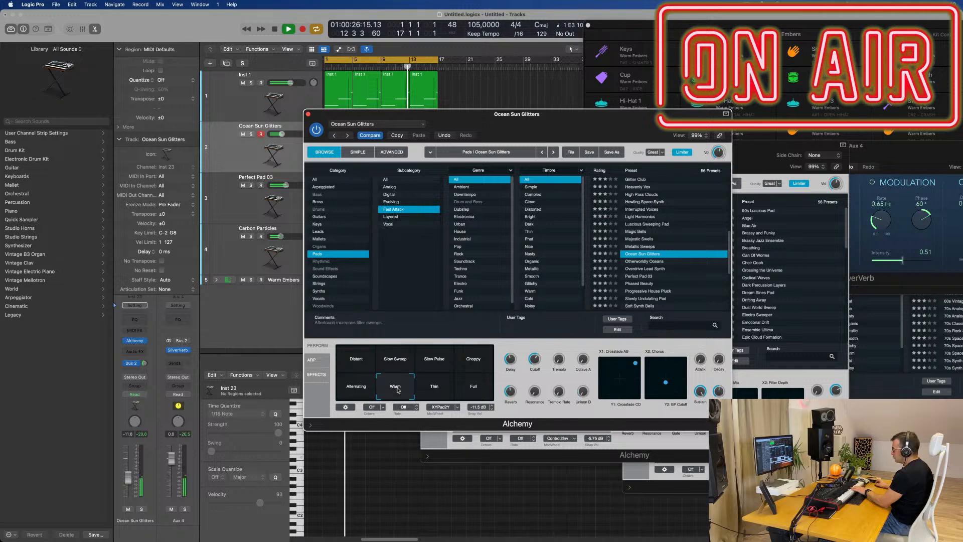
pyautogui.click(362, 390)
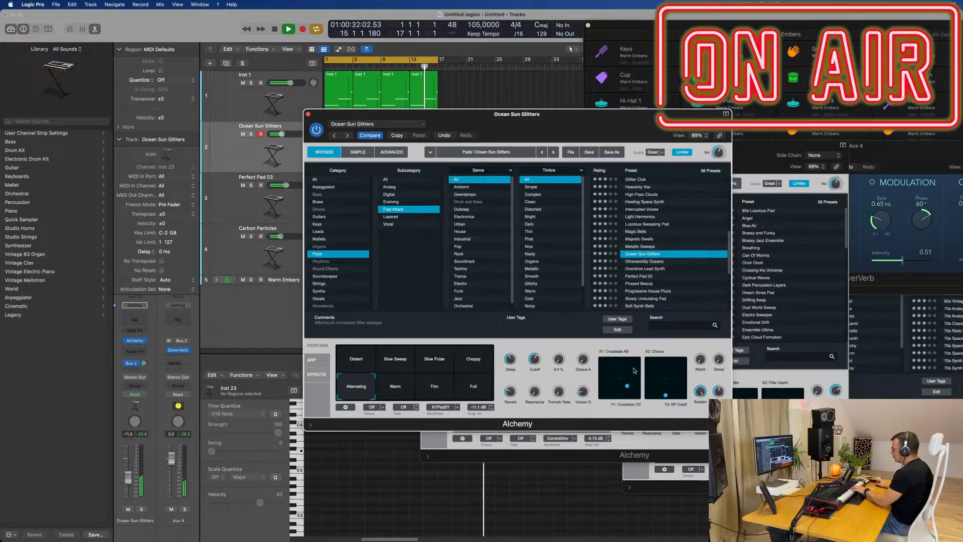
pyautogui.moveTo(634, 370); pyautogui.dragTo(645, 403)
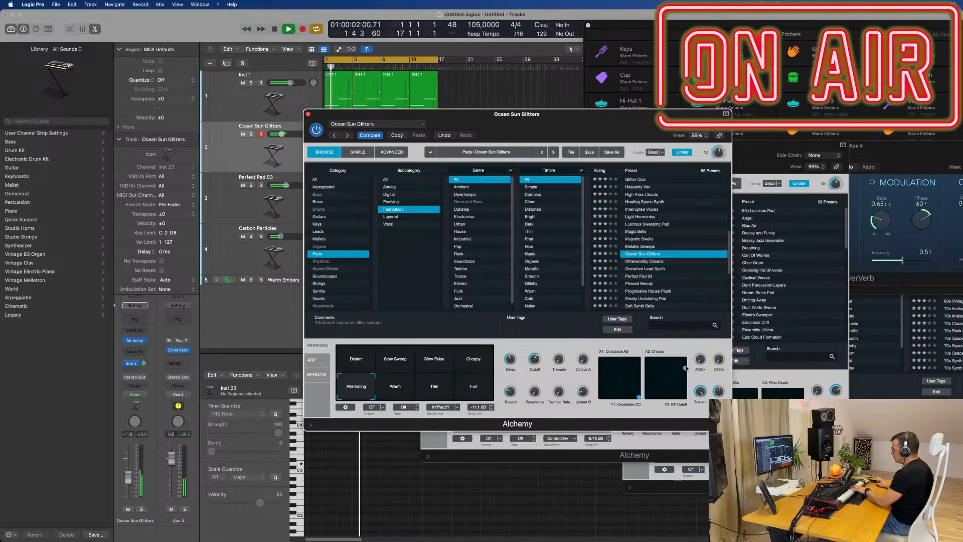
pyautogui.moveTo(666, 395)
pyautogui.mouseDown()
pyautogui.moveTo(687, 365)
pyautogui.moveTo(684, 383)
pyautogui.moveTo(651, 387)
pyautogui.mouseUp()
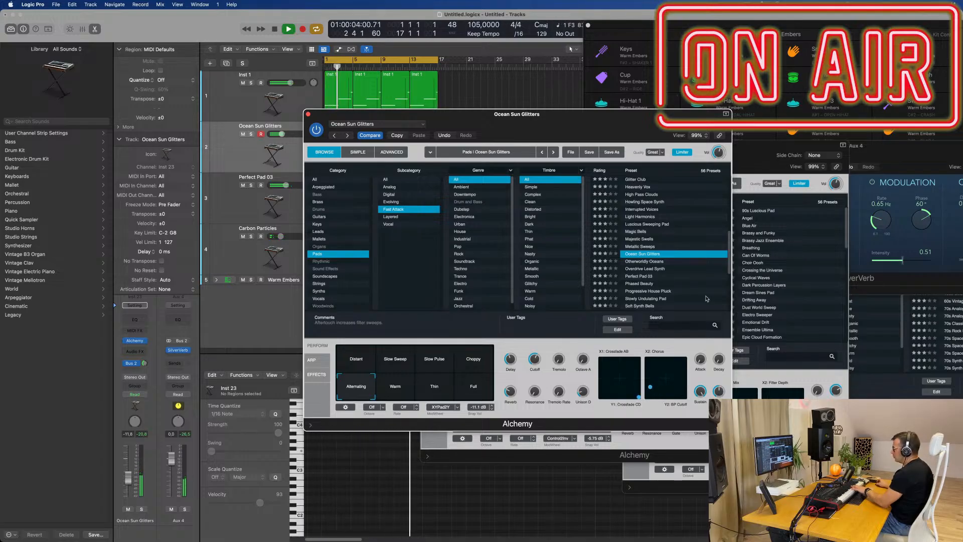
# Try the Otherworldly Oceans and Perfect Pad 03 presets on the Inst 23 track, raising its volume between them.
pyautogui.click(639, 262)
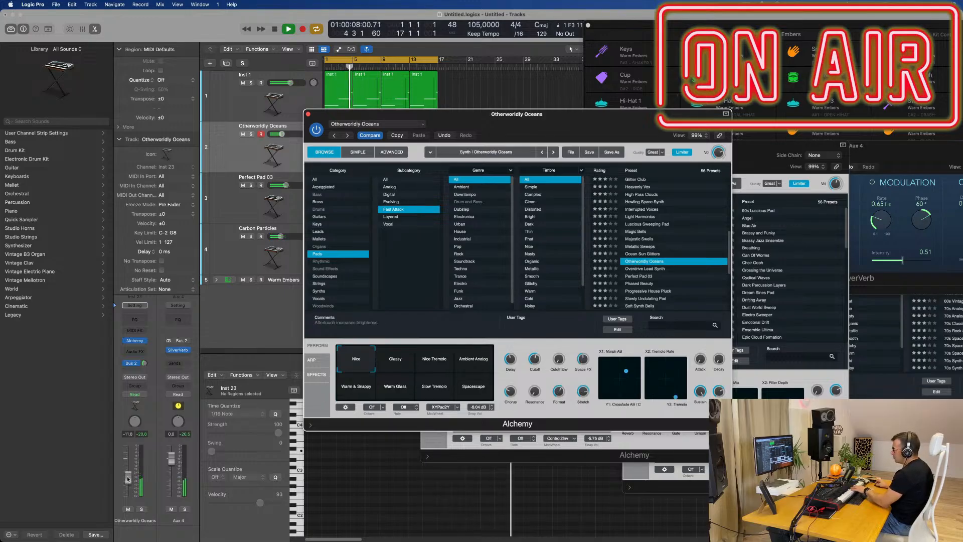
pyautogui.moveTo(128, 479); pyautogui.dragTo(129, 466)
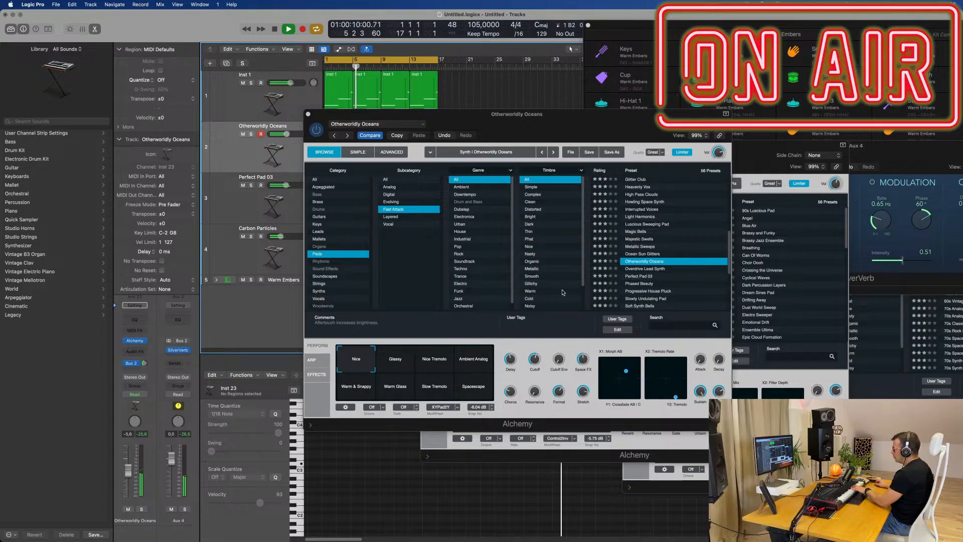
pyautogui.click(639, 275)
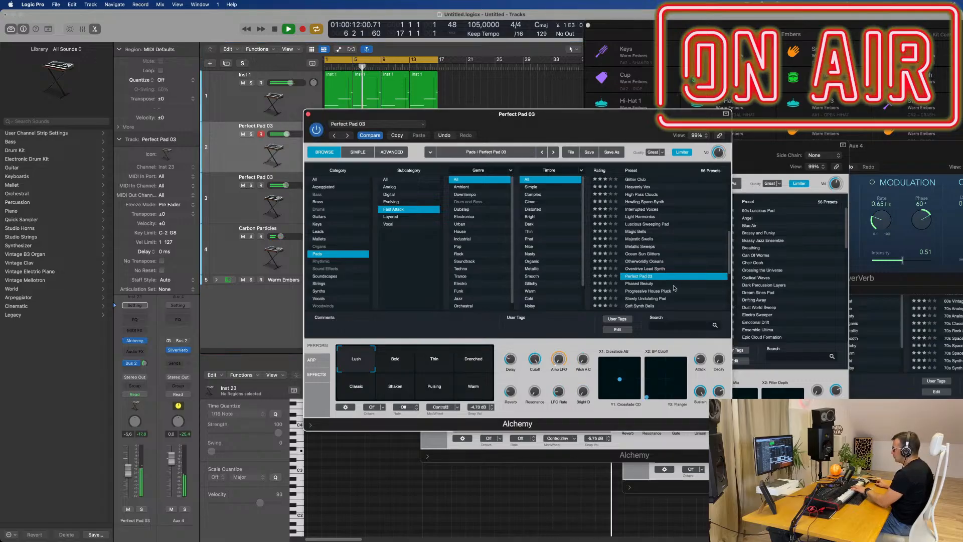
# Audition the presets Progressive House Pluck with its Grooving snapshot, Soft Synth Bells and Solemn Echoes.
pyautogui.scroll(-2, 675, 288)
pyautogui.click(661, 263)
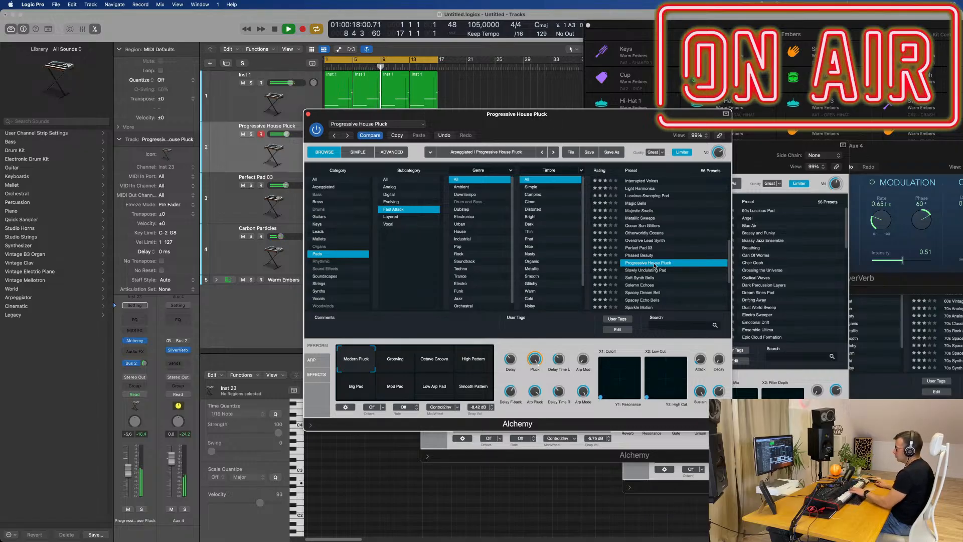
pyautogui.click(399, 366)
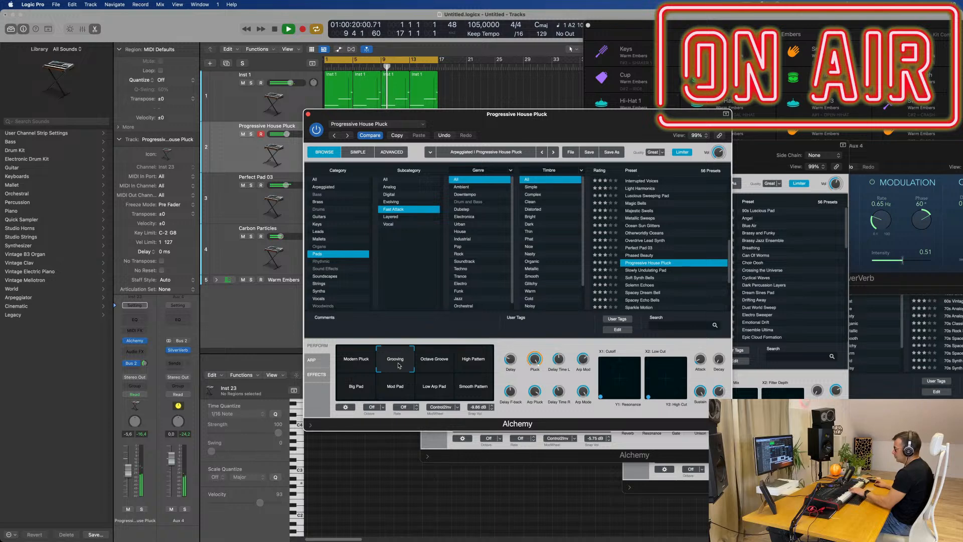
pyautogui.click(637, 278)
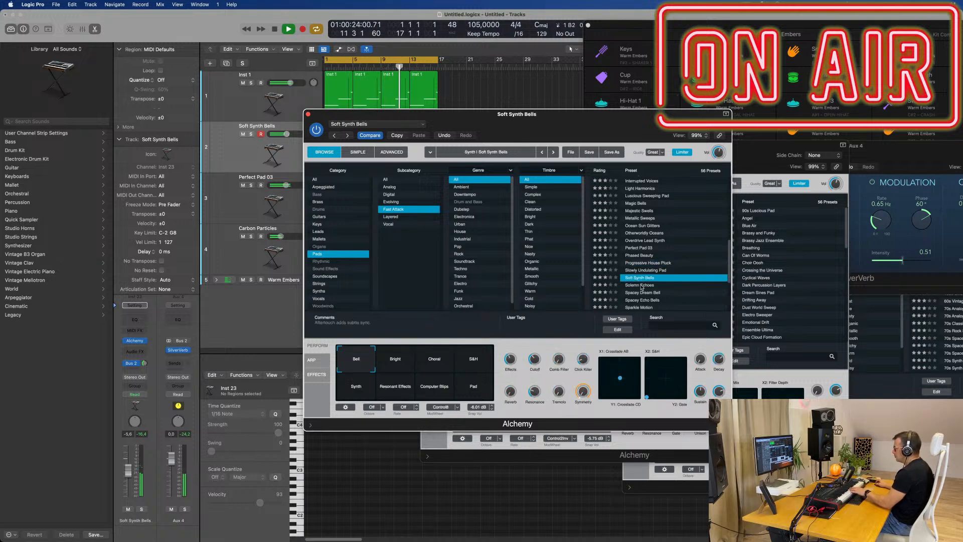
pyautogui.click(642, 285)
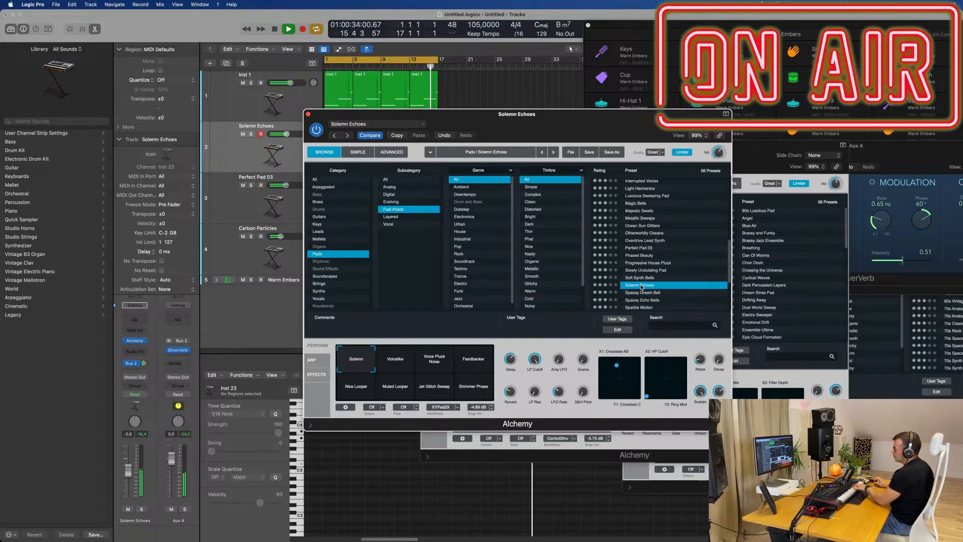
# Try Spacey Dream Bell with the track volume raised to about -1 dB and Spacey Echo Bells at a lower volume.
pyautogui.click(646, 292)
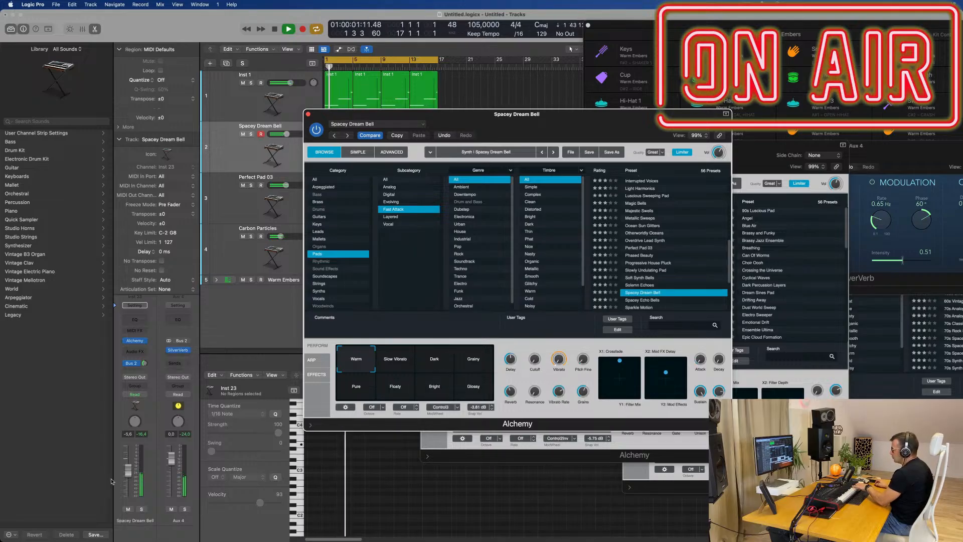
pyautogui.moveTo(128, 466); pyautogui.dragTo(129, 456)
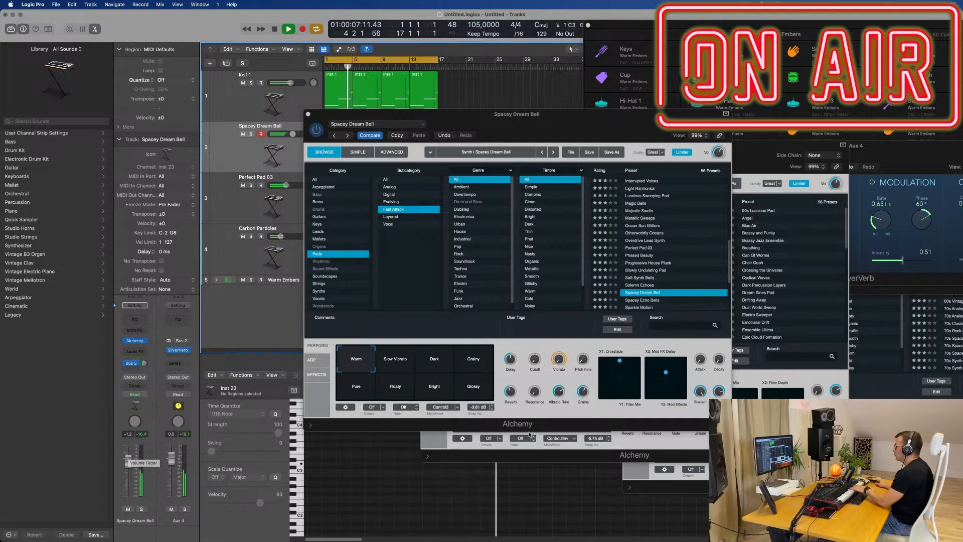
pyautogui.click(644, 301)
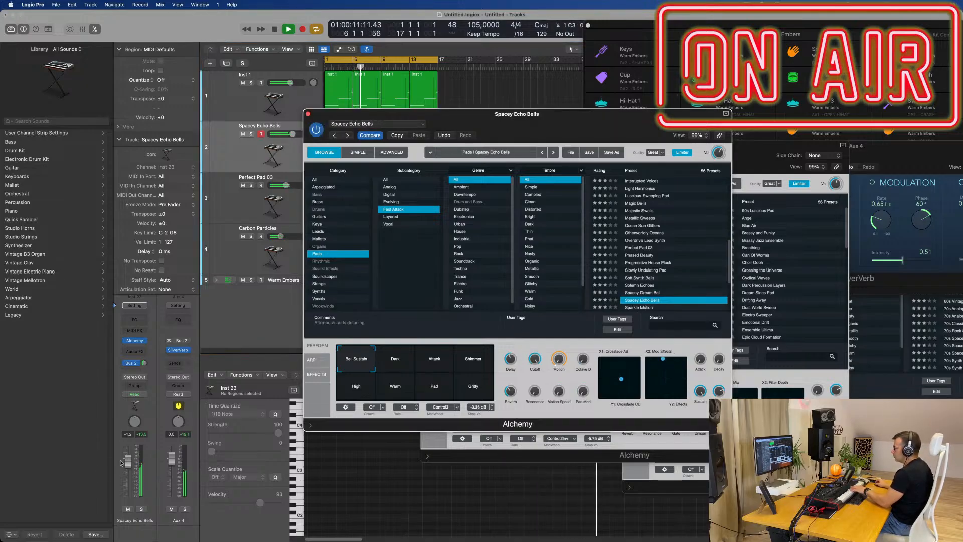
pyautogui.moveTo(128, 460); pyautogui.dragTo(130, 488)
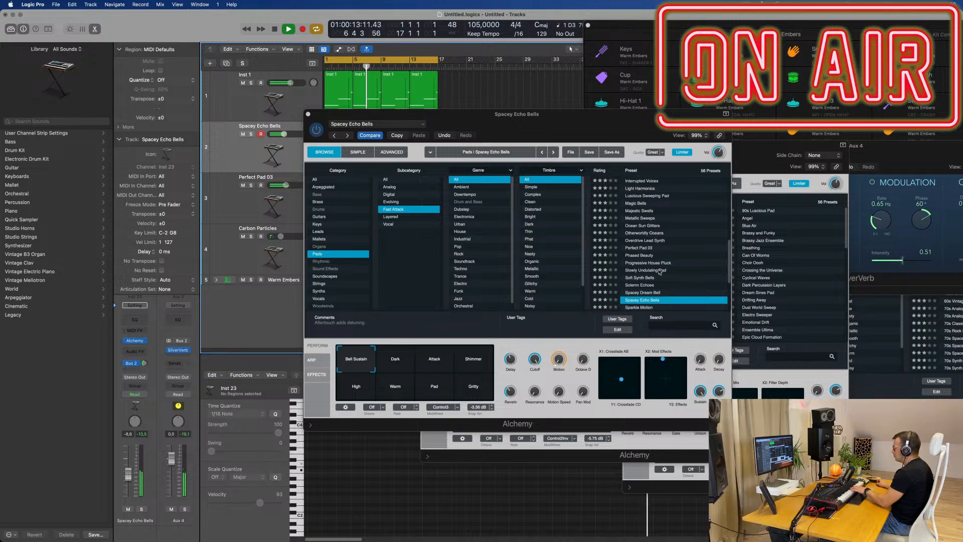
# Audition the Sparkle Motion and Spectral Waves presets on the same track.
pyautogui.scroll(-3, 672, 268)
pyautogui.click(640, 266)
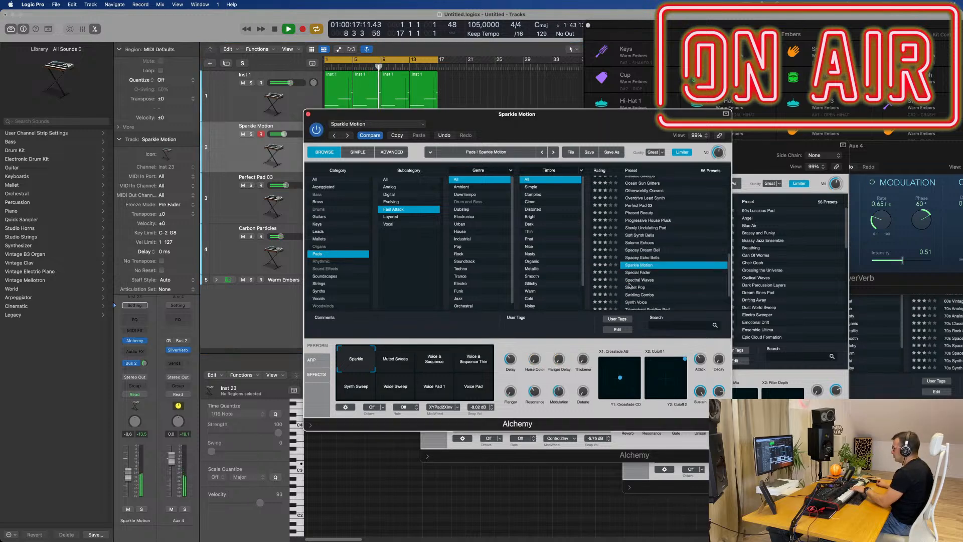
pyautogui.click(631, 282)
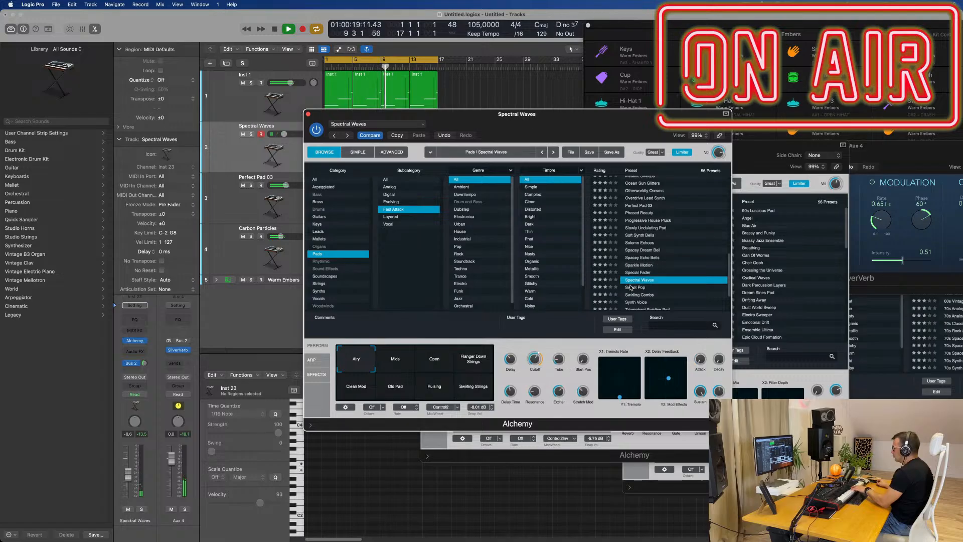
pyautogui.scroll(-3, 647, 283)
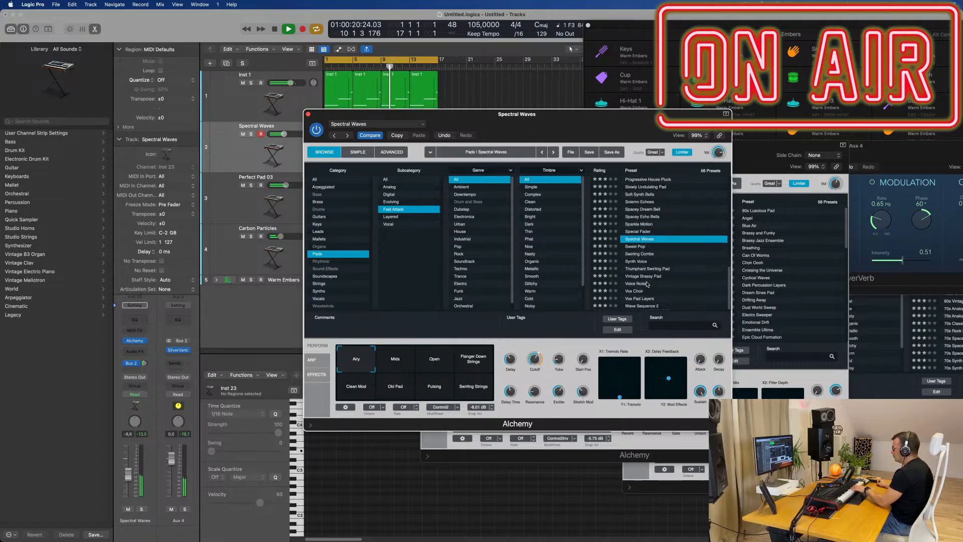
# Load the Sweet Pop preset and audition its Shiny Square, Shiny Stack, Shiny Tremolo and Noise Chaos Pad snapshots.
pyautogui.click(636, 247)
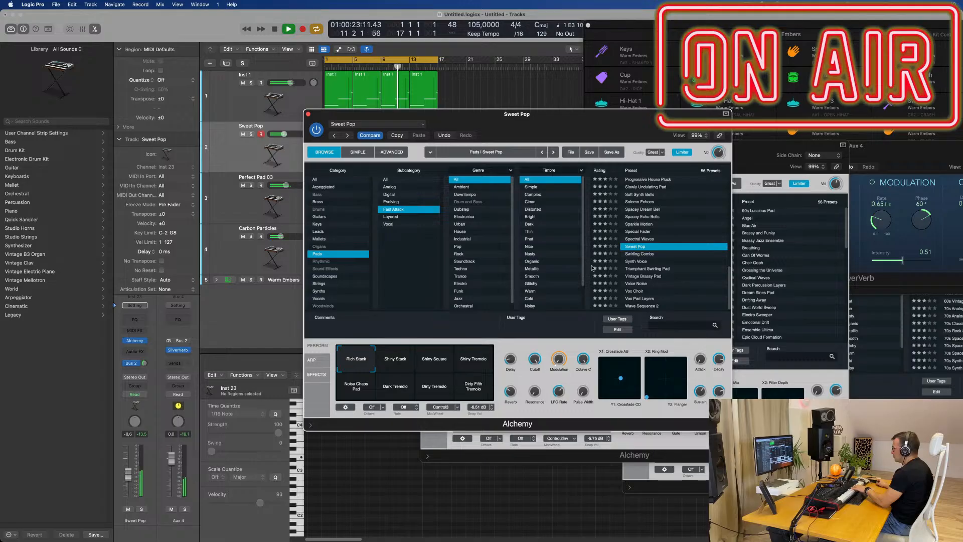
pyautogui.click(425, 366)
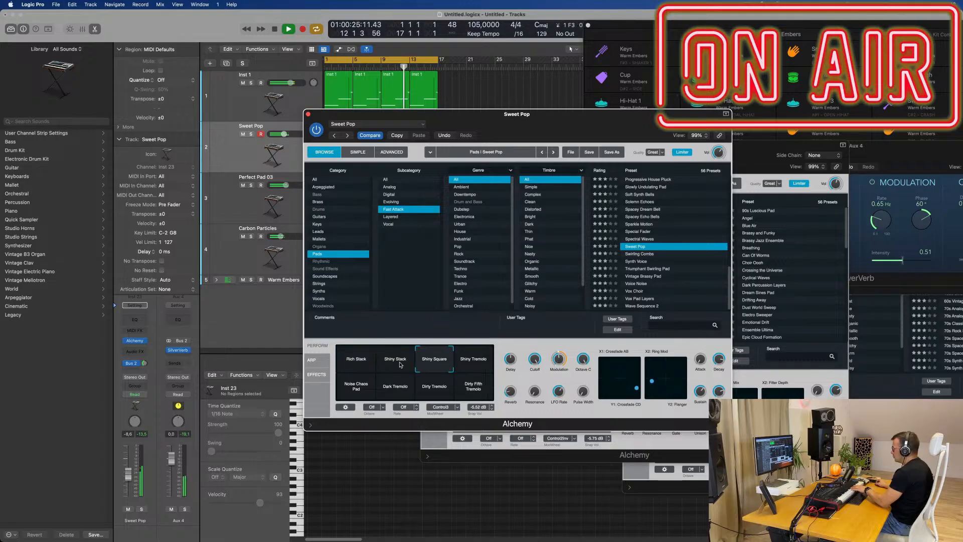
pyautogui.click(400, 364)
pyautogui.click(472, 361)
pyautogui.click(350, 387)
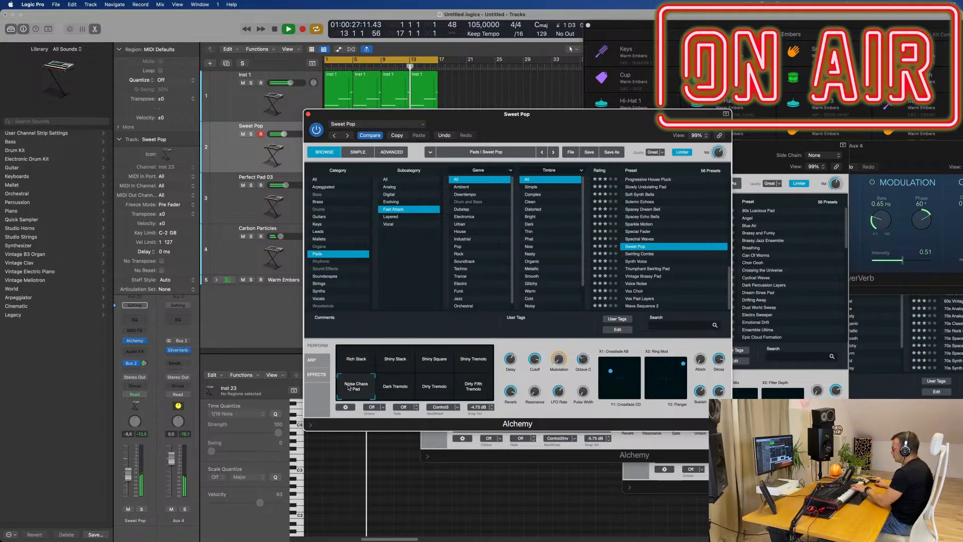
# Audition the Triumphant Swirling Pad, Voice Noise and 90s Luscious Pad presets.
pyautogui.click(645, 269)
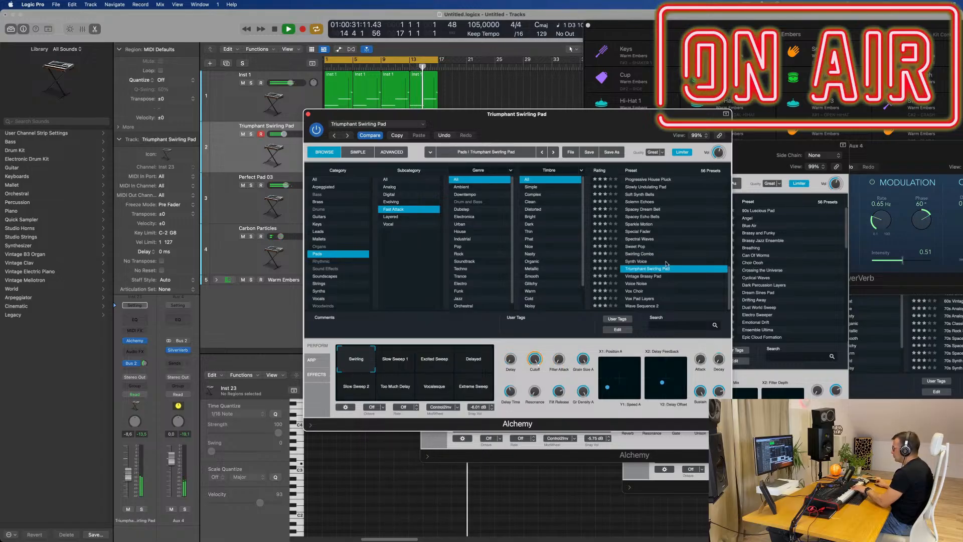
pyautogui.click(639, 284)
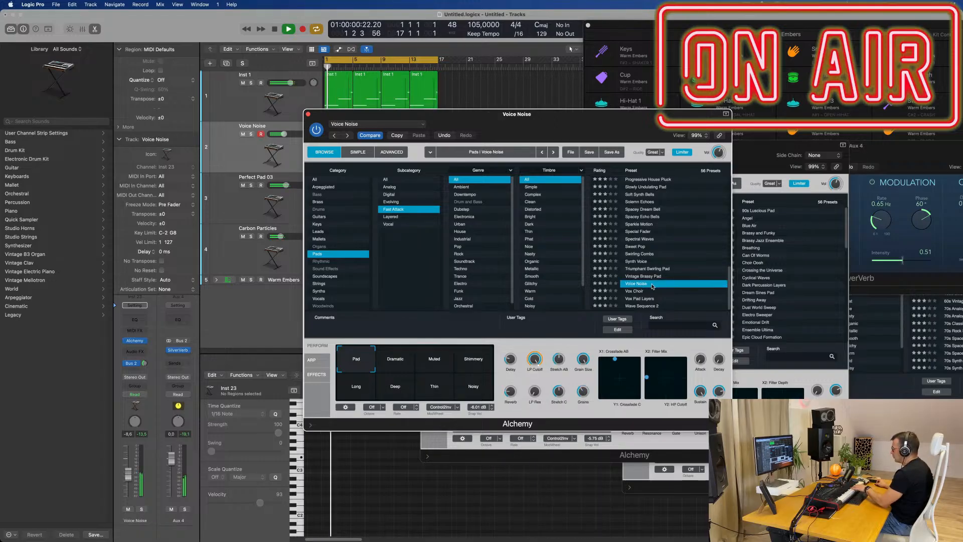
pyautogui.scroll(10, 652, 286)
pyautogui.click(649, 180)
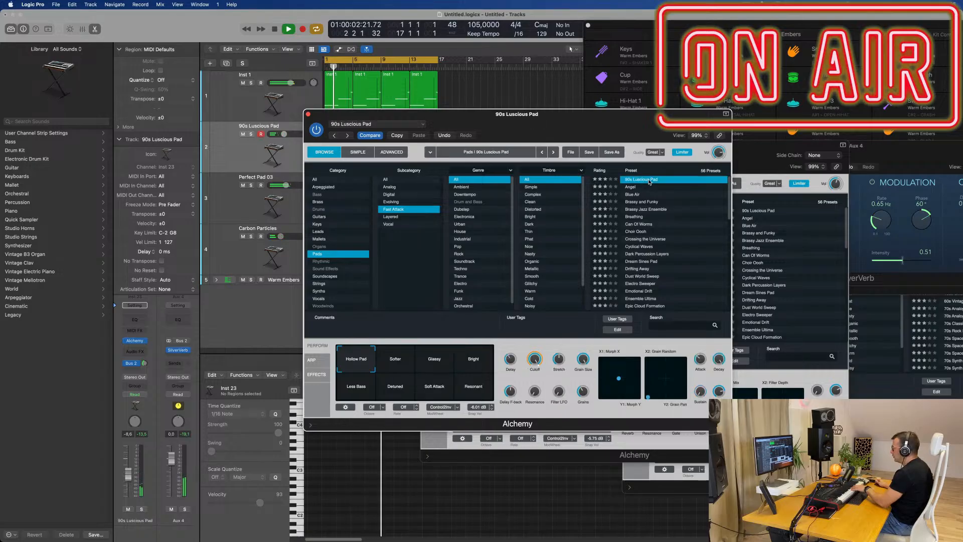
# Audition the Brassy and Funky, Brassy Jazz Ensemble and Breathing presets.
pyautogui.click(642, 203)
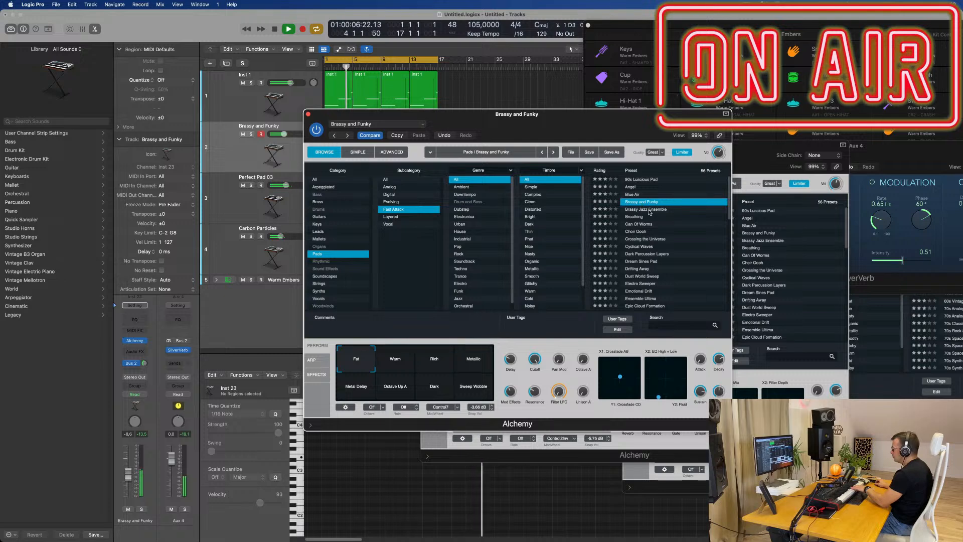
pyautogui.click(647, 210)
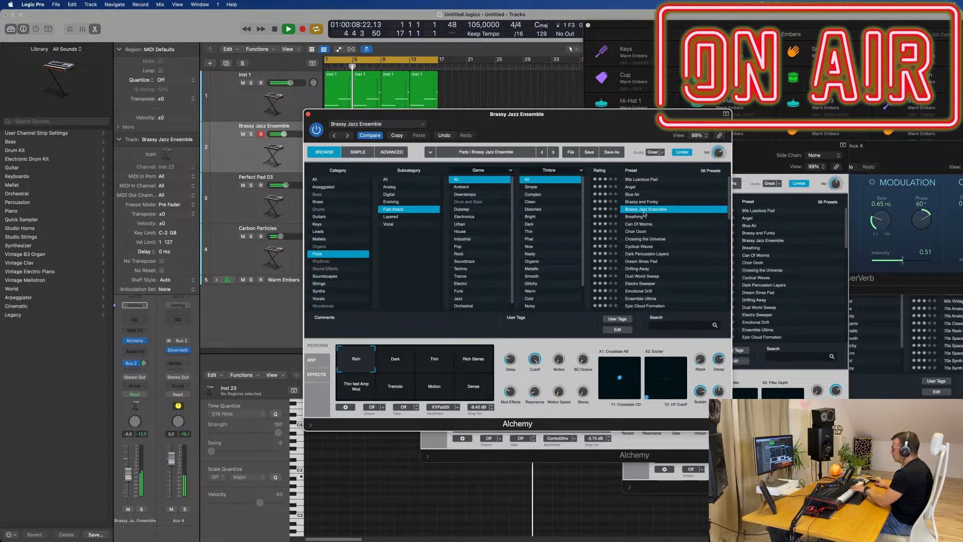
pyautogui.click(639, 217)
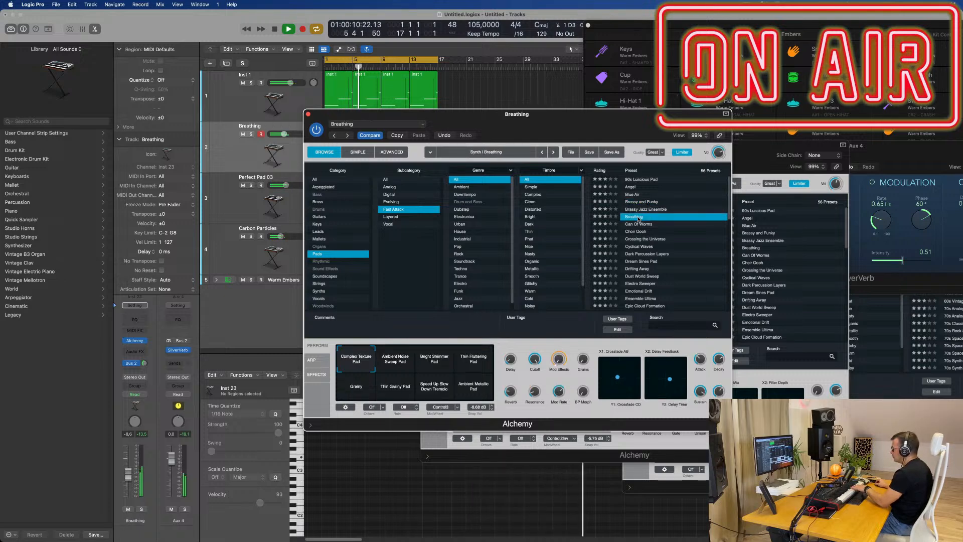
# Load the Choir Ooh preset with its Aaah snapshot and lower the track volume to about -12 dB.
pyautogui.click(637, 231)
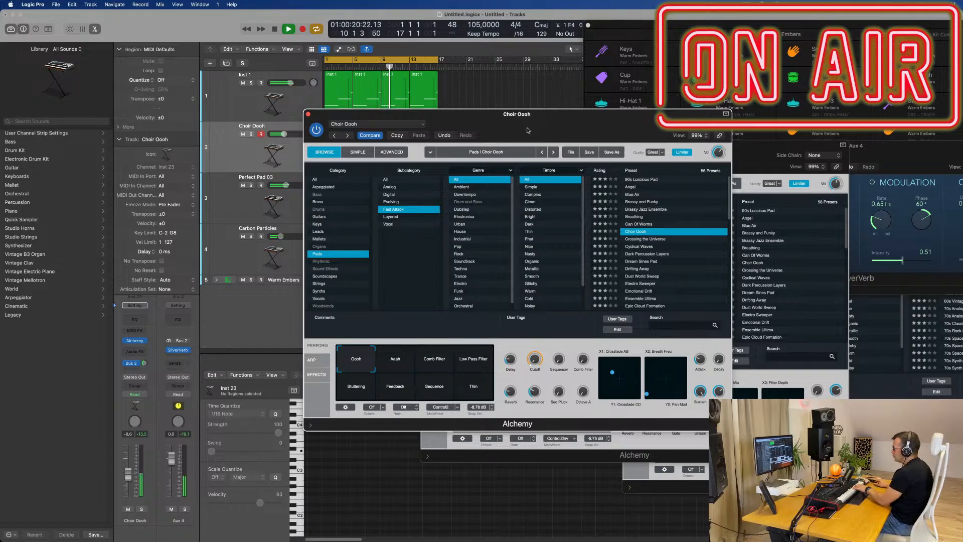
pyautogui.click(395, 359)
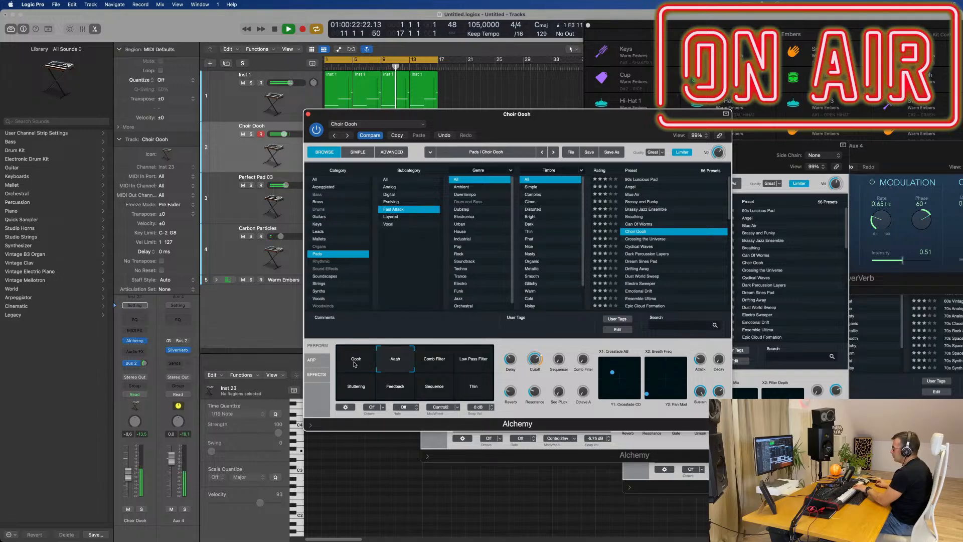
pyautogui.press('super+grave')
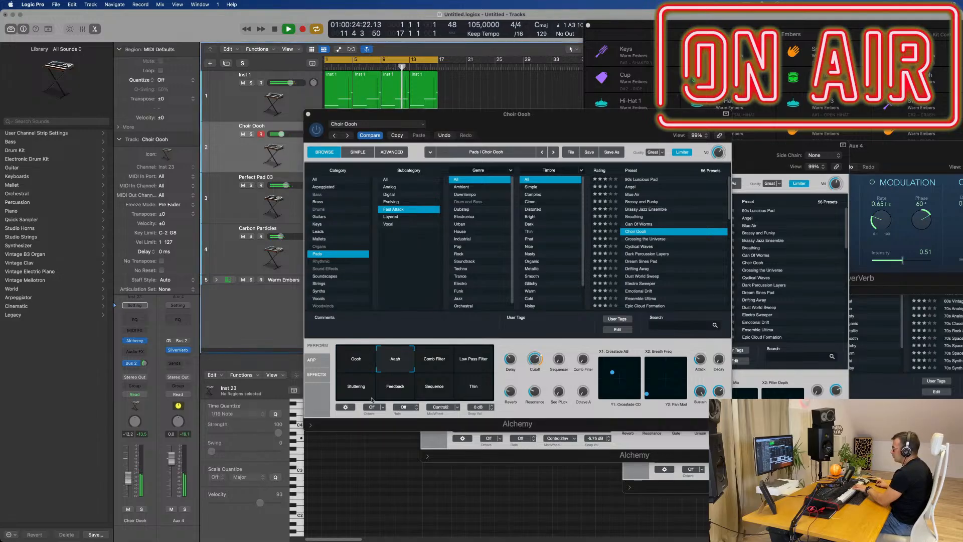
# Audition the remaining Choir Ooh snapshots from Comb Filter to Thin, compare Aaah again, and settle on Ooh.
pyautogui.click(435, 360)
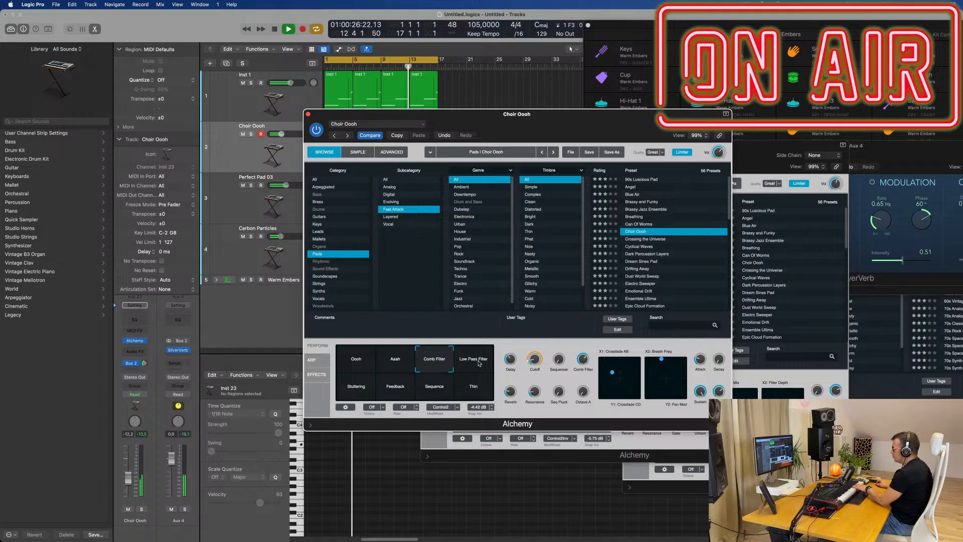
pyautogui.click(461, 364)
pyautogui.click(374, 389)
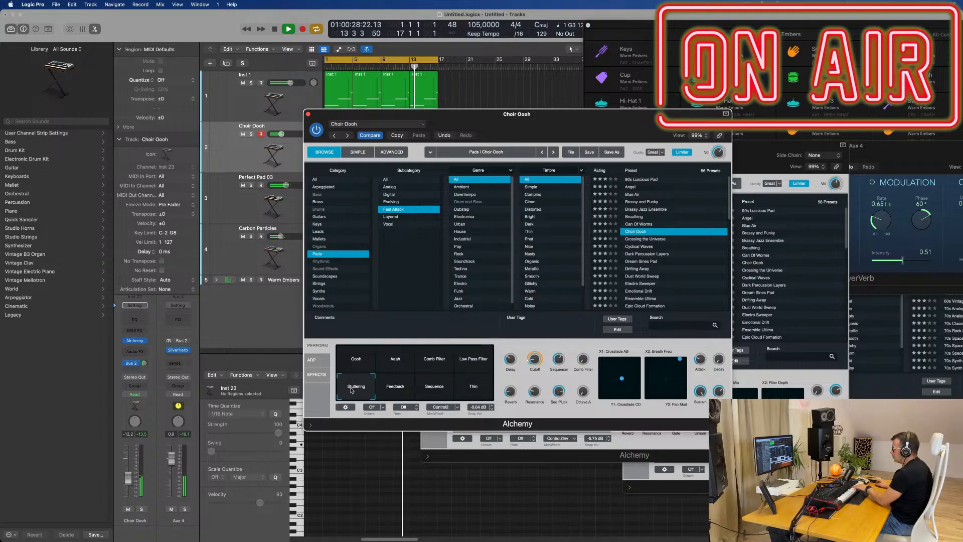
pyautogui.click(396, 390)
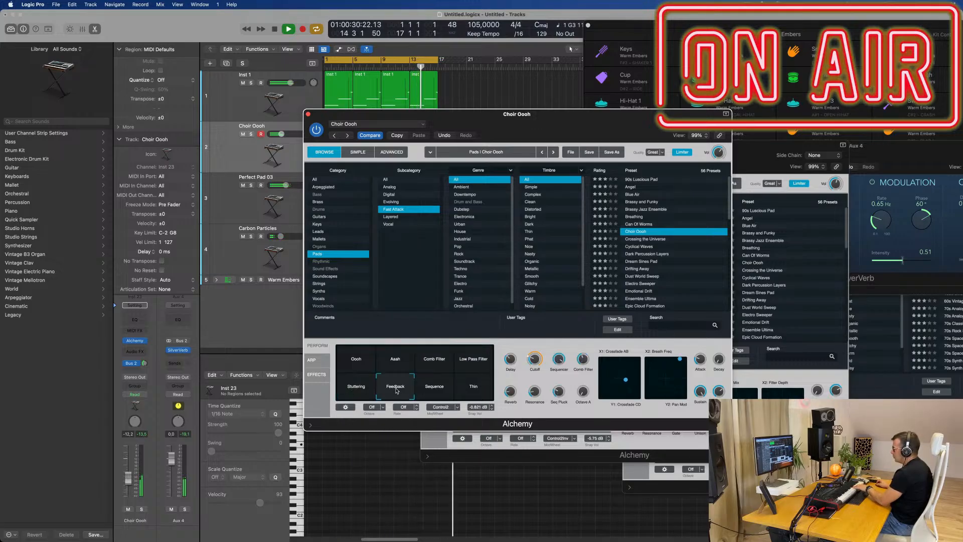
pyautogui.click(434, 387)
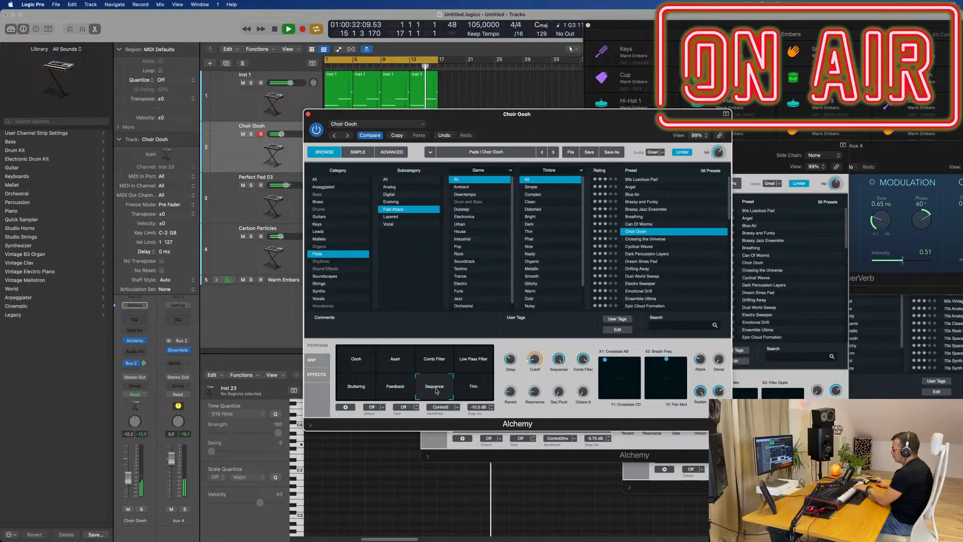
pyautogui.click(474, 389)
pyautogui.click(395, 360)
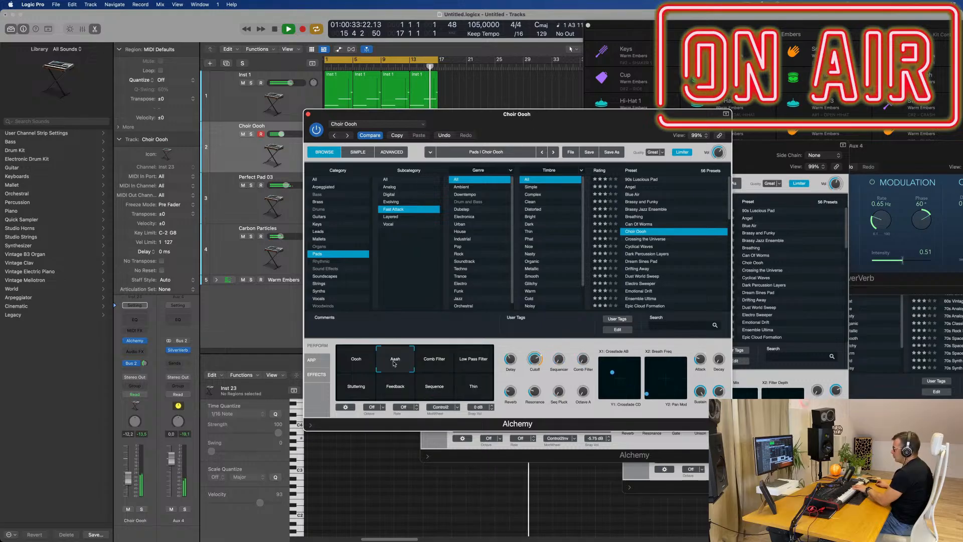
pyautogui.click(357, 360)
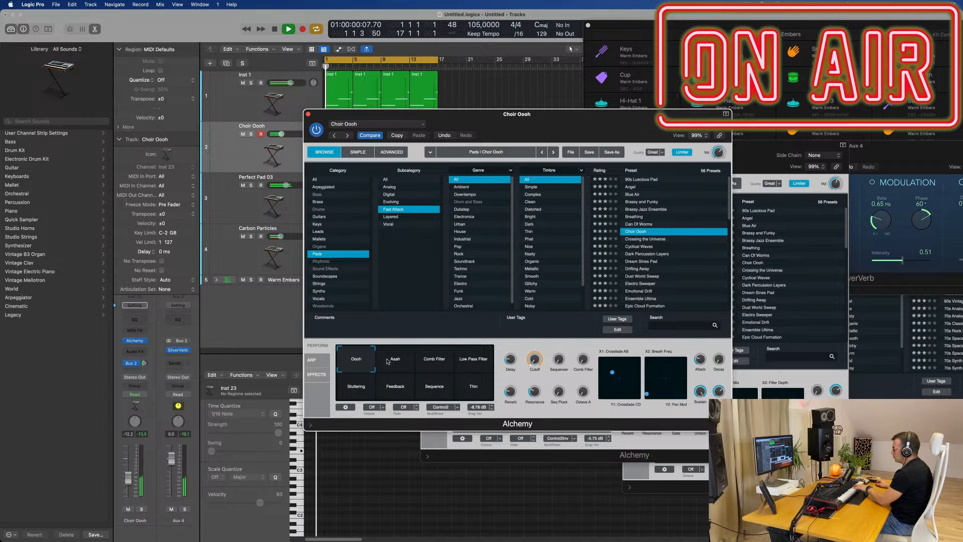
# Raise the Choir Ooh track's volume to about -9.4 dB and record a part on it through the end of the loop.
pyautogui.moveTo(129, 478); pyautogui.dragTo(131, 474)
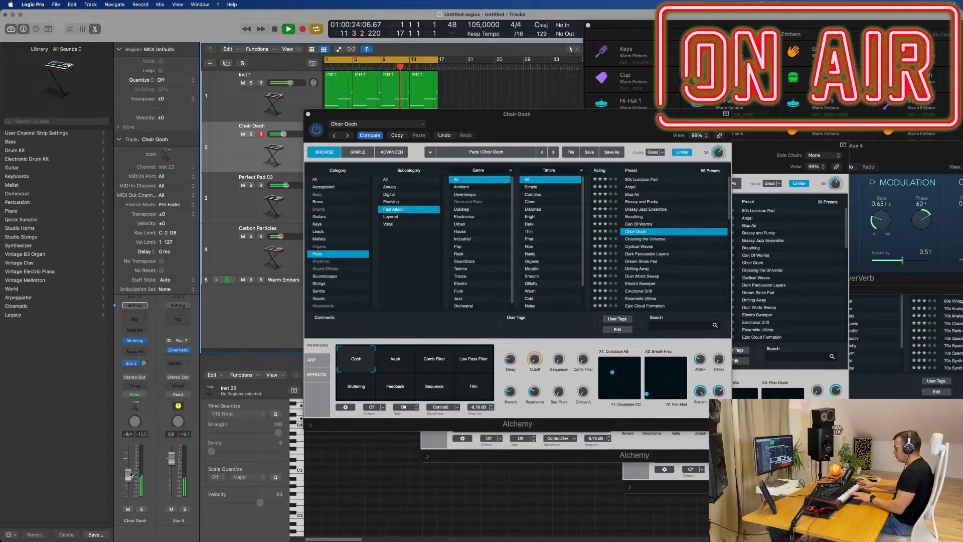
pyautogui.press('r')
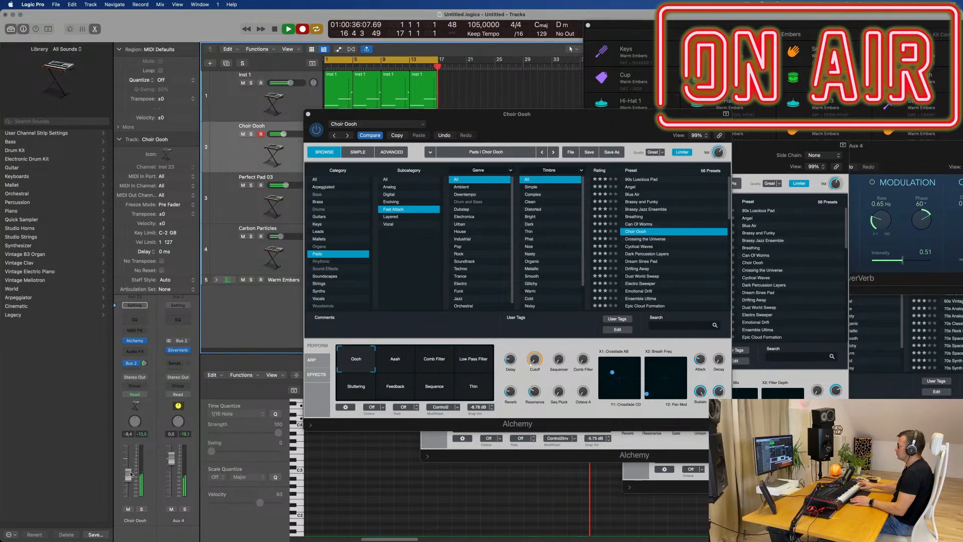
pyautogui.press('space')
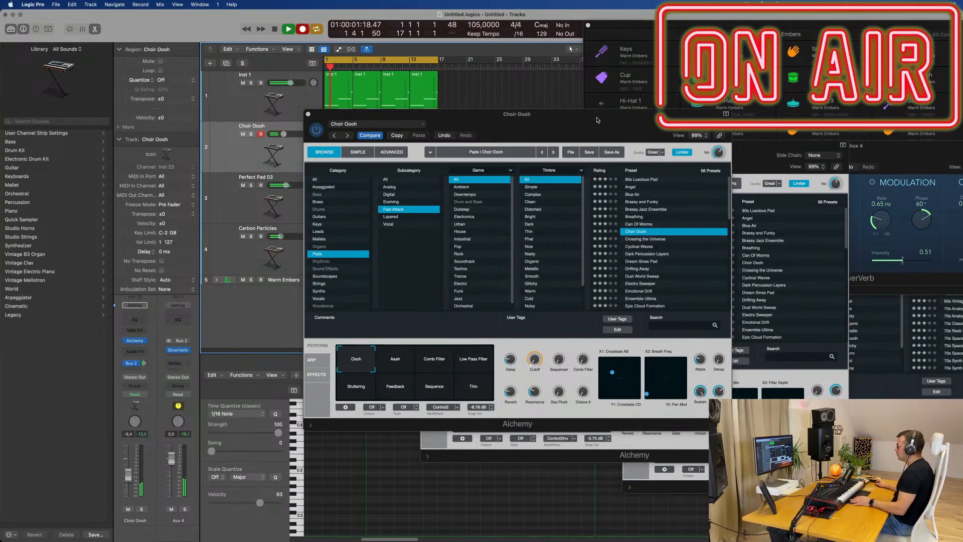
# Clear the two Alchemy windows off the arrangement and delete the short Choir Ooh region recorded at bar 1.
pyautogui.moveTo(597, 120); pyautogui.dragTo(832, 119)
pyautogui.moveTo(485, 146); pyautogui.dragTo(715, 146)
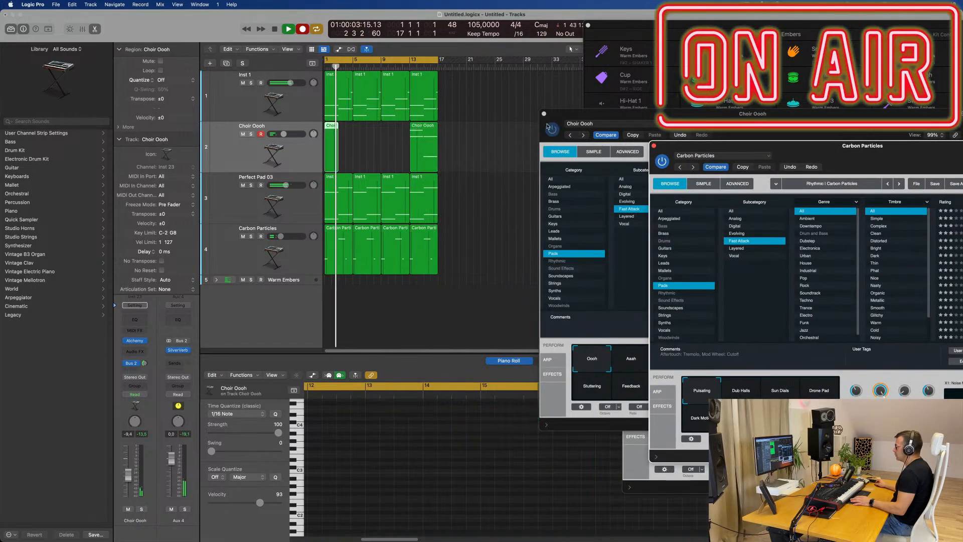
pyautogui.press('space')
pyautogui.press('space')
pyautogui.hscroll(-1, 346, 137)
pyautogui.click(332, 136)
pyautogui.press('Delete')
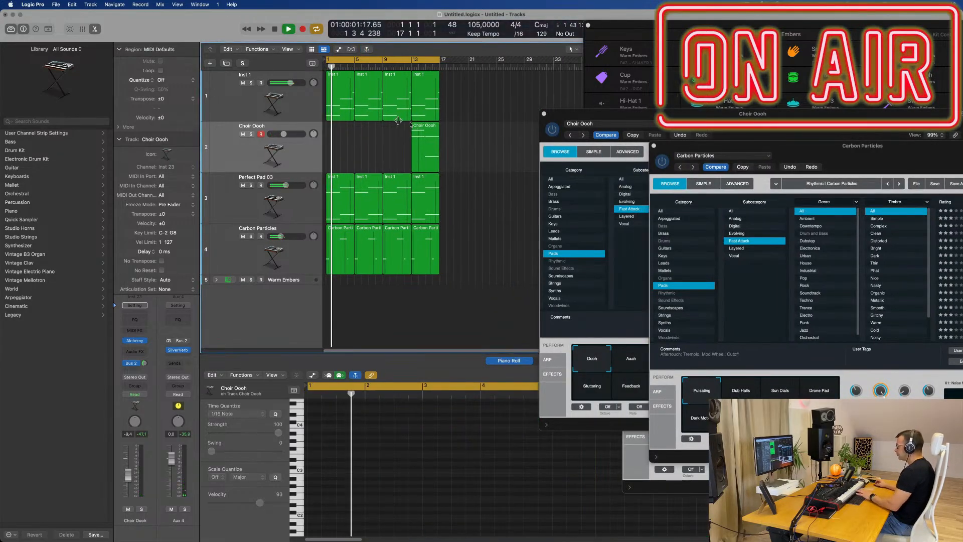
# Move the Choir Ooh region from bar 13 to bar 1 and adjust its four notes so the chords meet at bar 3.
pyautogui.moveTo(411, 125); pyautogui.dragTo(346, 133)
pyautogui.press('space')
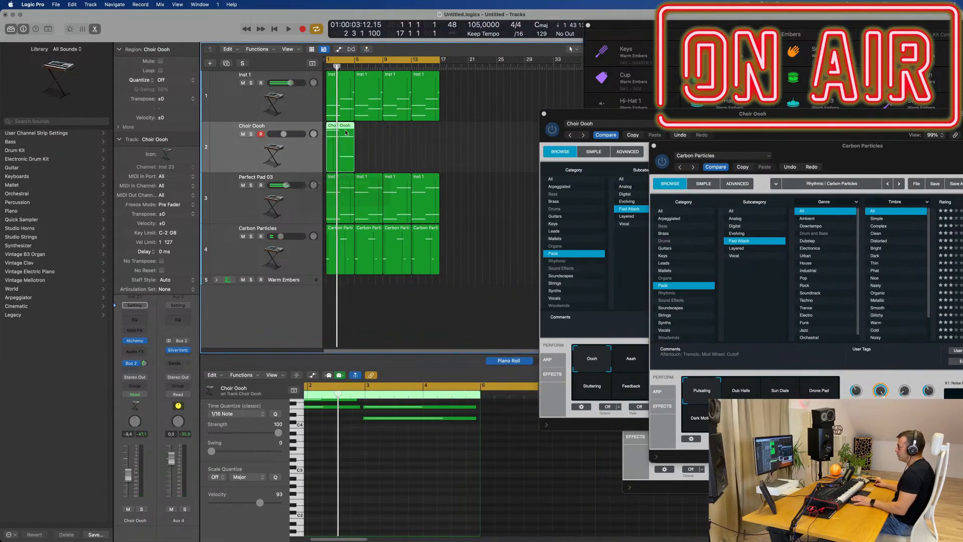
pyautogui.press('space')
pyautogui.click(380, 453)
pyautogui.press('space')
pyautogui.scroll(3, 382, 459)
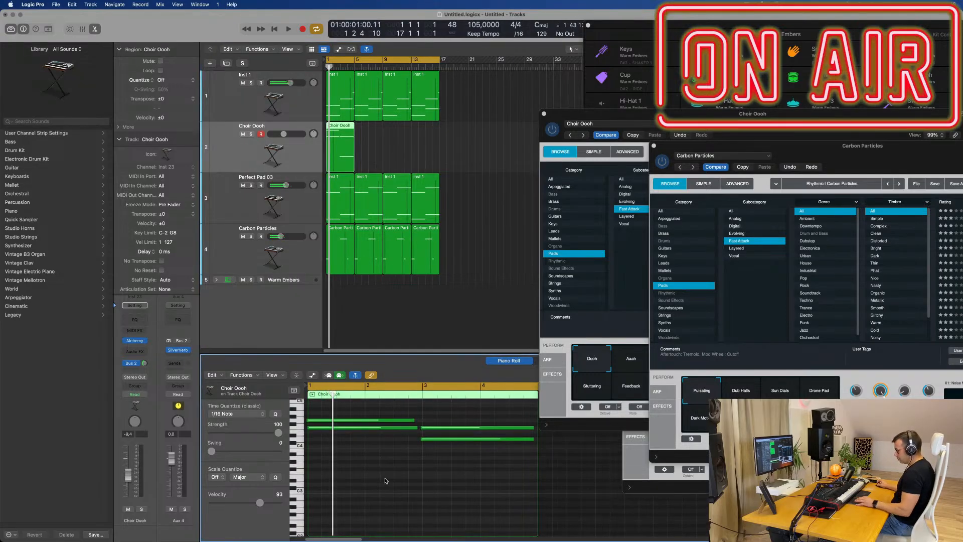
pyautogui.press('super+a')
pyautogui.press('space')
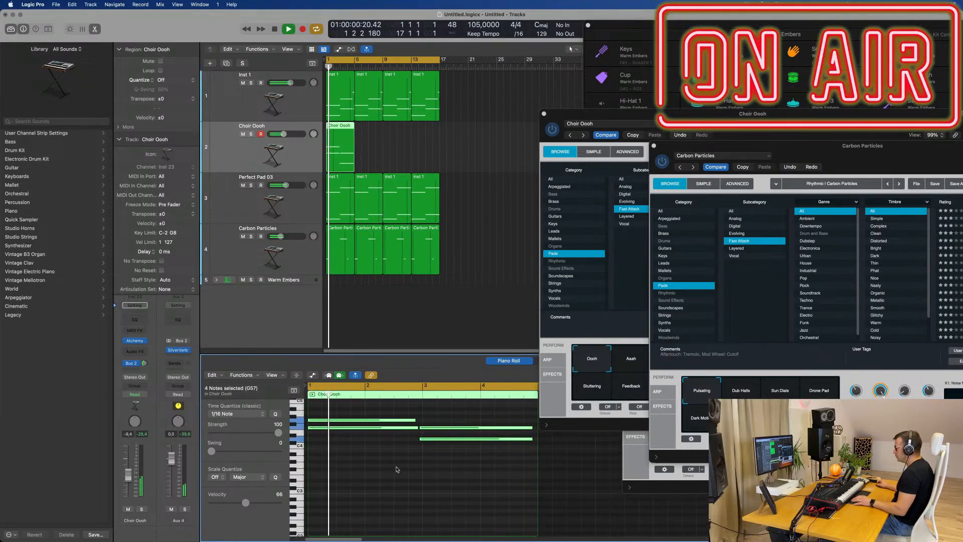
pyautogui.click(396, 469)
pyautogui.moveTo(445, 419); pyautogui.dragTo(421, 418)
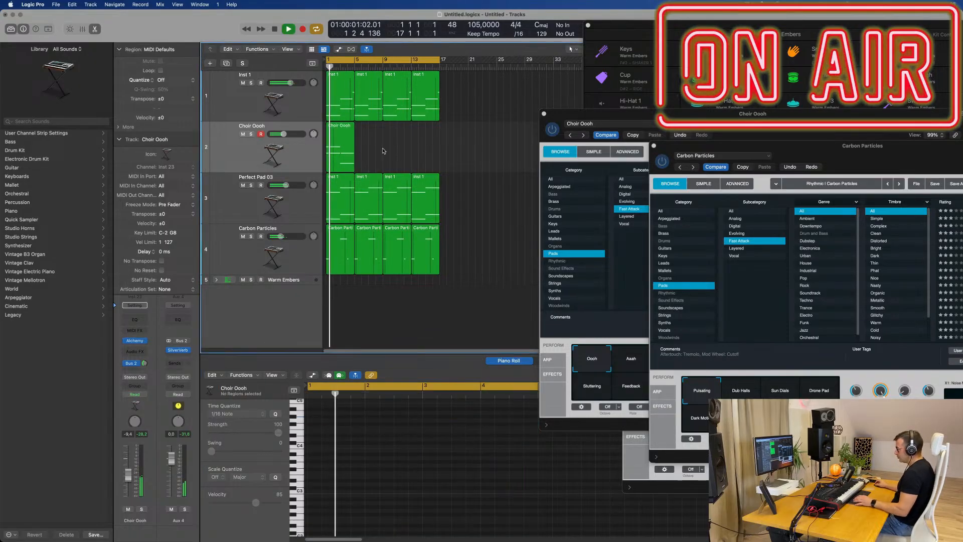
# Repeat the four-bar Choir Ooh region three times to fill the 16-bar loop, and select all regions on the track.
pyautogui.press('super+r')
pyautogui.press('super+r')
pyautogui.press('super+r')
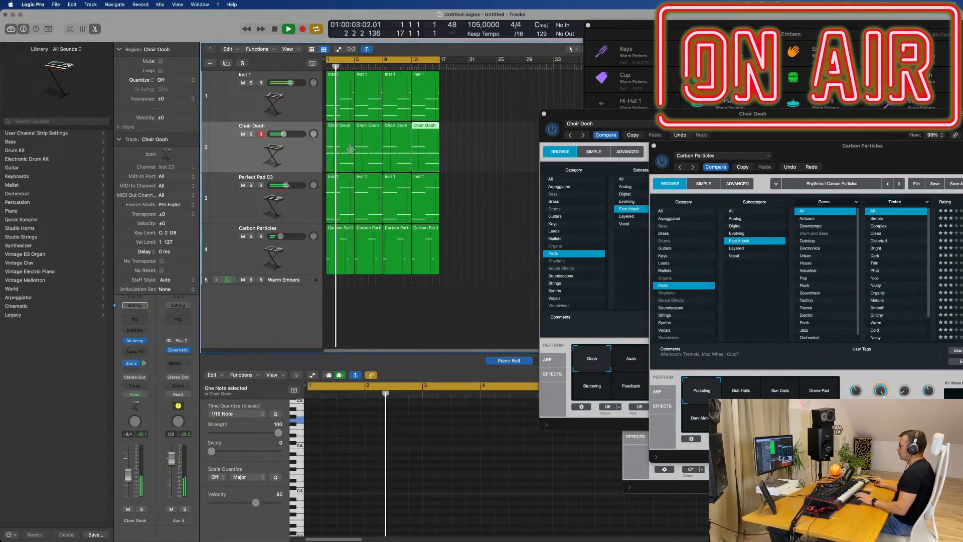
pyautogui.click(292, 162)
pyautogui.press('super+Left')
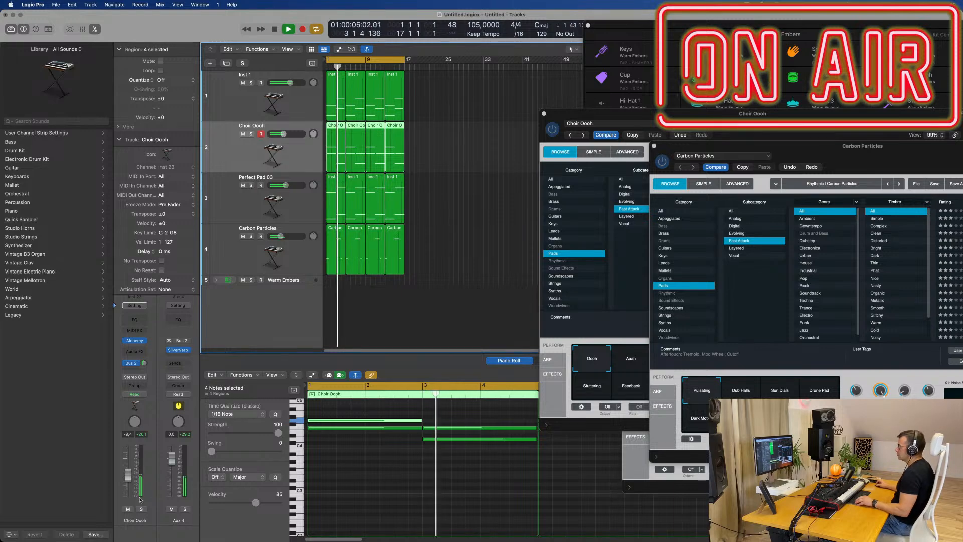
# Enlarge and expand the Warm Embers drum track, and record a drum part on it up to the end of the loop.
pyautogui.click(297, 282)
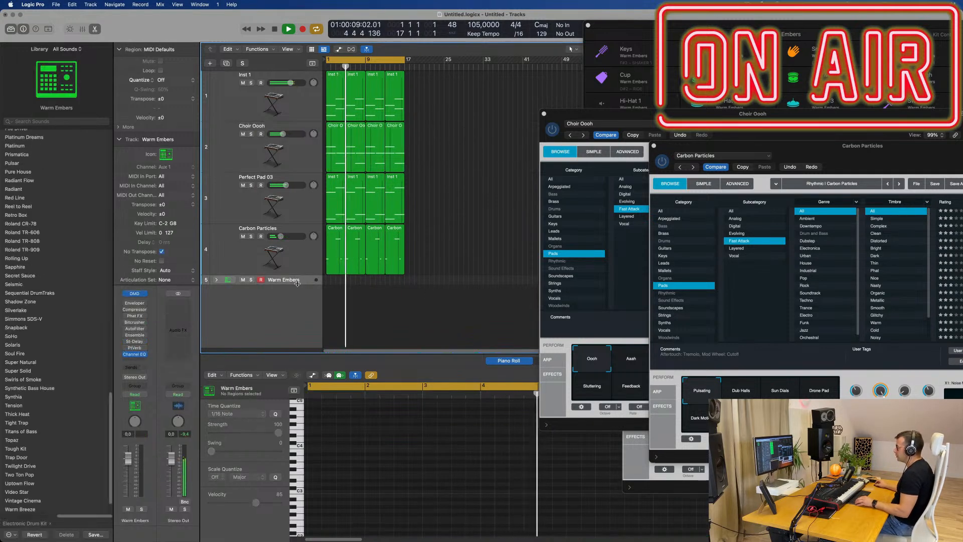
pyautogui.moveTo(298, 284); pyautogui.dragTo(295, 335)
pyautogui.scroll(-1, 281, 321)
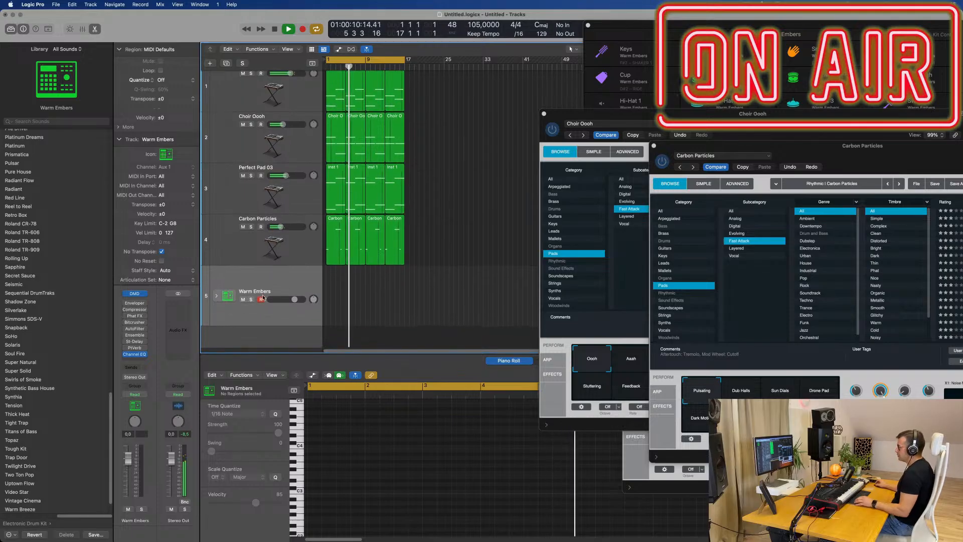
pyautogui.click(218, 295)
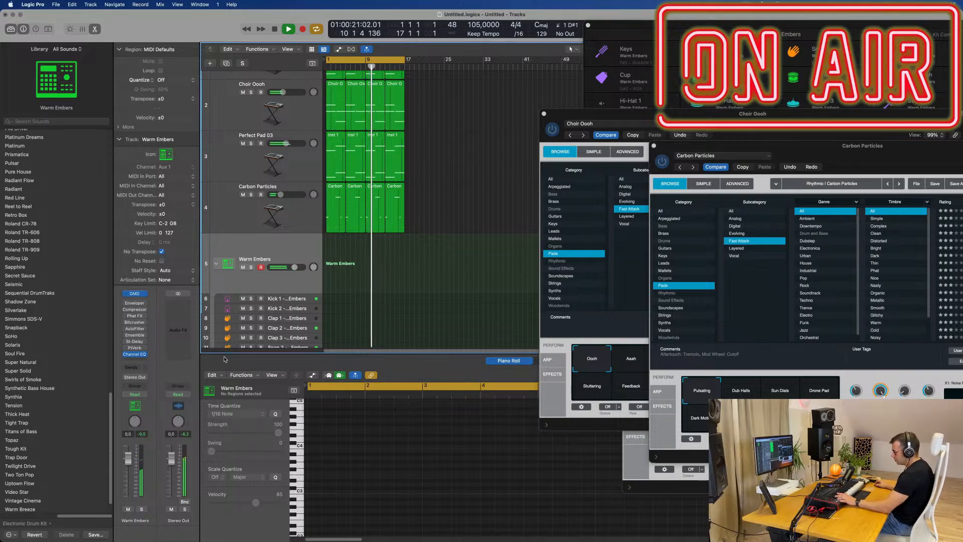
pyautogui.press('r')
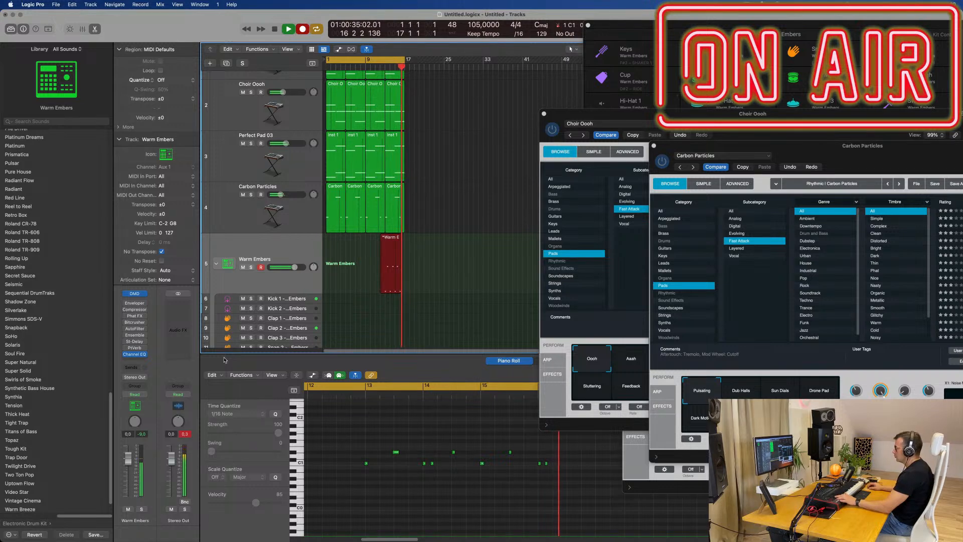
pyautogui.press('space')
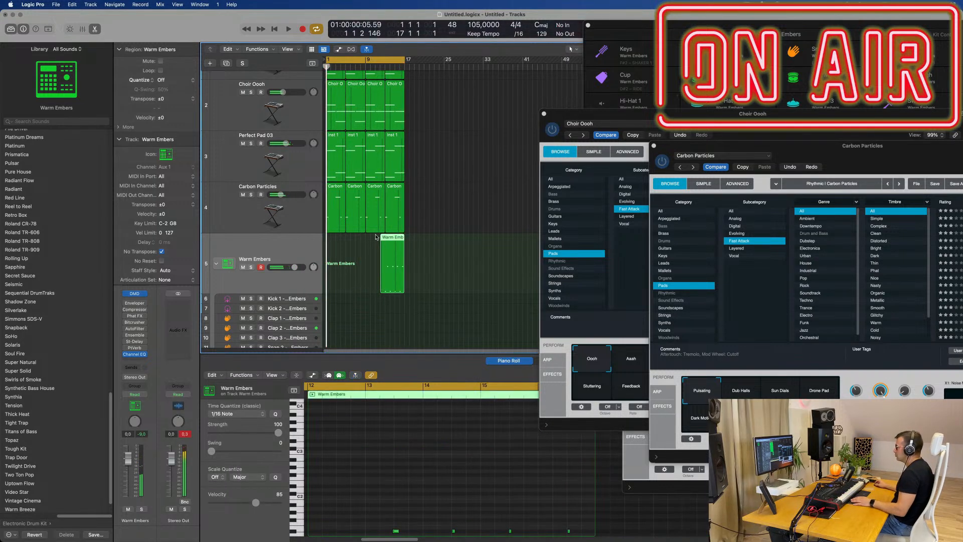
# Move the recorded Warm Embers region to bar 1 and shift its ten notes one bar earlier within the region.
pyautogui.moveTo(393, 250); pyautogui.dragTo(340, 251)
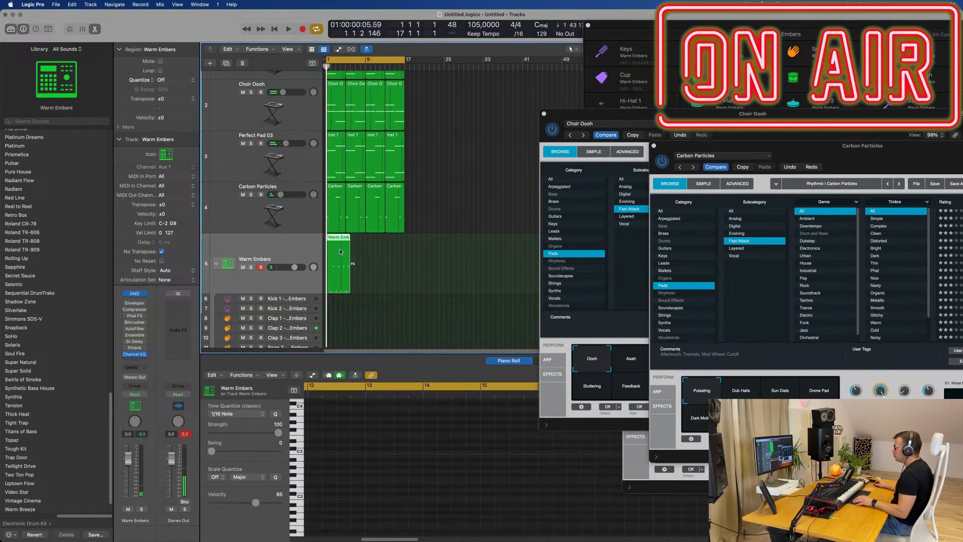
pyautogui.press('e')
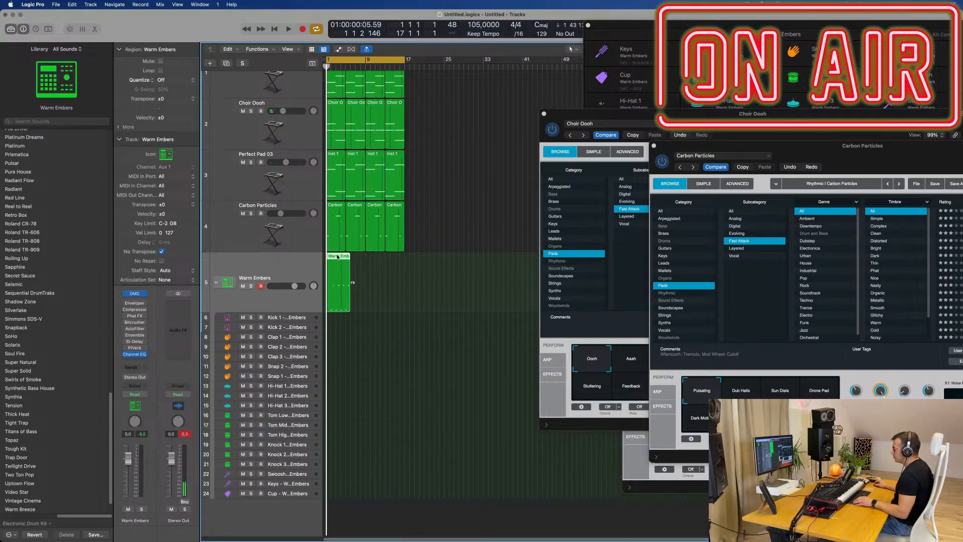
pyautogui.press('e')
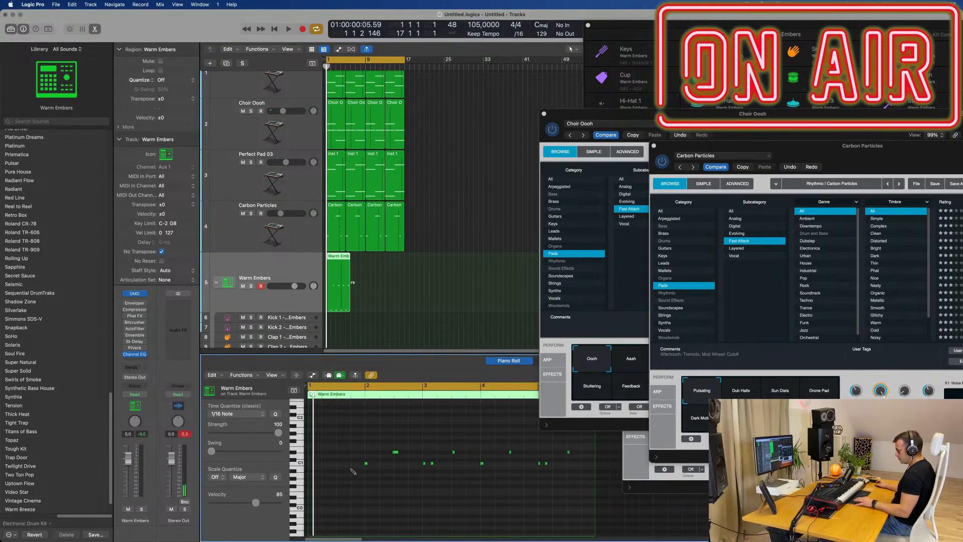
pyautogui.press('space')
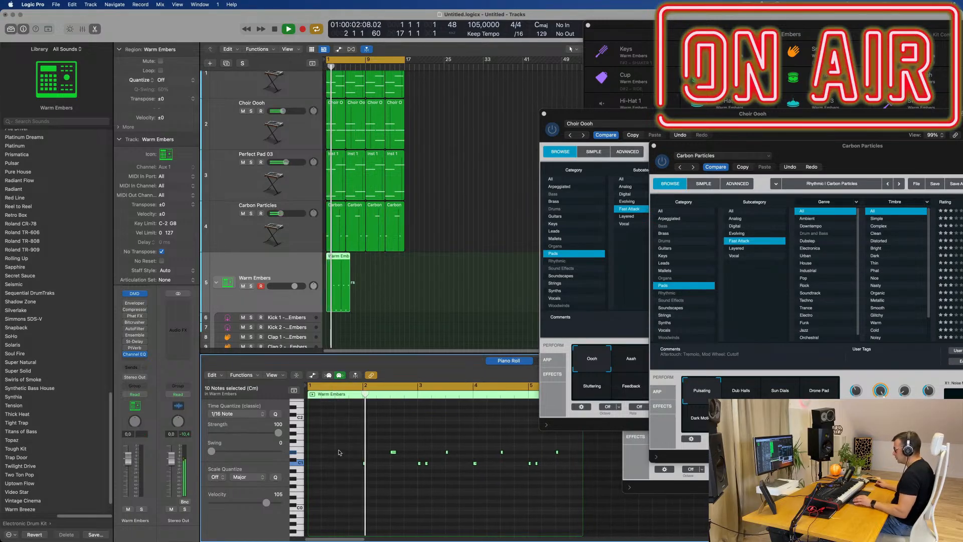
pyautogui.click(354, 478)
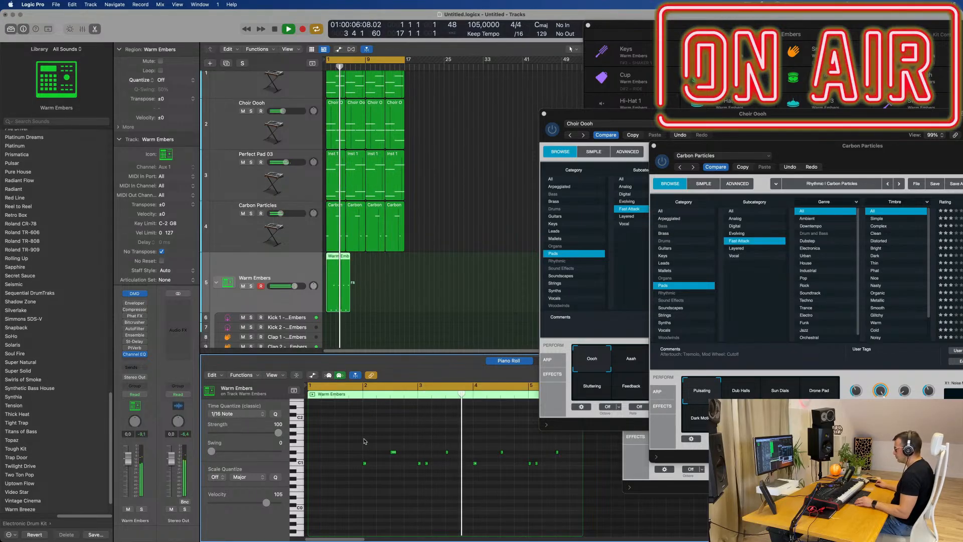
pyautogui.moveTo(363, 440); pyautogui.dragTo(587, 490)
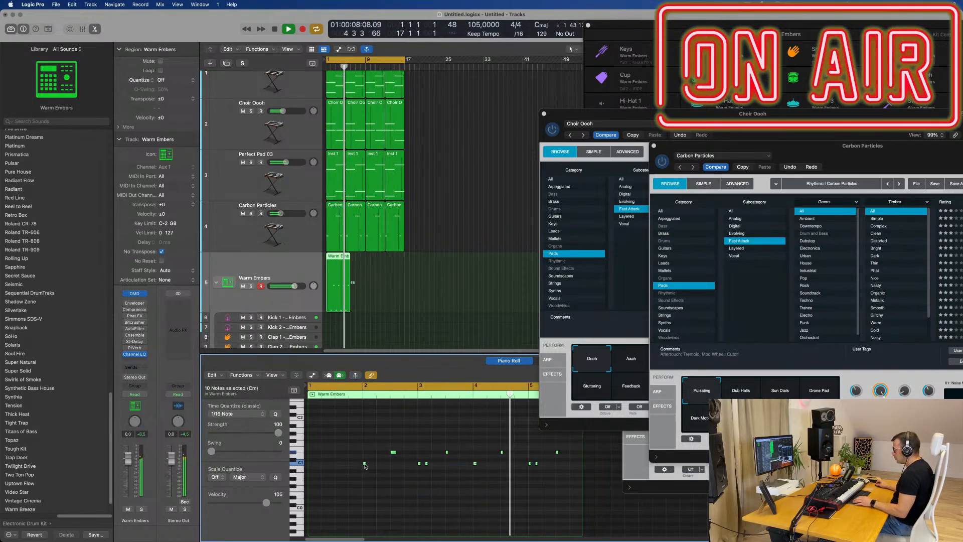
pyautogui.moveTo(365, 464); pyautogui.dragTo(310, 467)
pyautogui.press('space')
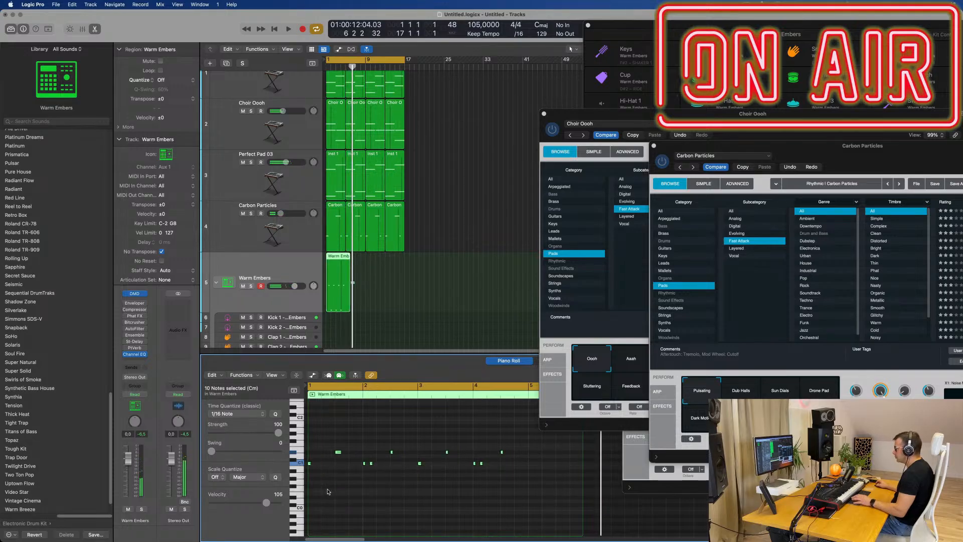
# Copy the last upper-row drum note in bar 4 to a position shortly after it and play the loop from the start.
pyautogui.scroll(3, 338, 491)
pyautogui.scroll(-4, 341, 489)
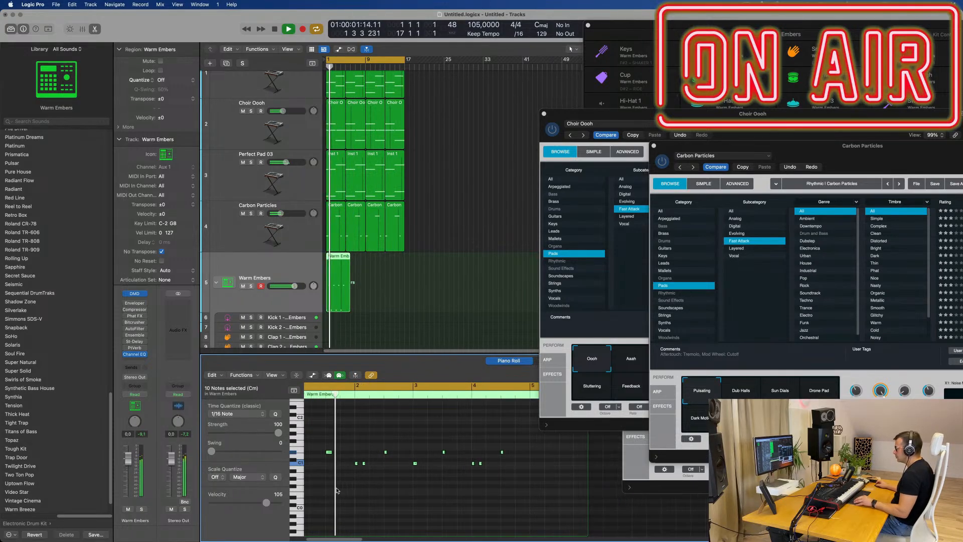
pyautogui.scroll(2, 361, 487)
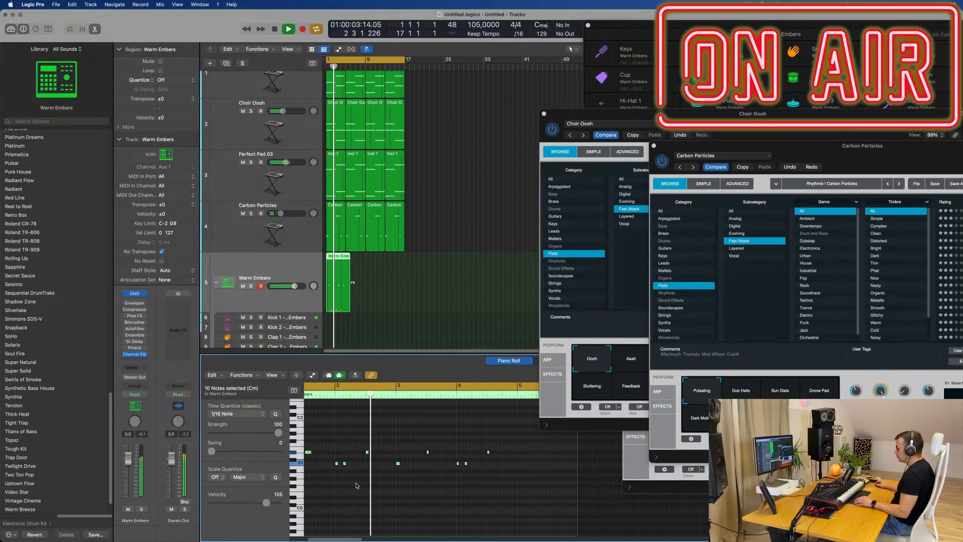
pyautogui.hscroll(-2, 375, 484)
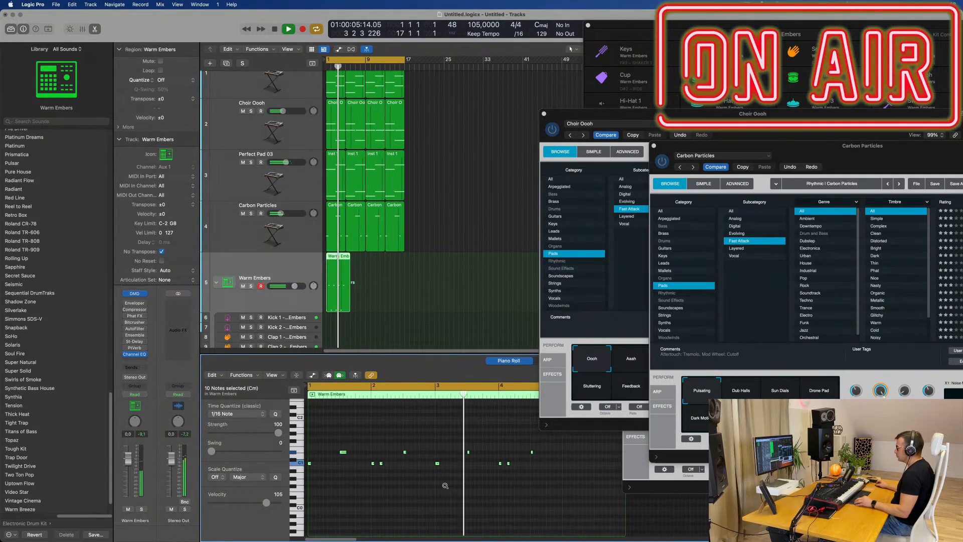
pyautogui.scroll(1, 450, 486)
pyautogui.hscroll(1, 451, 486)
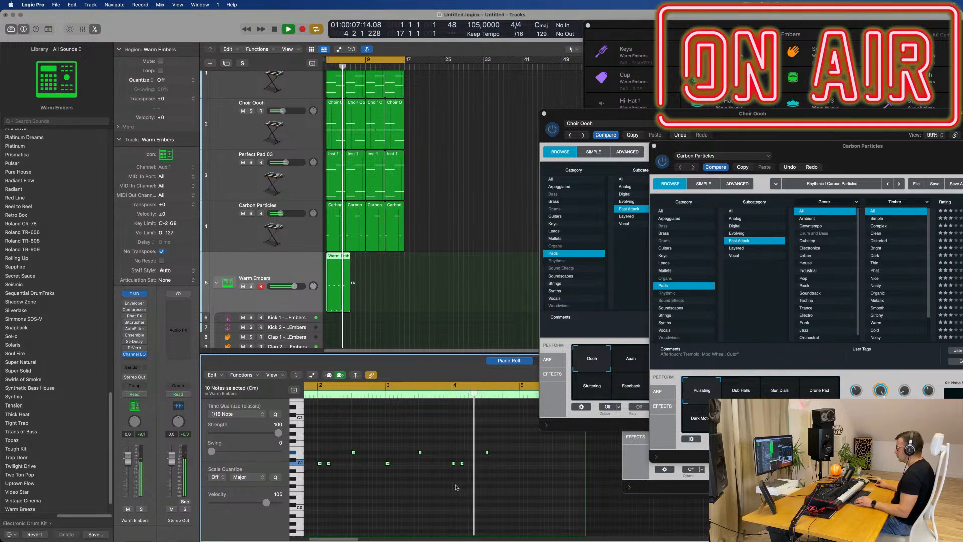
pyautogui.hscroll(-1, 472, 479)
pyautogui.scroll(2, 506, 445)
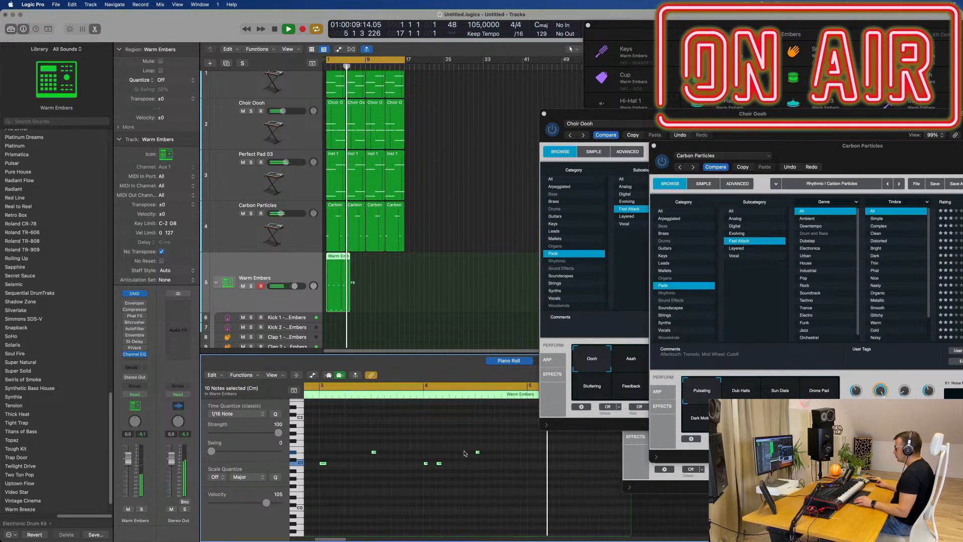
pyautogui.click(477, 452)
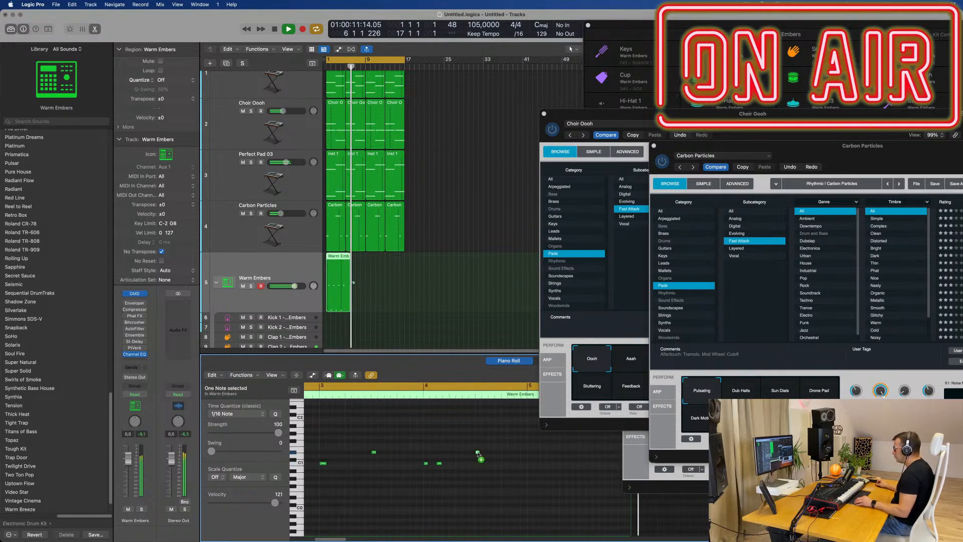
pyautogui.moveTo(477, 453); pyautogui.dragTo(490, 453)
pyautogui.press('space')
pyautogui.press('space')
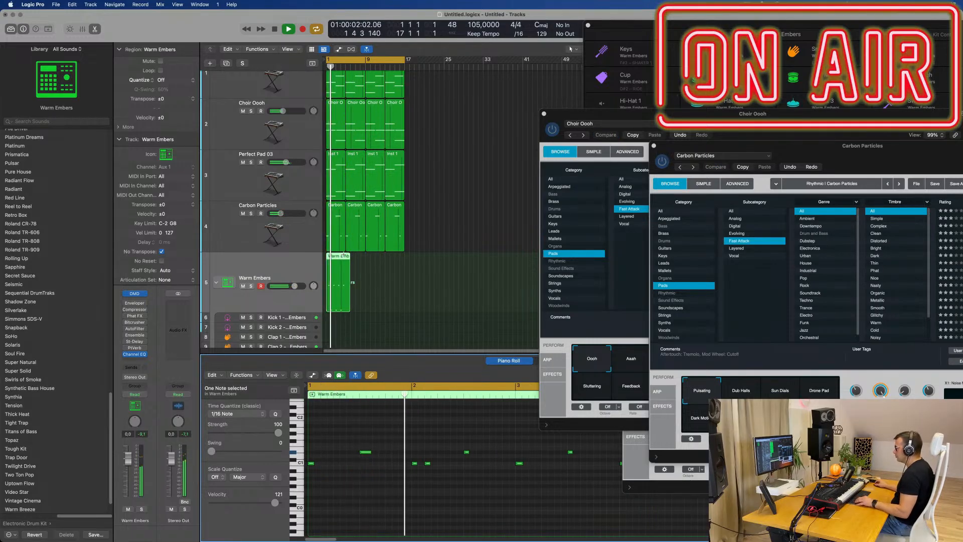
# Cut the Warm Embers region off after its fourth bar and copy it onto the Kick 1 track at bar 1.
pyautogui.doubleClick(346, 275)
pyautogui.press('Delete')
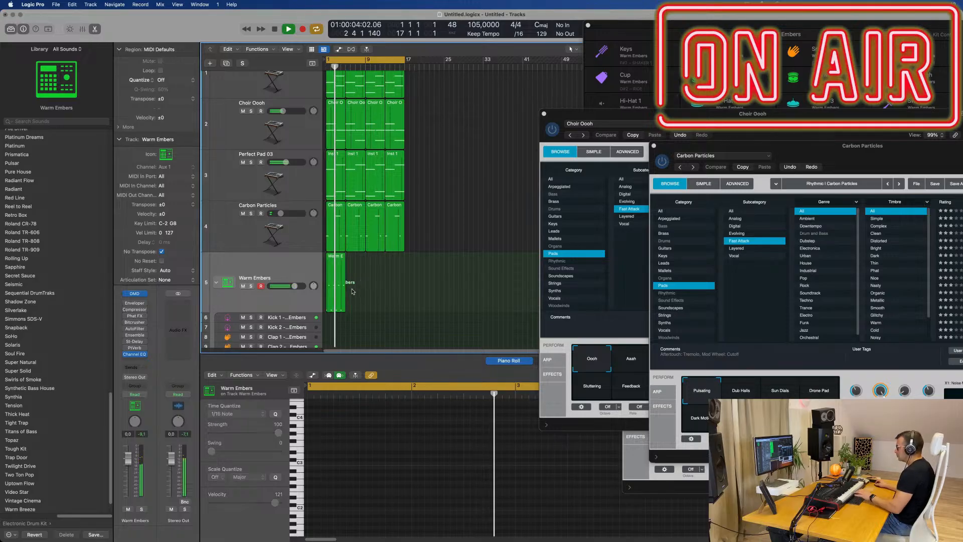
pyautogui.click(344, 282)
pyautogui.scroll(-2, 392, 285)
pyautogui.scroll(-3, 395, 276)
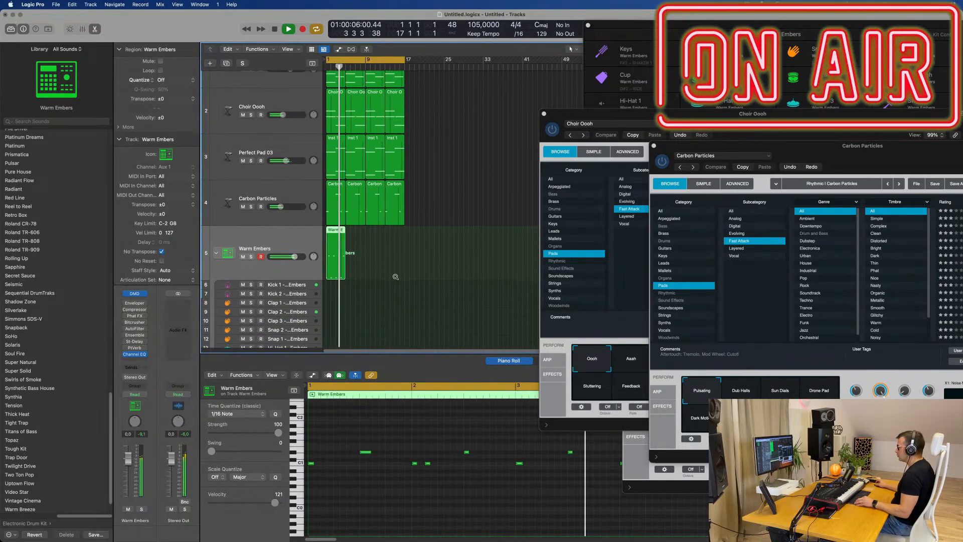
pyautogui.moveTo(349, 237); pyautogui.dragTo(328, 285)
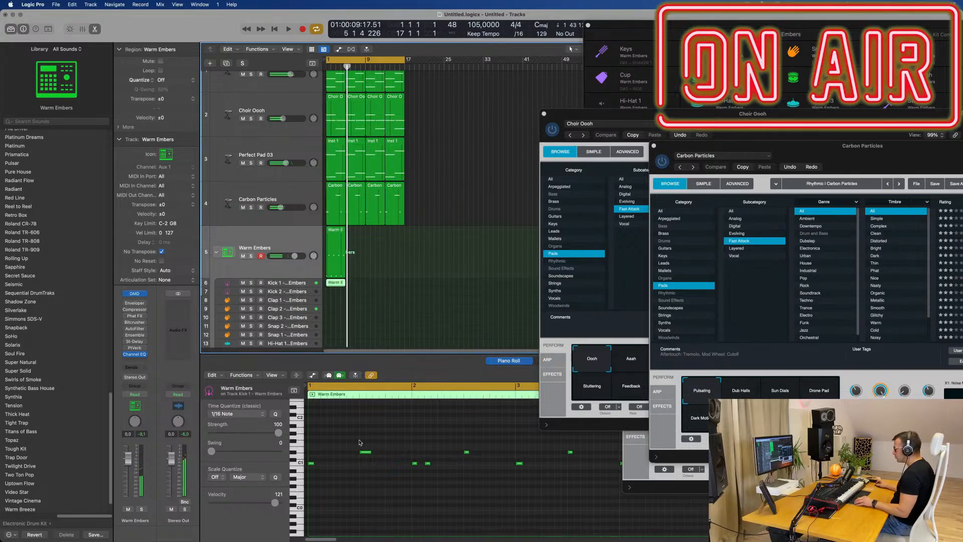
# Delete the clap notes from the Kick 1 region, keeping only the kick notes, and play the pattern.
pyautogui.moveTo(346, 436); pyautogui.dragTo(562, 456)
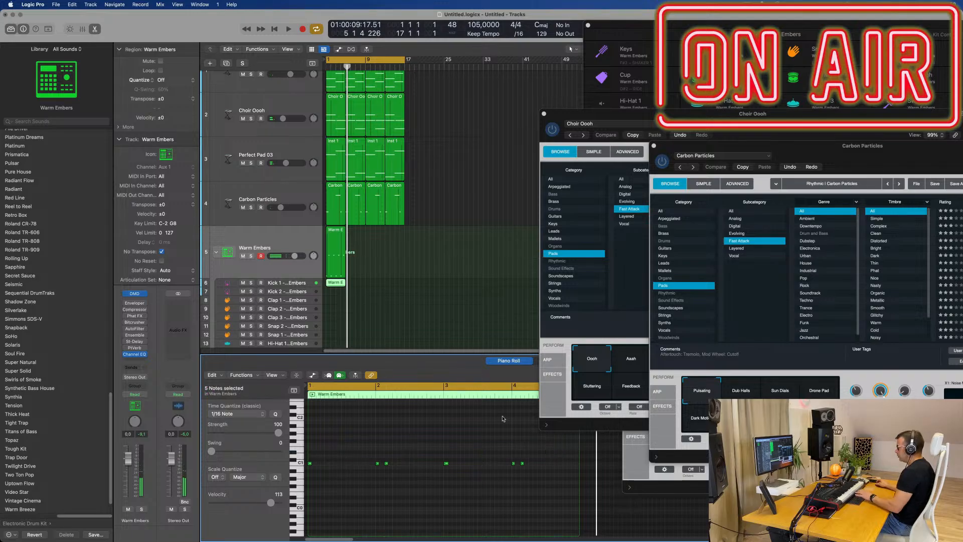
pyautogui.click(337, 262)
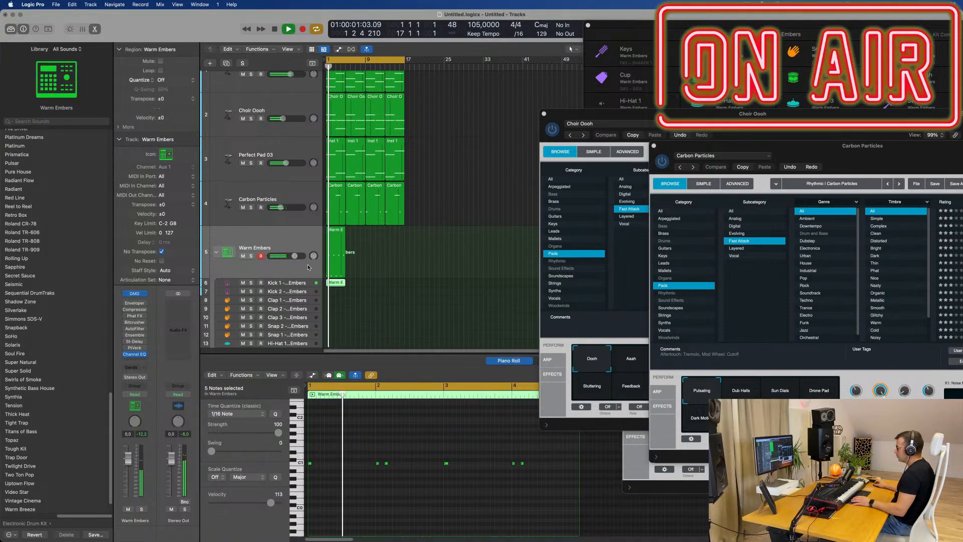
pyautogui.click(338, 283)
pyautogui.press('space')
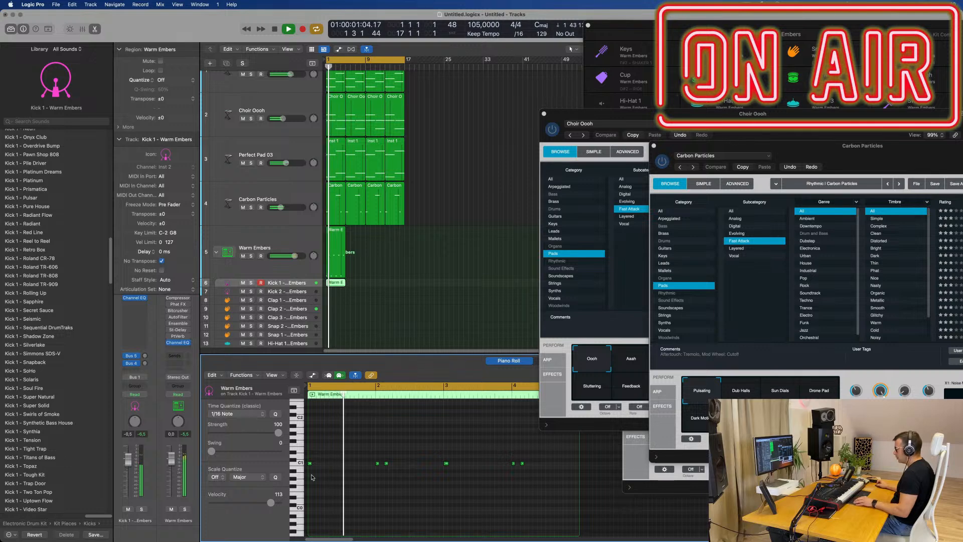
# Transpose all notes in the Kick 1 region up to C3 and play it from the start.
pyautogui.scroll(5, 312, 477)
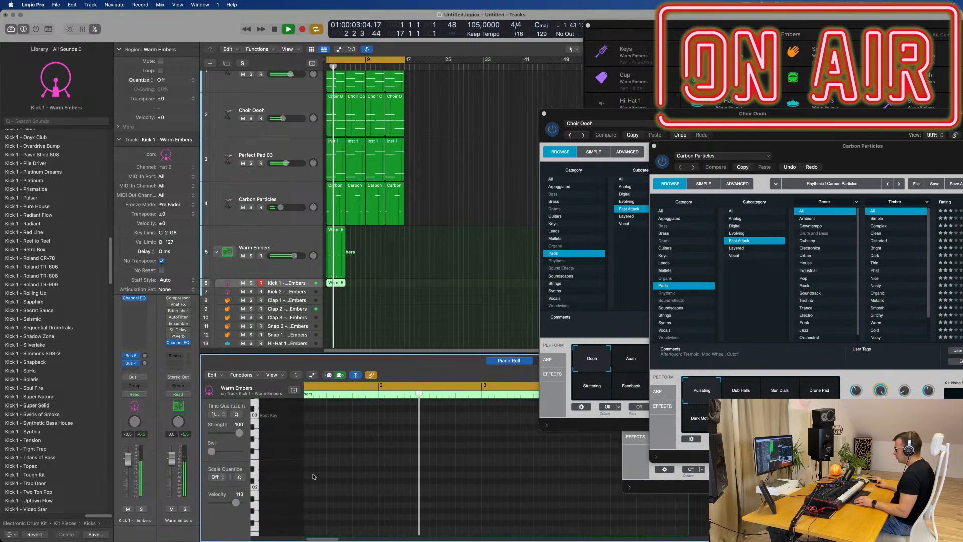
pyautogui.scroll(-5, 314, 477)
pyautogui.press('super+a')
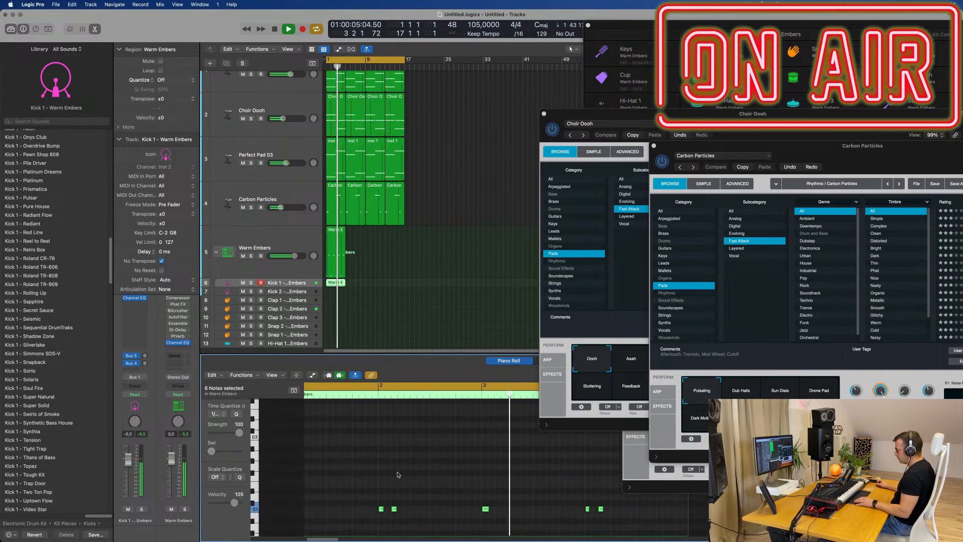
pyautogui.scroll(10, 398, 474)
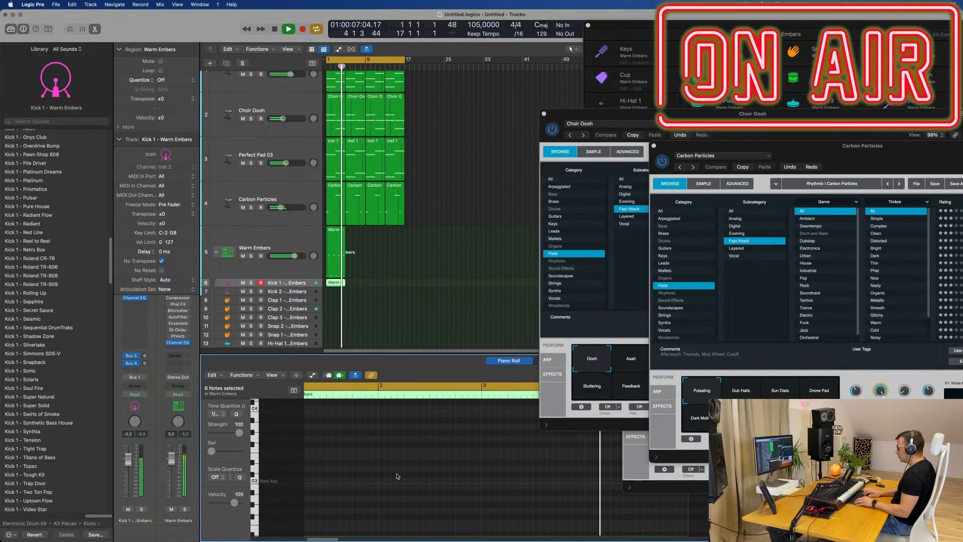
pyautogui.press('Return')
pyautogui.press('space')
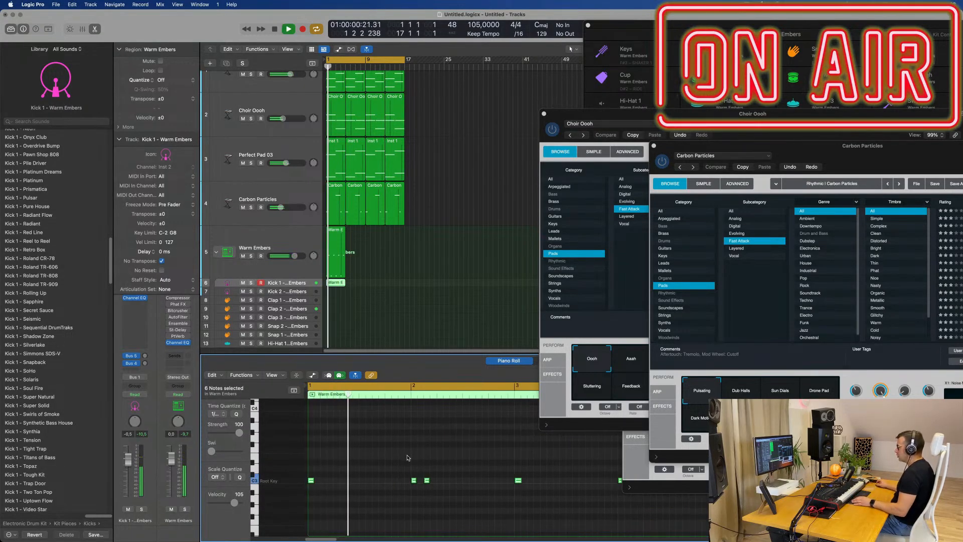
# Delete the kick notes from the Warm Embers region on track 5, keeping only the clap notes.
pyautogui.scroll(2, 400, 282)
pyautogui.click(330, 251)
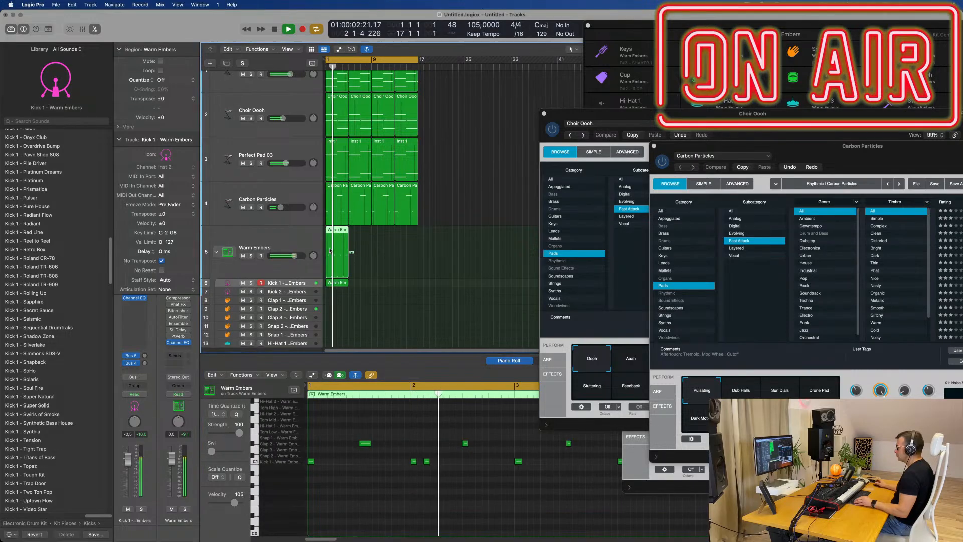
pyautogui.scroll(-4, 365, 455)
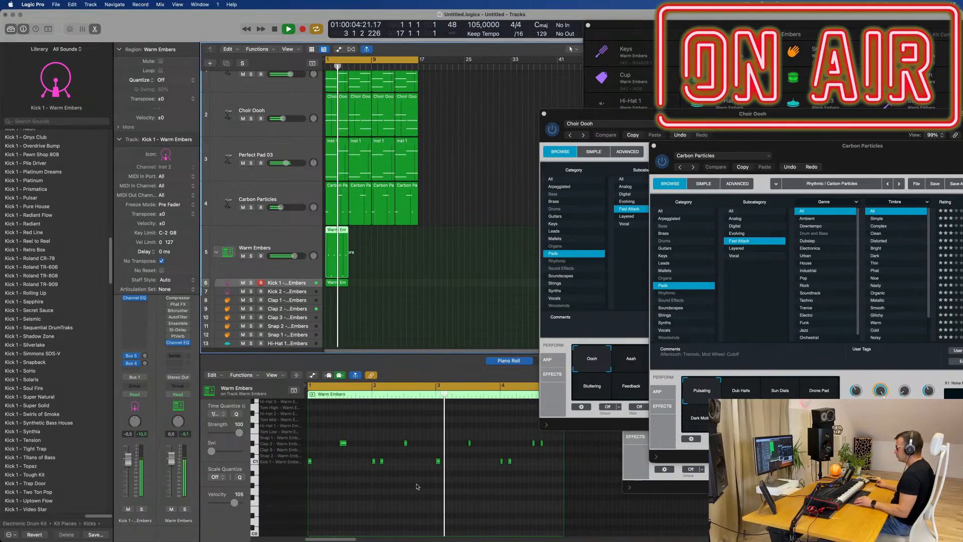
pyautogui.moveTo(525, 464); pyautogui.dragTo(308, 468)
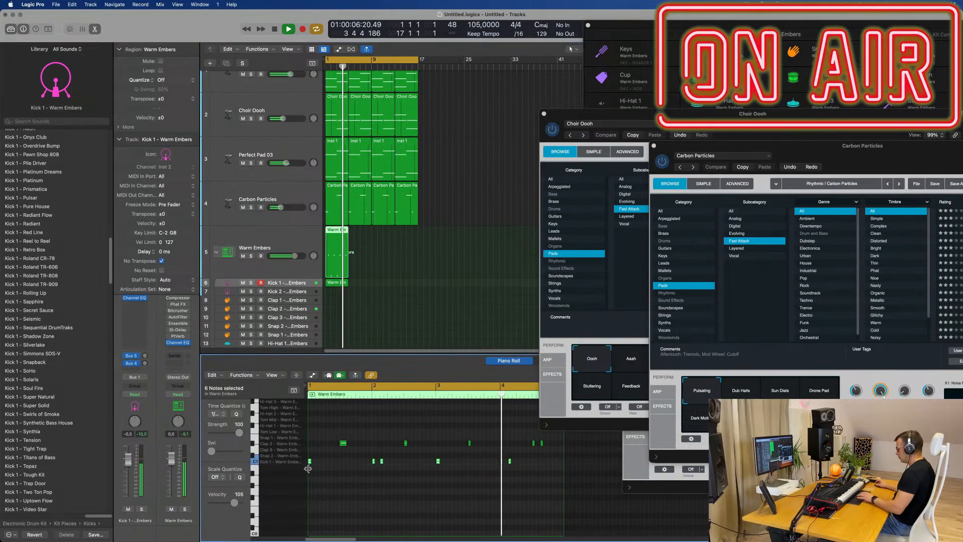
pyautogui.hscroll(1, 434, 265)
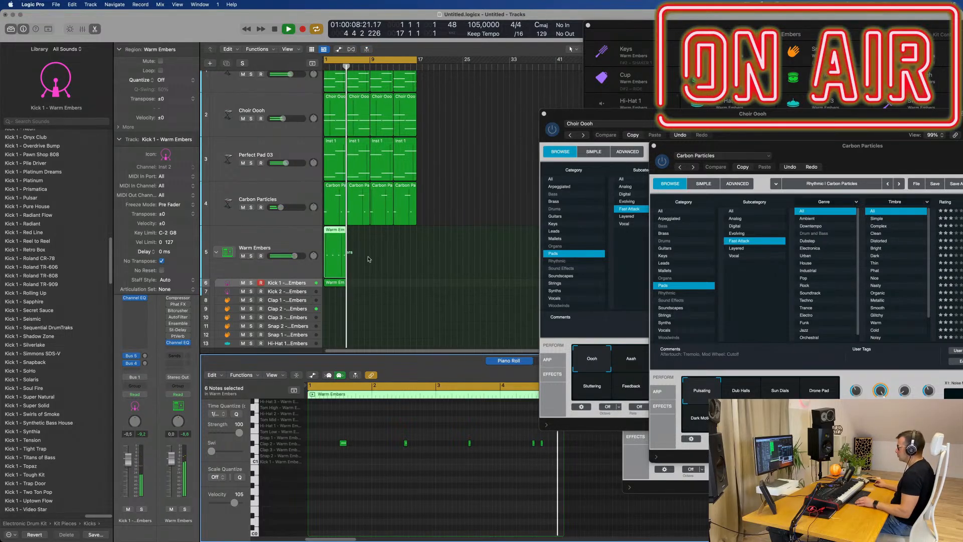
# Move the Warm Embers region from track 5 onto the Clap 3 track and transpose its notes up two octaves.
pyautogui.moveTo(336, 233); pyautogui.dragTo(334, 320)
pyautogui.scroll(-1, 387, 313)
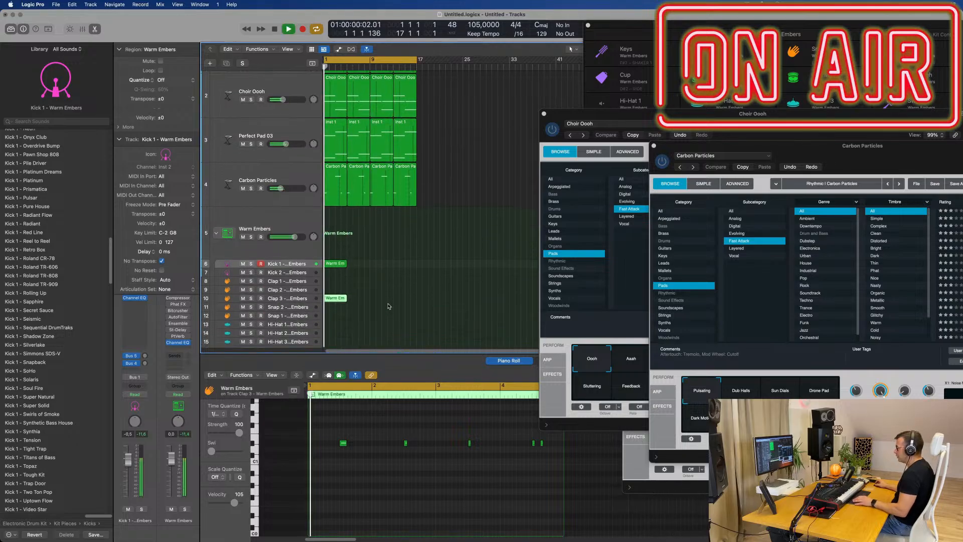
pyautogui.scroll(-2, 388, 306)
pyautogui.scroll(-2, 390, 305)
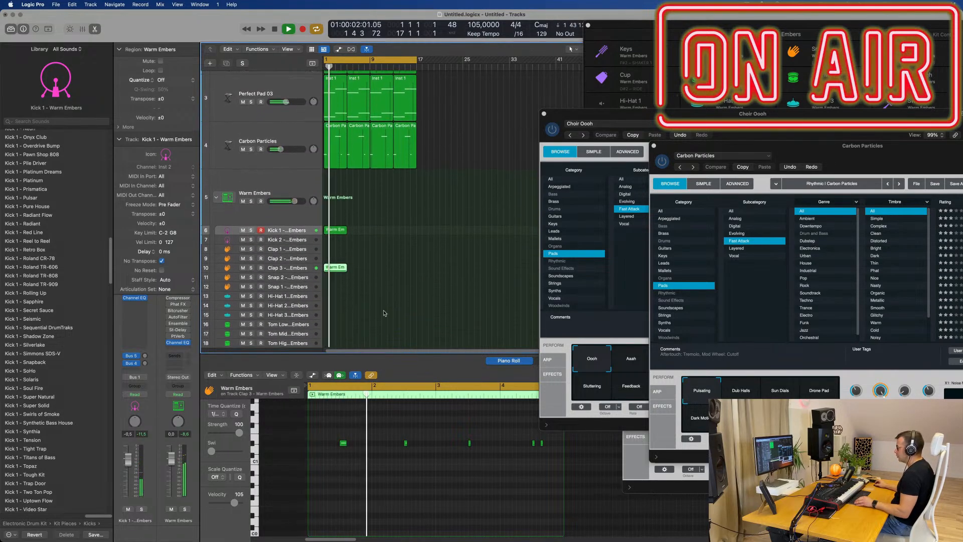
pyautogui.moveTo(337, 420); pyautogui.dragTo(575, 492)
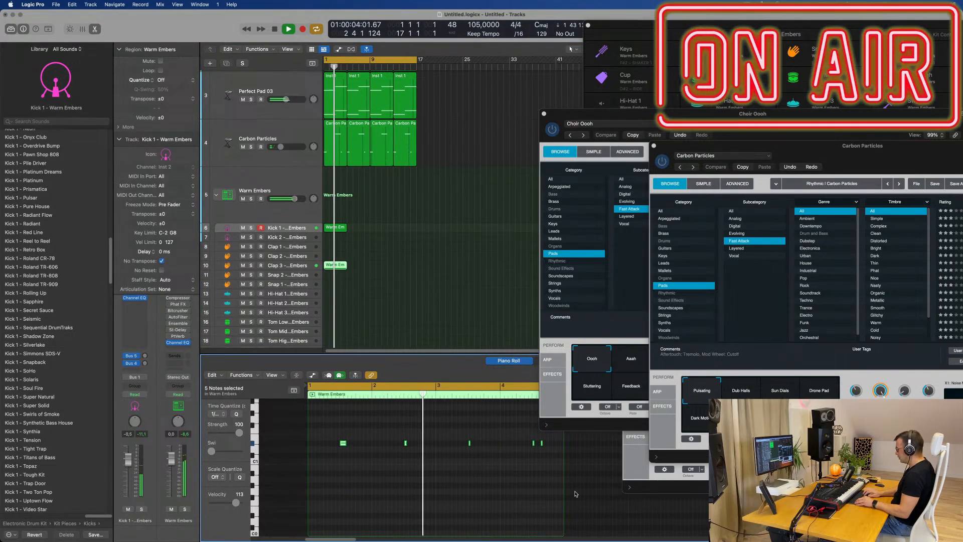
pyautogui.press('space')
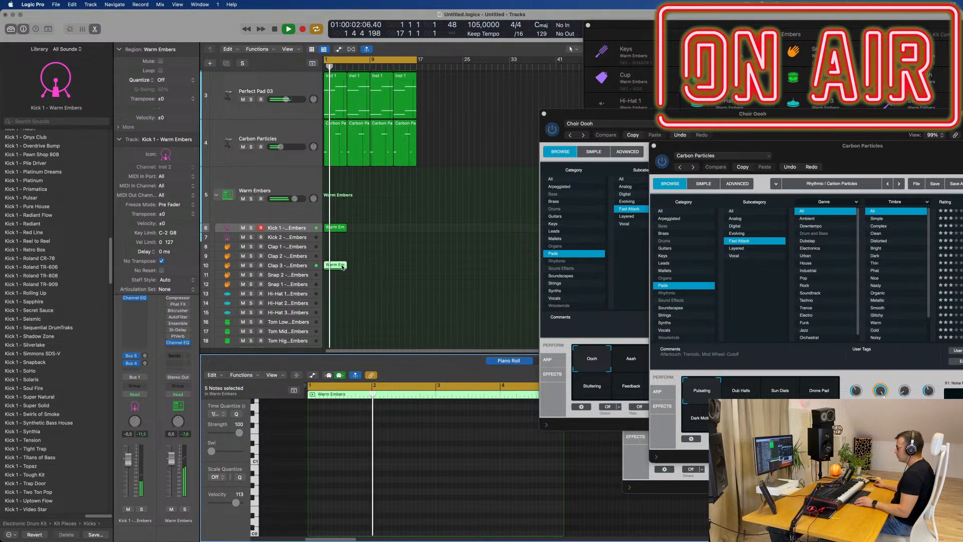
# Audition the clap region on the Snap 1 track and place it on the Clap 2 track instead.
pyautogui.moveTo(342, 267); pyautogui.dragTo(337, 285)
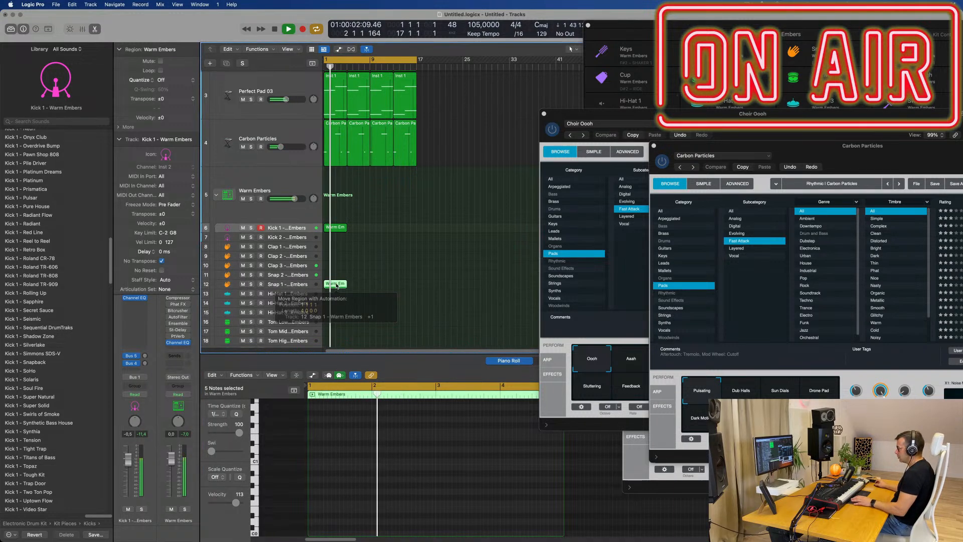
pyautogui.scroll(-3, 341, 288)
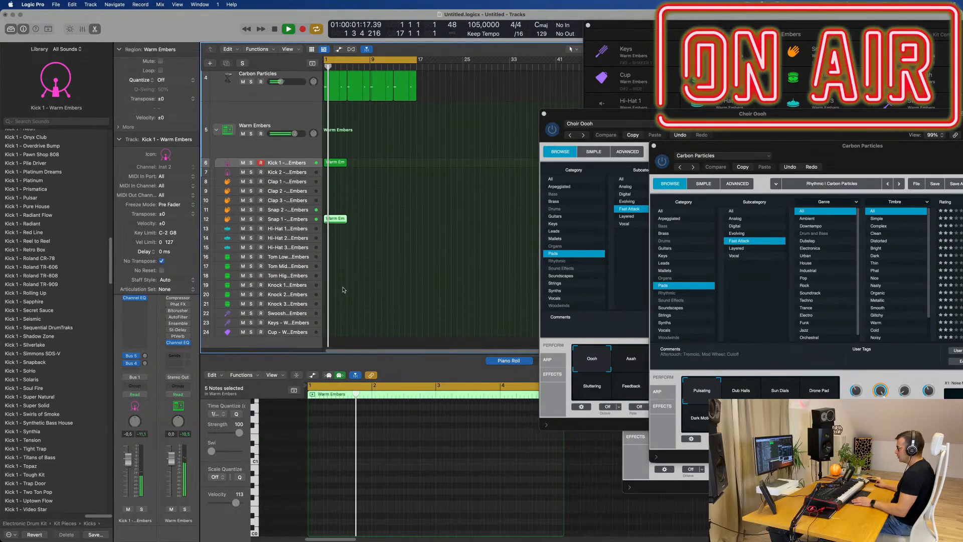
pyautogui.scroll(1, 357, 268)
pyautogui.moveTo(341, 222); pyautogui.dragTo(311, 201)
pyautogui.press('space')
pyautogui.press('space')
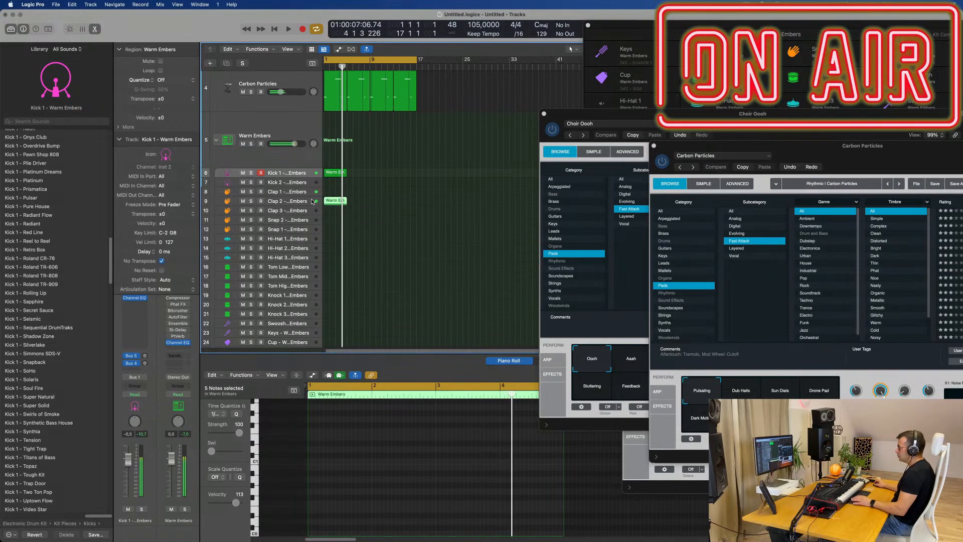
# Open the Tape Delay on Clap 2's Bus 4 delay channel and load the 1/16 Note Slap preset.
pyautogui.click(318, 200)
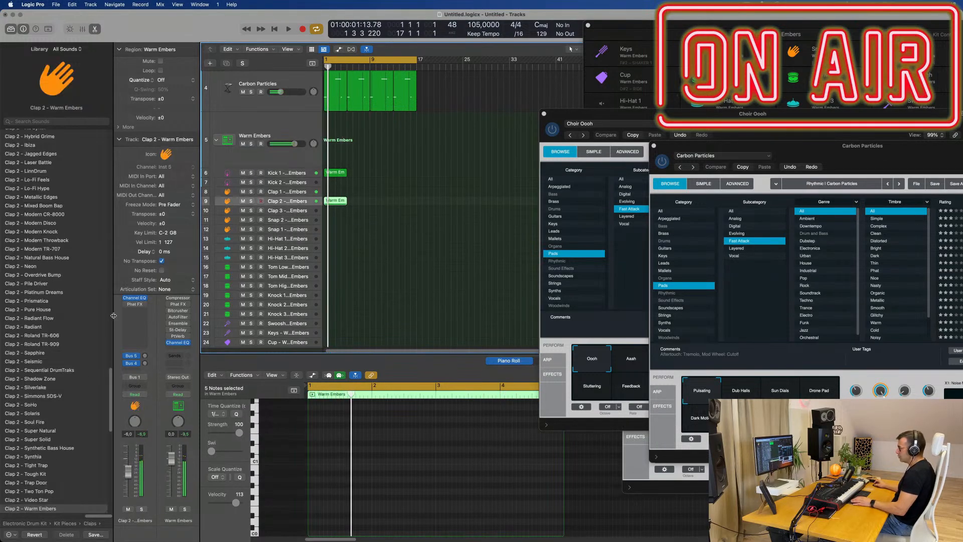
pyautogui.click(145, 363)
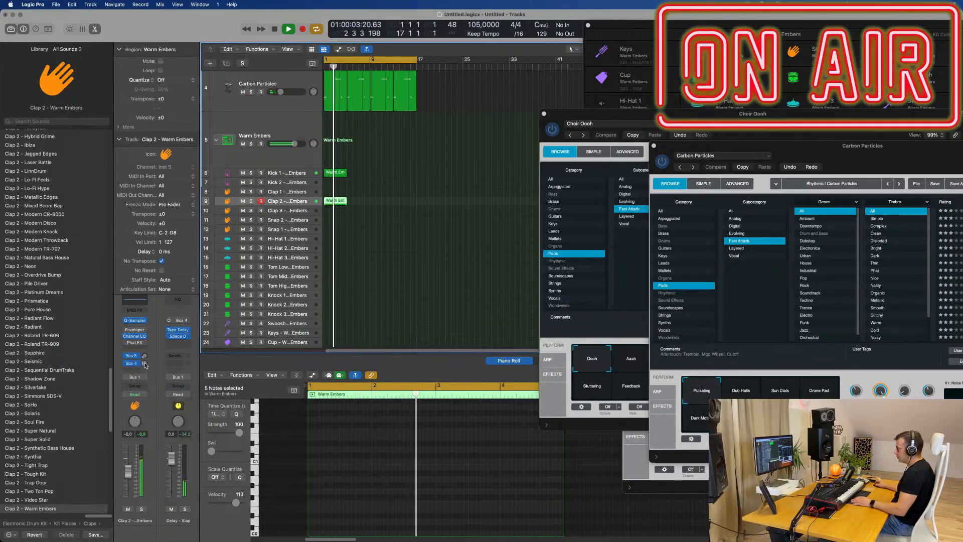
pyautogui.click(182, 330)
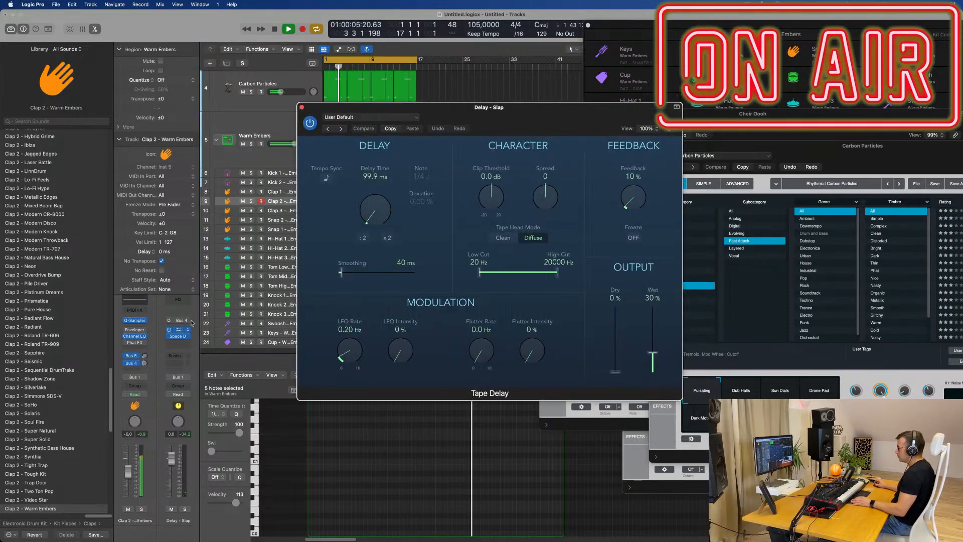
pyautogui.click(329, 128)
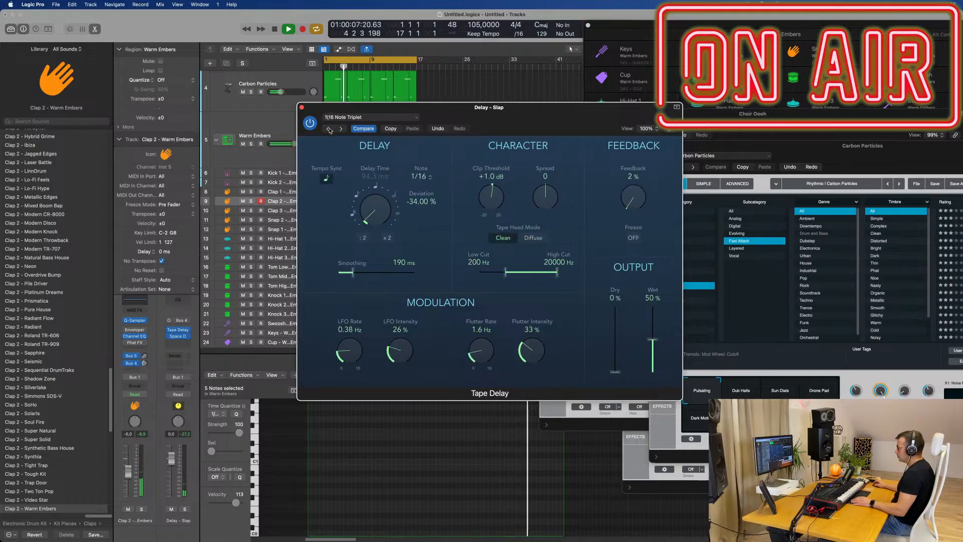
pyautogui.click(329, 128)
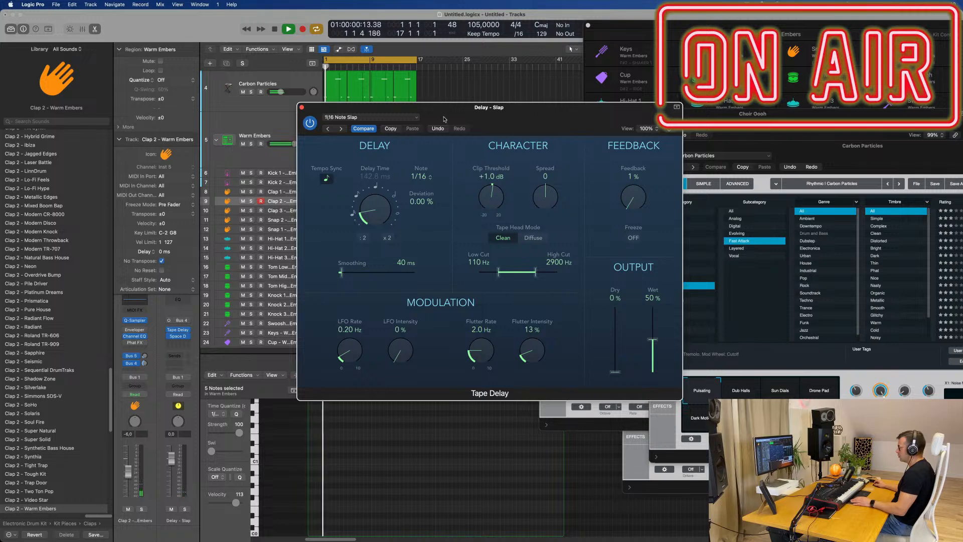
# Repeat the Kick 1 and Clap 2 regions together until each track has four copies, filling up to bar 17.
pyautogui.moveTo(443, 120); pyautogui.dragTo(701, 192)
pyautogui.moveTo(367, 168); pyautogui.dragTo(324, 221)
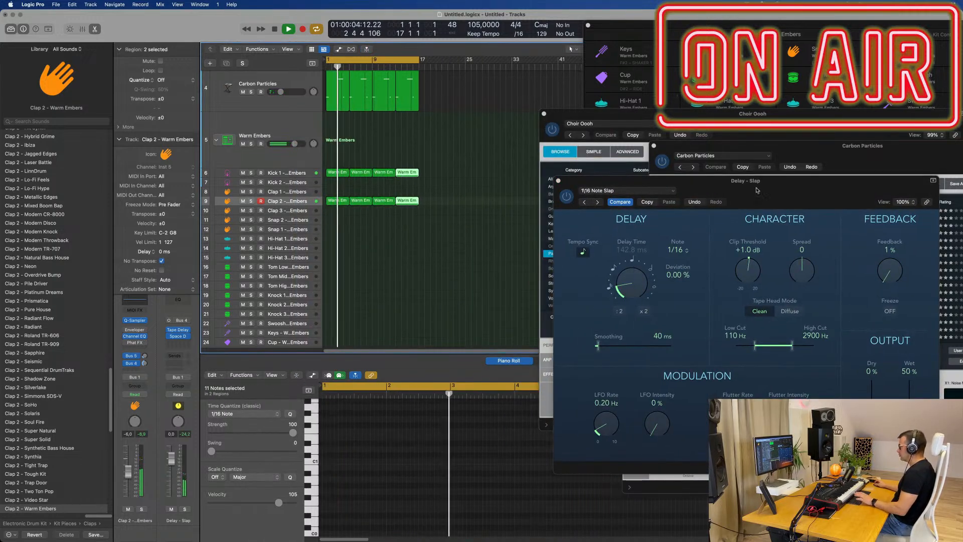
# Load the 1/16 Note Dotted preset in the Tape Delay and close the plug-in window.
pyautogui.moveTo(757, 190); pyautogui.dragTo(646, 158)
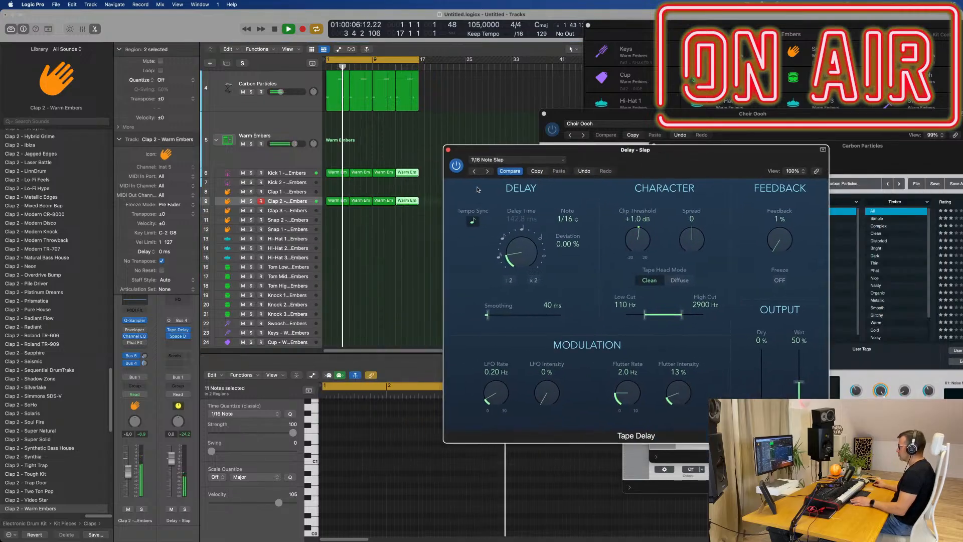
pyautogui.click(474, 171)
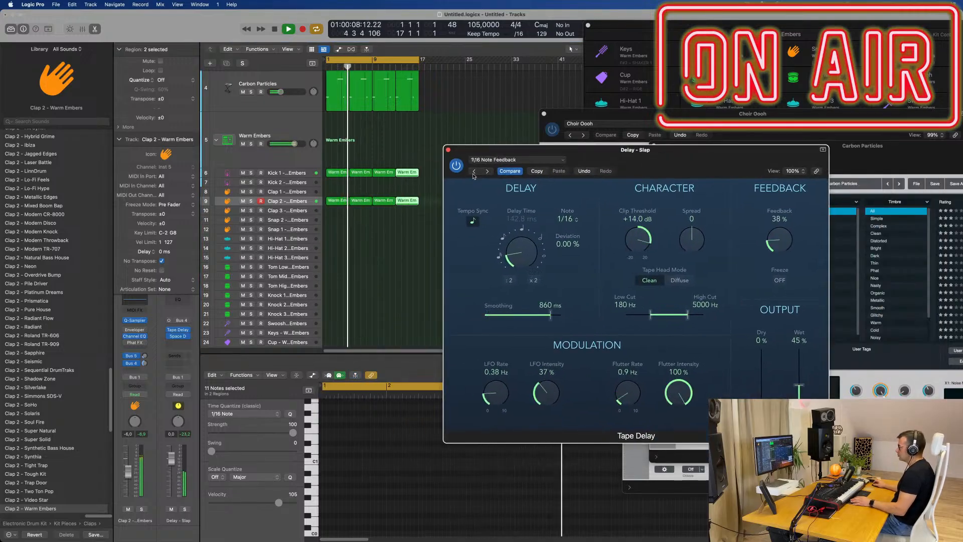
pyautogui.click(474, 171)
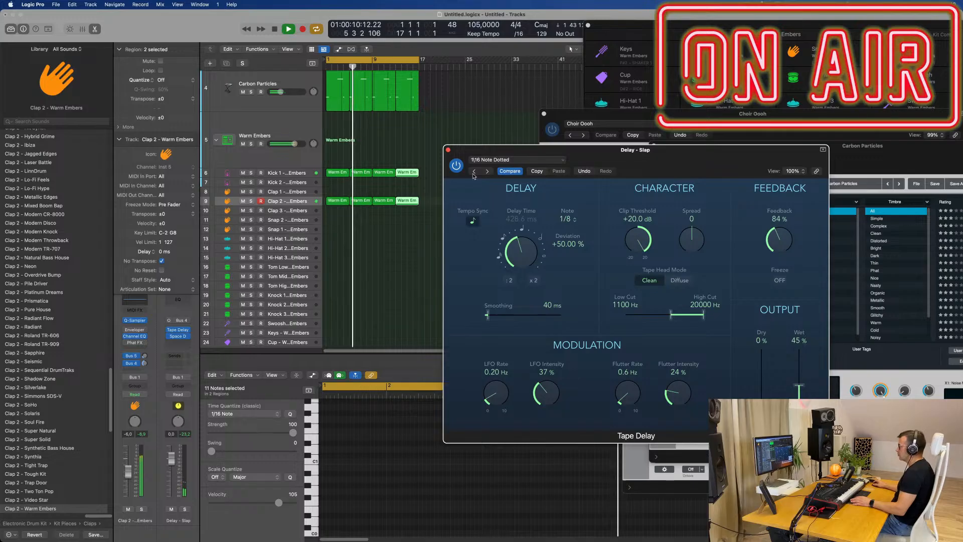
pyautogui.moveTo(577, 164); pyautogui.dragTo(512, 185)
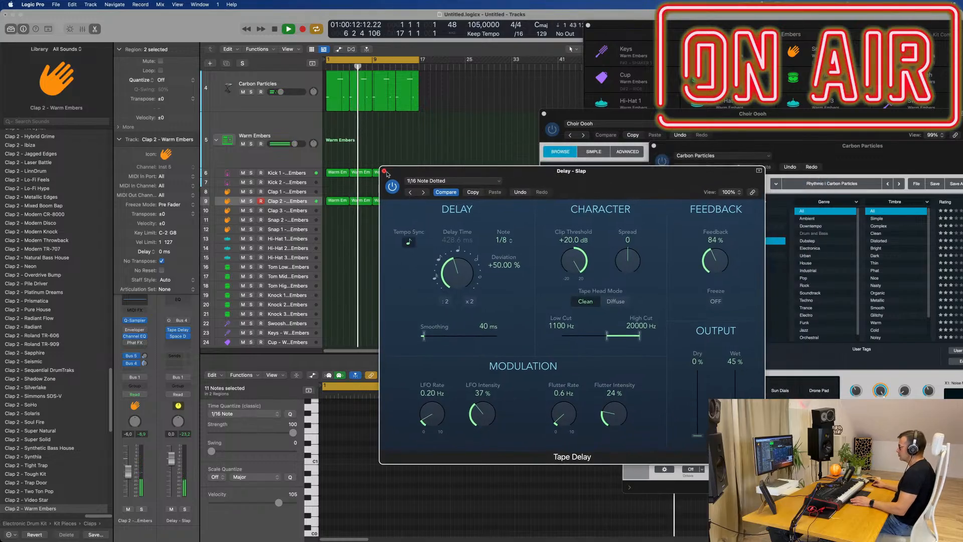
pyautogui.click(383, 170)
# Lower the volume of the Clap 2 track slightly and adjust its Bus 4 send level.
pyautogui.click(302, 202)
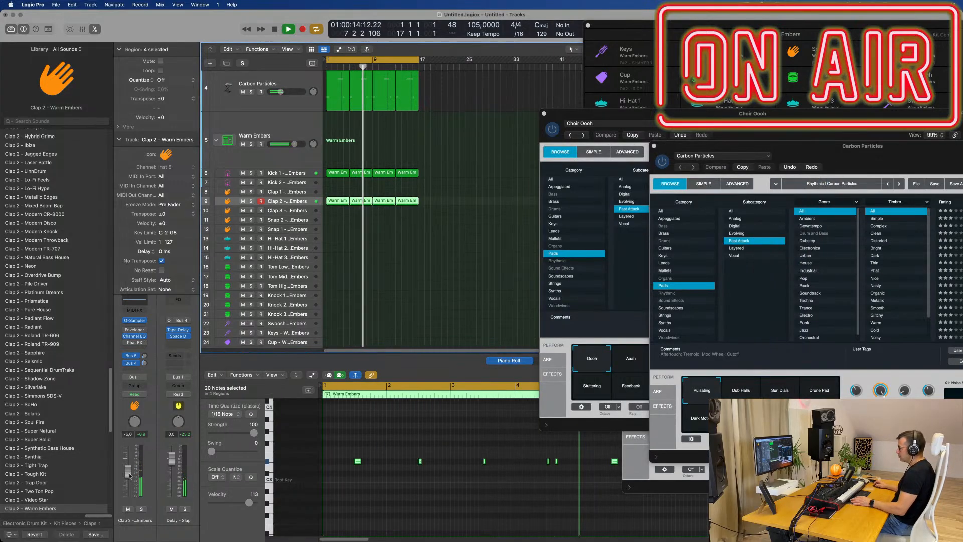
pyautogui.moveTo(129, 475); pyautogui.dragTo(130, 483)
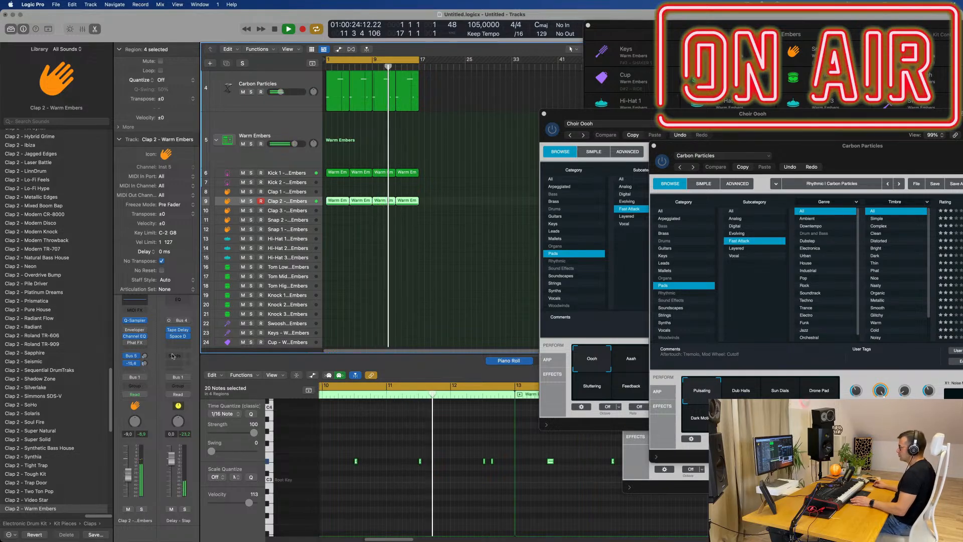
pyautogui.click(433, 244)
# Copy the first Kick 1 region onto the Hi-Hat 1 track at bar 1.
pyautogui.scroll(-2, 433, 245)
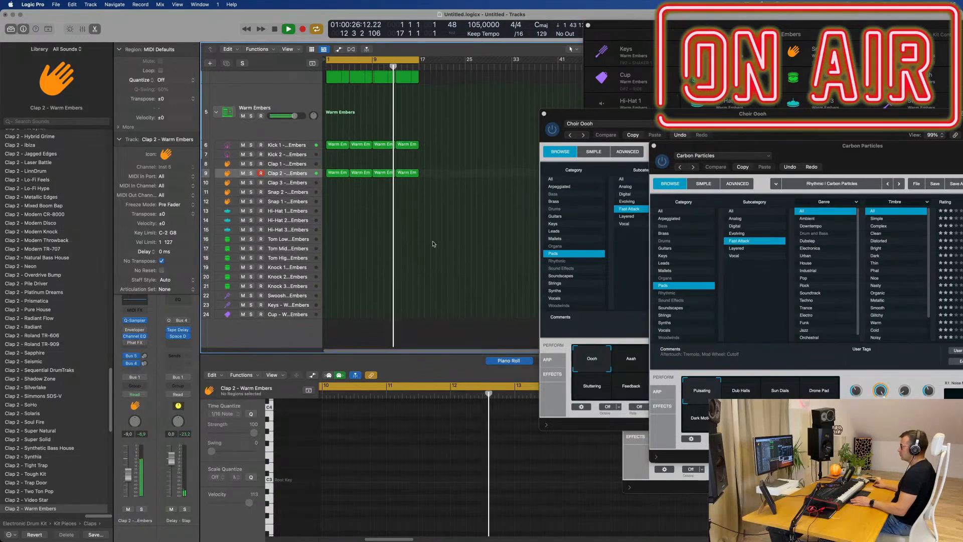
pyautogui.scroll(1, 433, 244)
pyautogui.click(335, 157)
pyautogui.moveTo(332, 178); pyautogui.dragTo(331, 224)
# Rework the Hi-Hat 1 region into an even off-beat pattern on C3, deleting the unneeded notes.
pyautogui.moveTo(416, 468); pyautogui.dragTo(395, 492)
pyautogui.press('Delete')
pyautogui.moveTo(544, 461); pyautogui.dragTo(416, 480)
pyautogui.press('Delete')
pyautogui.scroll(4, 327, 494)
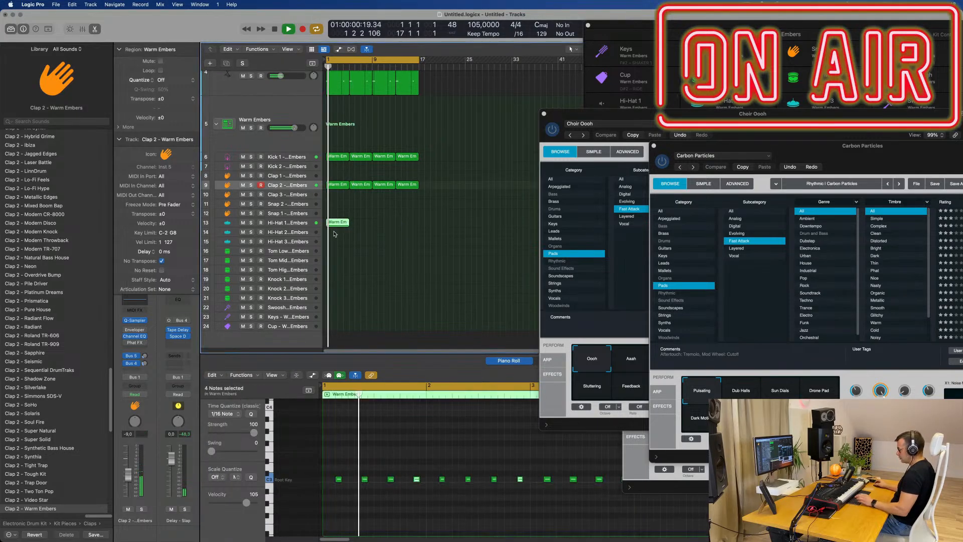
# Repeat the Hi-Hat 1 region up to bar 17 and select the Hi-Hat 1 track during playback.
pyautogui.press('super+r')
pyautogui.press('super+r')
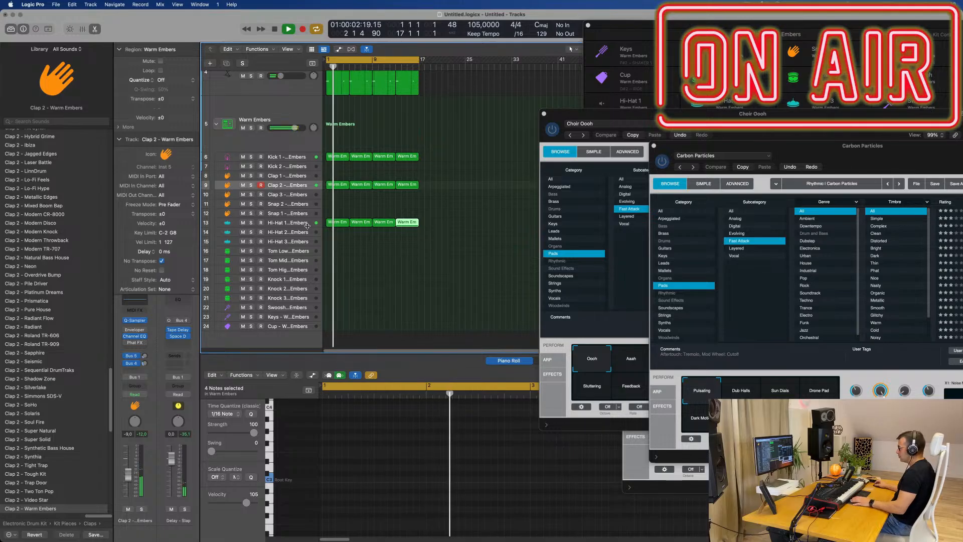
pyautogui.press('space')
pyautogui.press('space')
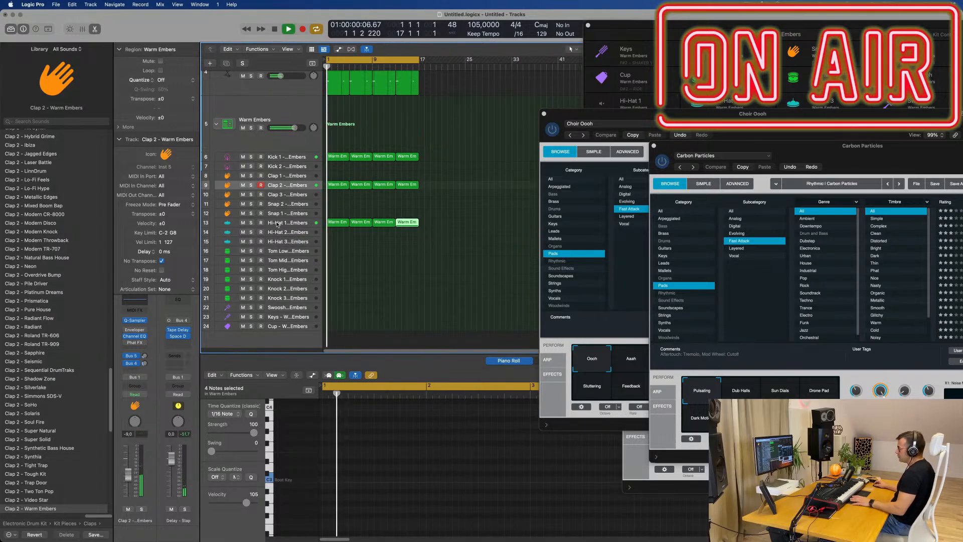
pyautogui.click(276, 222)
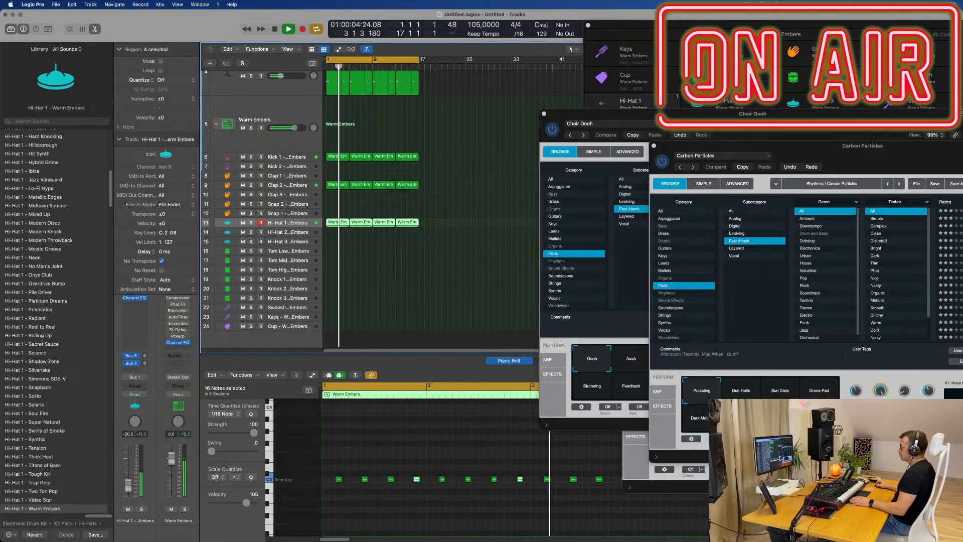
# Raise the Hi-Hat 1 track's volume to about -16.6 dB and deselect its regions.
pyautogui.moveTo(130, 485); pyautogui.dragTo(130, 481)
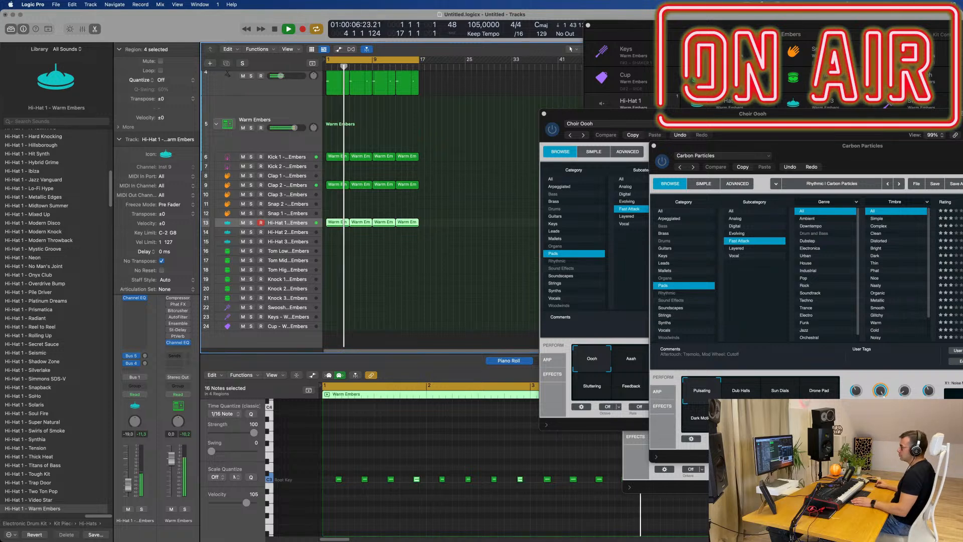
pyautogui.scroll(1, 404, 271)
pyautogui.scroll(5, 404, 271)
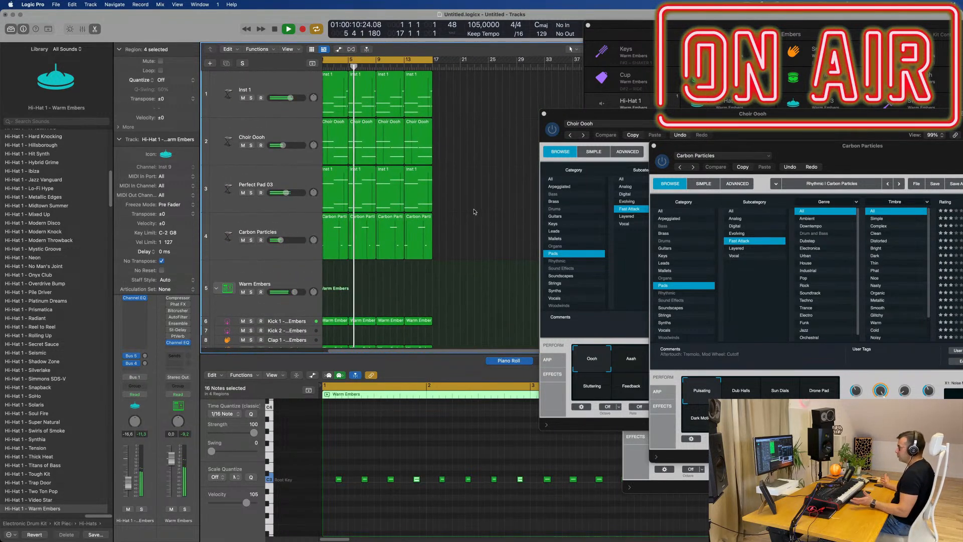
pyautogui.click(492, 223)
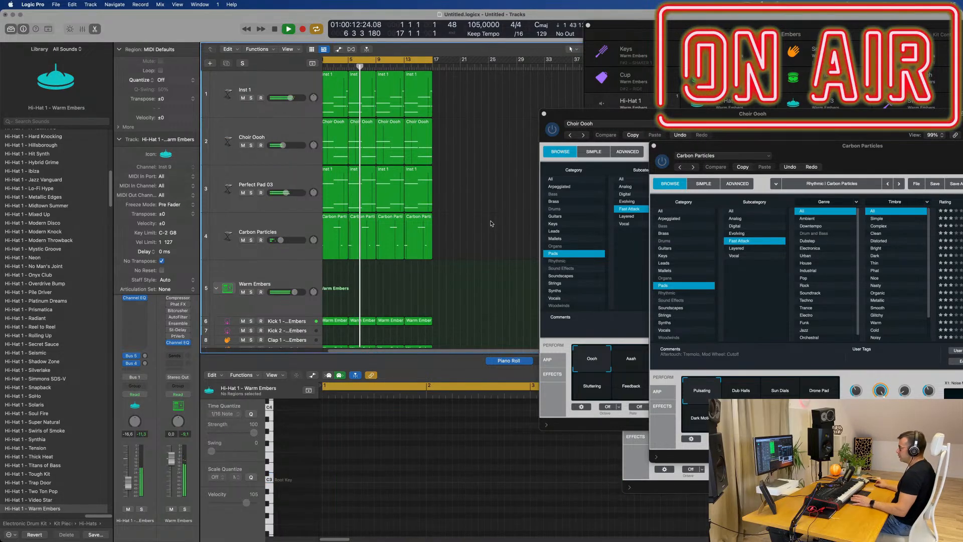
# Add a Channel EQ to the Choir Oooh track and set its low cut to 340 Hz.
pyautogui.click(271, 238)
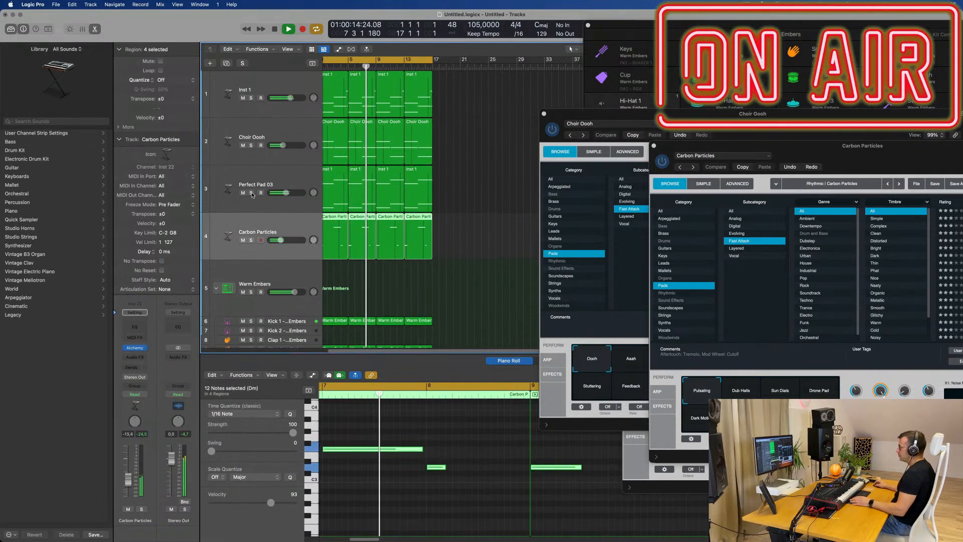
pyautogui.click(290, 135)
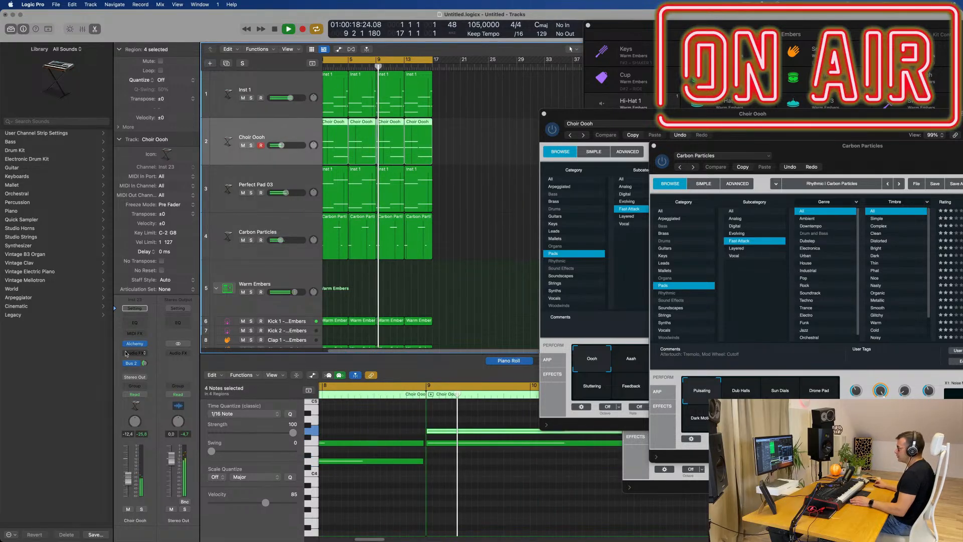
pyautogui.click(134, 322)
pyautogui.click(348, 145)
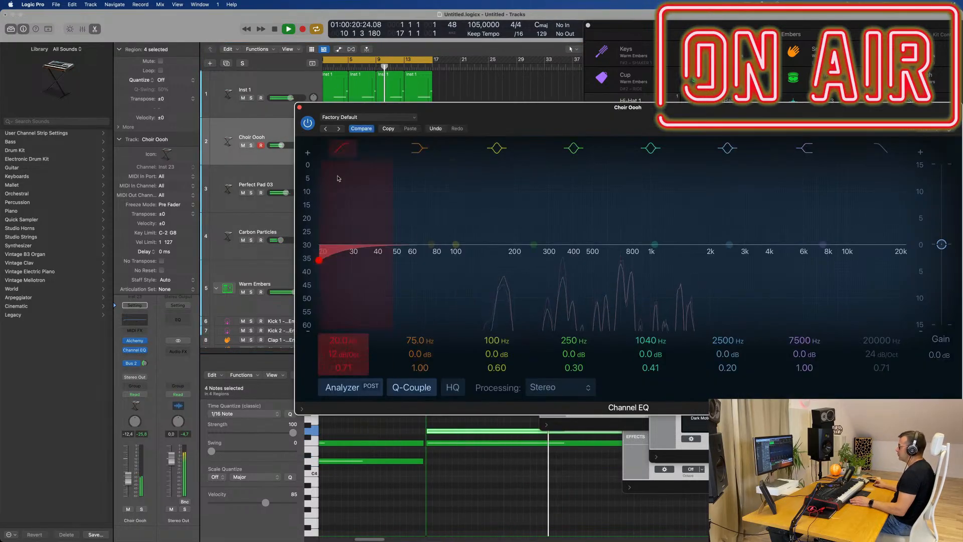
pyautogui.moveTo(323, 251); pyautogui.dragTo(560, 195)
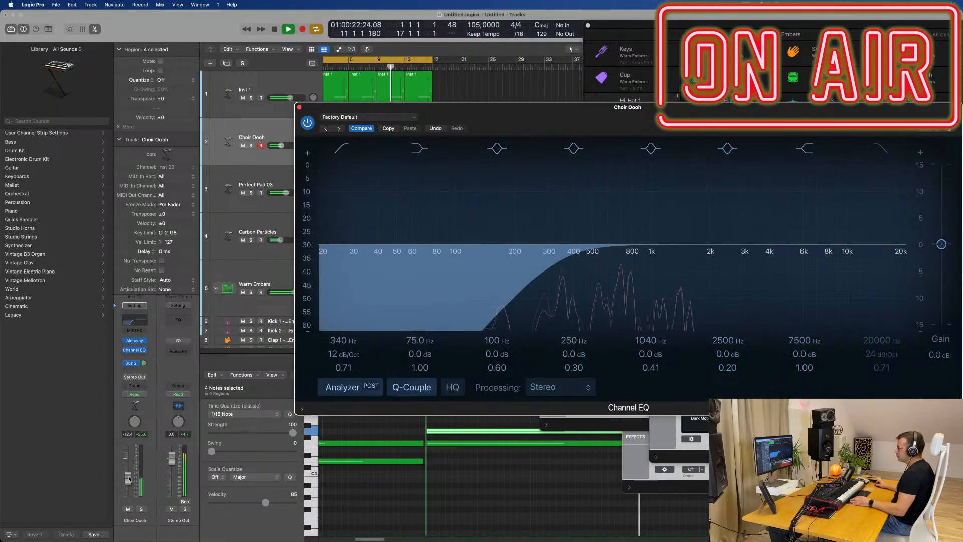
# Lower the Choir Oooh track's volume to -13.0 dB and restart playback from the beginning.
pyautogui.moveTo(128, 478); pyautogui.dragTo(127, 479)
pyautogui.press('space')
pyautogui.press('space')
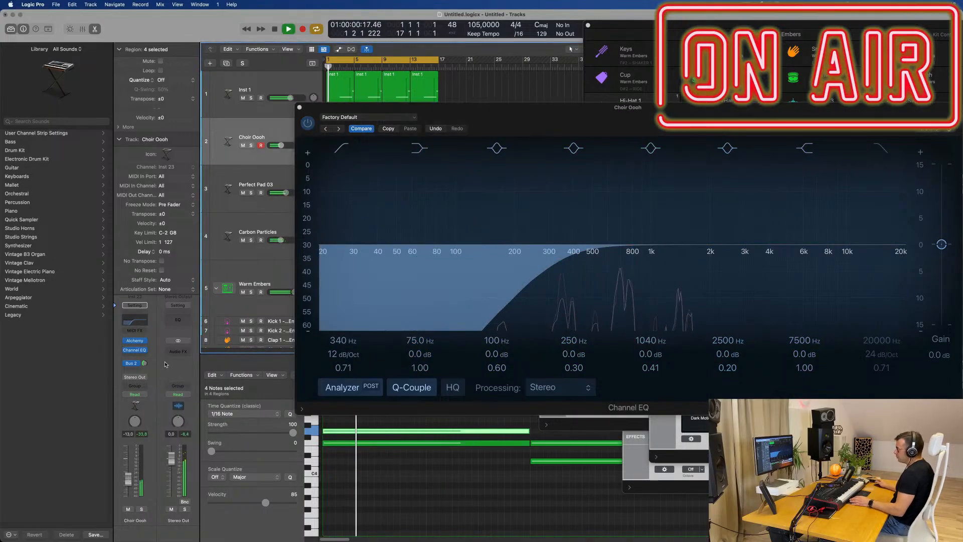
# Open the Choir Oooh track's Alchemy instrument and display its effects section.
pyautogui.click(136, 342)
pyautogui.moveTo(651, 132); pyautogui.dragTo(404, 140)
pyautogui.click(304, 385)
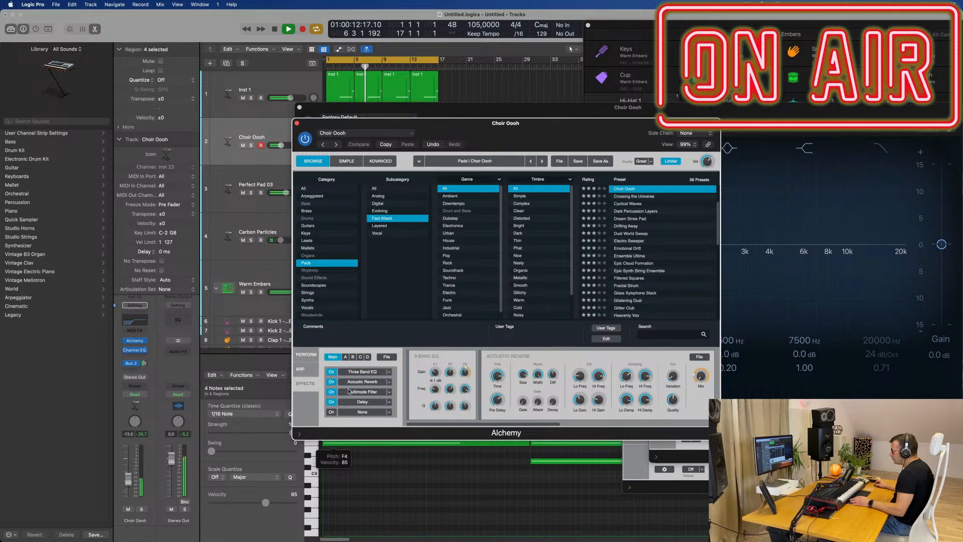
pyautogui.click(374, 413)
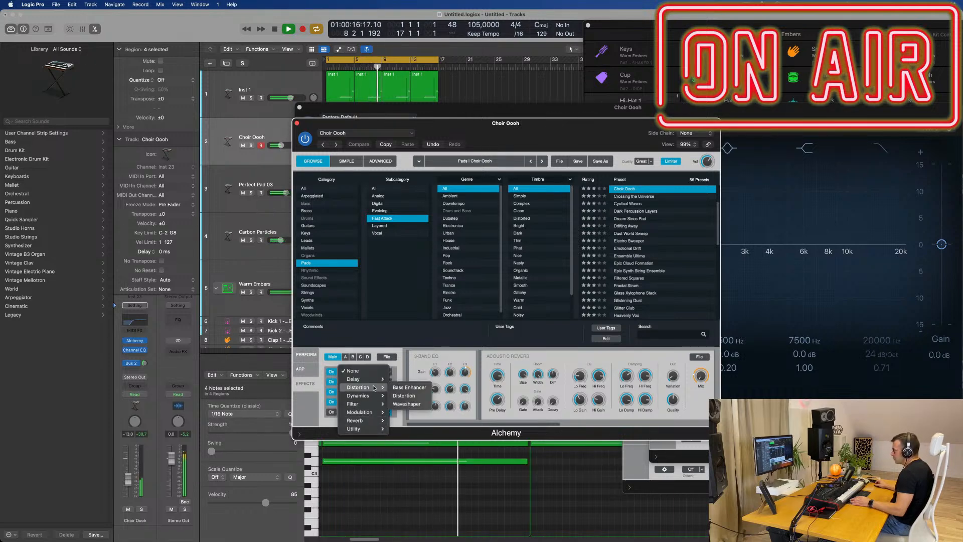
pyautogui.moveTo(367, 413)
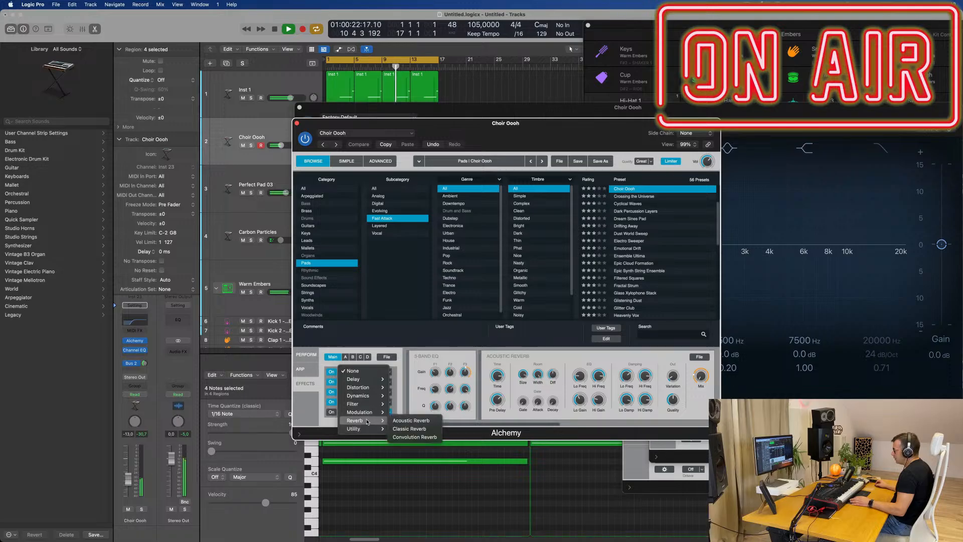
pyautogui.moveTo(370, 380)
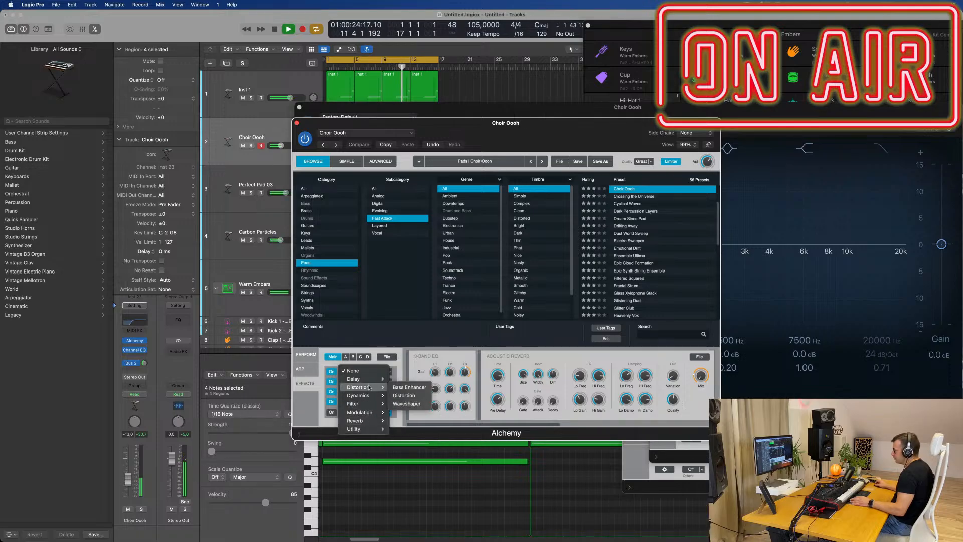
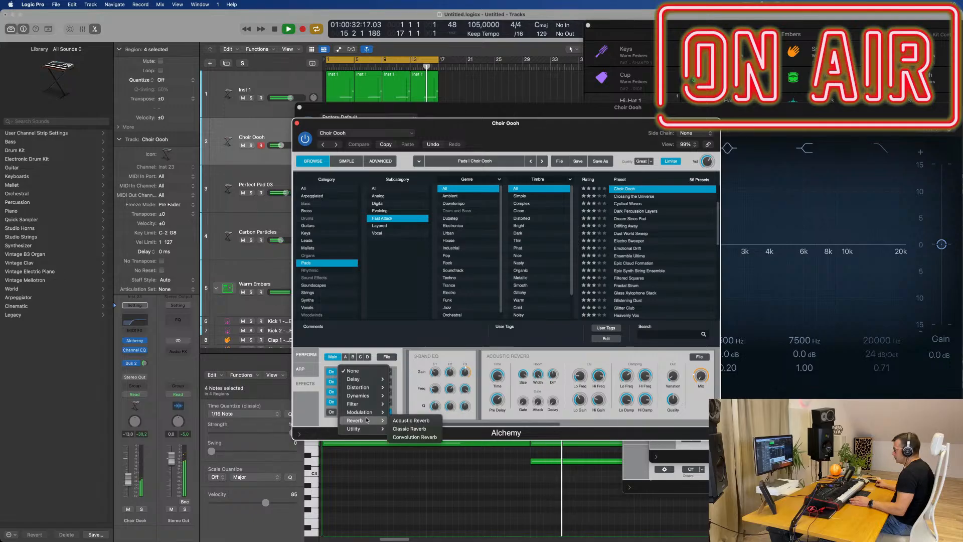
pyautogui.click(323, 422)
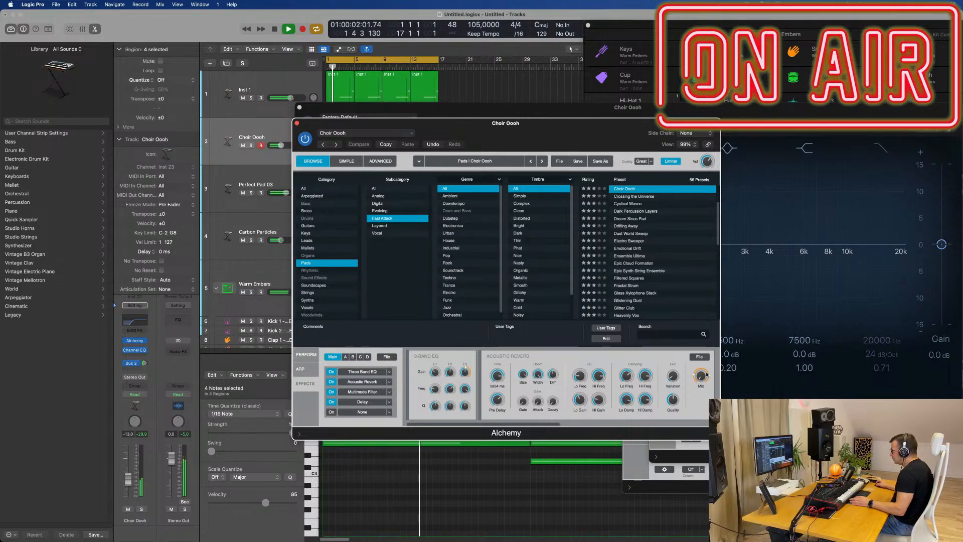
# Increase the Acoustic Reverb mix in Alchemy, check the remaining effects, and return to the Perform controls.
pyautogui.moveTo(703, 376); pyautogui.dragTo(704, 367)
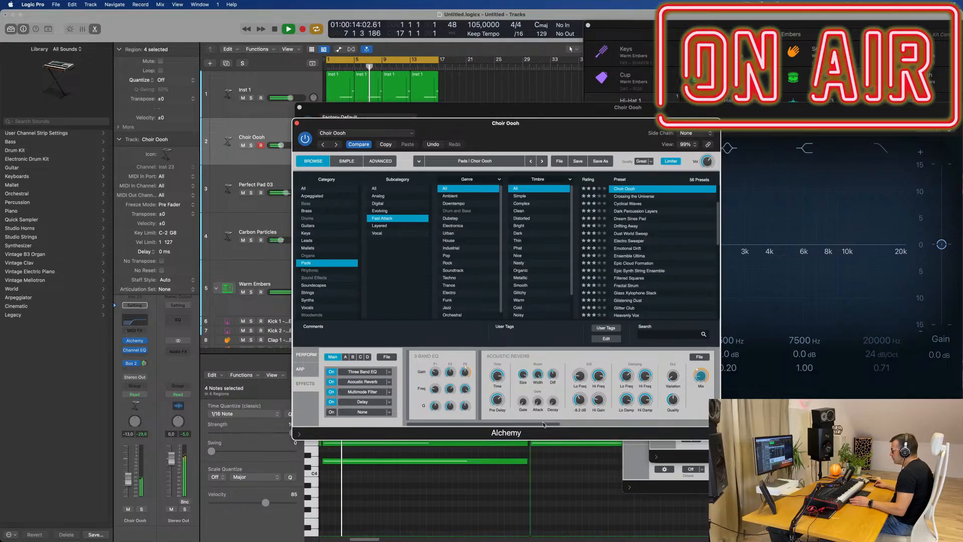
pyautogui.moveTo(558, 425); pyautogui.dragTo(694, 425)
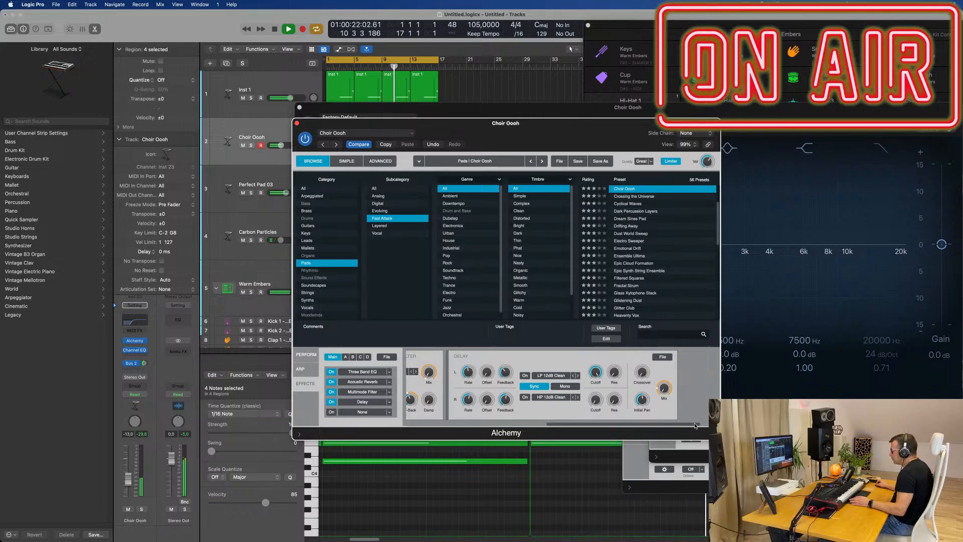
pyautogui.moveTo(695, 426); pyautogui.dragTo(454, 423)
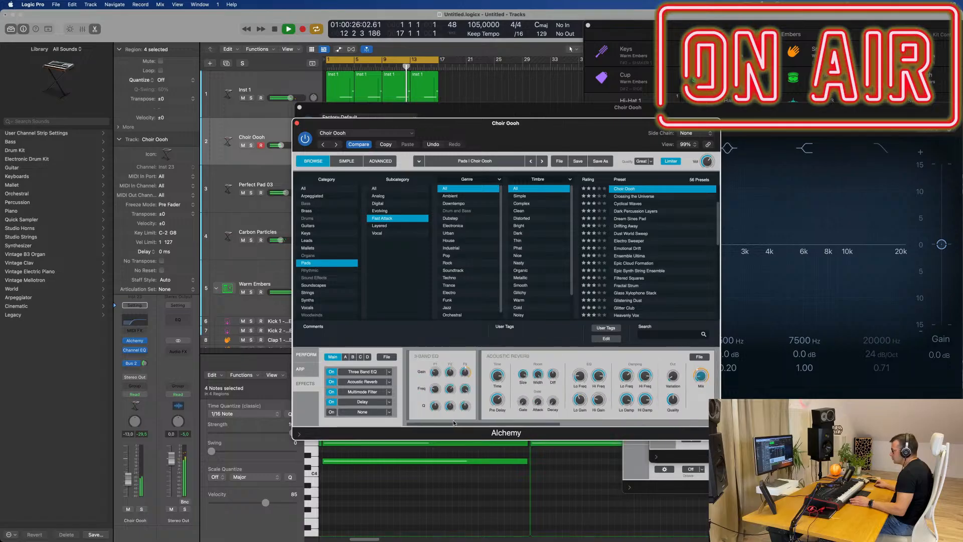
pyautogui.click(306, 355)
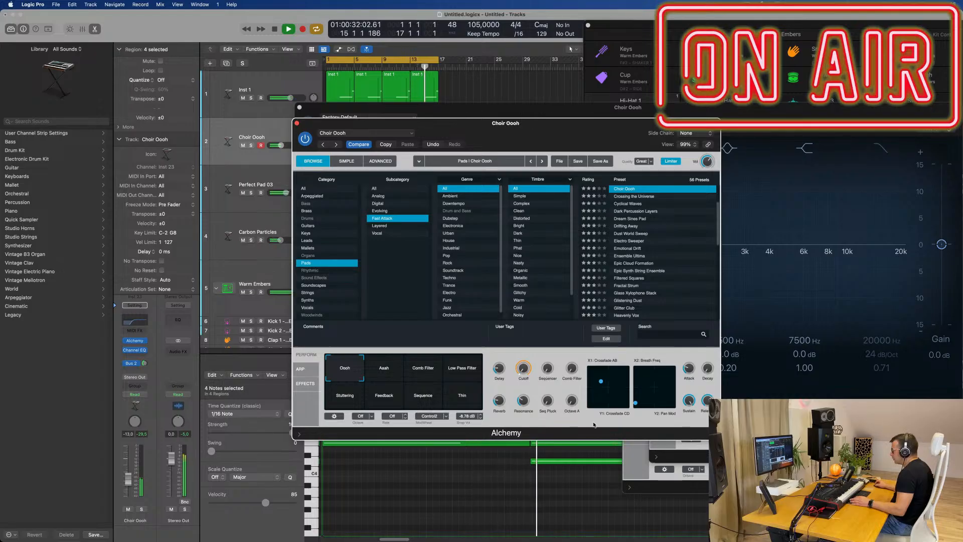
pyautogui.moveTo(584, 131); pyautogui.dragTo(688, 118)
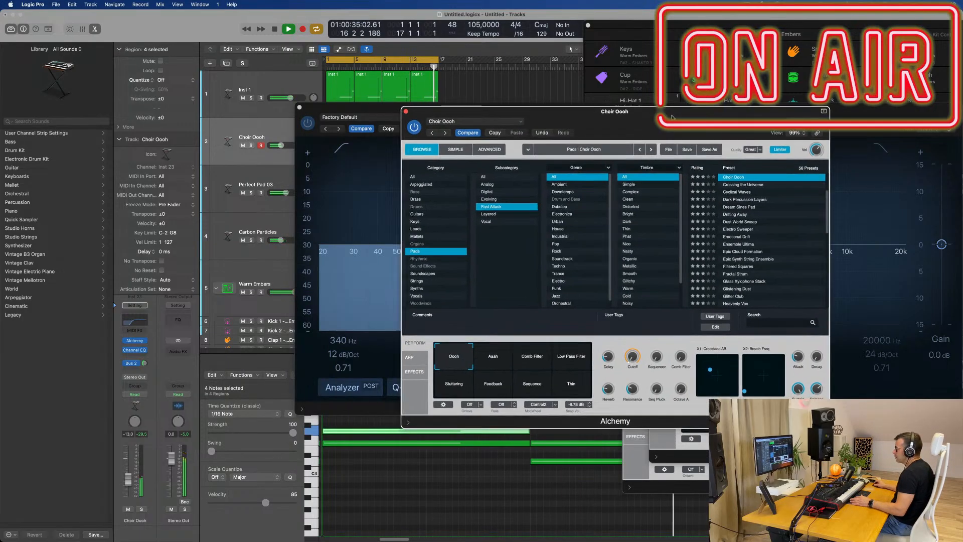
# Insert a Stereo Spread plug-in on the Choir Oooh track and load its Medium Mid & HF Spread preset.
pyautogui.click(138, 356)
pyautogui.moveTo(150, 392)
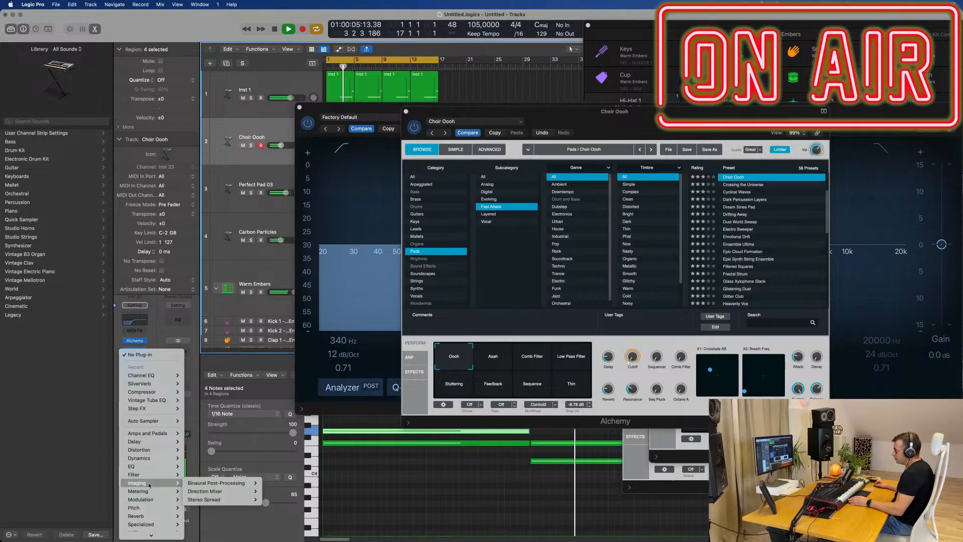
pyautogui.moveTo(145, 482)
pyautogui.click(273, 499)
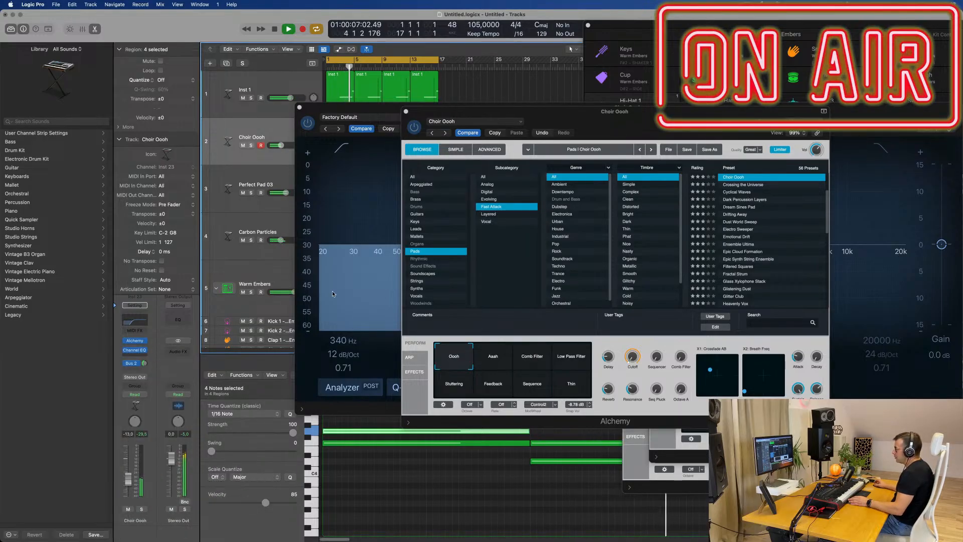
pyautogui.click(389, 118)
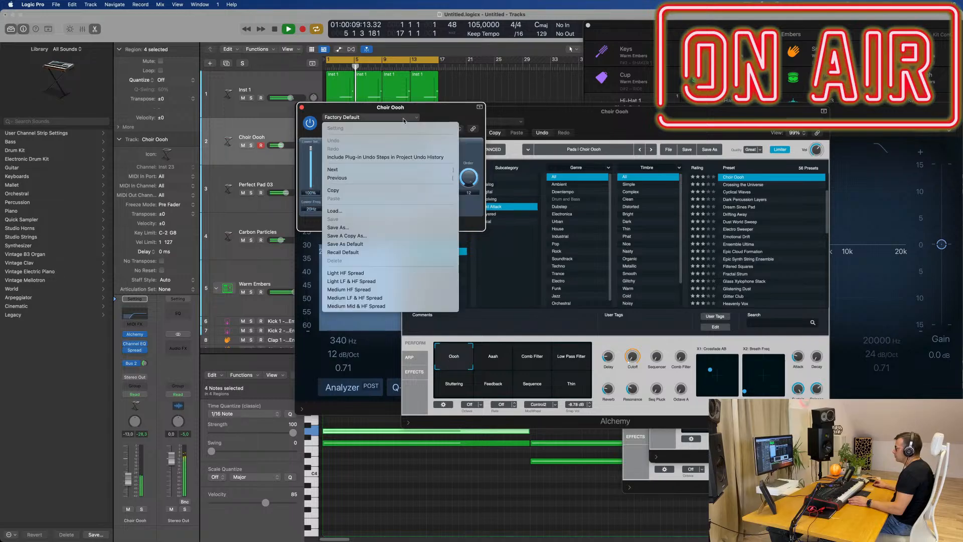
pyautogui.click(395, 309)
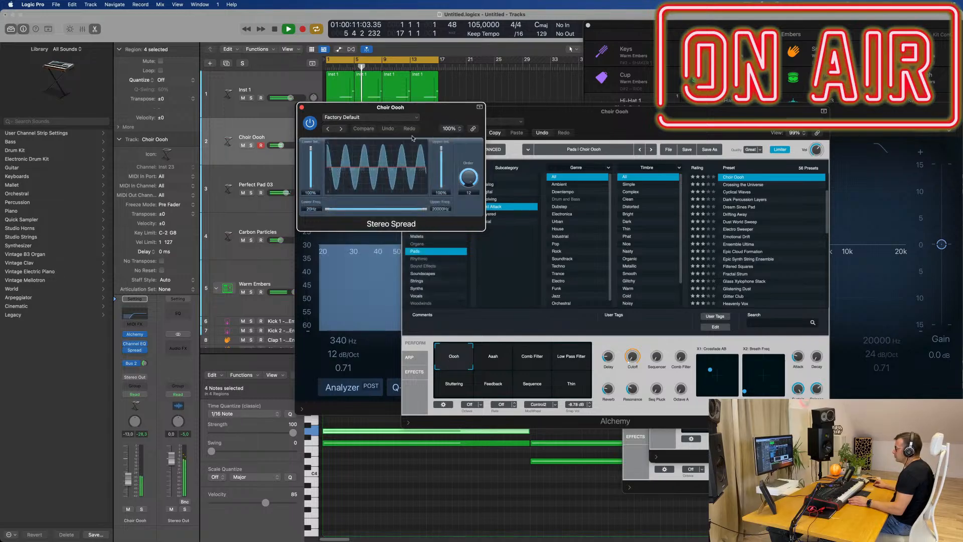
# Set the Stereo Spread's upper intensity to 94% and raise its order.
pyautogui.moveTo(441, 112); pyautogui.dragTo(398, 112)
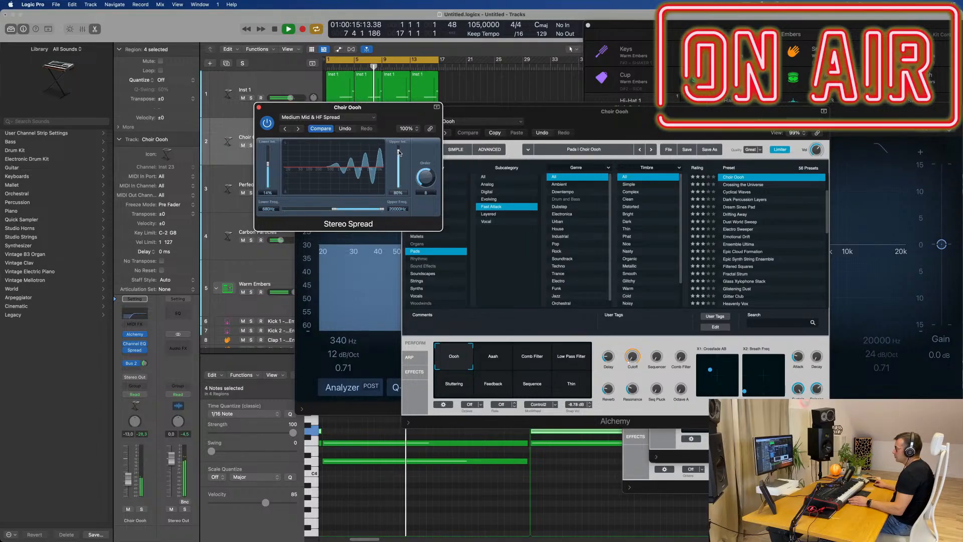
pyautogui.moveTo(400, 153); pyautogui.dragTo(400, 149)
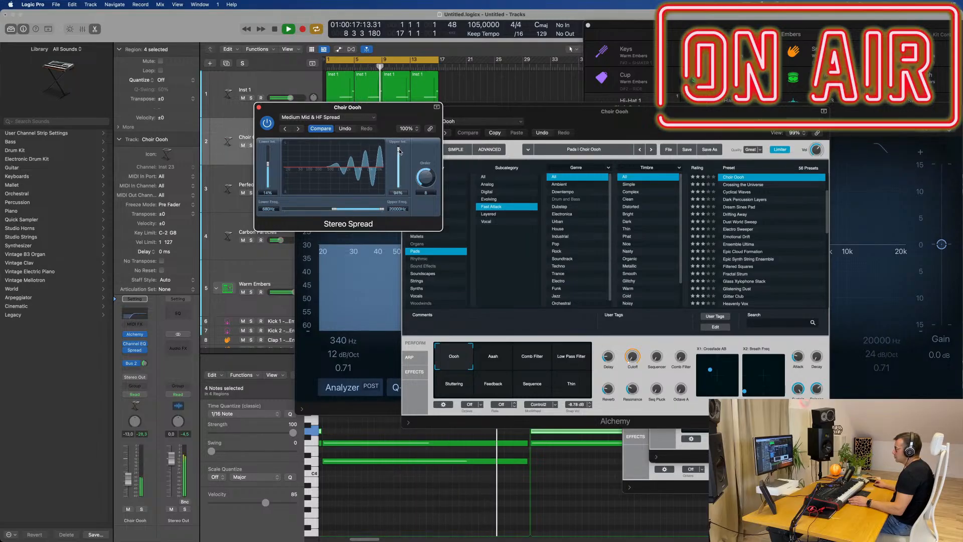
pyautogui.moveTo(430, 171); pyautogui.dragTo(431, 168)
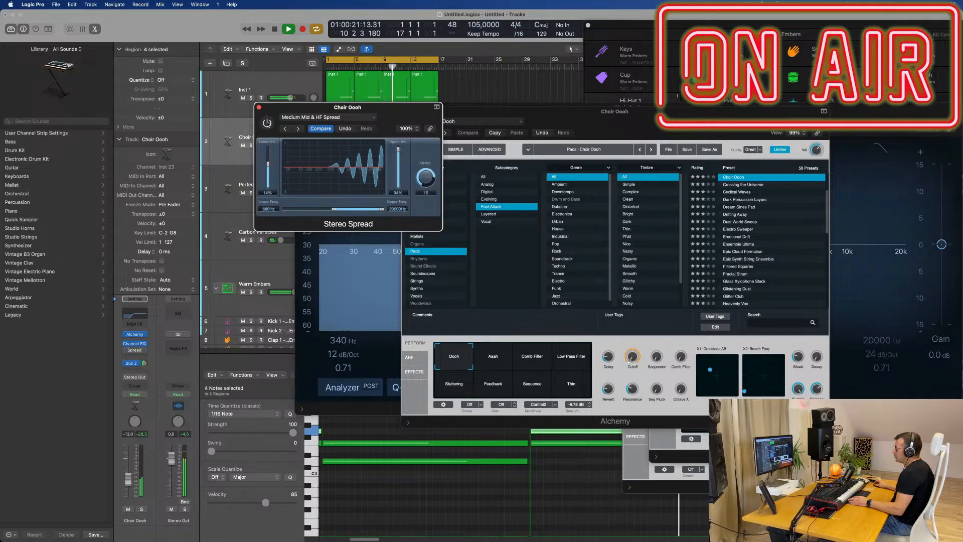
# Load the Medium HF Spread preset in Stereo Spread and close the plug-in window.
pyautogui.click(330, 118)
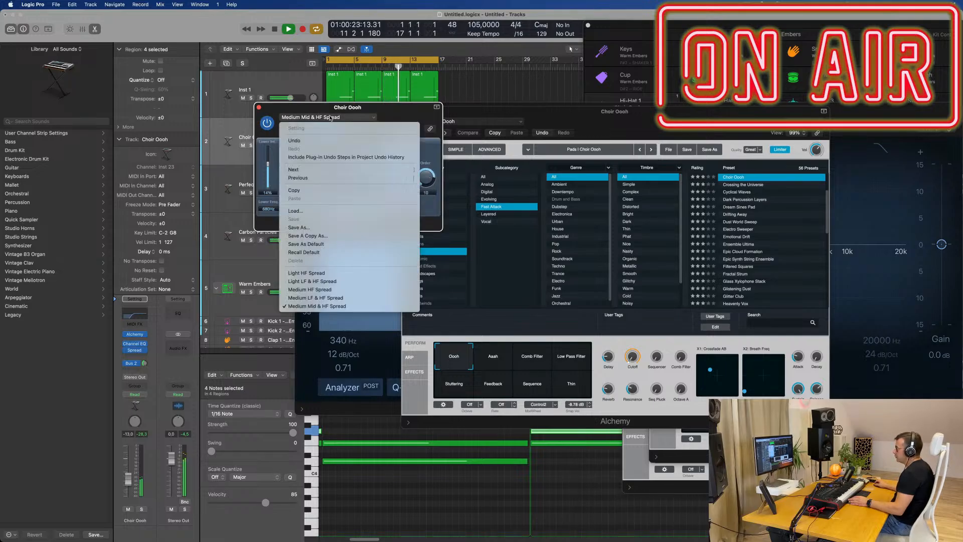
pyautogui.click(326, 290)
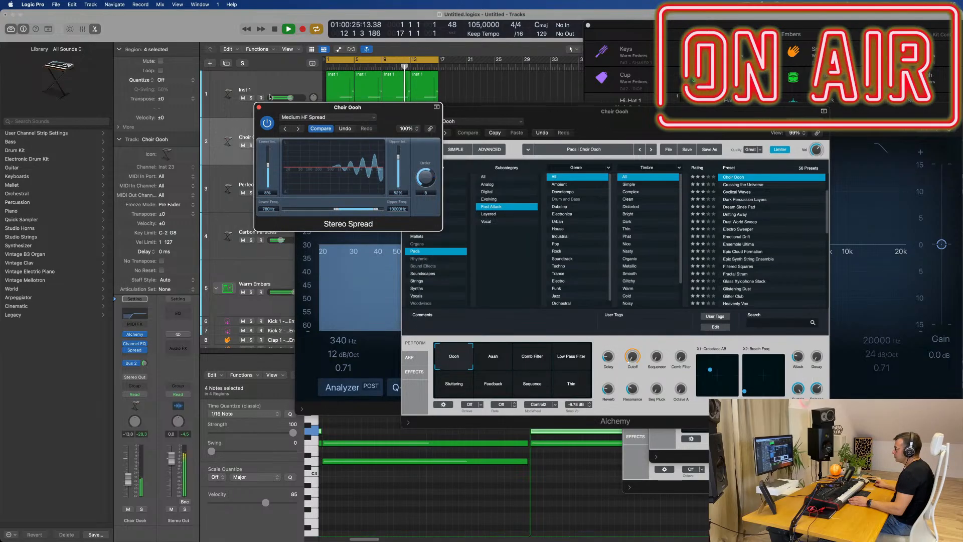
pyautogui.click(259, 108)
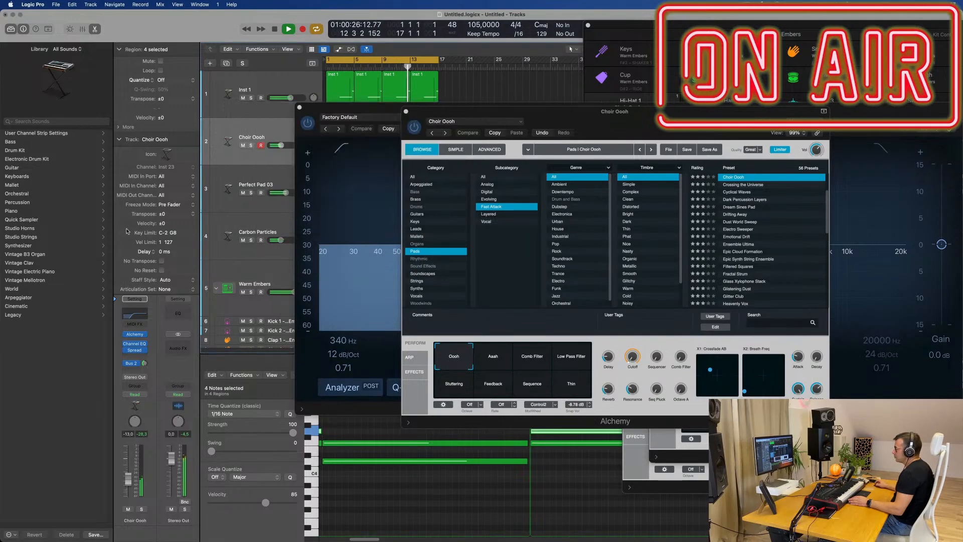
# Replace the Choir Oooh track's Stereo Spread with a stereo Direction Mixer and set its spread to 2.00.
pyautogui.click(142, 352)
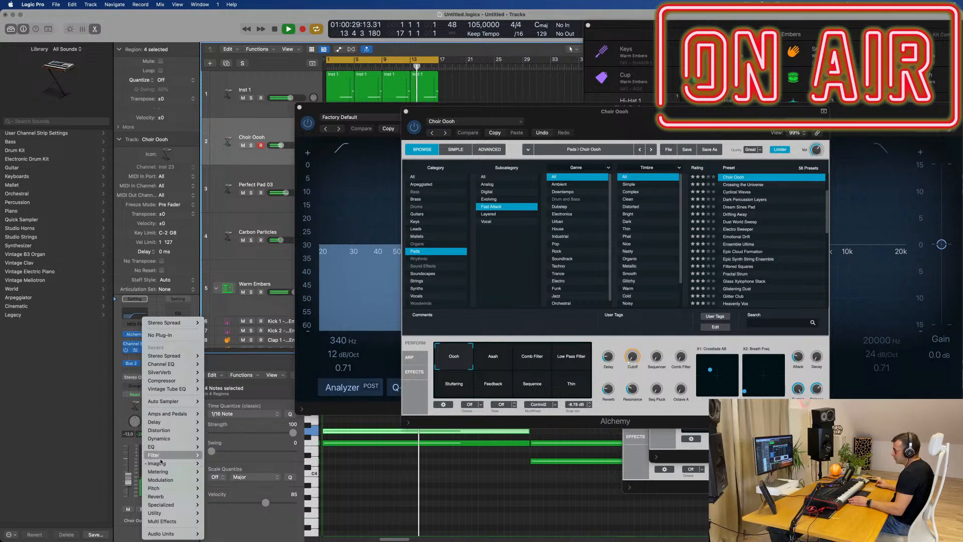
pyautogui.moveTo(161, 463)
pyautogui.moveTo(225, 472)
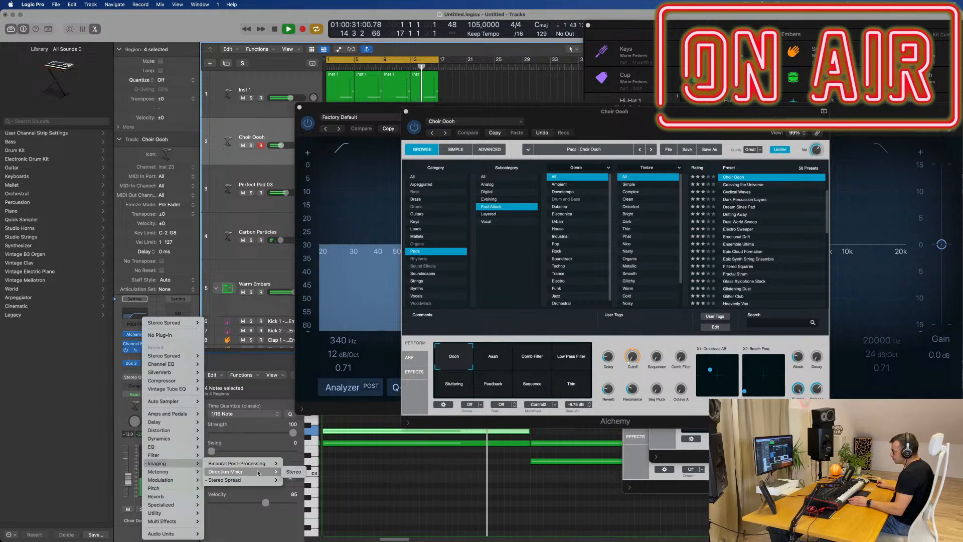
pyautogui.click(294, 472)
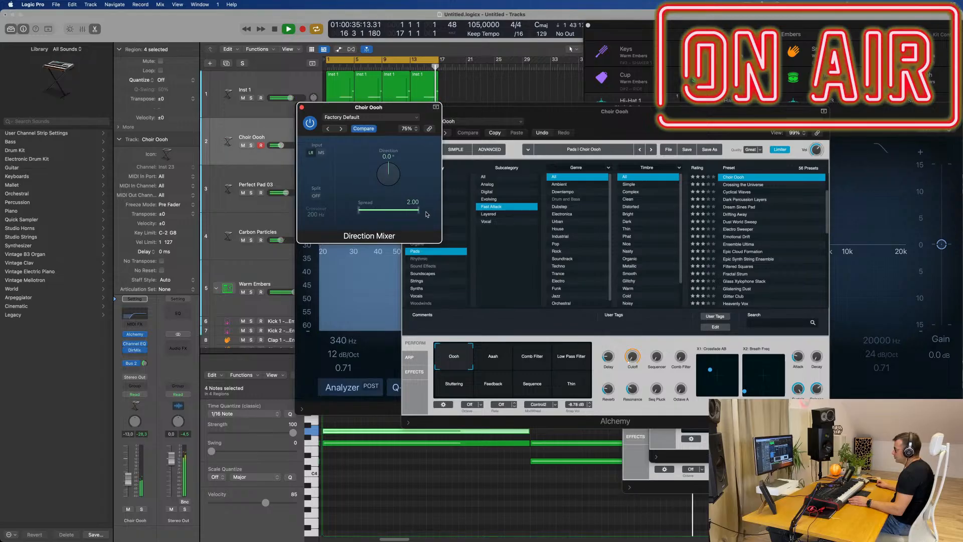
# Turn on the Direction Mixer's split with Spread Low at 0.34, and raise the Choir Oooh track's volume.
pyautogui.click(315, 196)
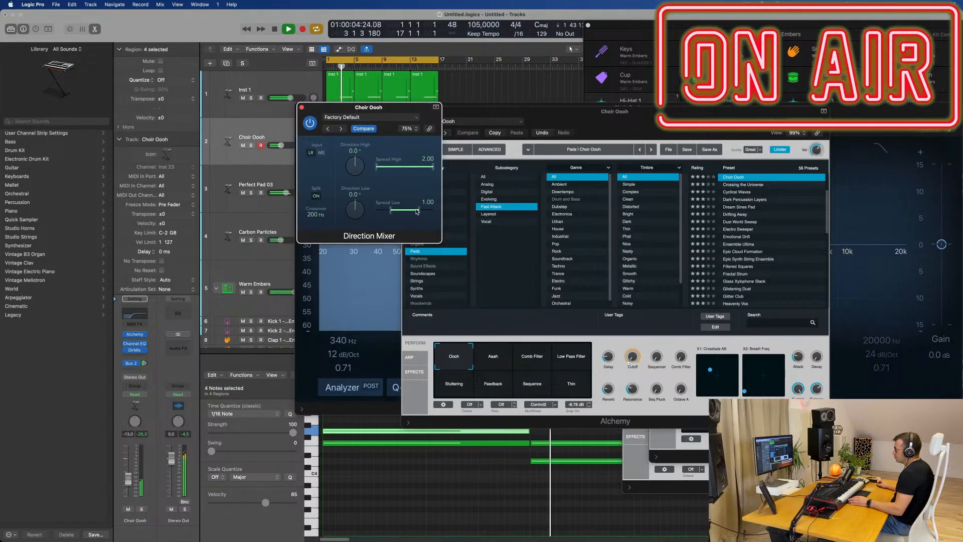
pyautogui.moveTo(416, 211); pyautogui.dragTo(405, 210)
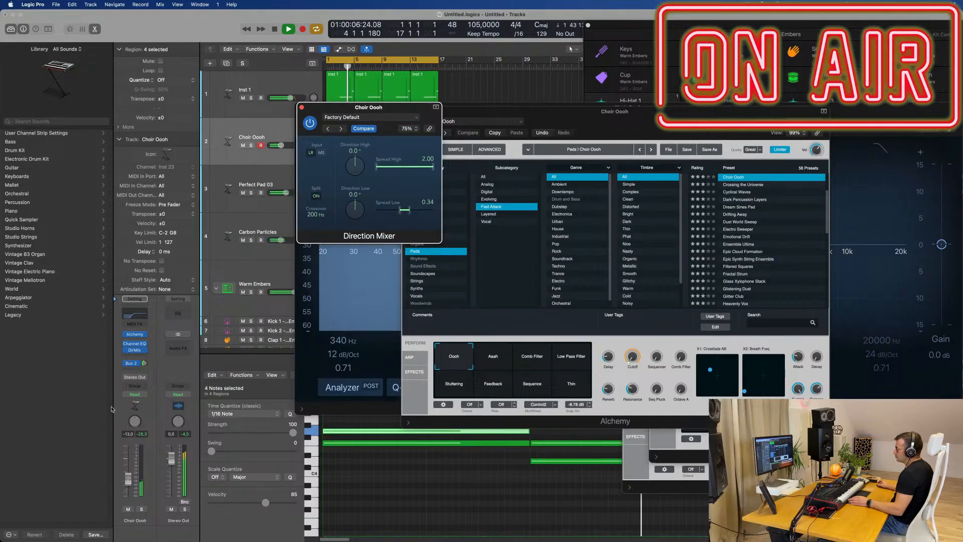
pyautogui.click(129, 469)
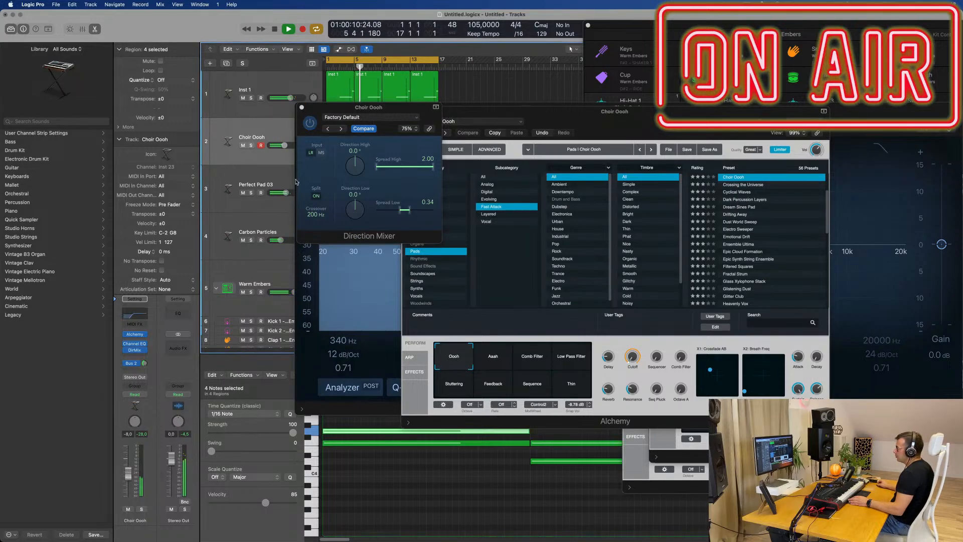
# Compare the choir with the Direction Mixer bypassed, lower the Choir Oooh volume to about -12.6 dB, and close its plug-in windows.
pyautogui.click(312, 123)
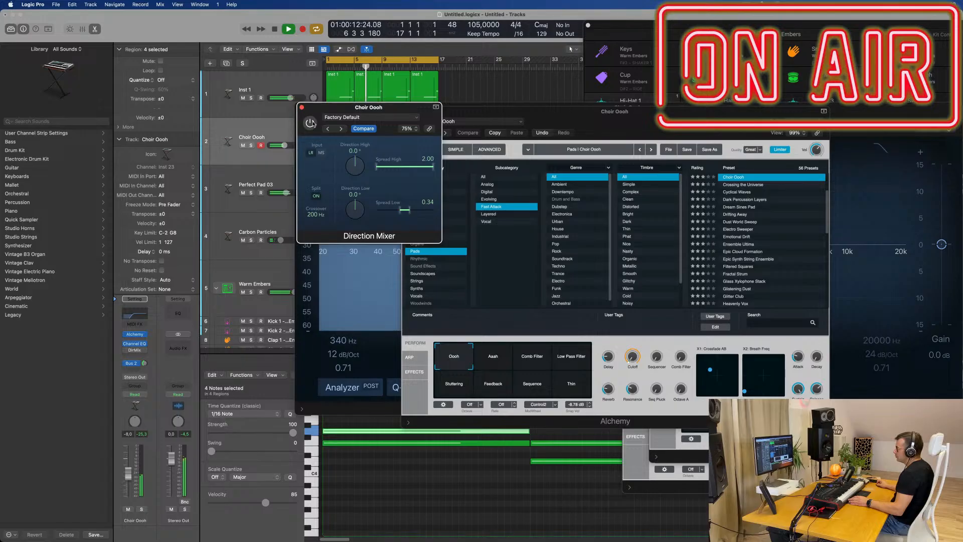
pyautogui.click(301, 108)
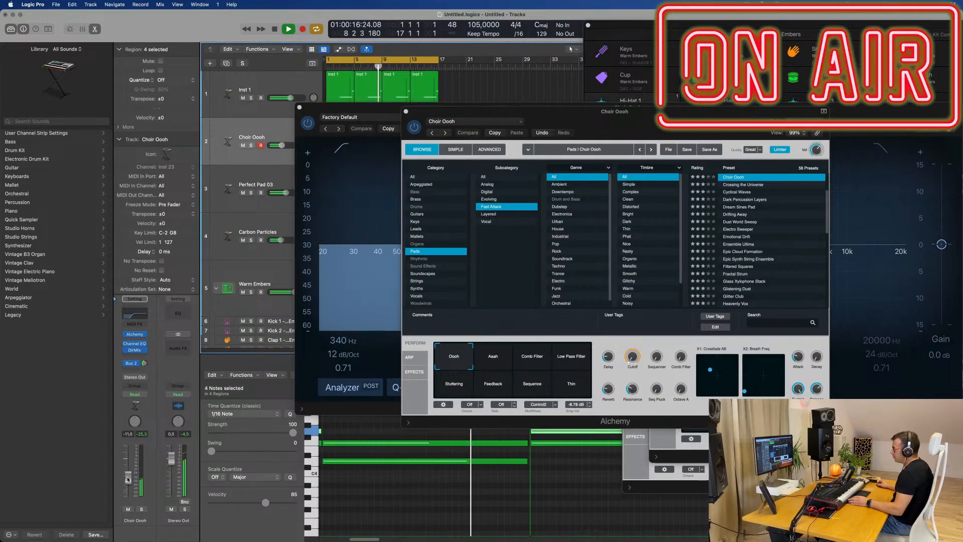
pyautogui.moveTo(127, 479); pyautogui.dragTo(127, 481)
pyautogui.click(406, 112)
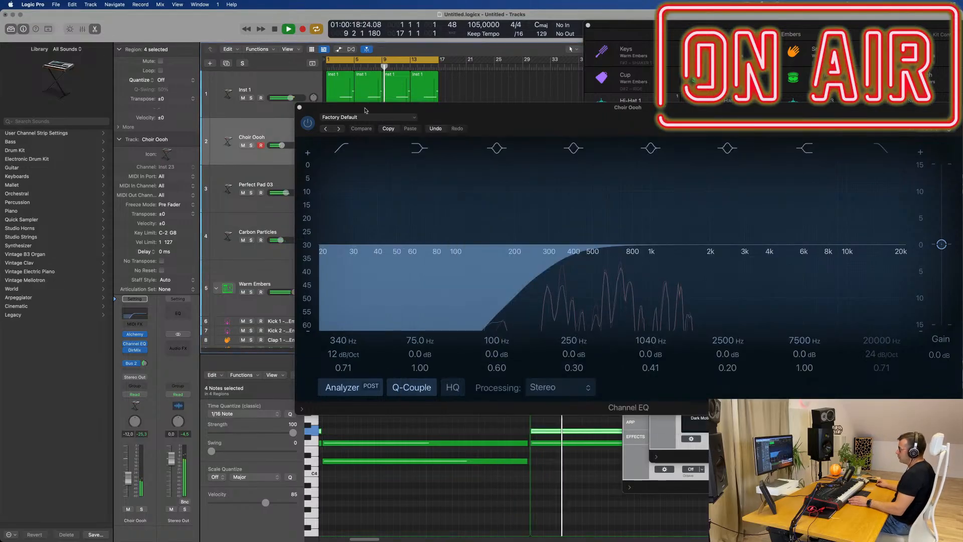
pyautogui.click(300, 108)
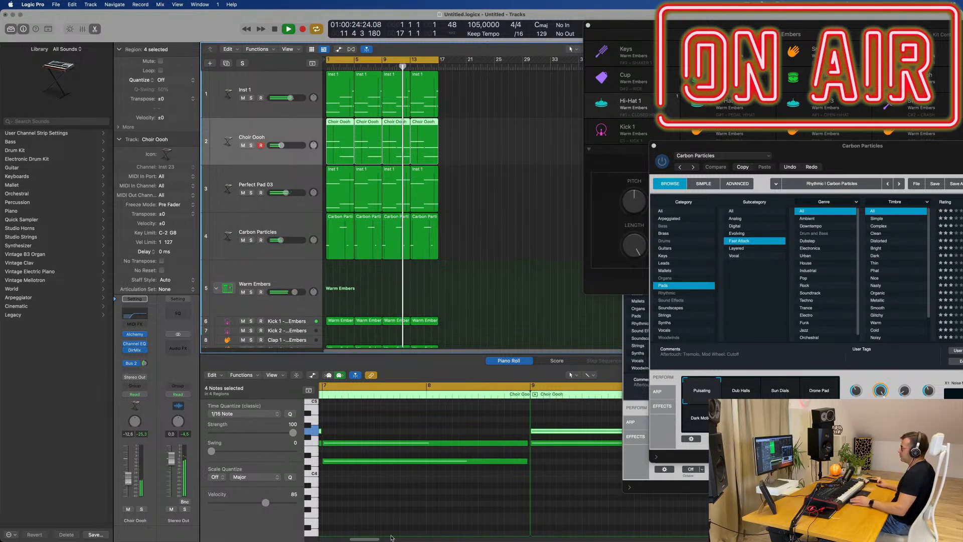
# Name and color all regions in the project by their tracks.
pyautogui.scroll(-5, 421, 462)
pyautogui.scroll(2, 452, 270)
pyautogui.scroll(-4, 459, 256)
pyautogui.scroll(5, 462, 215)
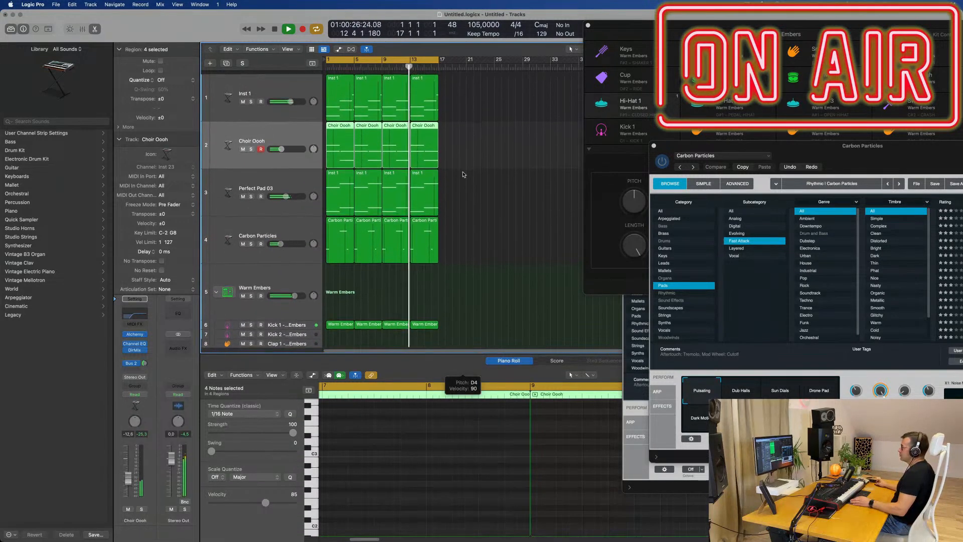
pyautogui.scroll(4, 489, 180)
pyautogui.scroll(-3, 502, 187)
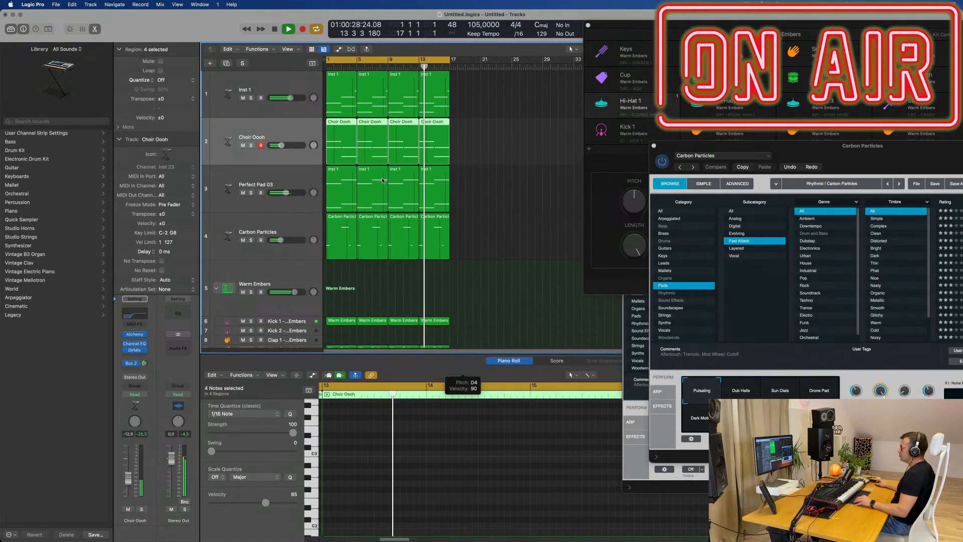
pyautogui.scroll(-5, 401, 210)
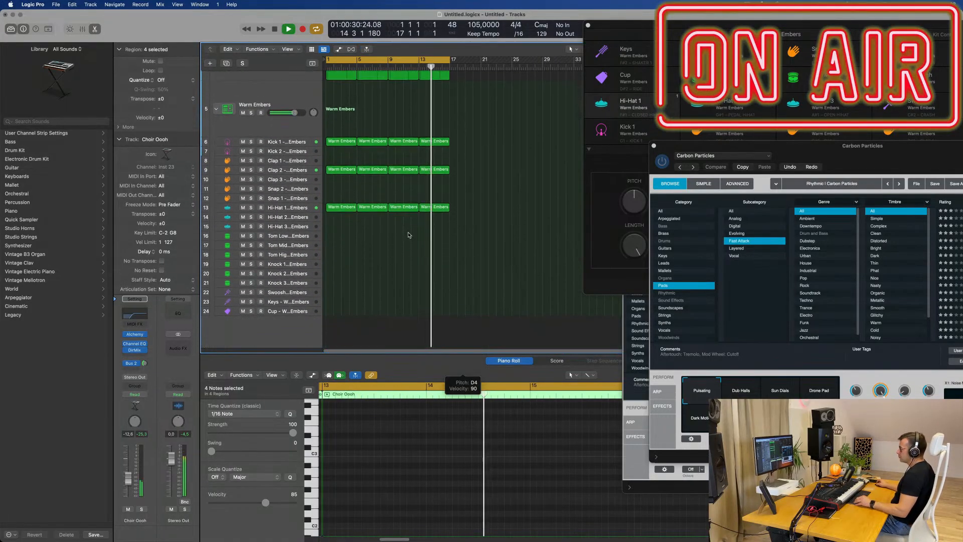
pyautogui.scroll(-1, 408, 235)
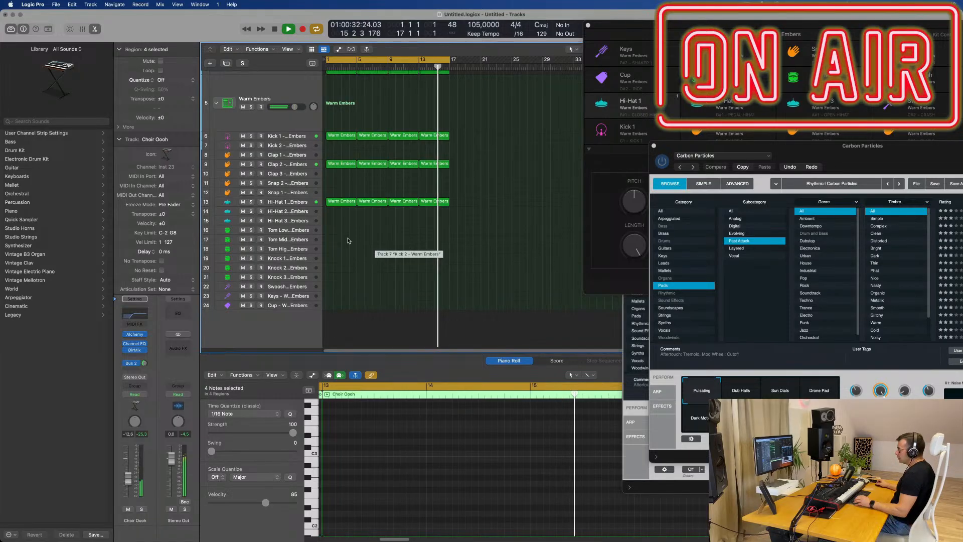
pyautogui.click(343, 165)
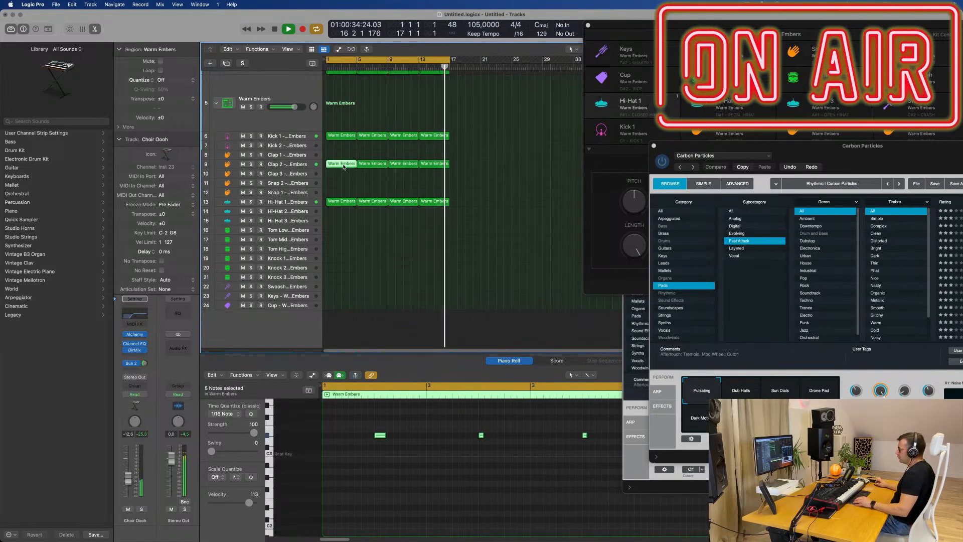
pyautogui.press('super+a')
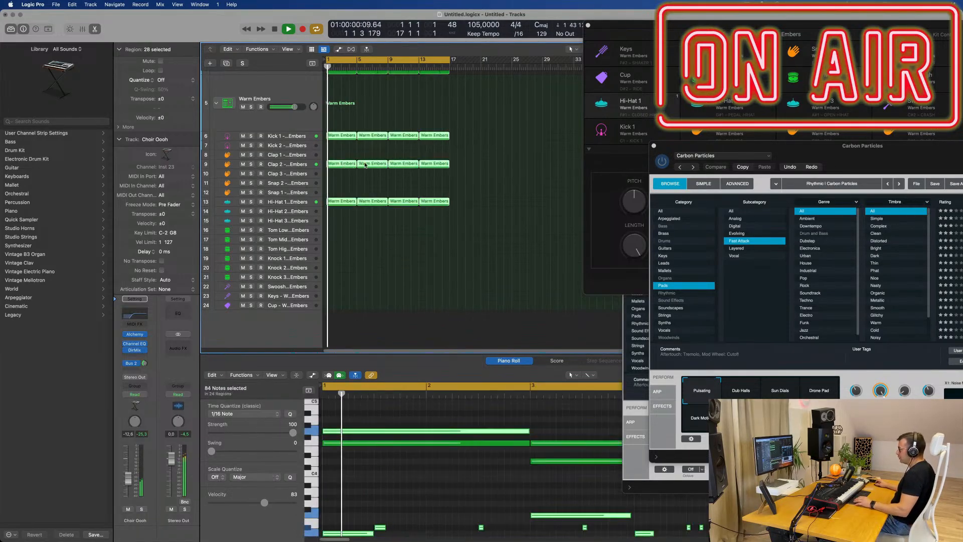
pyautogui.rightClick(365, 164)
pyautogui.click(397, 169)
pyautogui.rightClick(370, 165)
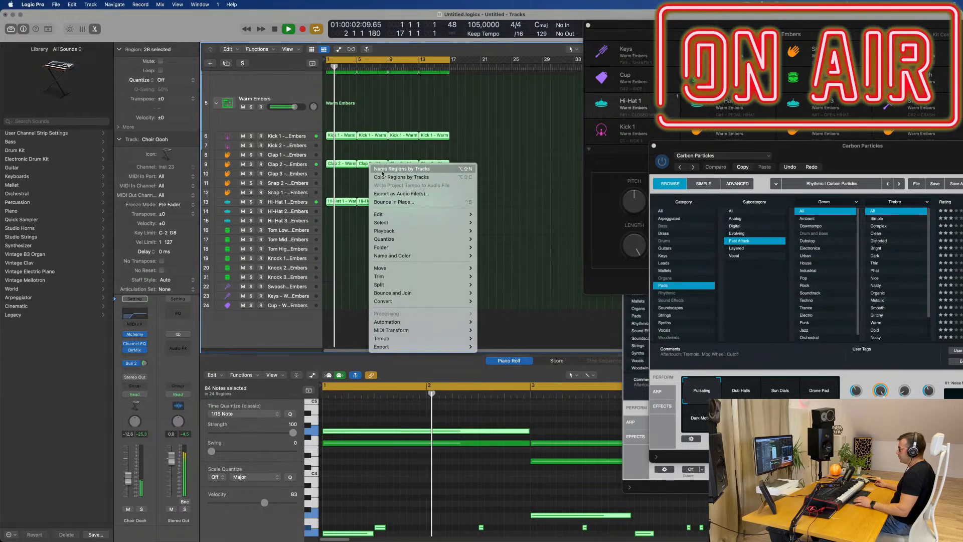
pyautogui.click(384, 177)
# Copy the first Hi-Hat 1 region onto the Tom High track at bar 1 and play it.
pyautogui.click(336, 202)
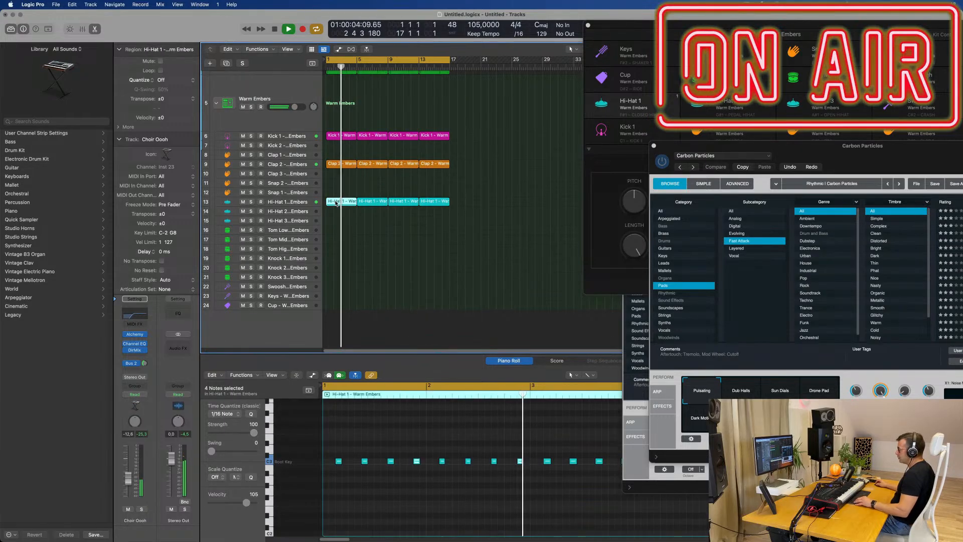
pyautogui.moveTo(335, 220); pyautogui.dragTo(335, 250)
pyautogui.press('space')
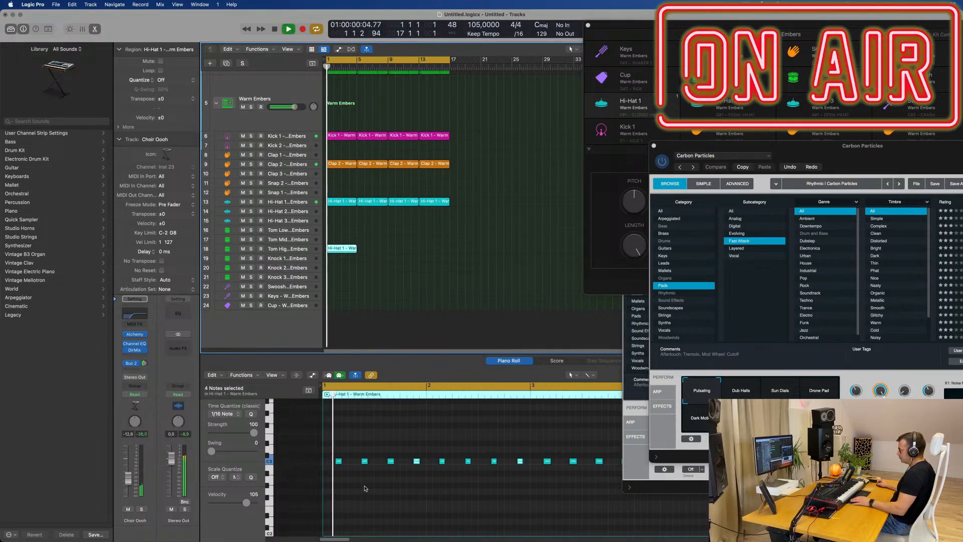
# Thin out the copied Tom High region by deleting notes, keeping only the first note of each bar.
pyautogui.hscroll(-3, 365, 485)
pyautogui.press('Return')
pyautogui.moveTo(351, 451); pyautogui.dragTo(562, 473)
pyautogui.press('Delete')
pyautogui.press('Return')
pyautogui.press('Delete')
pyautogui.press('space')
pyautogui.press('Return')
pyautogui.press('space')
pyautogui.press('Delete')
pyautogui.press('Delete')
pyautogui.moveTo(524, 446); pyautogui.dragTo(317, 486)
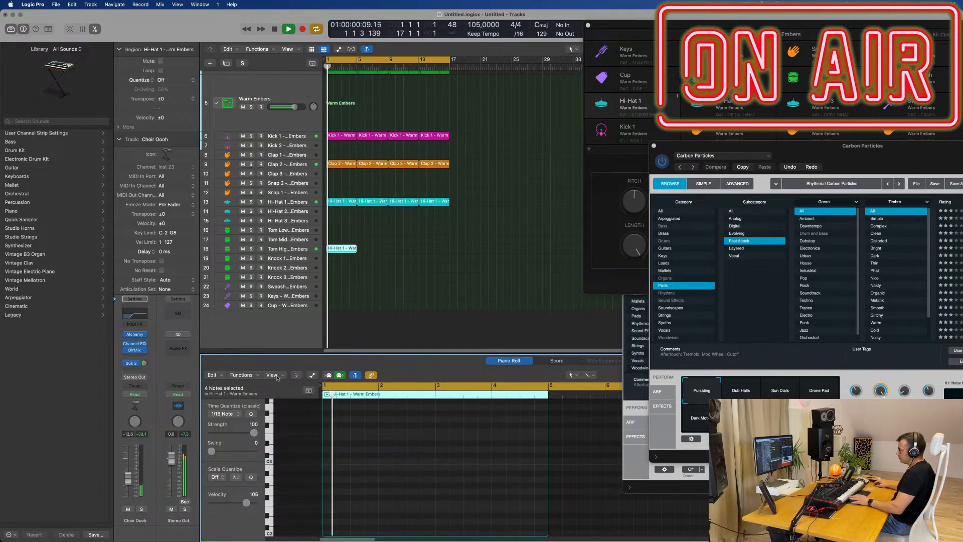
# Select the Tom High track and set its volume to about -12 dB during playback.
pyautogui.click(296, 249)
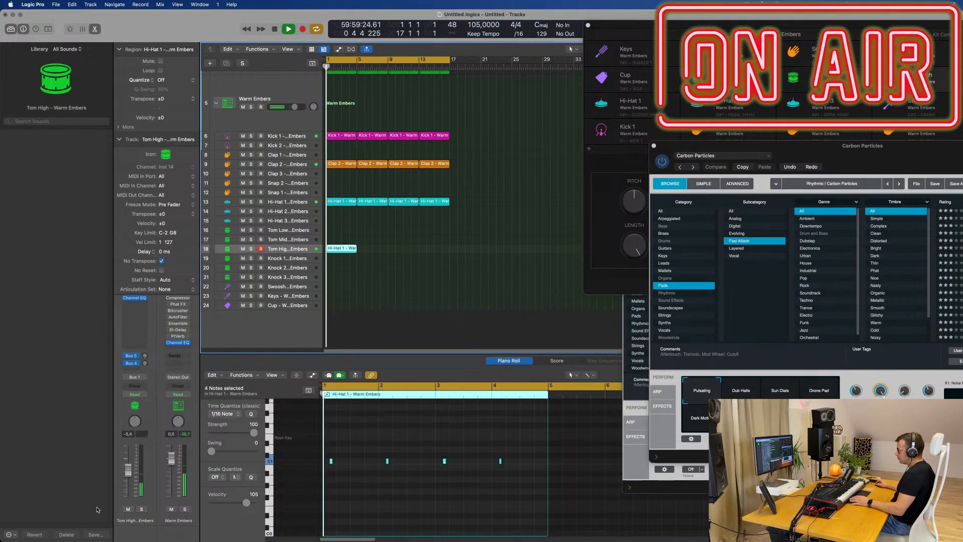
pyautogui.press('space')
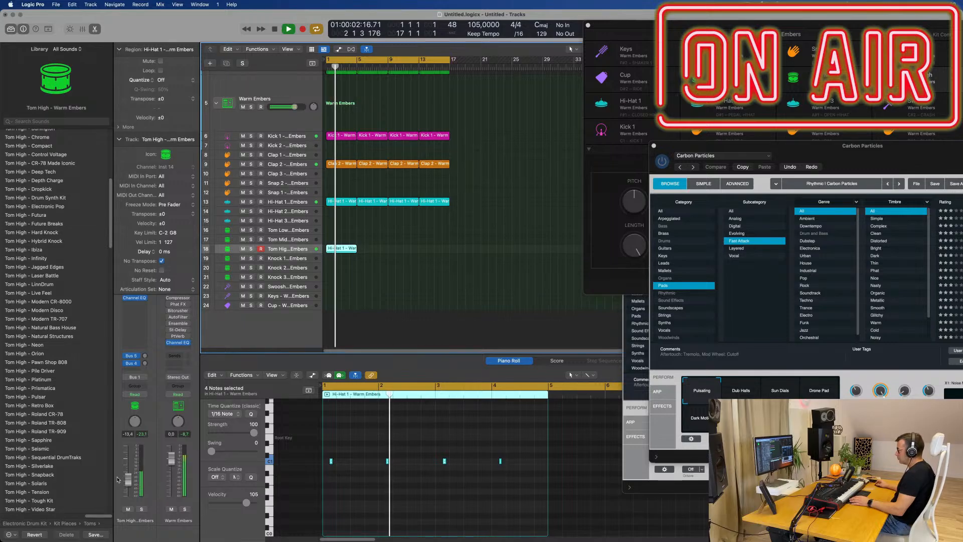
pyautogui.moveTo(128, 480); pyautogui.dragTo(128, 478)
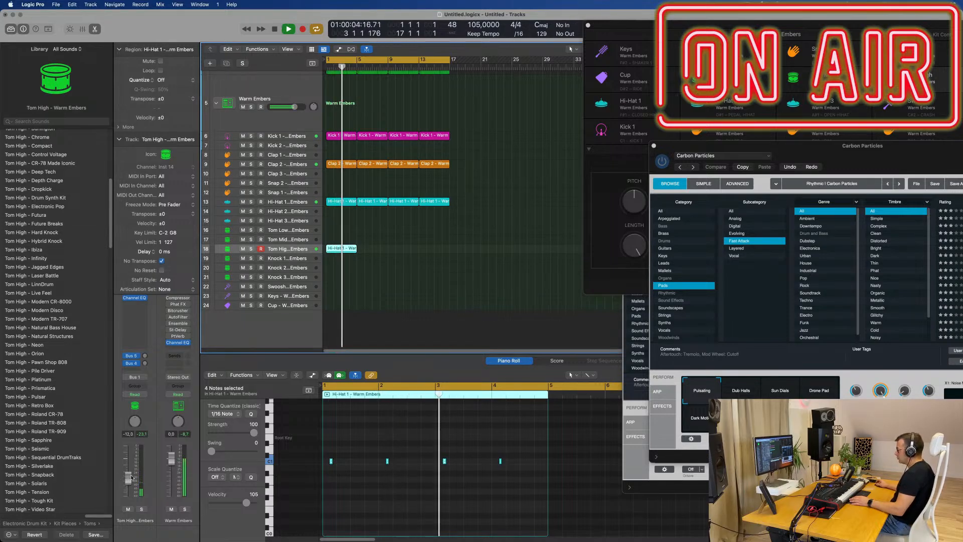
# Repeat the Tom High region three times so the pattern runs to the end of the 16-bar loop.
pyautogui.moveTo(371, 248); pyautogui.dragTo(348, 250)
pyautogui.press('super+r')
pyautogui.press('super+r')
pyautogui.press('super+r')
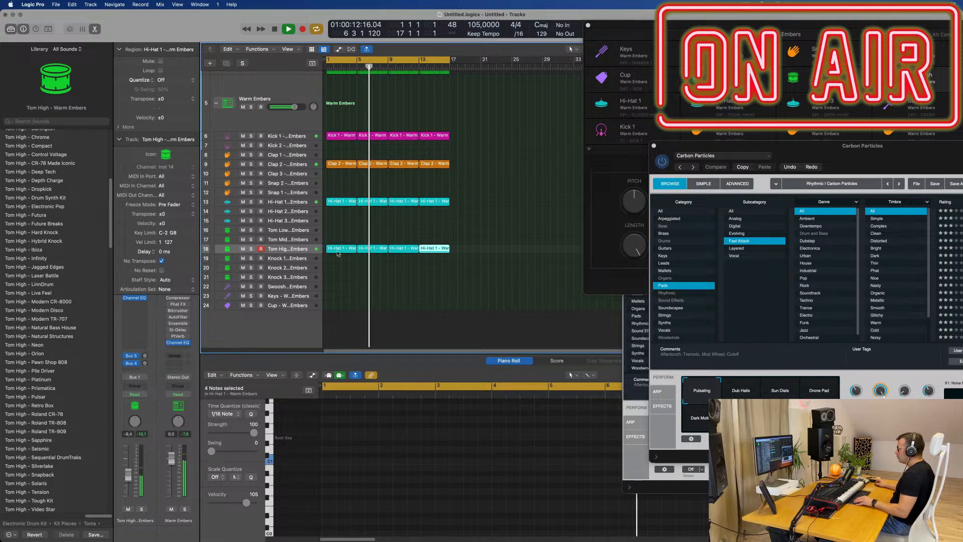
# Copy the first Tom High region onto the Knock 1 track and rework its notes into two close hits per bar.
pyautogui.click(340, 248)
pyautogui.moveTo(340, 253); pyautogui.dragTo(341, 258)
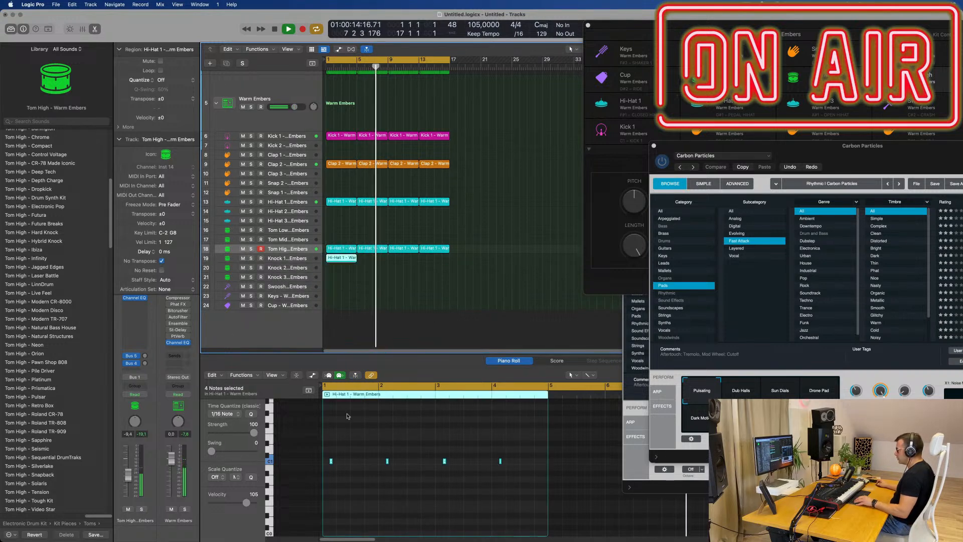
pyautogui.moveTo(516, 452); pyautogui.dragTo(379, 463)
pyautogui.press('super+Right')
pyautogui.press('super+Right')
pyautogui.press('super+Right')
pyautogui.press('super+Right')
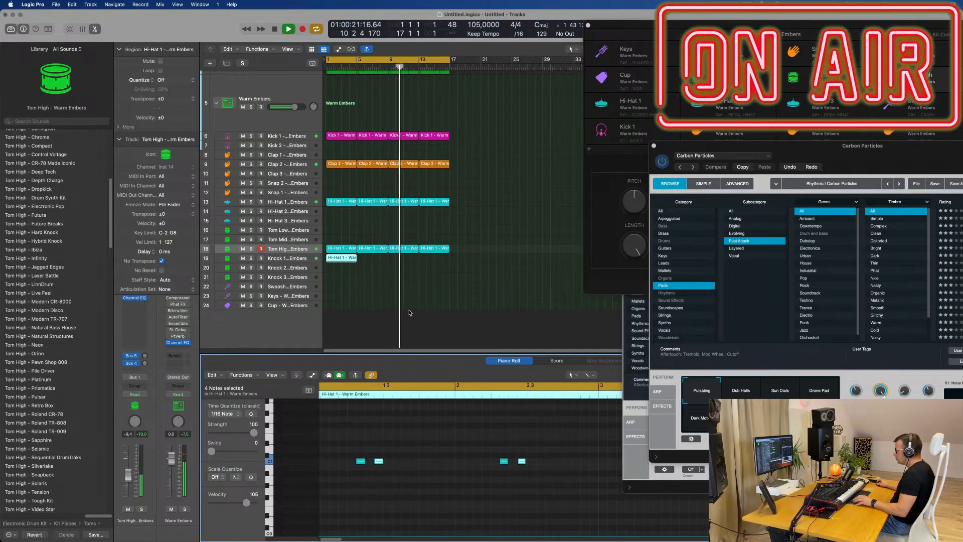
# Select the Knock 1 track and set its volume to about -15.4 dB while the pattern plays.
pyautogui.click(297, 259)
pyautogui.press('space')
pyautogui.press('space')
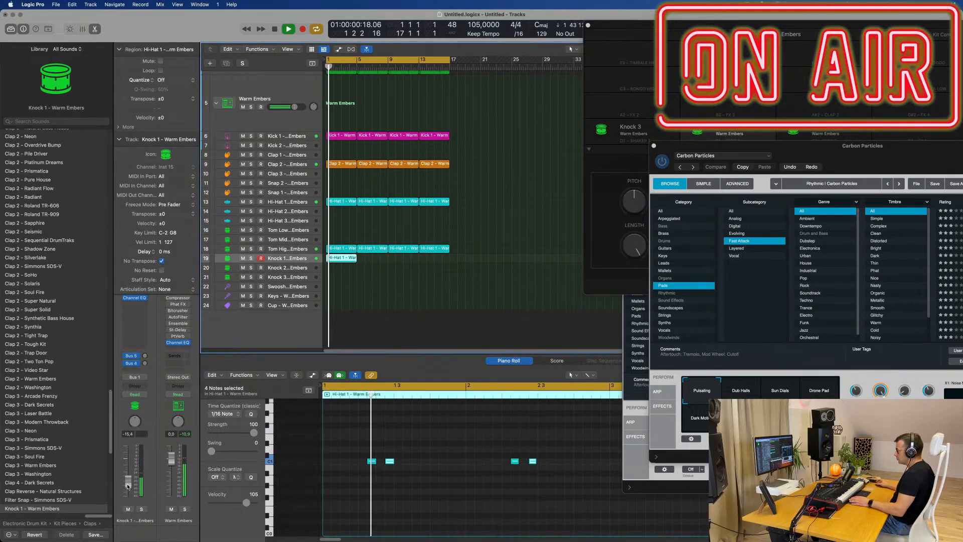
pyautogui.click(354, 483)
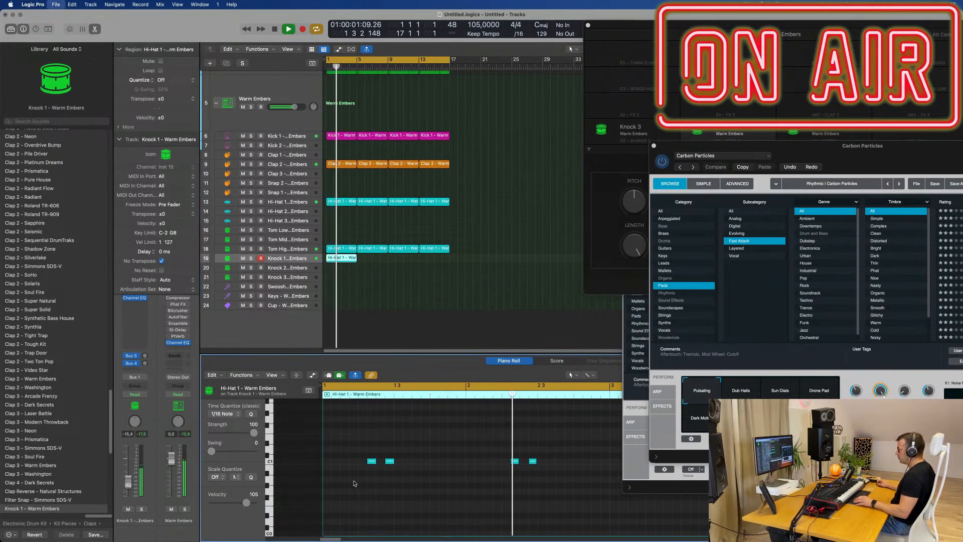
pyautogui.press('super+s')
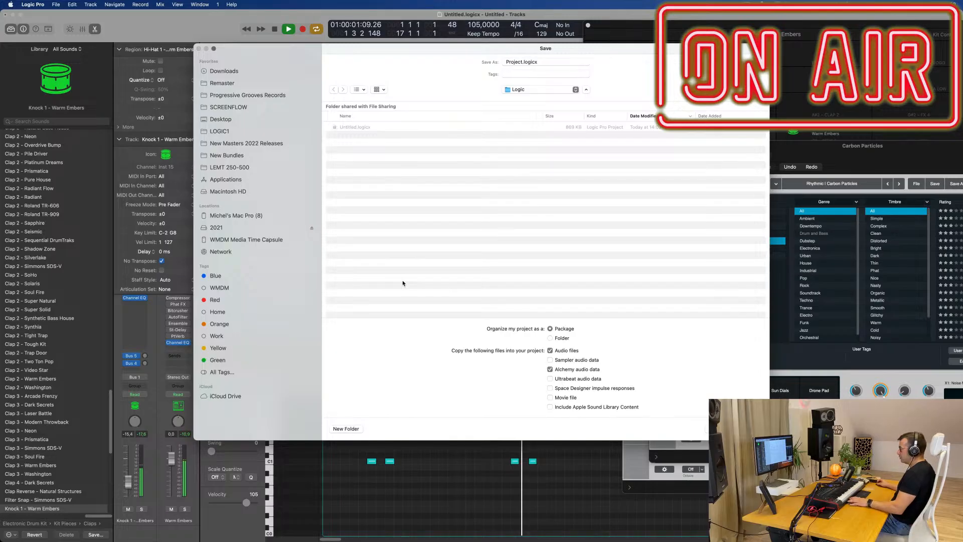
pyautogui.press('Escape')
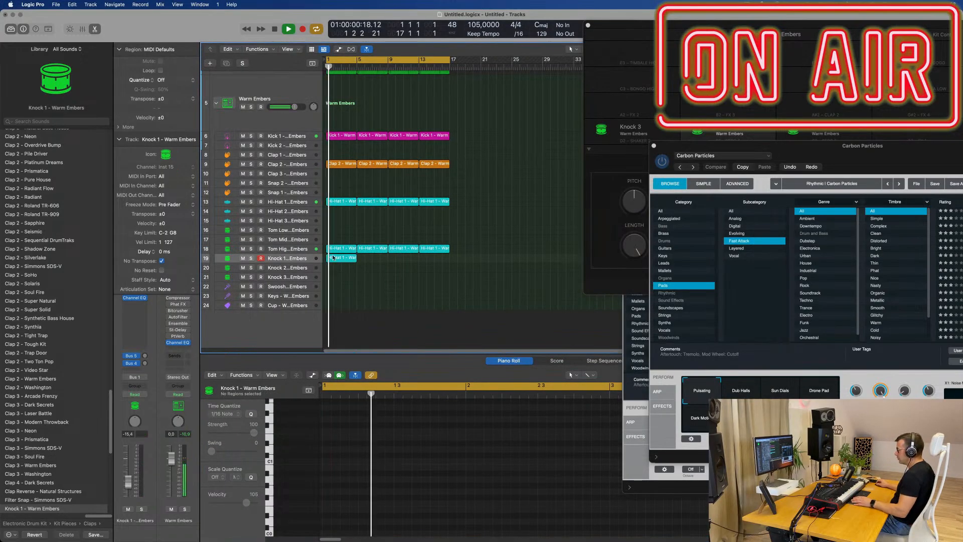
# Select the Knock 1 region and transpose all its notes to the track's root key.
pyautogui.click(333, 258)
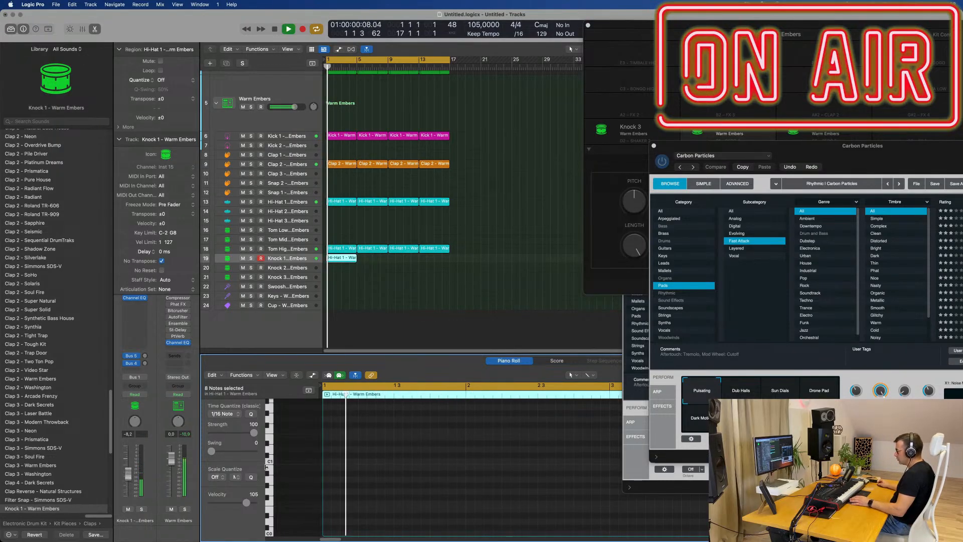
pyautogui.scroll(5, 300, 466)
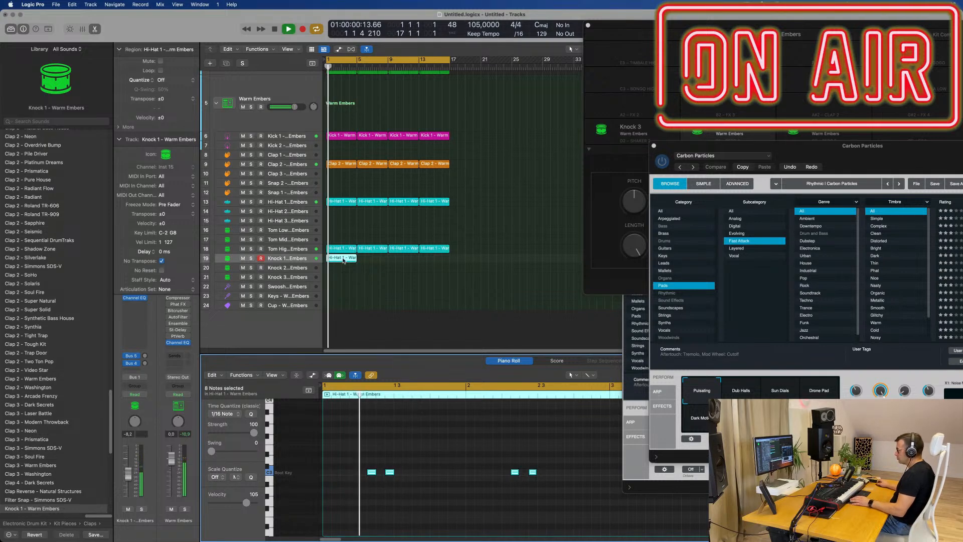
# Try the Knock 1 region on the Cup and neighbouring drum tracks during playback, and return it to Knock 1.
pyautogui.moveTo(344, 261); pyautogui.dragTo(346, 301)
pyautogui.press('space')
pyautogui.press('space')
pyautogui.press('space')
pyautogui.press('space')
pyautogui.press('space')
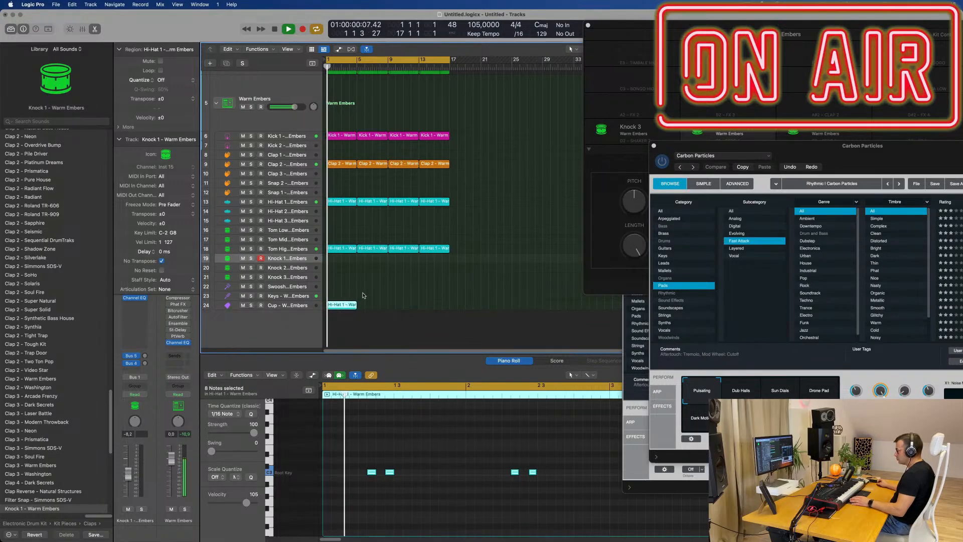
pyautogui.click(345, 294)
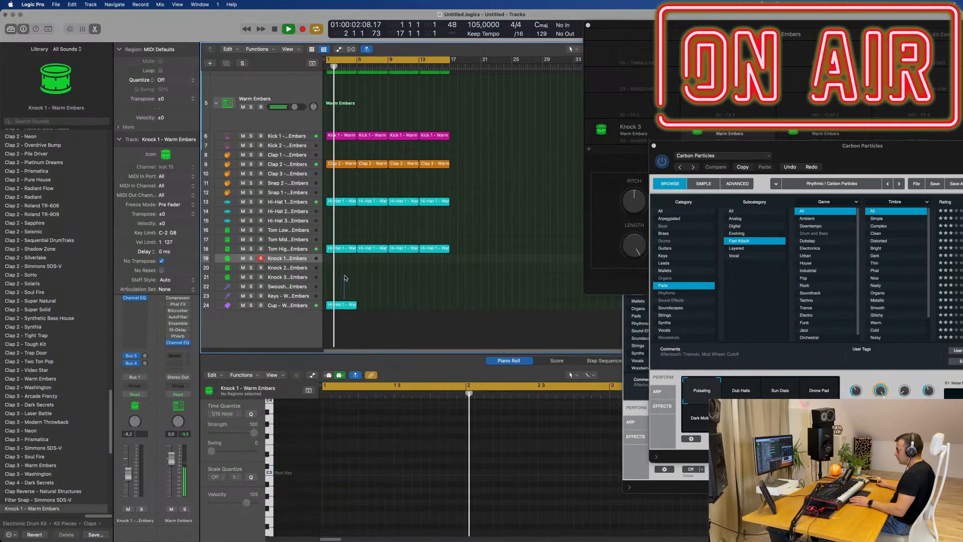
pyautogui.moveTo(335, 304); pyautogui.dragTo(344, 259)
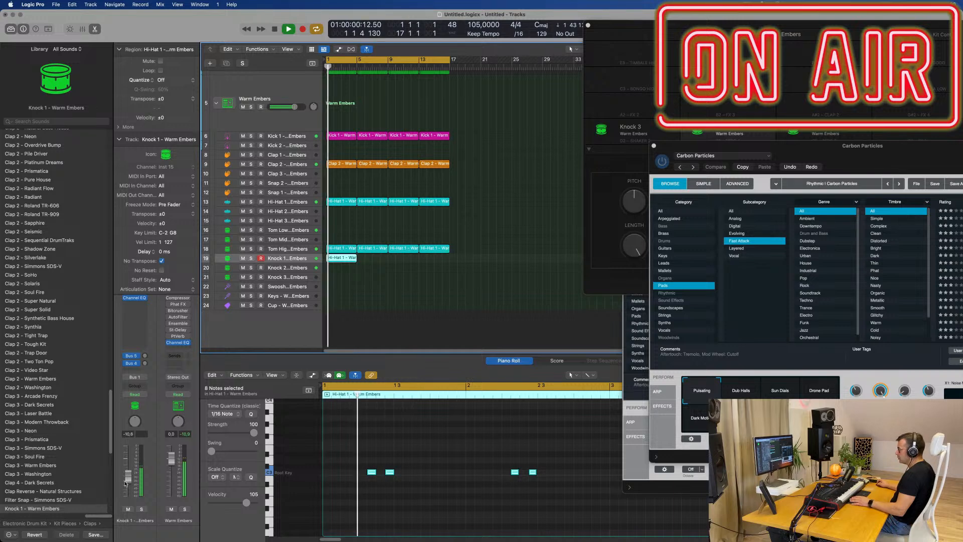
# Lower the Knock 1 volume to about -13 dB and repeat its region three times to the end of the 16-bar loop.
pyautogui.press('space')
pyautogui.press('space')
pyautogui.click(348, 302)
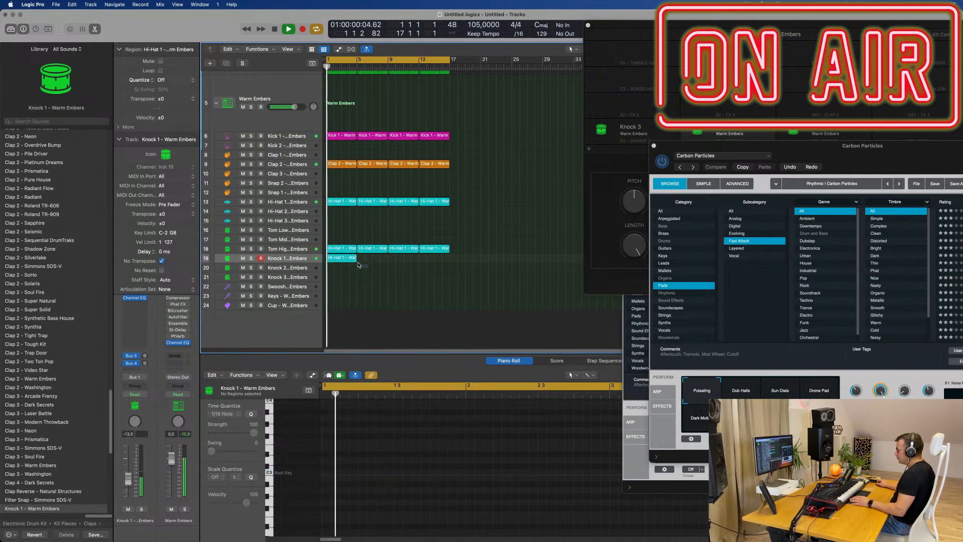
pyautogui.click(346, 259)
pyautogui.press('super+r')
pyautogui.press('super+r')
pyautogui.press('super+r')
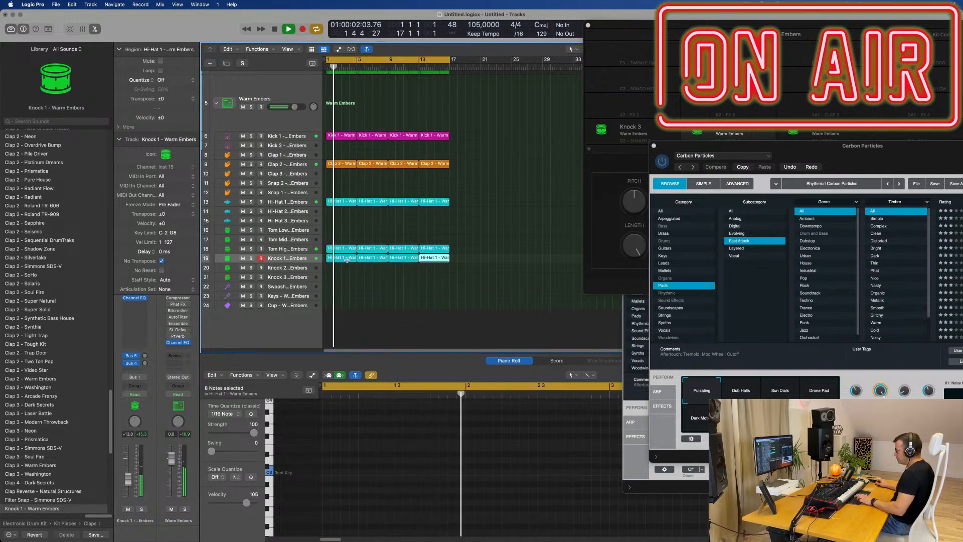
# Mute the Carbon Particles and Inst 1 tracks.
pyautogui.scroll(2, 348, 278)
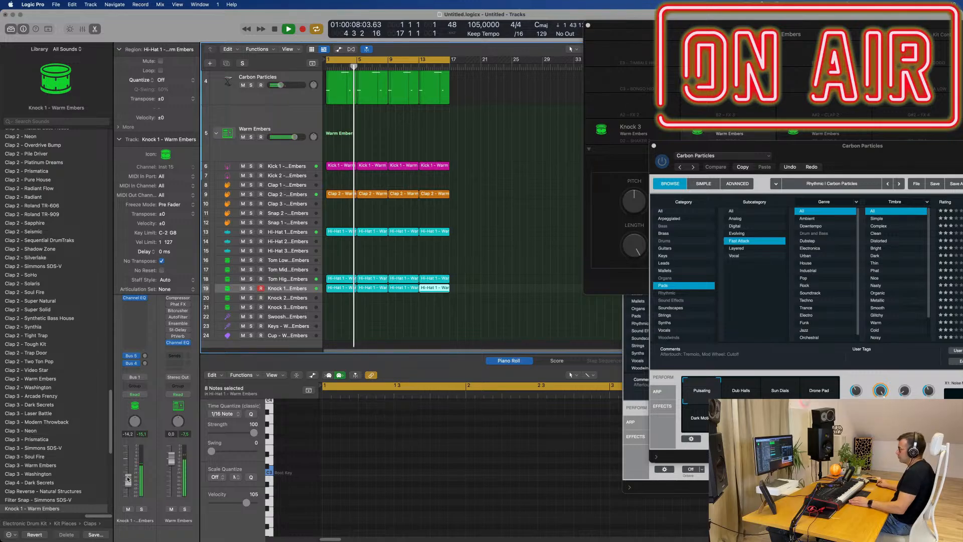
pyautogui.scroll(5, 390, 312)
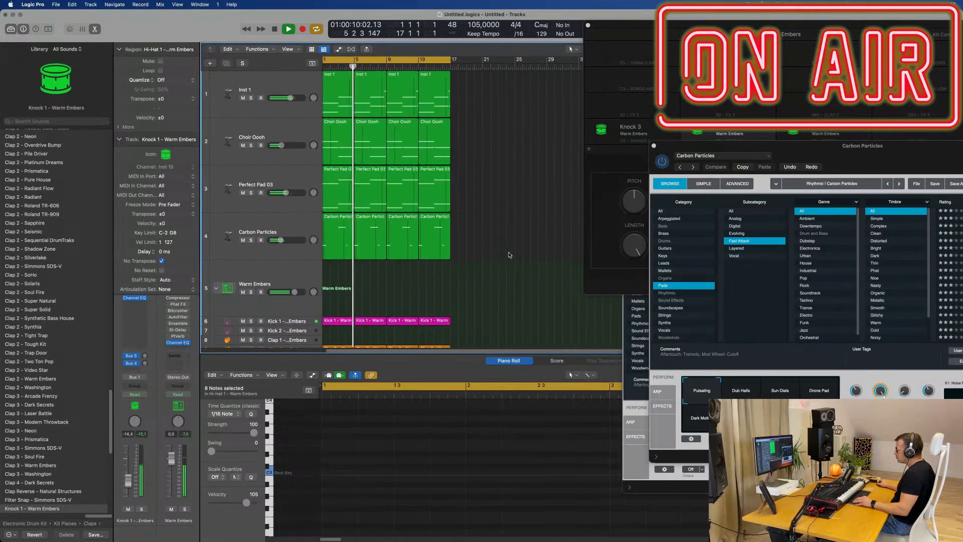
pyautogui.hscroll(-2, 509, 255)
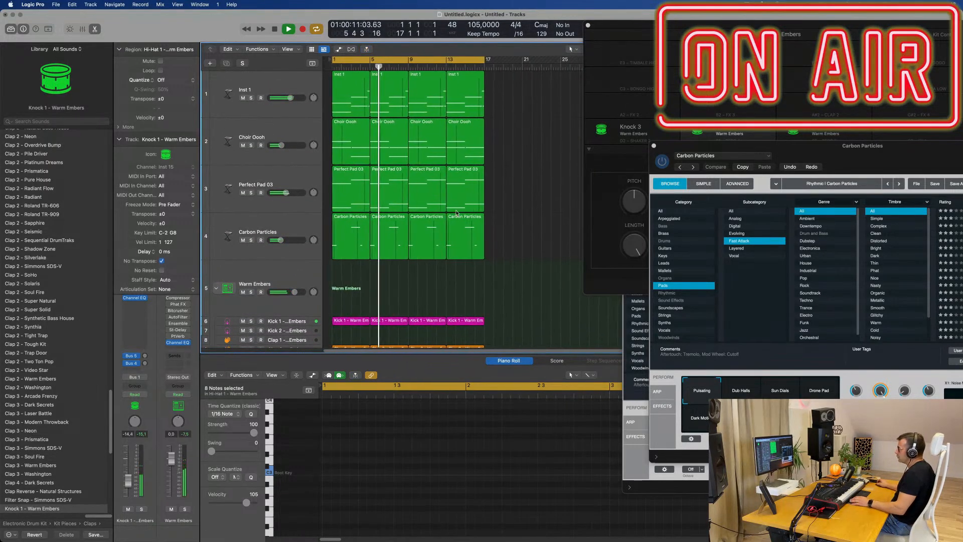
pyautogui.click(243, 240)
pyautogui.click(243, 97)
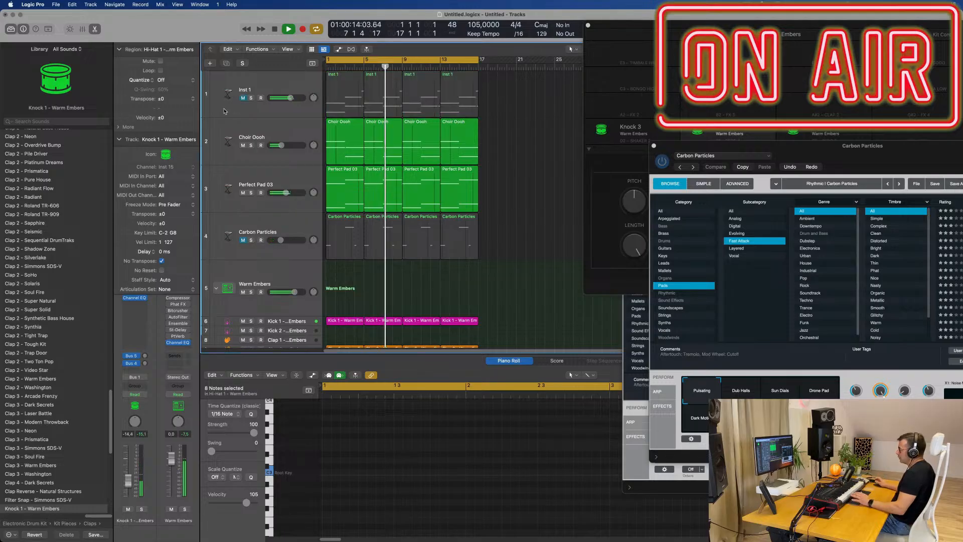
# Duplicate the Perfect Pad 03 track as a new empty instrument track.
pyautogui.scroll(2, 230, 208)
pyautogui.scroll(-3, 230, 208)
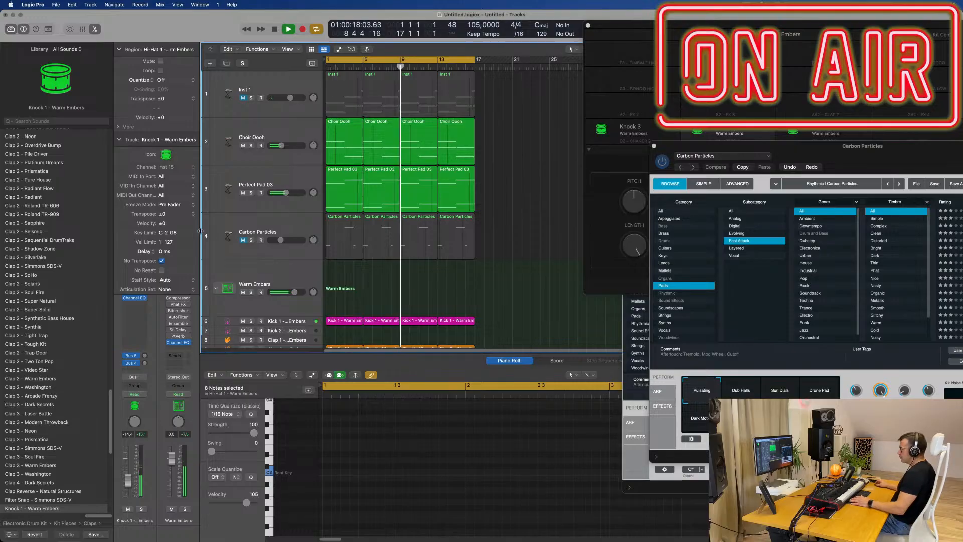
pyautogui.click(292, 224)
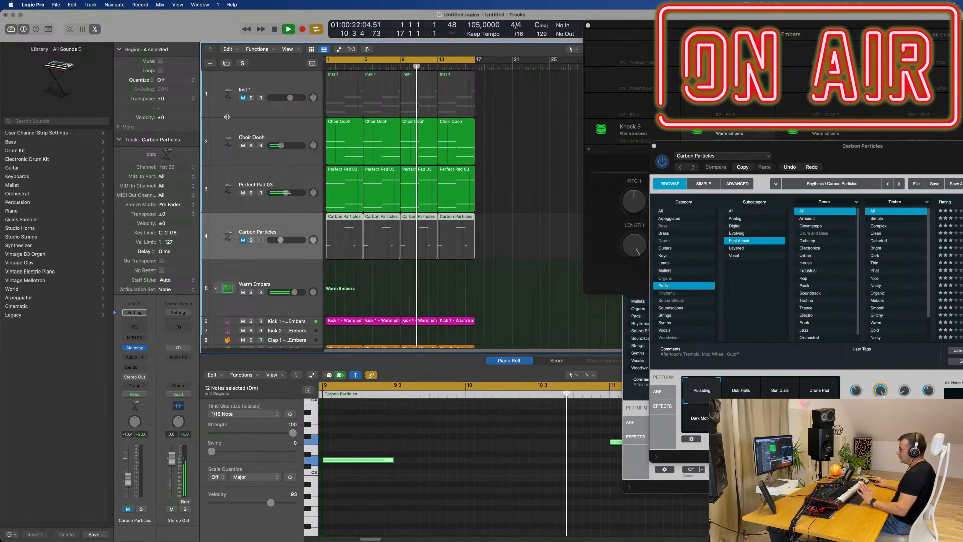
pyautogui.click(259, 151)
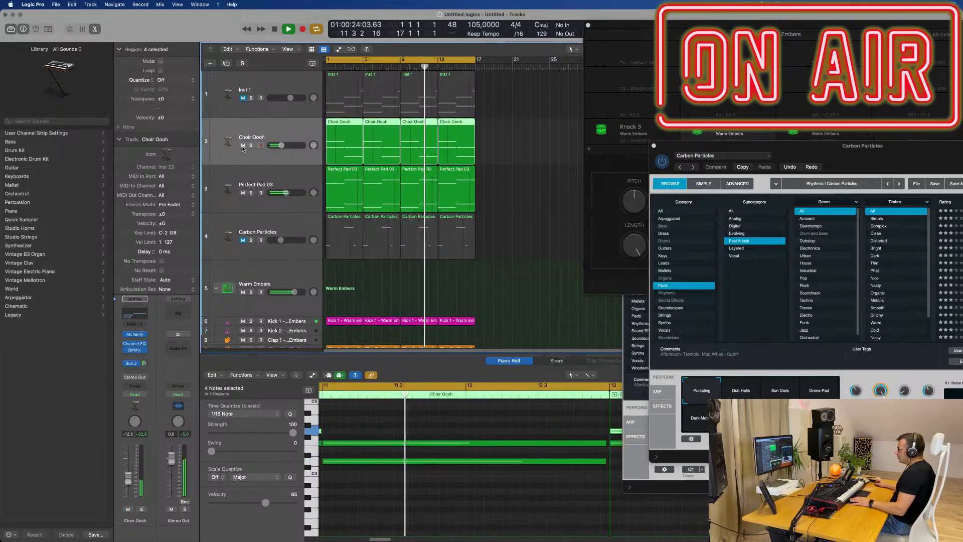
pyautogui.click(250, 195)
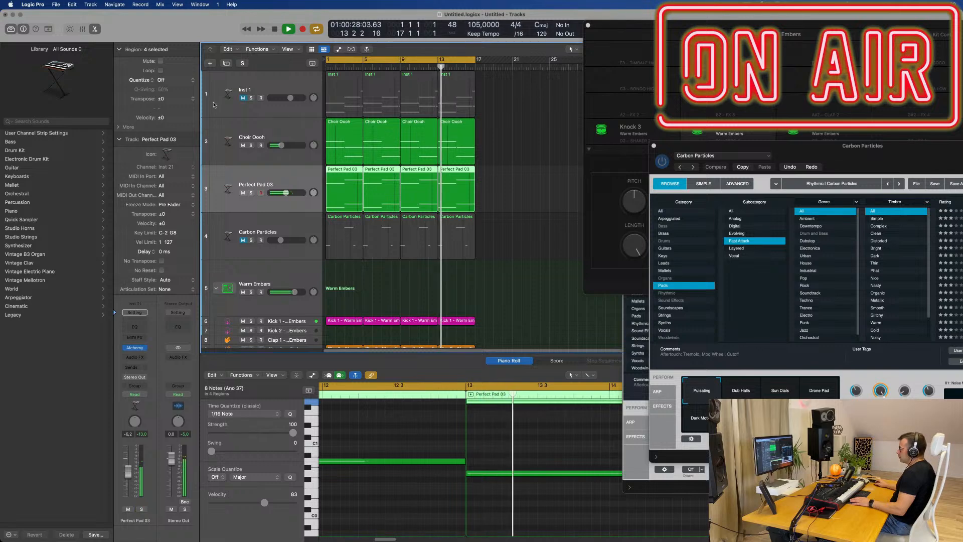
pyautogui.click(226, 64)
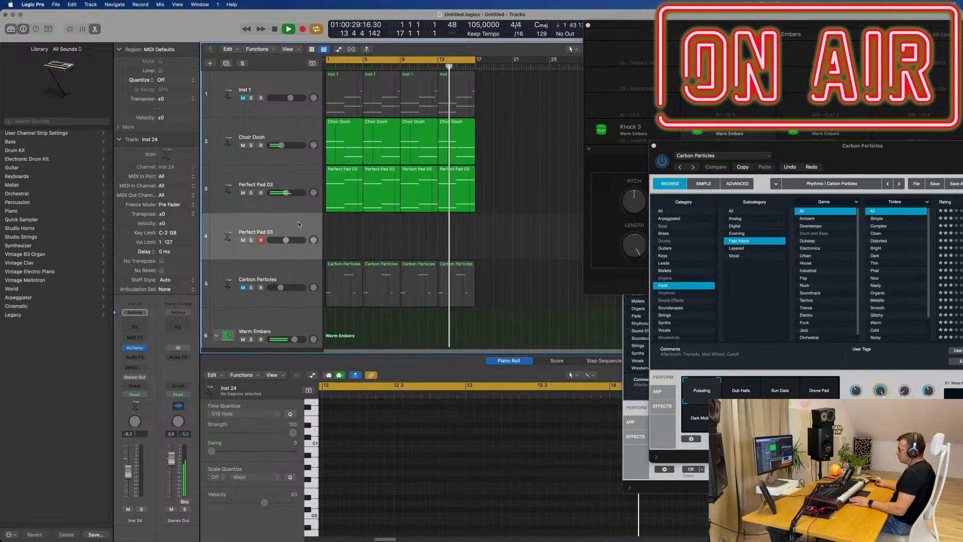
# Try a Bus 3 send on the duplicated Perfect Pad 03 track.
pyautogui.click(135, 367)
pyautogui.moveTo(150, 380)
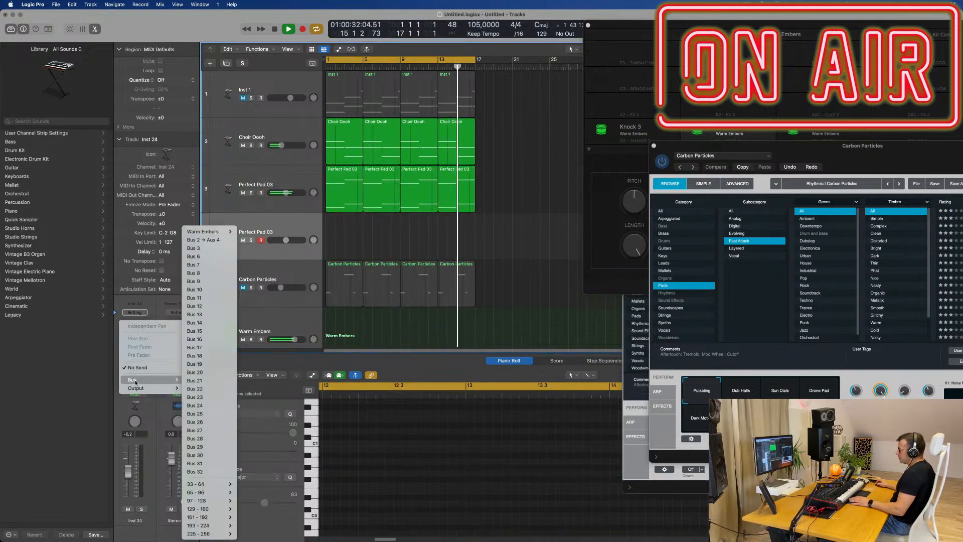
pyautogui.click(193, 248)
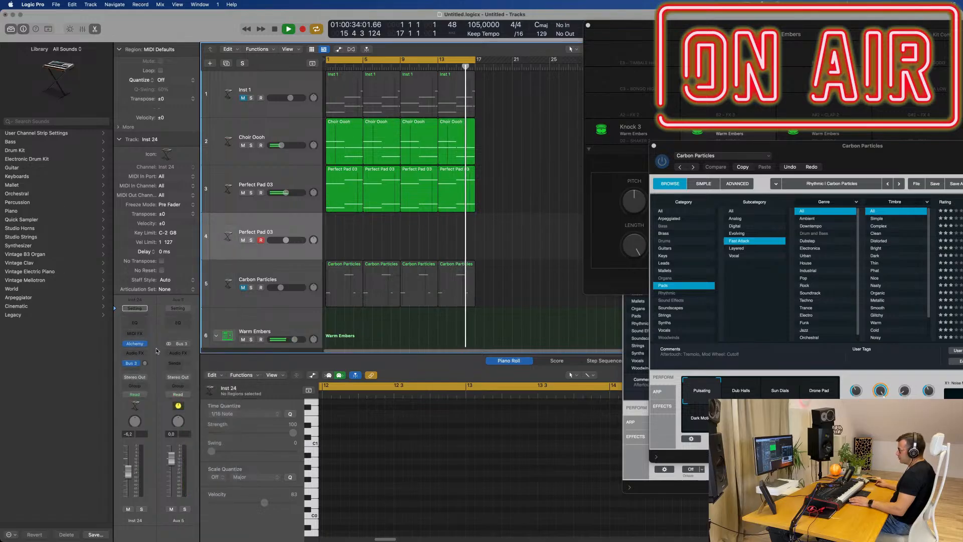
# Switch the duplicated track's send to Bus 2 and raise its level to about -2.5 dB.
pyautogui.click(131, 366)
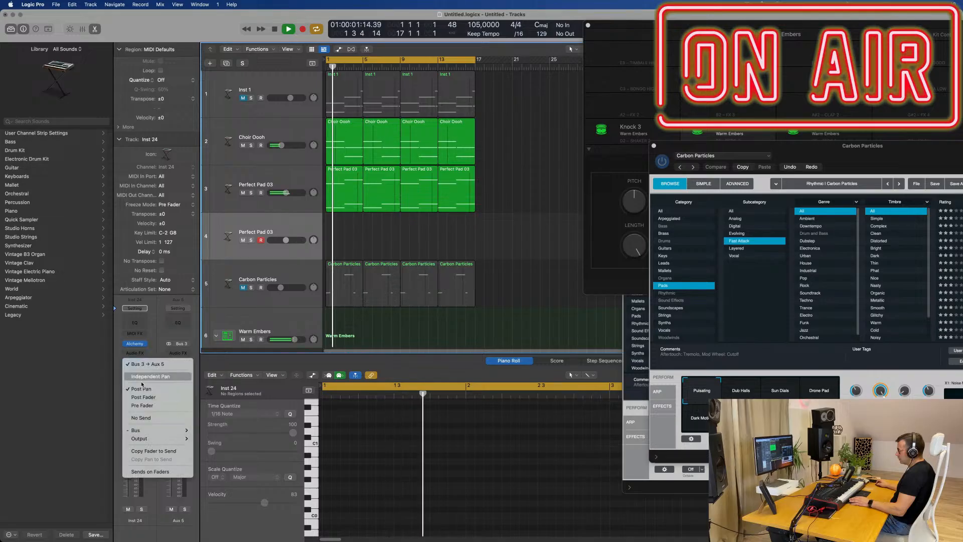
pyautogui.moveTo(150, 431)
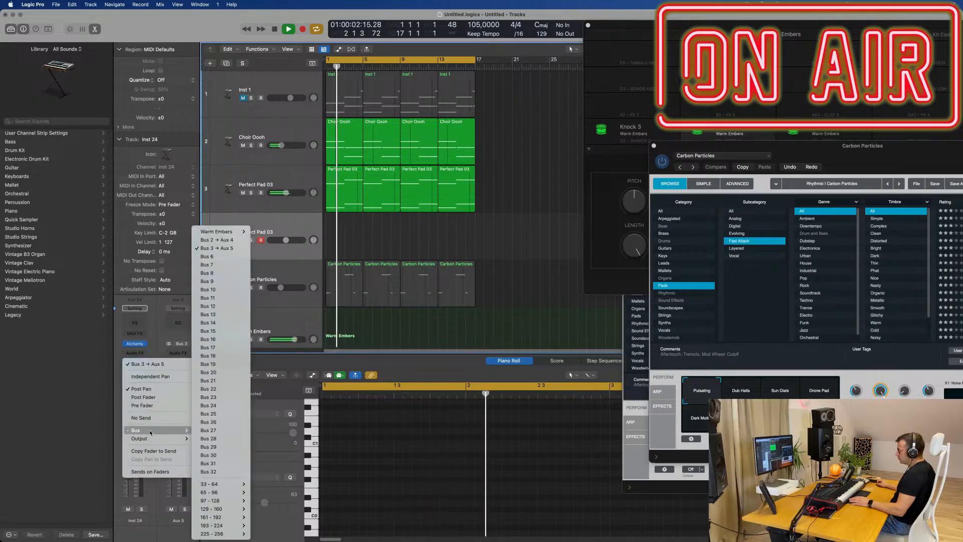
pyautogui.click(215, 240)
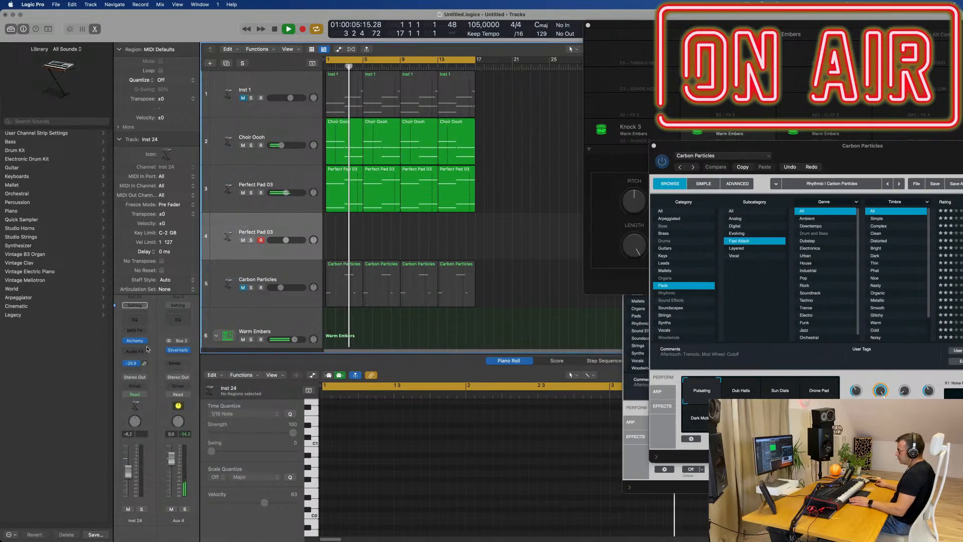
pyautogui.moveTo(145, 363); pyautogui.dragTo(155, 322)
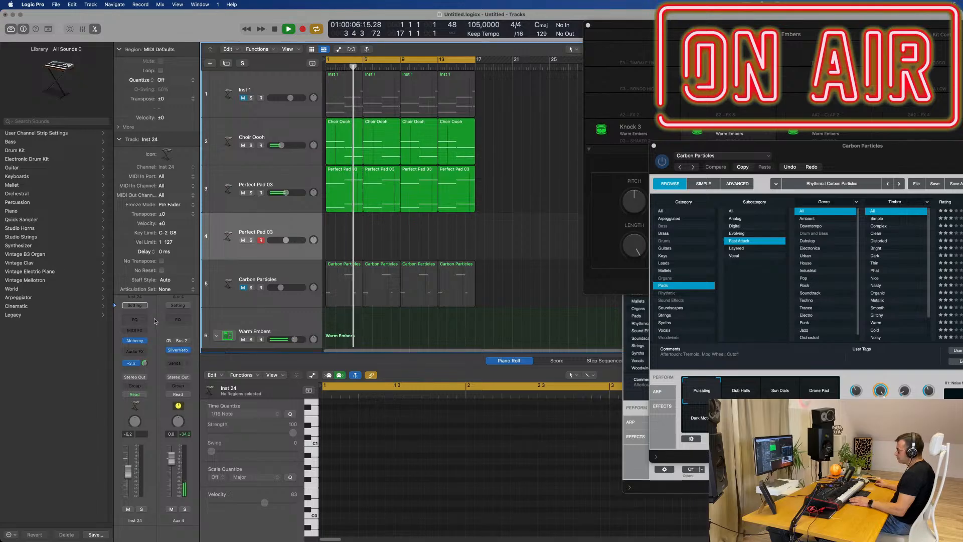
# Load the Ambient Synth Piano patch from Legacy, Logic, 02 Acoustic Pianos, Warped Pianos onto the duplicated track.
pyautogui.click(133, 342)
pyautogui.moveTo(512, 106); pyautogui.dragTo(680, 106)
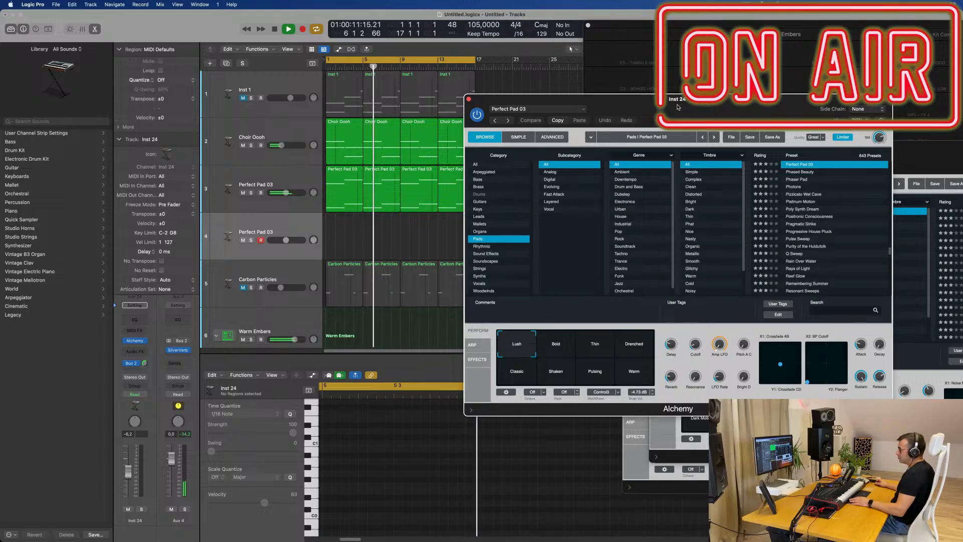
pyautogui.click(12, 315)
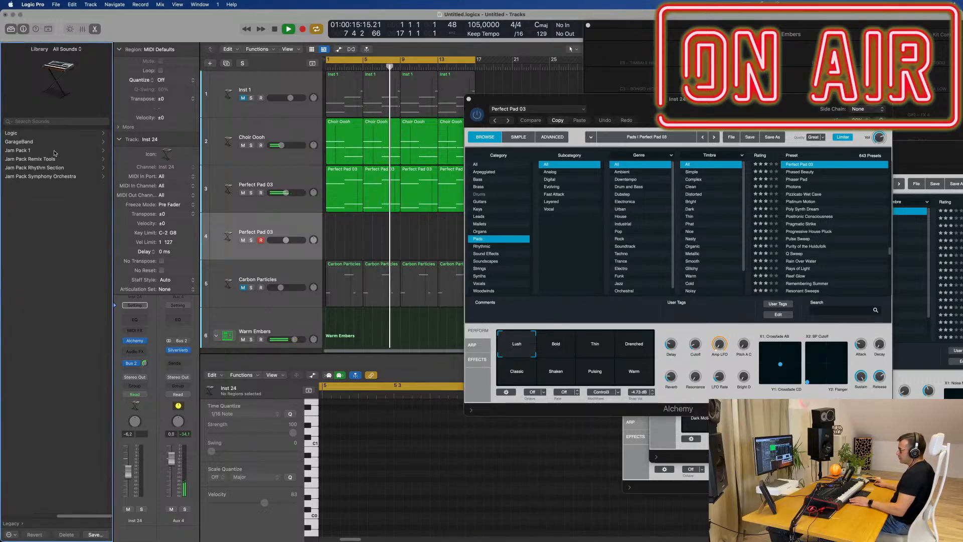
pyautogui.click(15, 134)
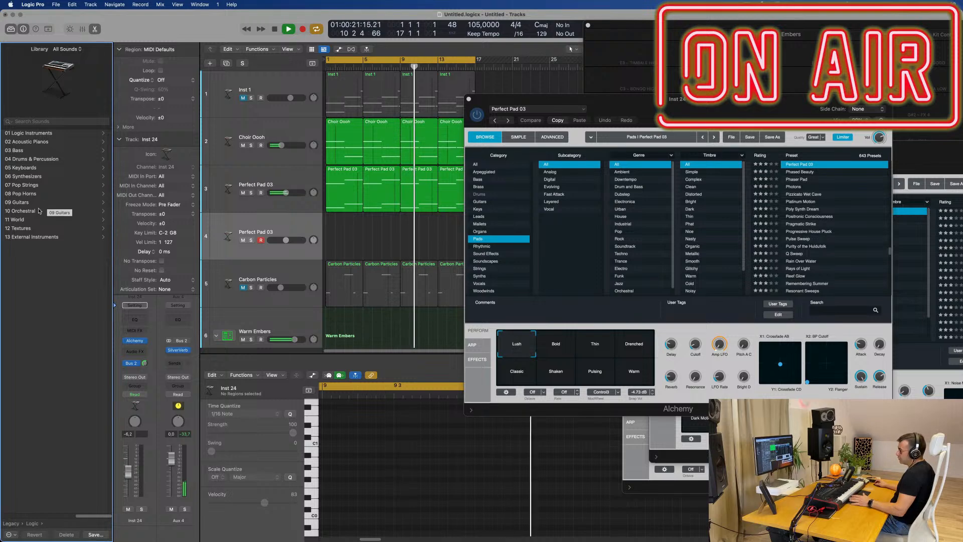
pyautogui.click(31, 143)
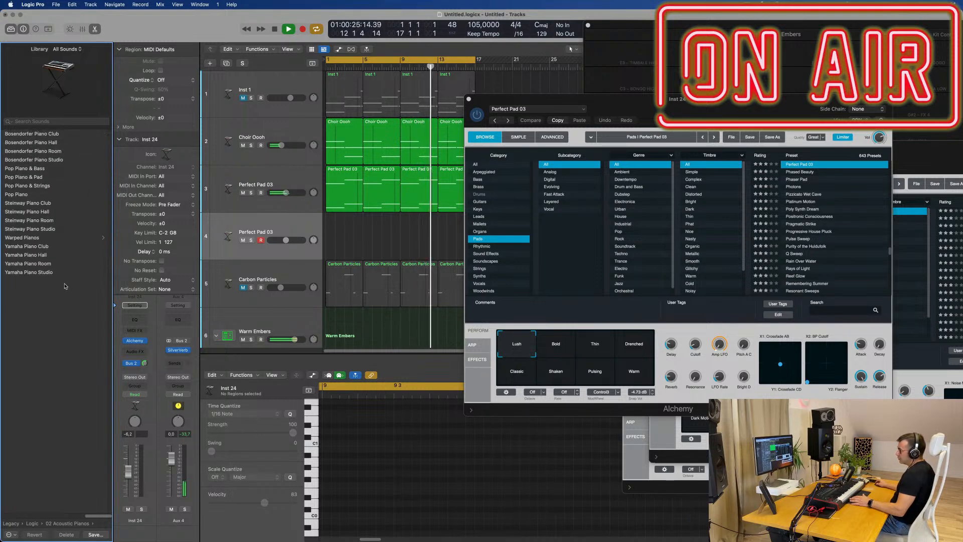
pyautogui.click(28, 237)
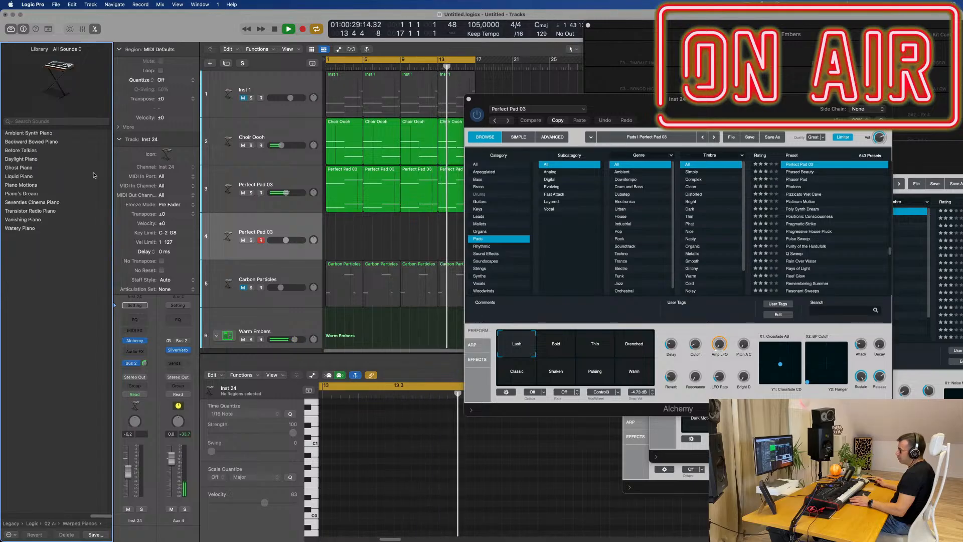
pyautogui.click(45, 134)
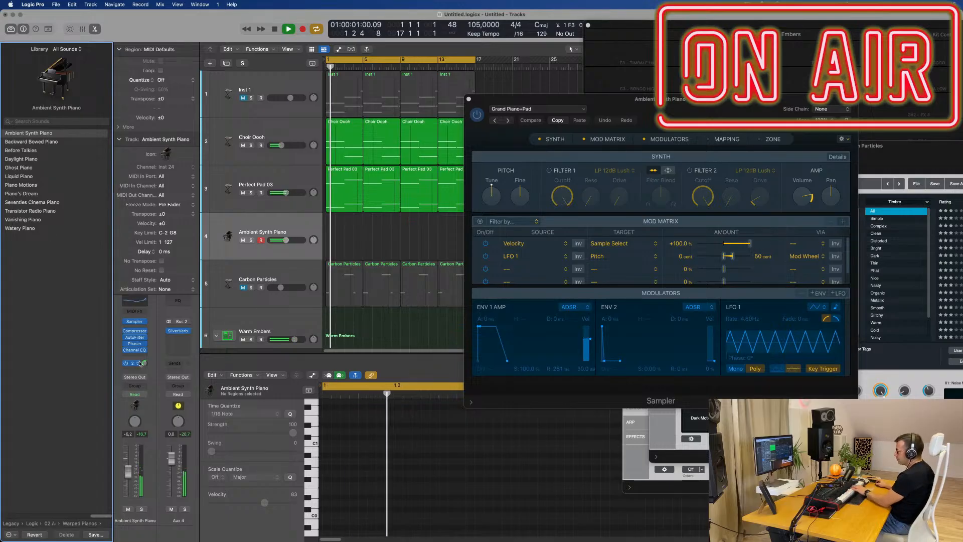
# Move the Sampler window lower and readjust the Bus 2 send level of the Ambient Synth Piano track.
pyautogui.moveTo(673, 106); pyautogui.dragTo(675, 170)
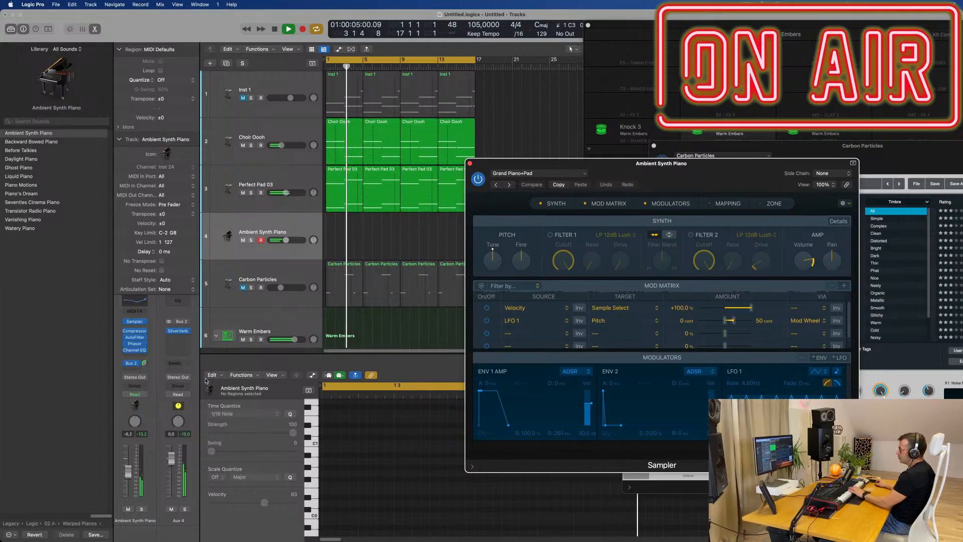
pyautogui.moveTo(146, 364); pyautogui.dragTo(149, 399)
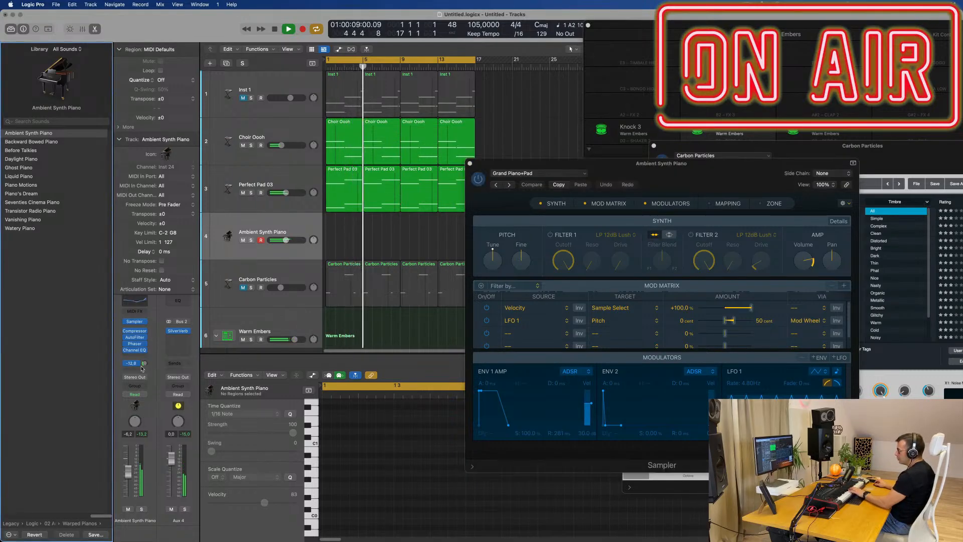
pyautogui.moveTo(148, 365); pyautogui.dragTo(149, 355)
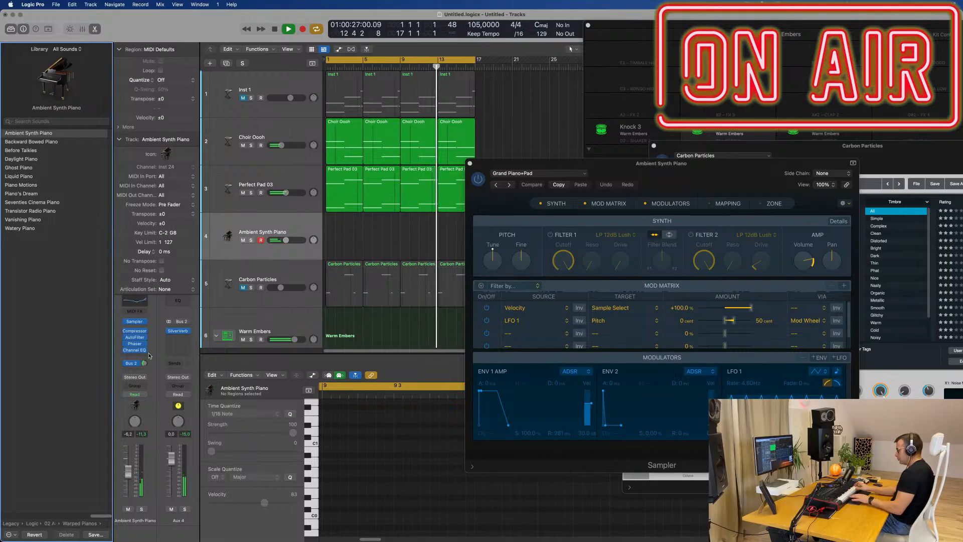
# Record a sparse piano melody on the Ambient Synth Piano track across the 16-bar cycle, then stop recording.
pyautogui.press('r')
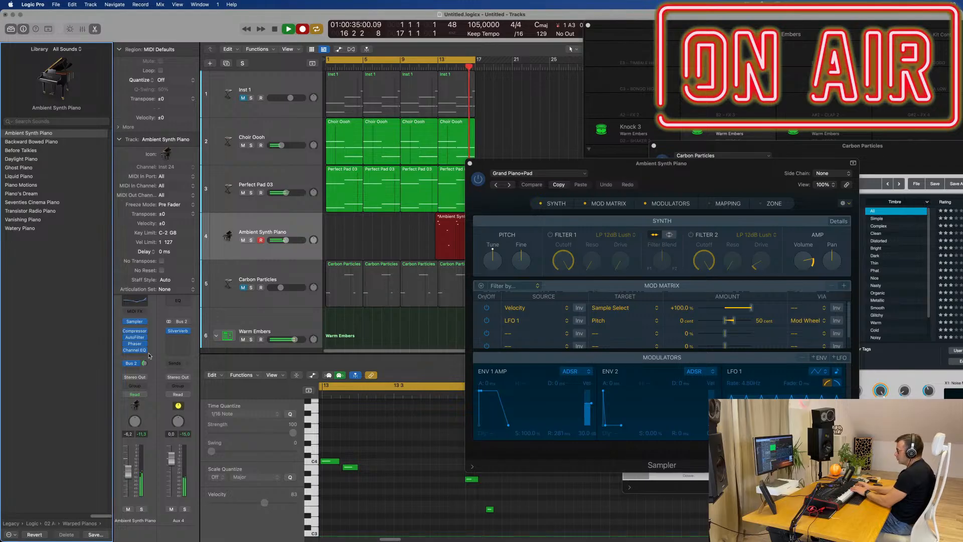
pyautogui.press('space')
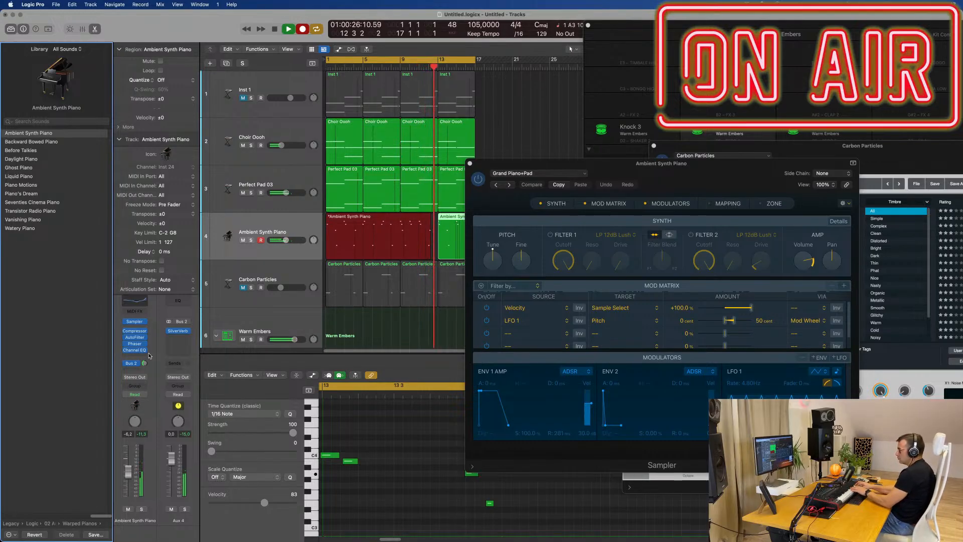
pyautogui.press('space')
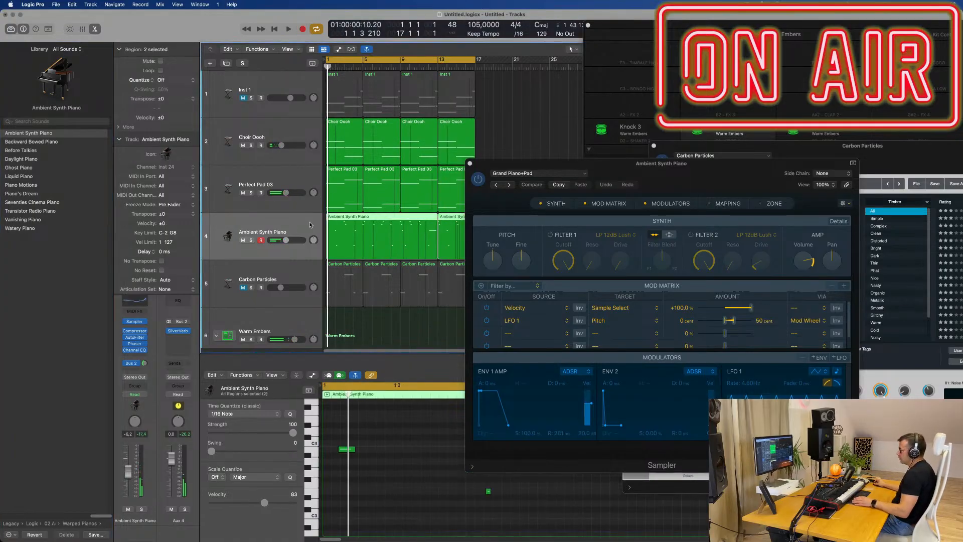
# Quantize all notes in both Ambient Synth Piano regions to 1/16 and play them back with the Sampler window moved aside.
pyautogui.click(399, 478)
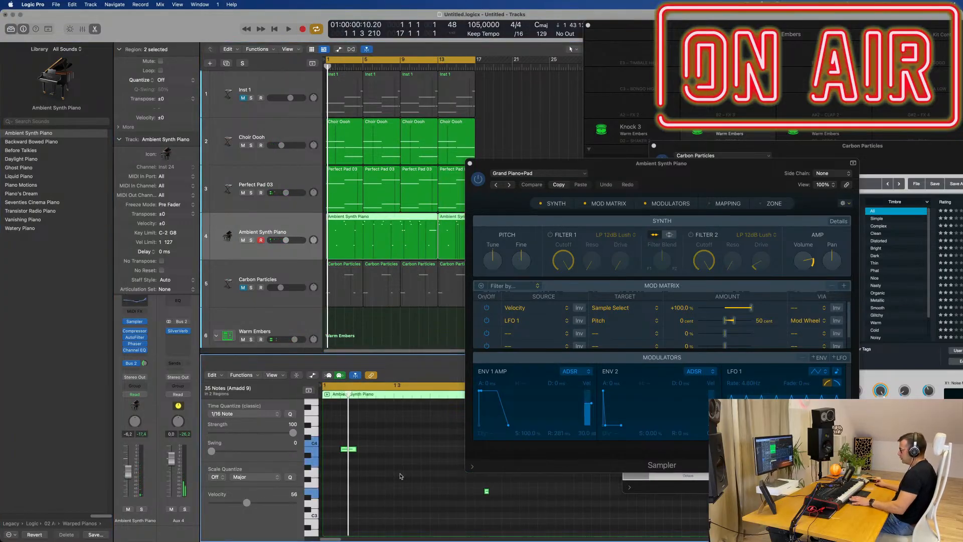
pyautogui.press('space')
pyautogui.moveTo(521, 164); pyautogui.dragTo(677, 132)
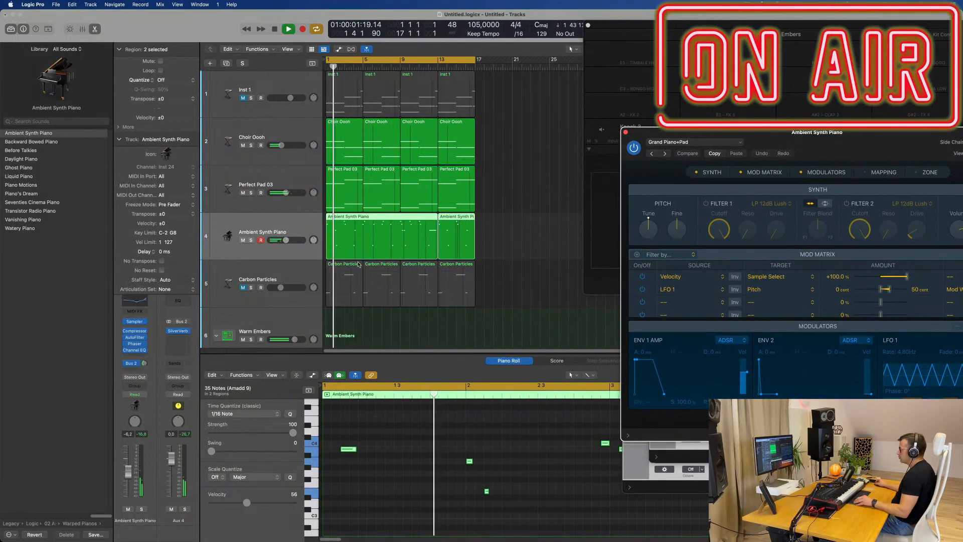
# Examine the opening bars of the recorded piano notes during playback and select the two-note figure at bar 3.
pyautogui.scroll(3, 358, 264)
pyautogui.scroll(-3, 442, 441)
pyautogui.scroll(5, 457, 442)
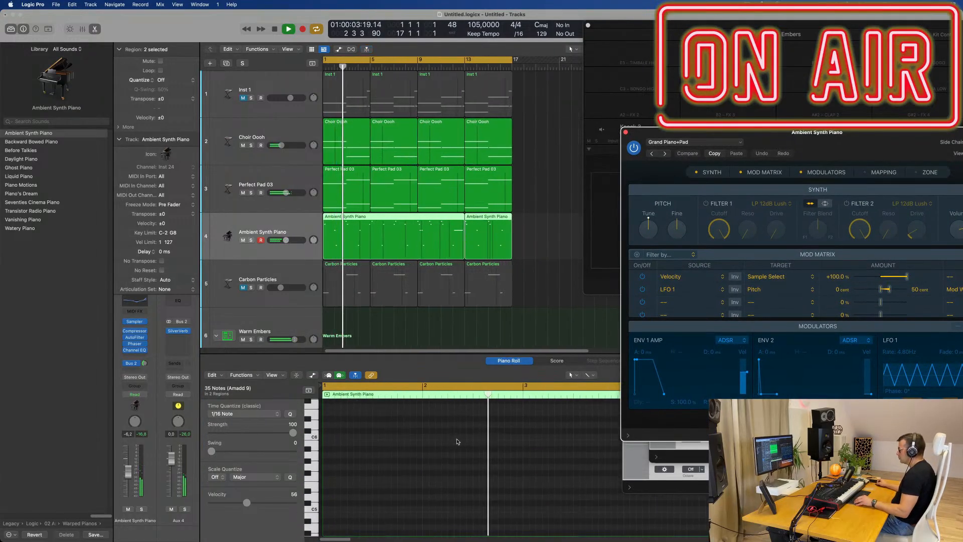
pyautogui.scroll(-5, 457, 442)
pyautogui.scroll(-3, 501, 461)
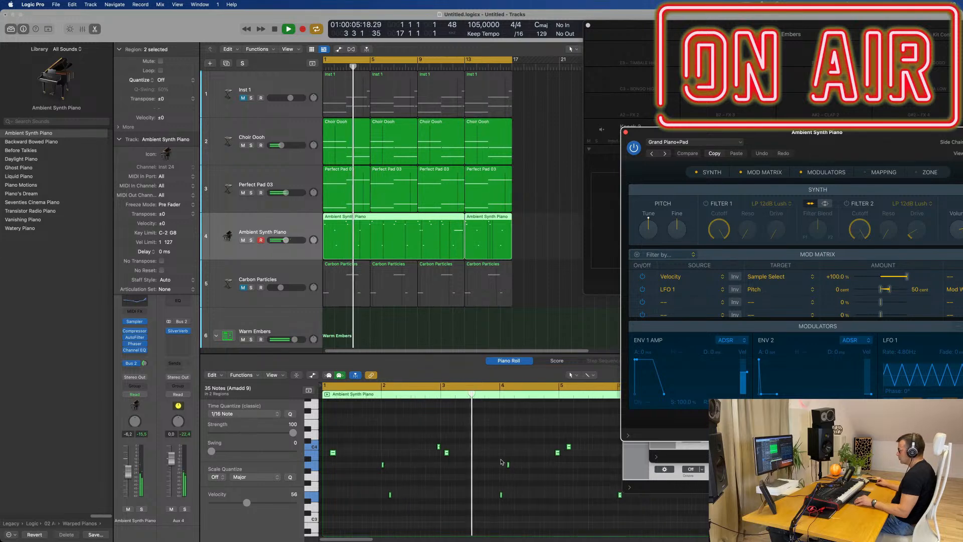
pyautogui.scroll(2, 431, 488)
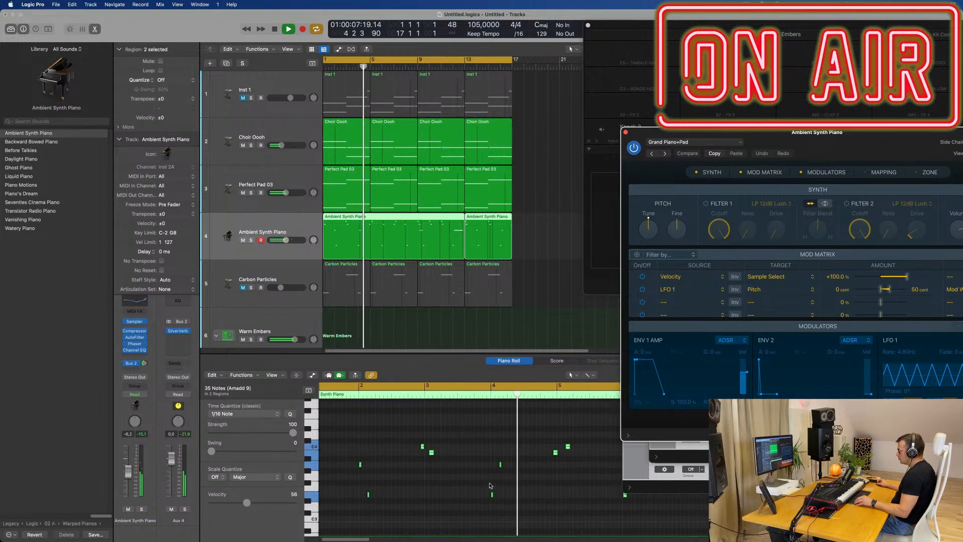
pyautogui.scroll(2, 490, 481)
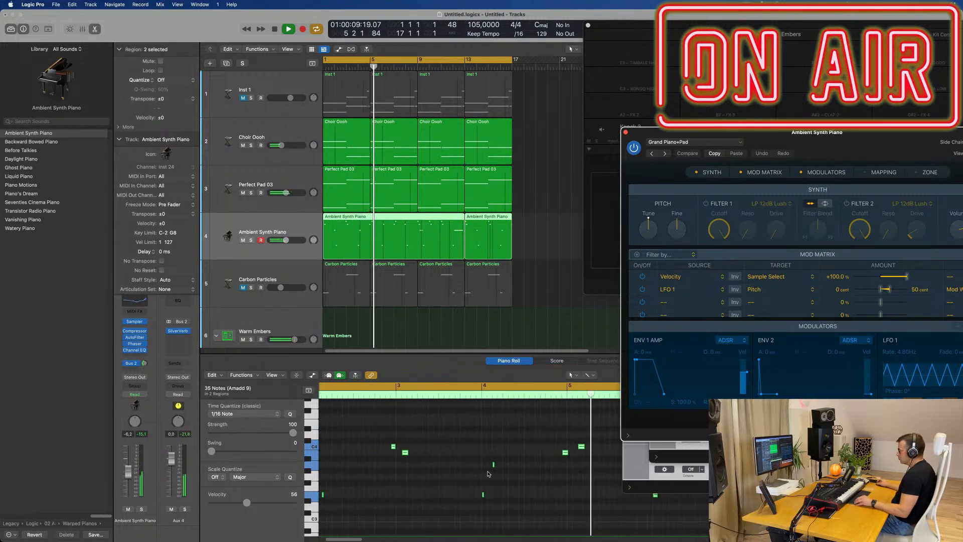
pyautogui.scroll(-1, 419, 436)
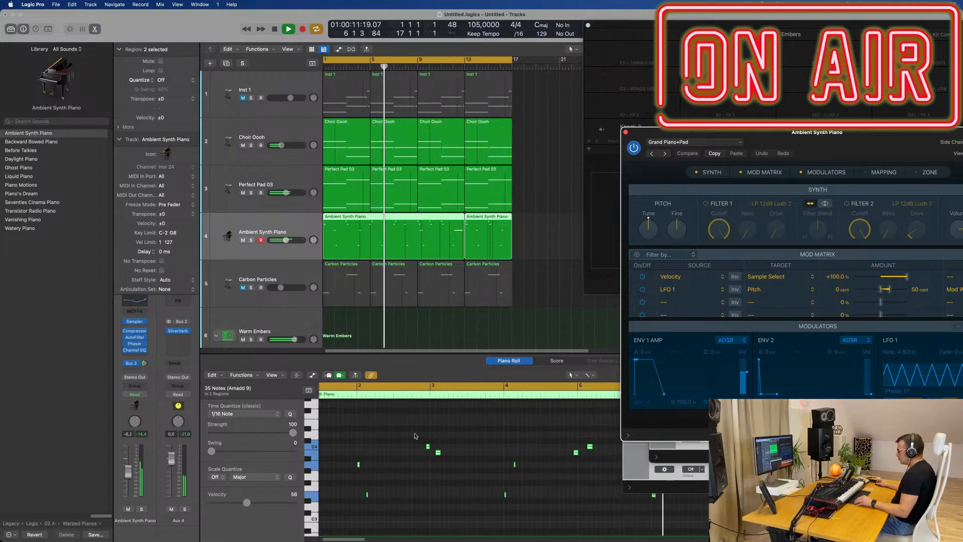
pyautogui.moveTo(415, 434); pyautogui.dragTo(451, 459)
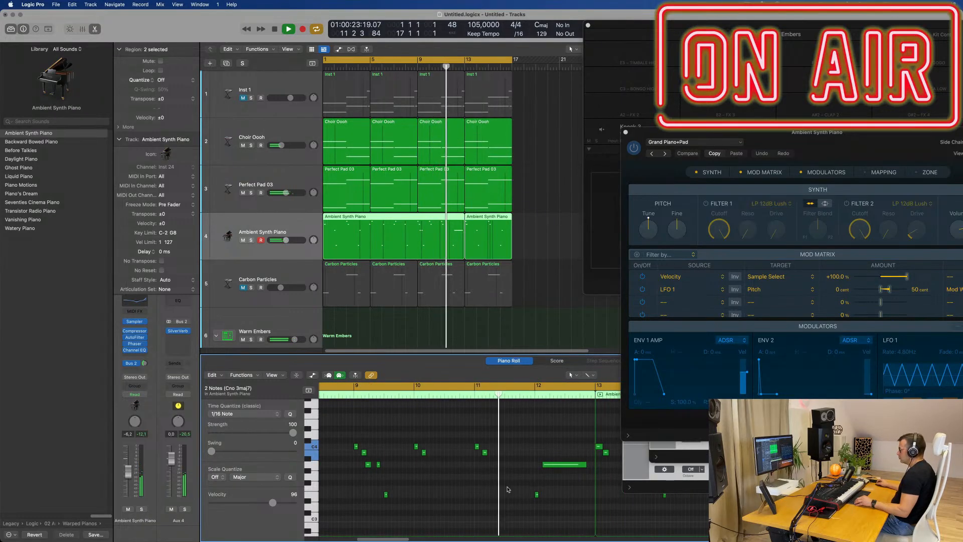
# Examine the piano notes from bar 9 to the end of the loop during playback.
pyautogui.hscroll(-1, 504, 490)
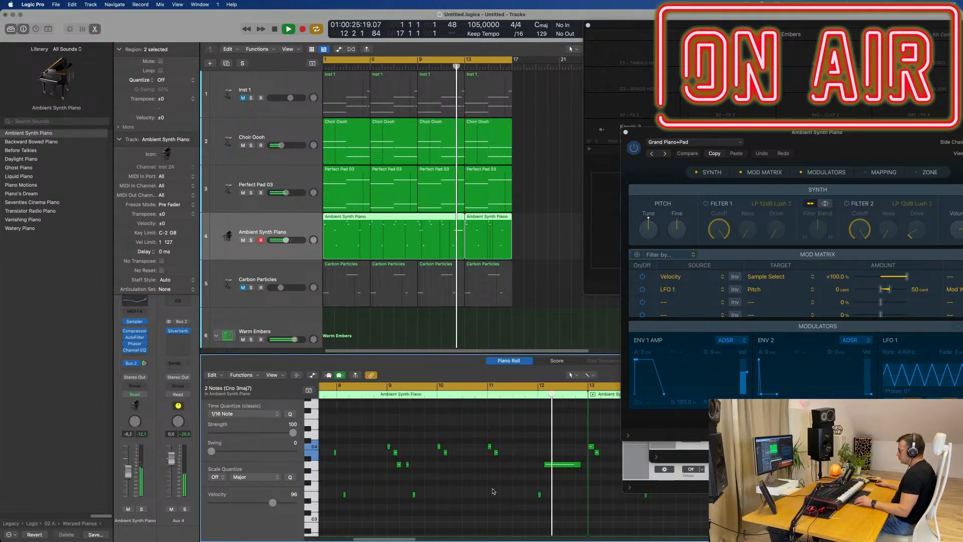
pyautogui.hscroll(-1, 521, 490)
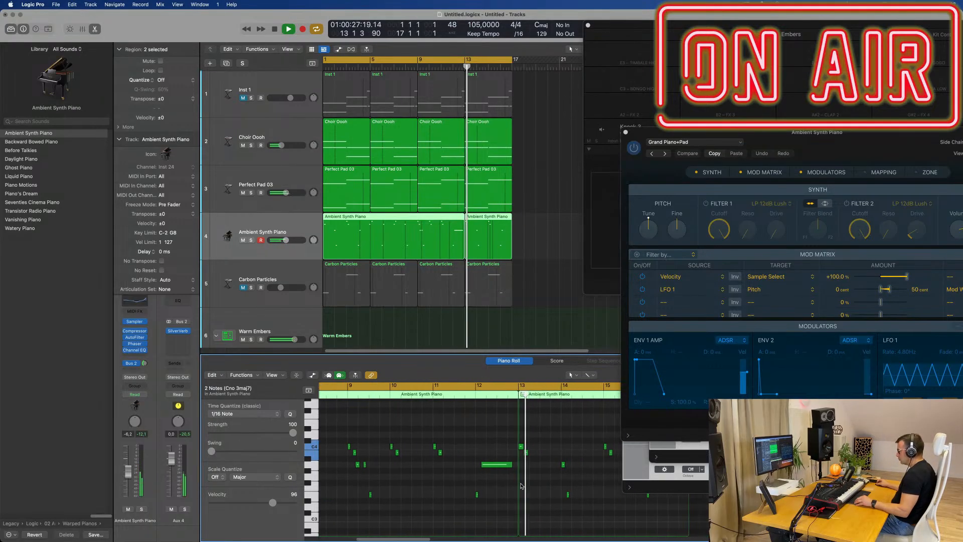
pyautogui.hscroll(2, 527, 484)
pyautogui.hscroll(4, 584, 486)
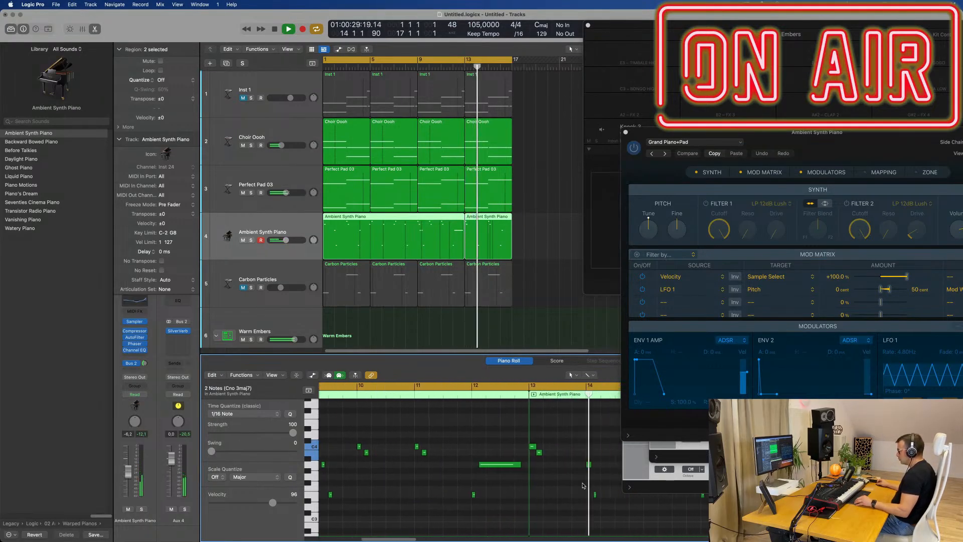
pyautogui.hscroll(2, 584, 486)
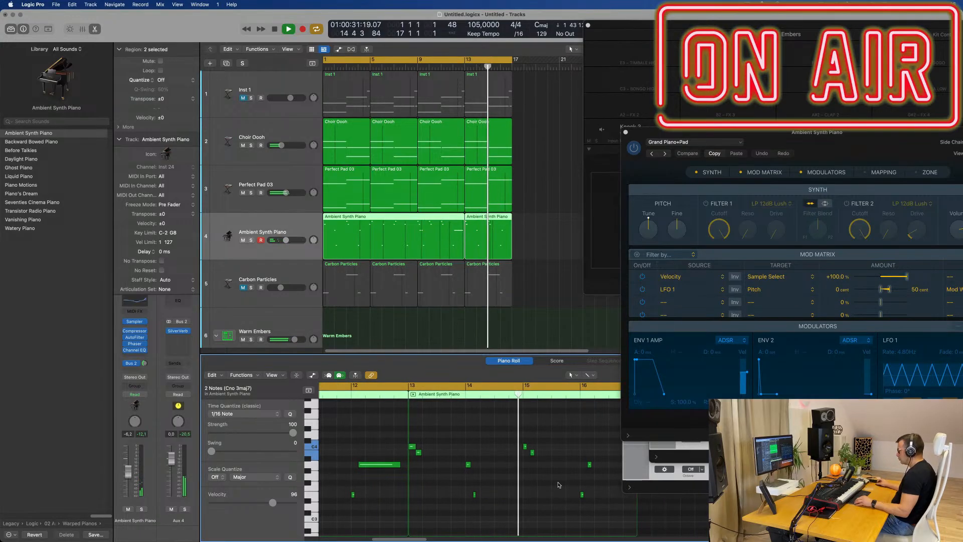
# Copy the C4 piano note from bar 3 to the start of bar 1 and play back from the beginning.
pyautogui.press('Return')
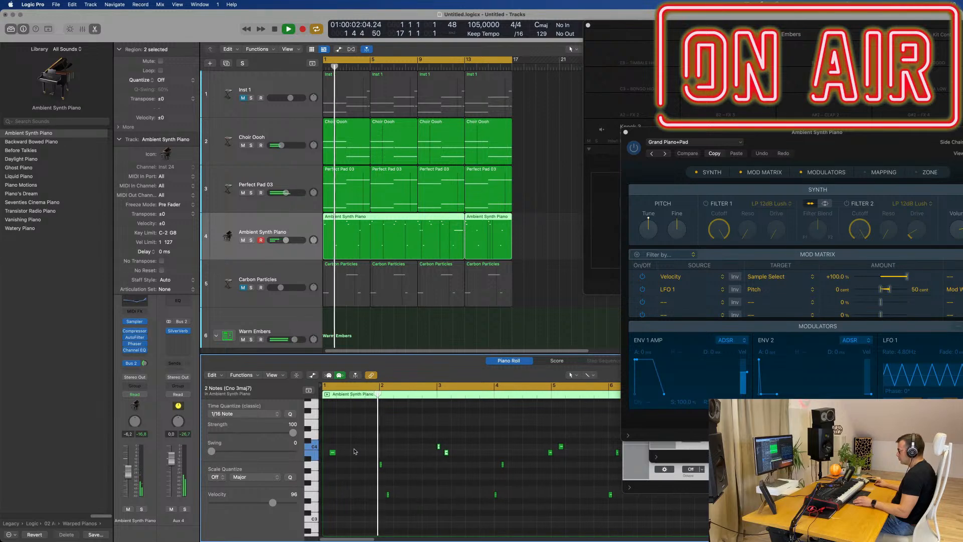
pyautogui.click(438, 443)
pyautogui.moveTo(439, 444); pyautogui.dragTo(327, 446)
pyautogui.press('Return')
pyautogui.scroll(4, 364, 447)
pyautogui.scroll(-6, 364, 447)
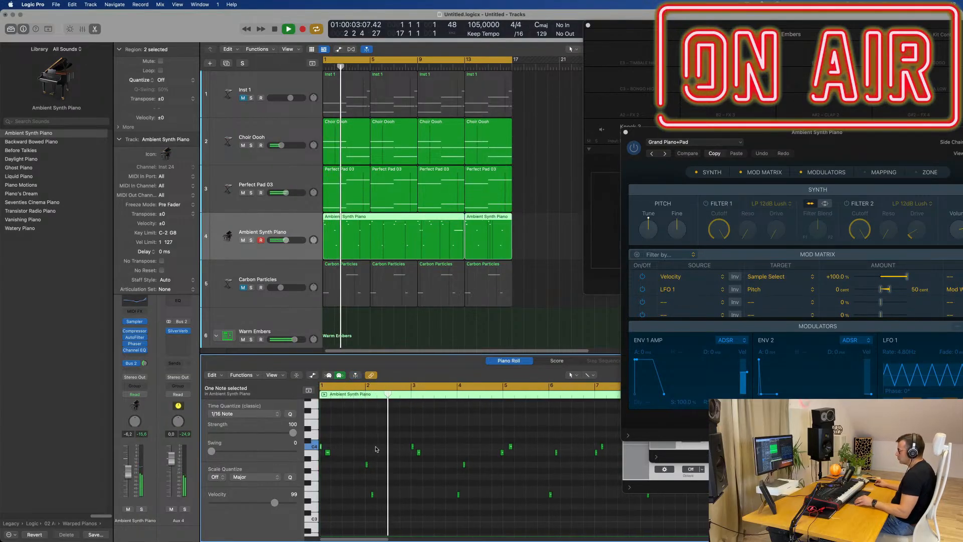
# Move the B3 piano note just before bar 5 onto the start of bar 5 and replay the track from the beginning.
pyautogui.scroll(-2, 374, 449)
pyautogui.scroll(-1, 375, 450)
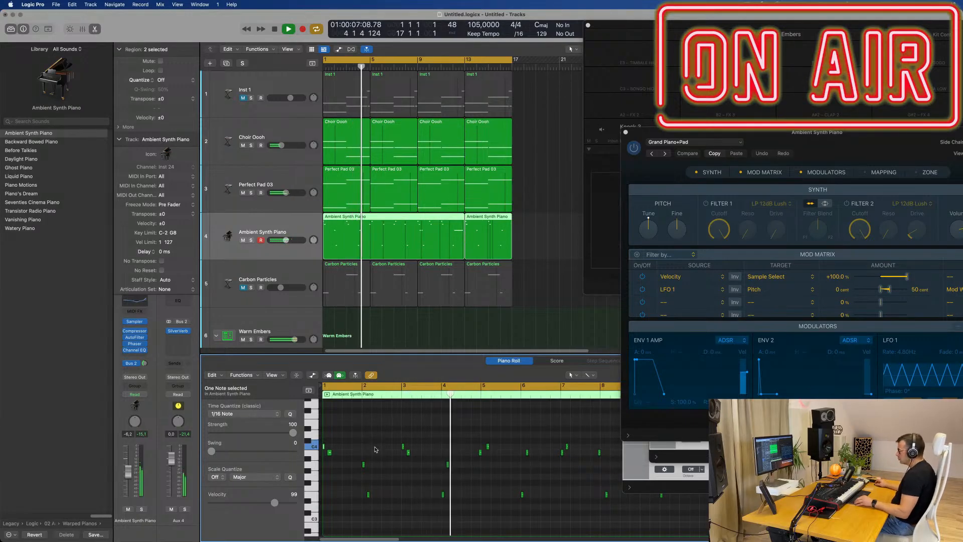
pyautogui.scroll(-2, 380, 448)
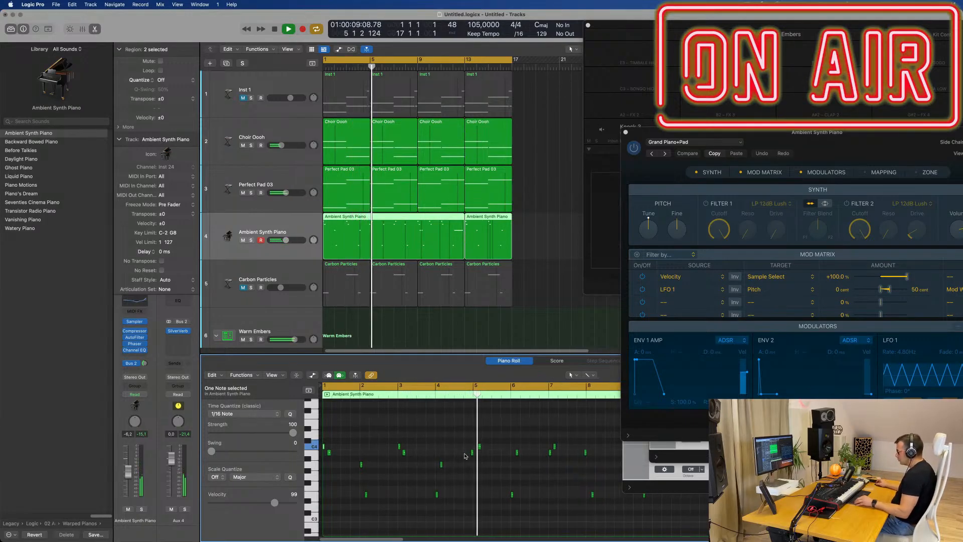
pyautogui.scroll(3, 466, 456)
pyautogui.moveTo(469, 453); pyautogui.dragTo(473, 454)
pyautogui.scroll(-1, 437, 456)
pyautogui.press('space')
pyautogui.press('Return')
pyautogui.press('space')
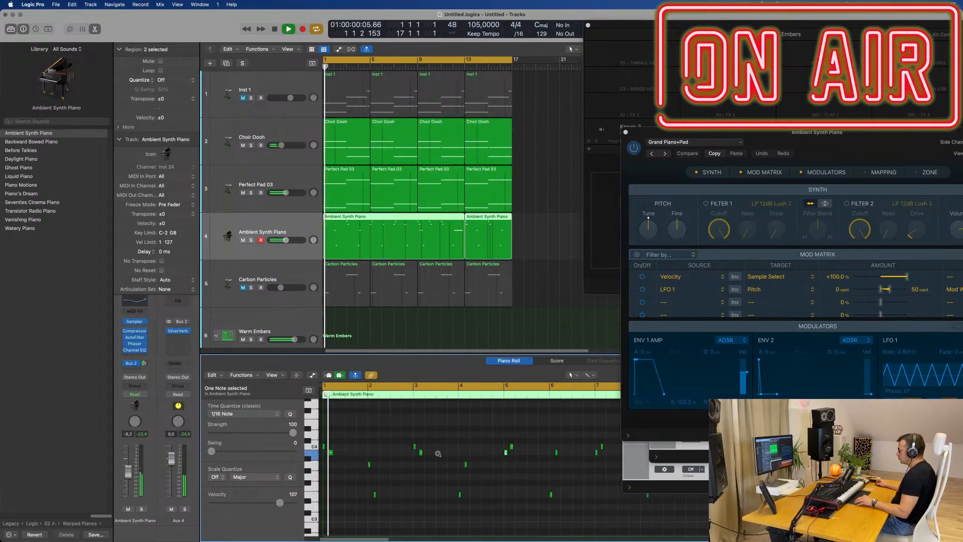
# Enlarge the Piano Roll editor and show the Note Velocity lane beneath the piano notes.
pyautogui.click(297, 375)
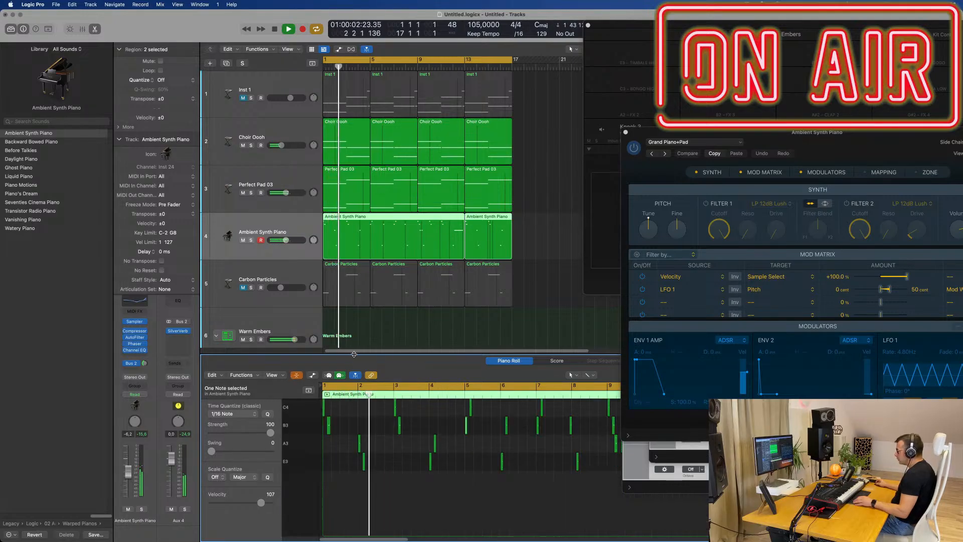
pyautogui.moveTo(354, 354); pyautogui.dragTo(355, 248)
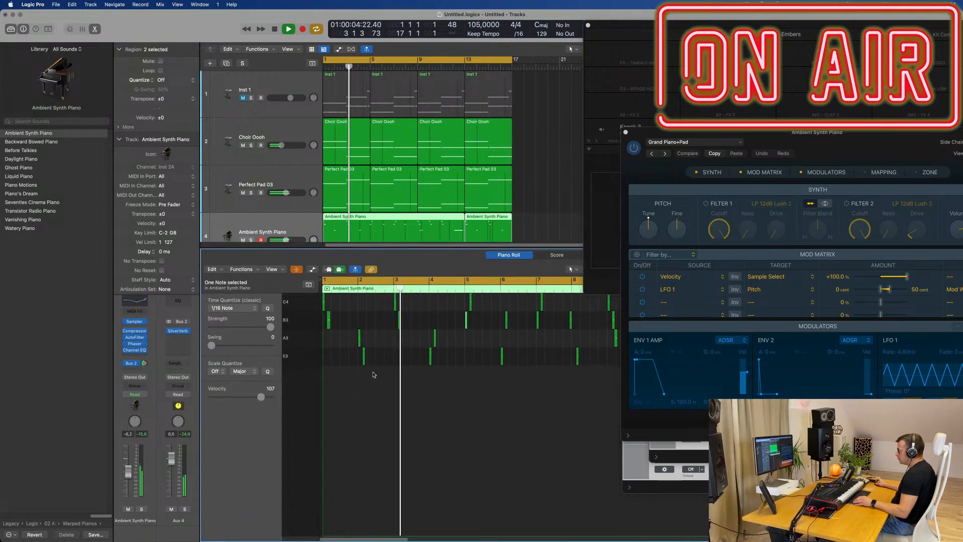
pyautogui.click(296, 269)
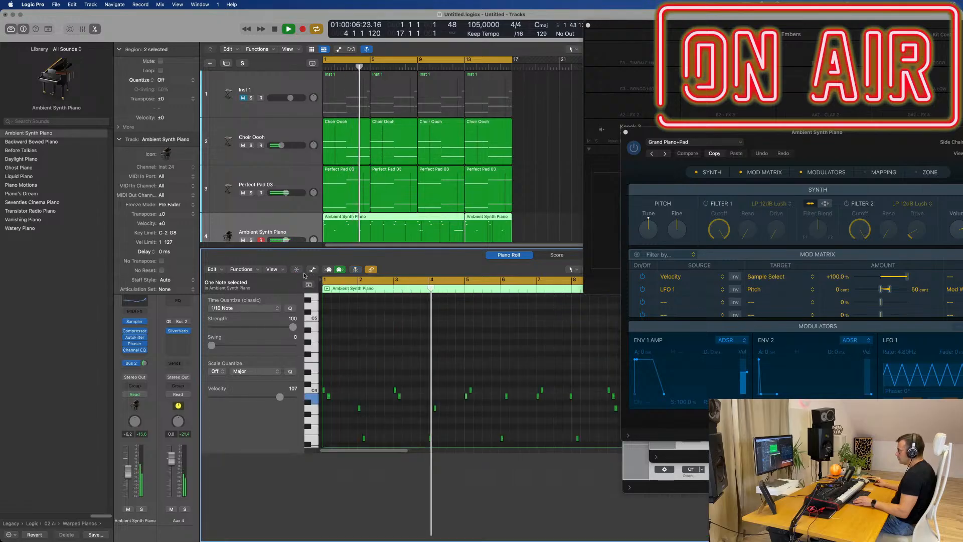
pyautogui.click(312, 270)
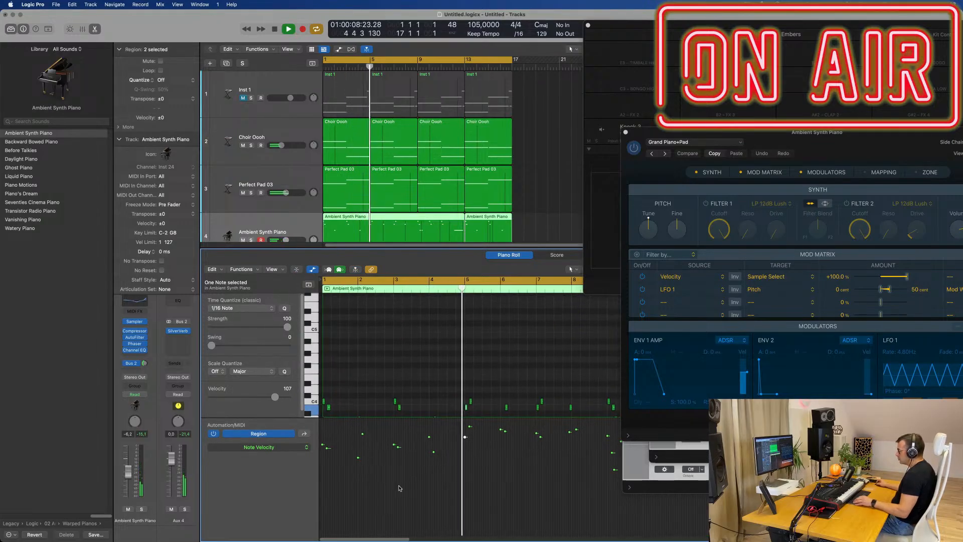
pyautogui.press('super+Left')
pyautogui.press('super+Left')
pyautogui.press('super+Left')
pyautogui.press('super+Right')
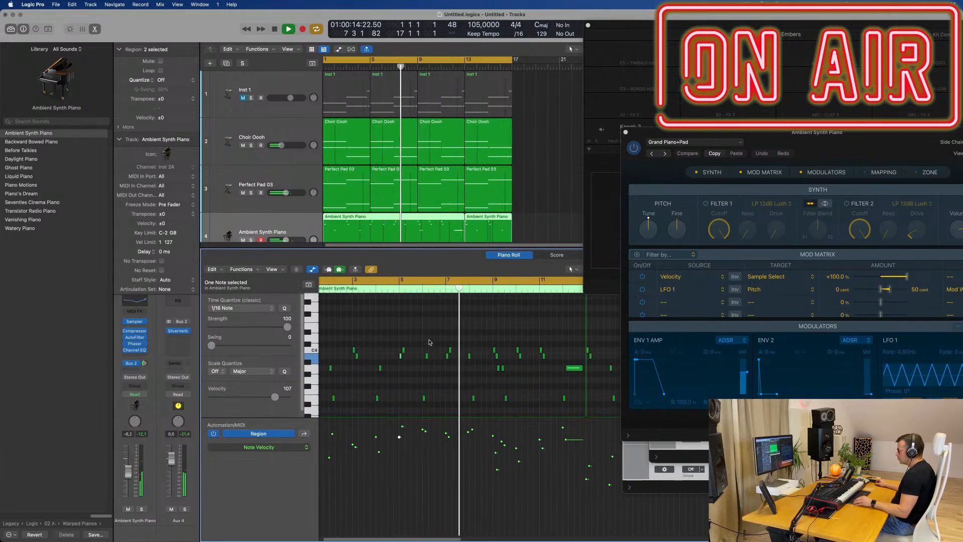
# Play back the piano melody and compare the notes and velocities across bars 1 to 10.
pyautogui.scroll(-3, 428, 372)
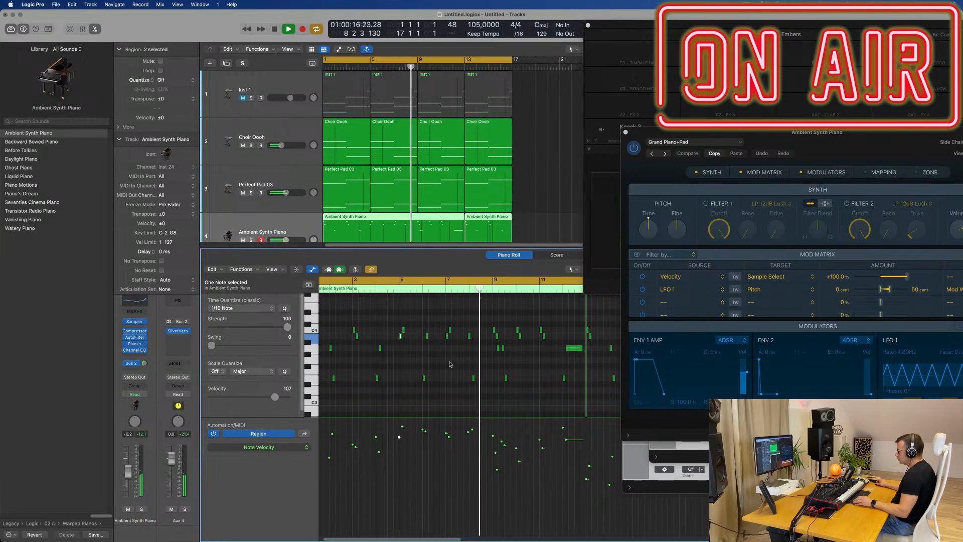
pyautogui.press('space')
pyautogui.press('space')
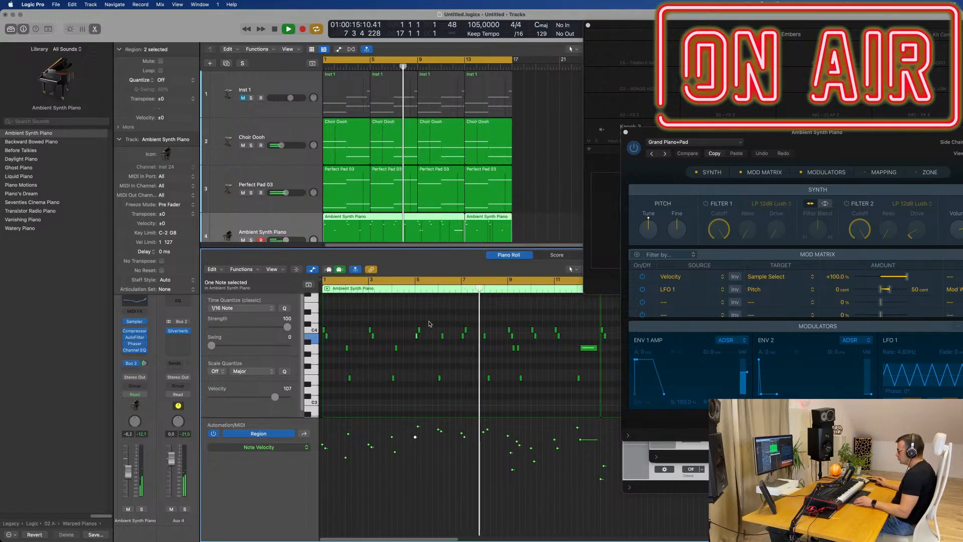
pyautogui.press('space')
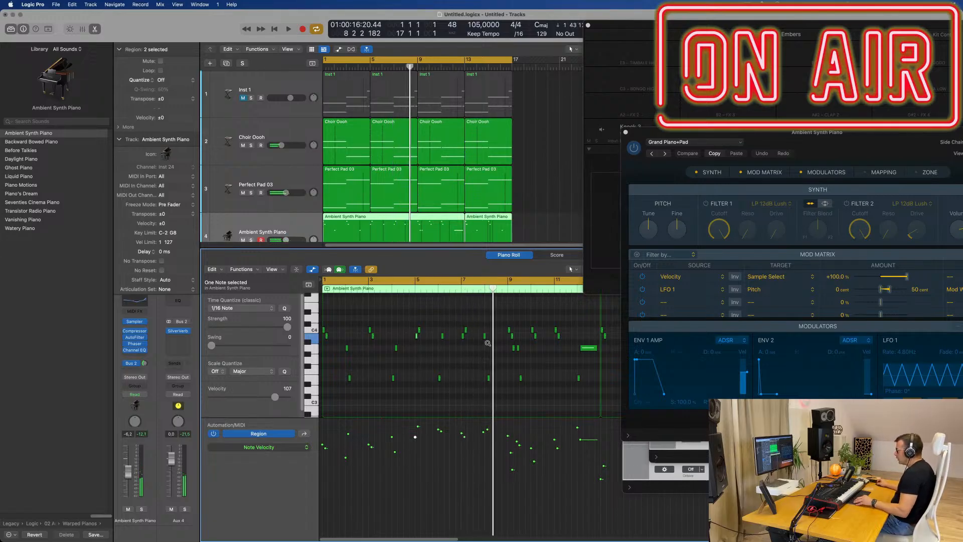
pyautogui.keyDown('ctrl'); pyautogui.keyDown('alt'); pyautogui.click(488, 343); pyautogui.keyUp('alt'); pyautogui.keyUp('ctrl')
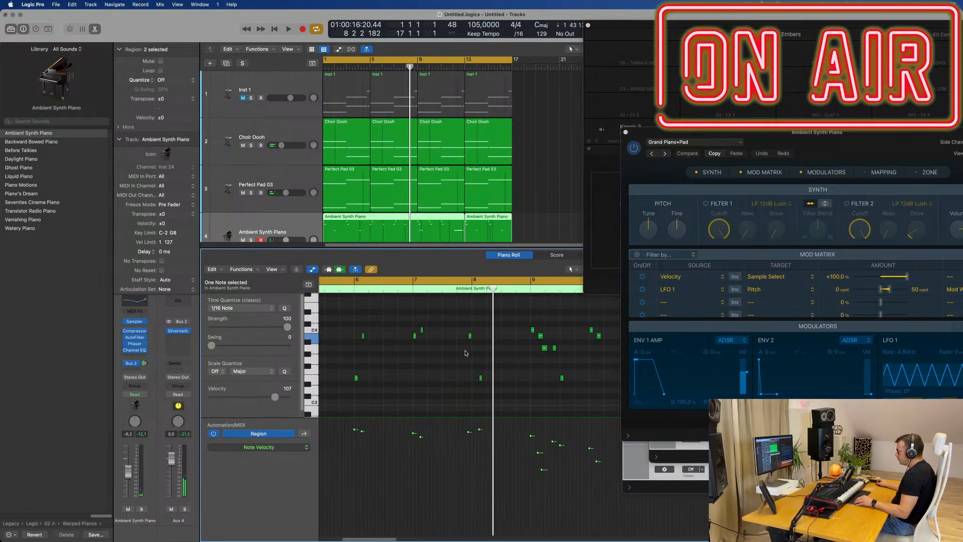
pyautogui.hscroll(2, 465, 353)
pyautogui.press('super+Left')
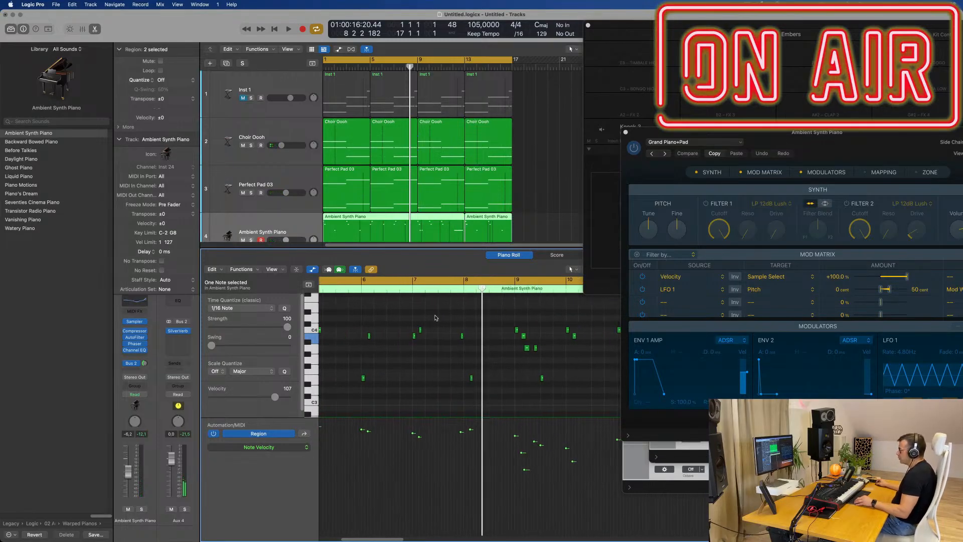
pyautogui.hscroll(-5, 436, 318)
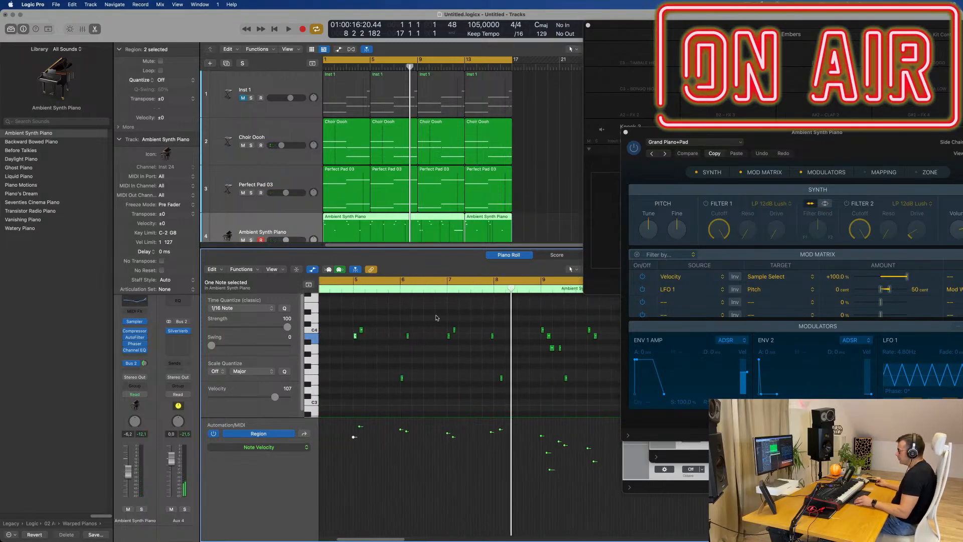
pyautogui.click(360, 291)
pyautogui.press('space')
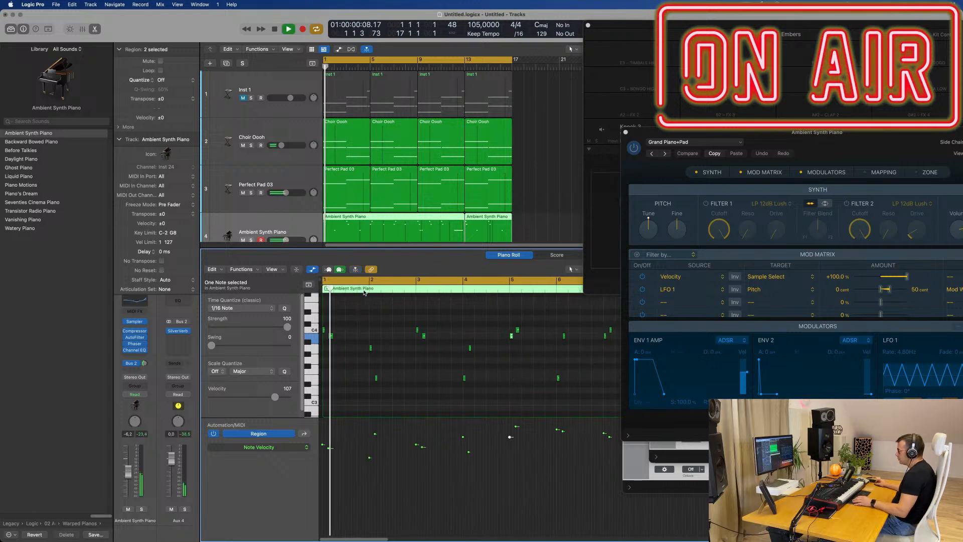
pyautogui.click(501, 290)
pyautogui.press('super+Left')
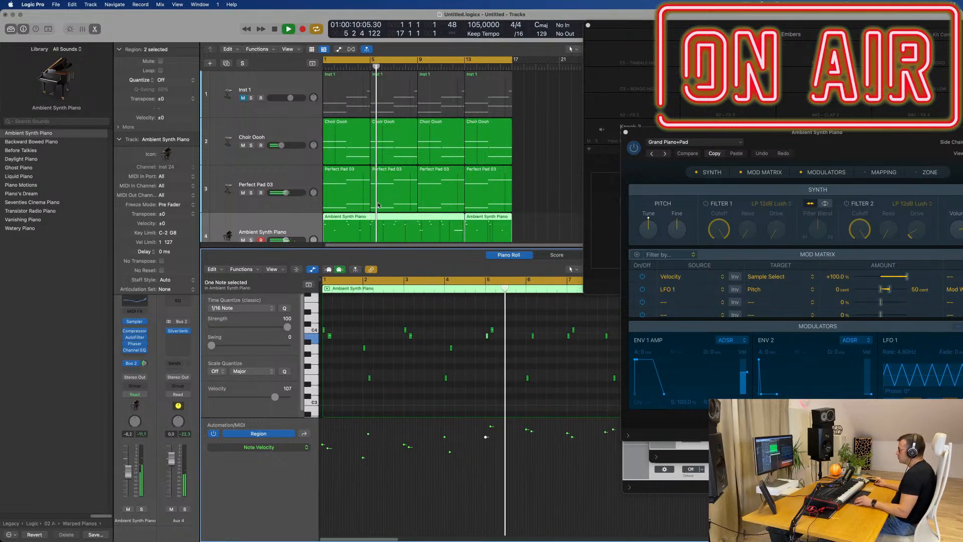
# Cut the first four bars off the first Ambient Synth Piano region, move the remainder to bar 1 and play it.
pyautogui.click(370, 215)
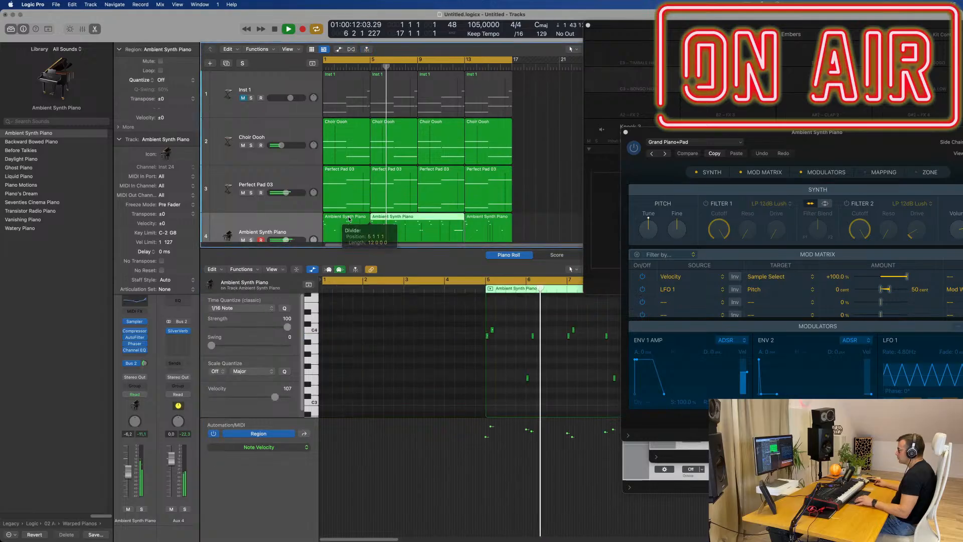
pyautogui.press('Delete')
pyautogui.press('space')
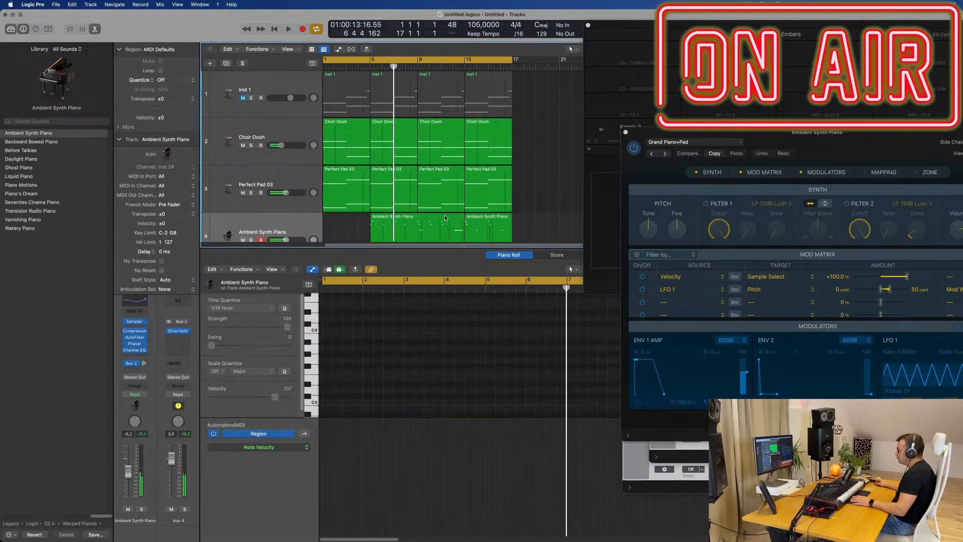
pyautogui.moveTo(445, 217); pyautogui.dragTo(388, 219)
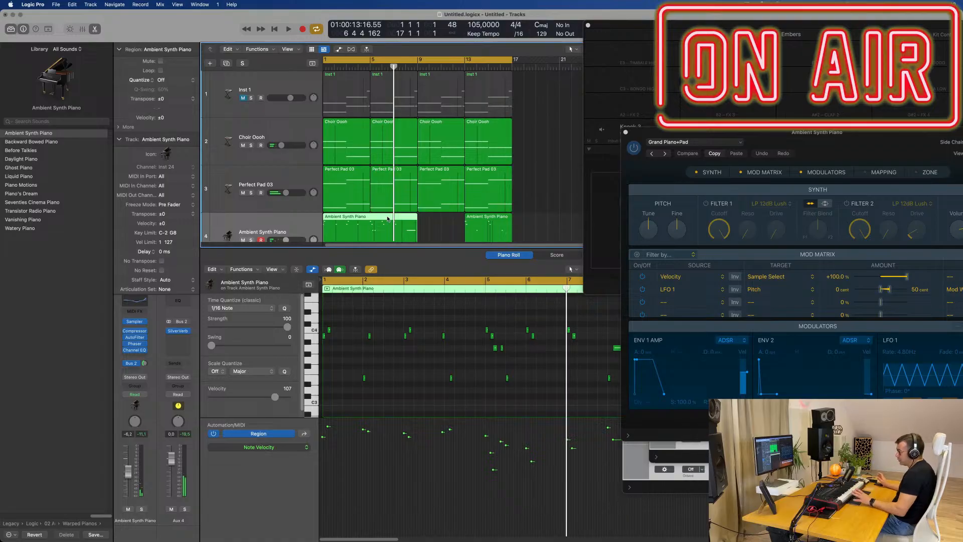
pyautogui.press('Return')
pyautogui.press('space')
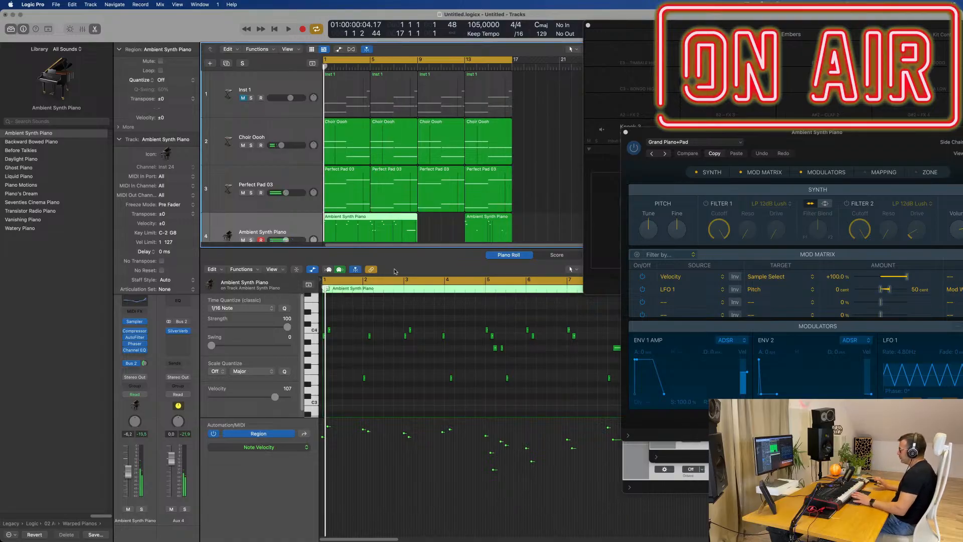
# Lower the velocities of the two opening piano notes to about 95 and 93 while replaying them.
pyautogui.scroll(4, 407, 362)
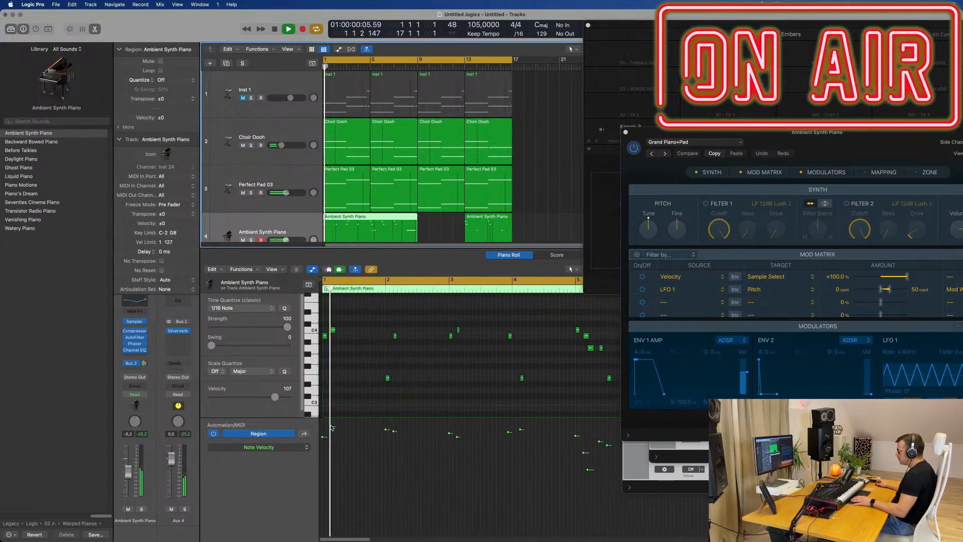
pyautogui.moveTo(330, 434)
pyautogui.press('Return')
pyautogui.moveTo(323, 438); pyautogui.dragTo(334, 455)
pyautogui.press('Return')
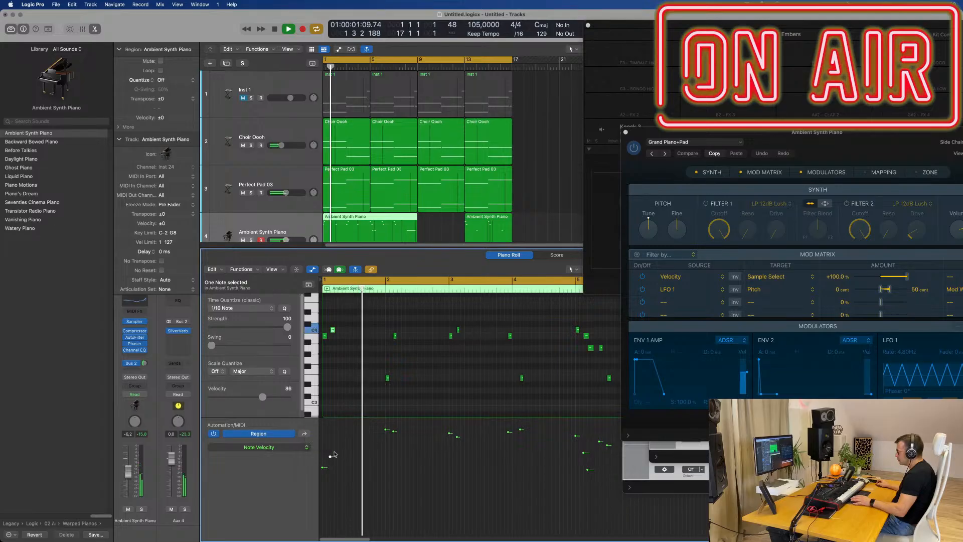
pyautogui.click(323, 467)
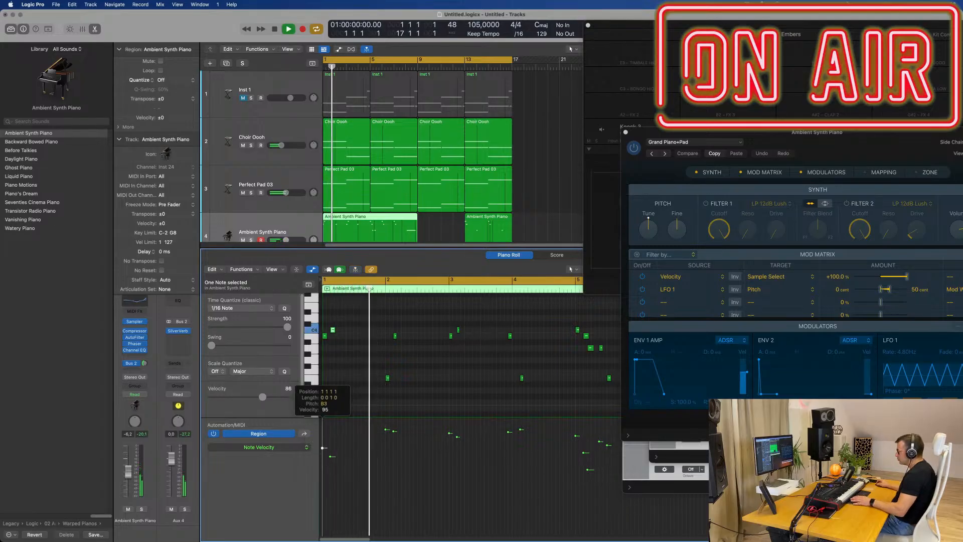
pyautogui.press('space')
pyautogui.click(335, 452)
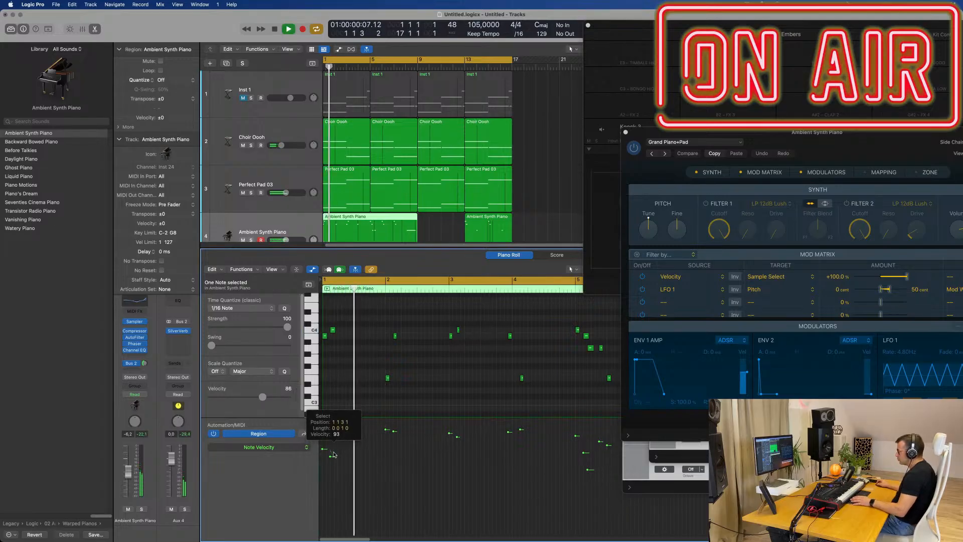
pyautogui.click(331, 452)
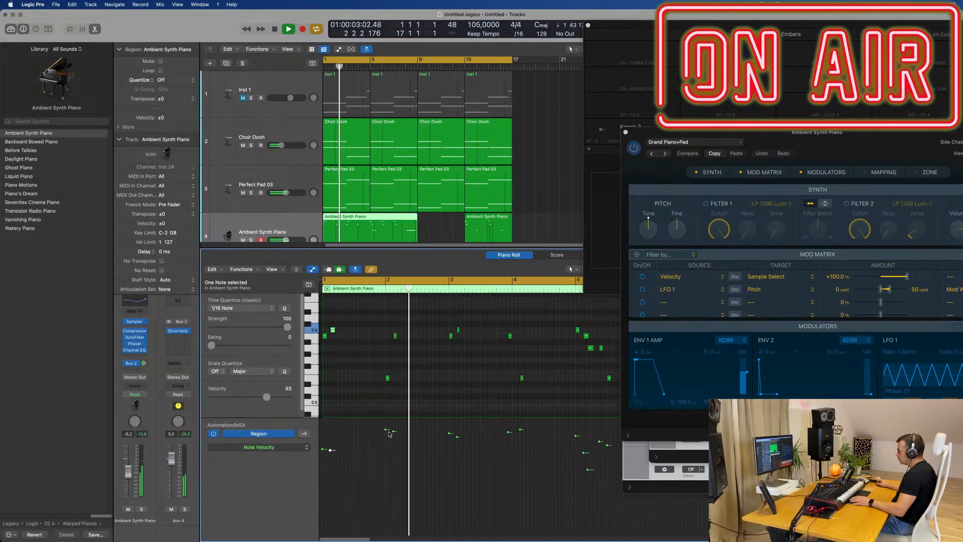
# Level the velocities of the piano notes in bars 1 to 4 to a uniform 83.
pyautogui.moveTo(387, 430); pyautogui.dragTo(386, 453)
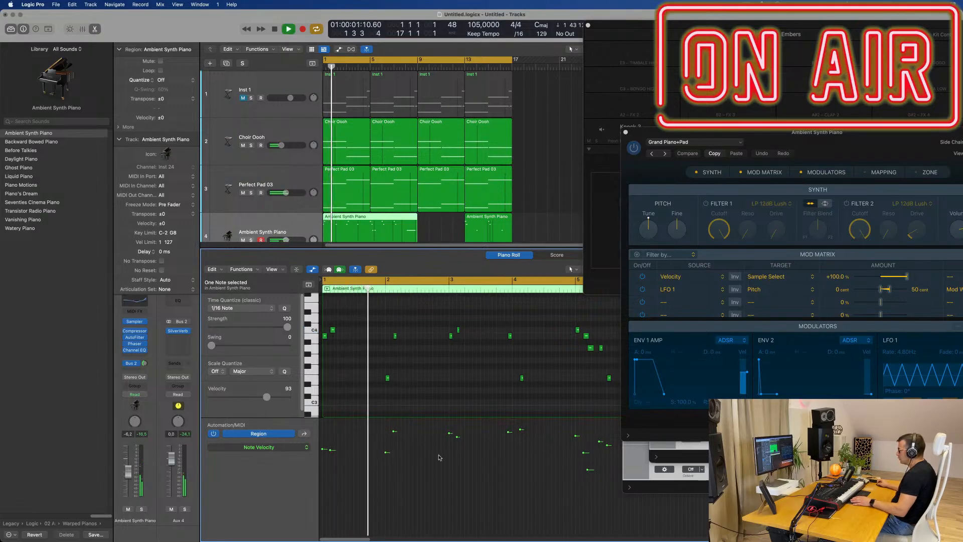
pyautogui.moveTo(584, 458); pyautogui.dragTo(584, 457)
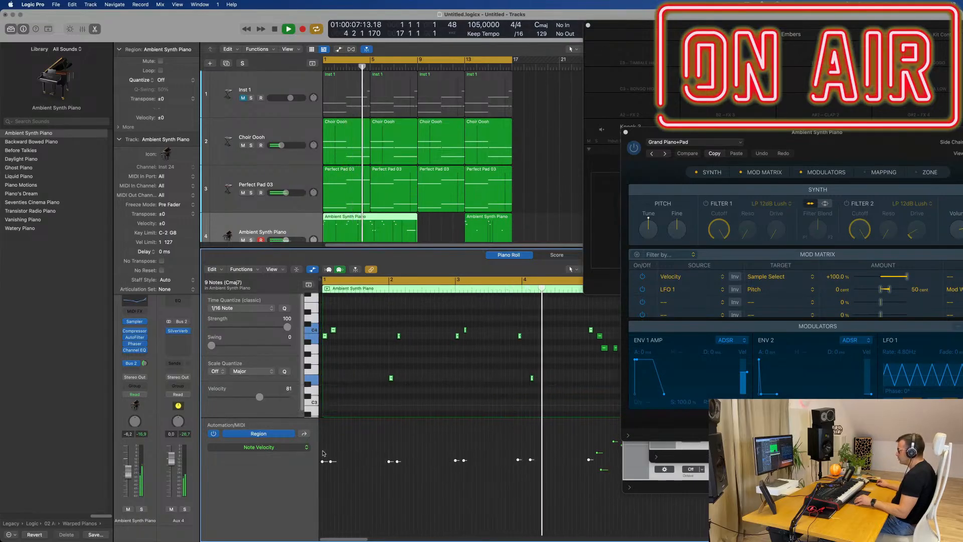
pyautogui.moveTo(336, 452); pyautogui.dragTo(562, 450)
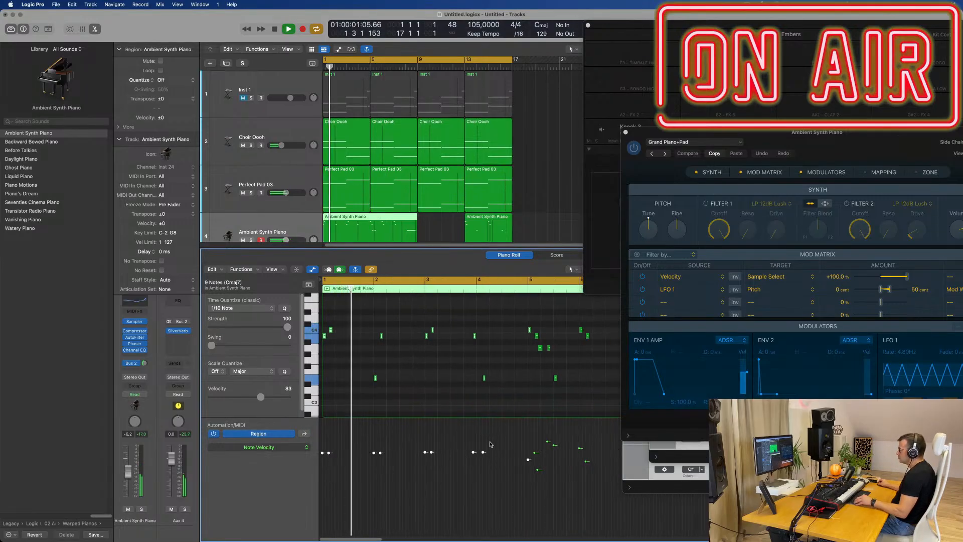
# Split the first Ambient Synth Piano region at bar 5 and move the second part past the loop to bar 19.
pyautogui.scroll(-3, 401, 196)
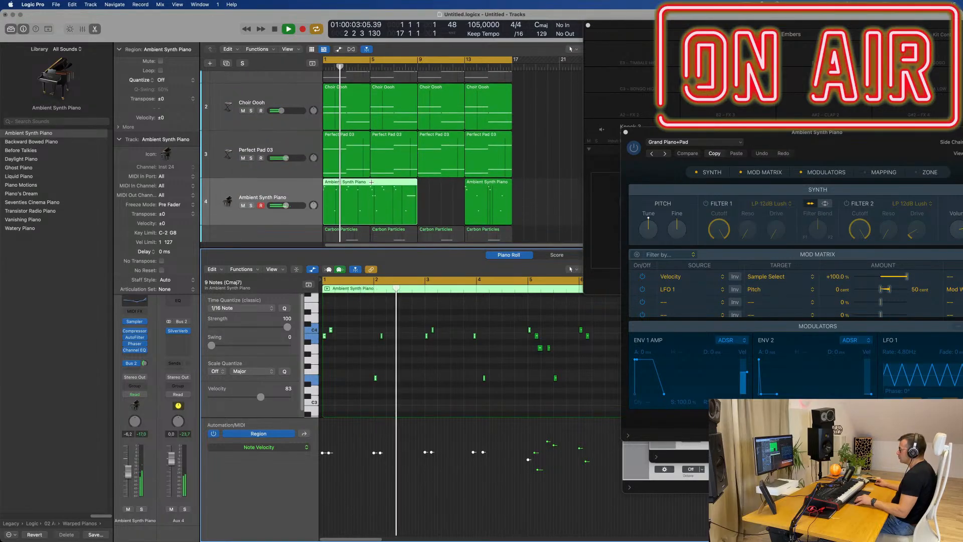
pyautogui.click(370, 183)
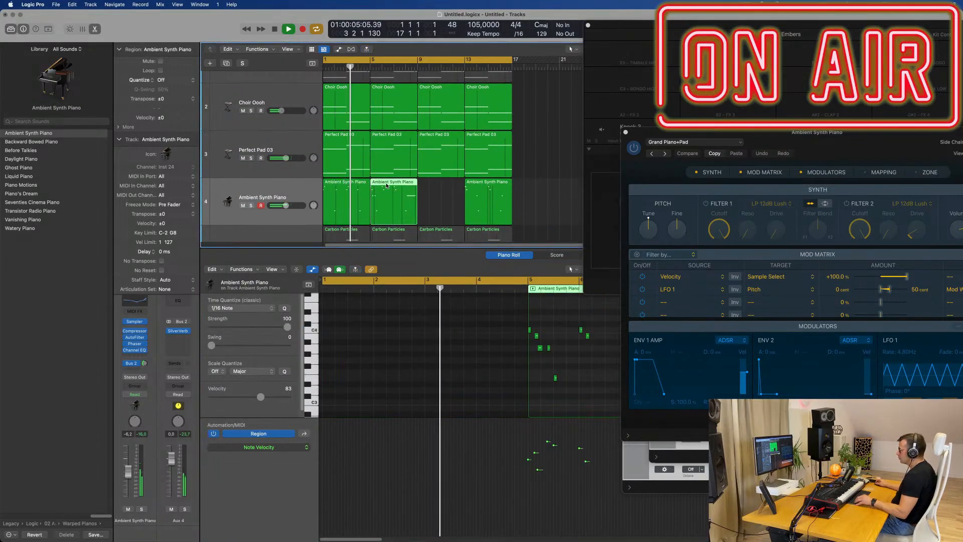
pyautogui.moveTo(386, 185); pyautogui.dragTo(552, 191)
pyautogui.scroll(2, 425, 200)
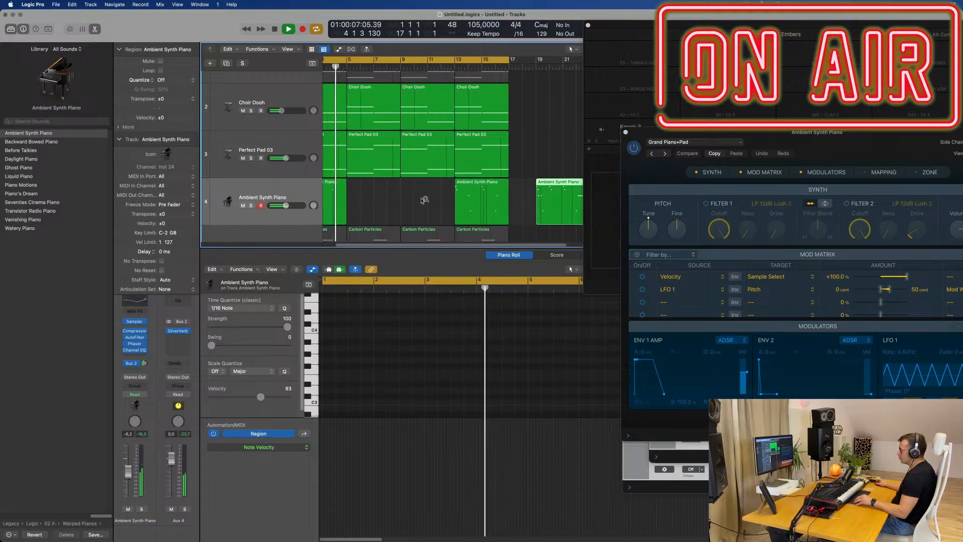
# Select the four-bar piano region at bar 1, play it from the start and examine its notes in bars 2 to 4.
pyautogui.click(332, 196)
pyautogui.press('Return')
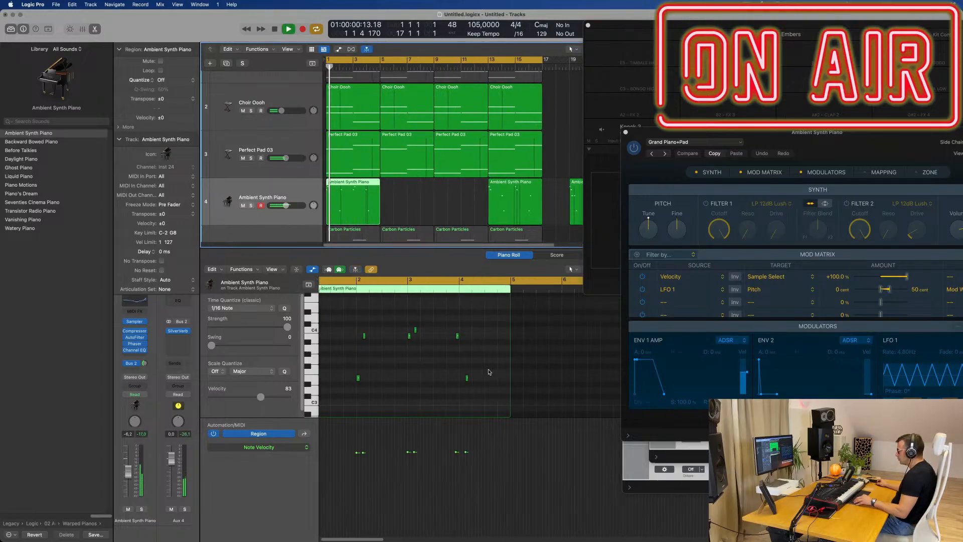
pyautogui.scroll(2, 491, 370)
pyautogui.hscroll(3, 497, 371)
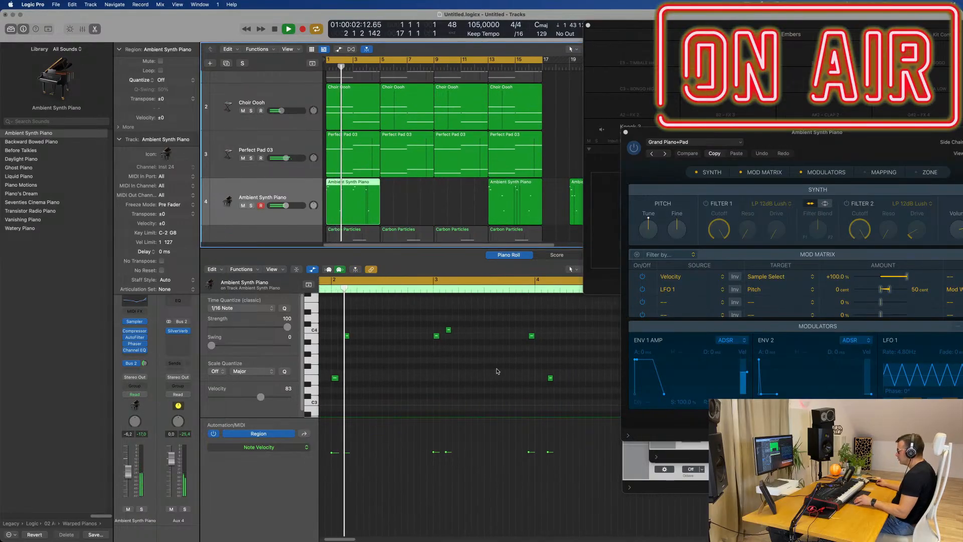
# Replay the four-bar piano phrase from the start and examine its notes and velocities through bar 4.
pyautogui.hscroll(-2, 497, 372)
pyautogui.hscroll(-1, 498, 371)
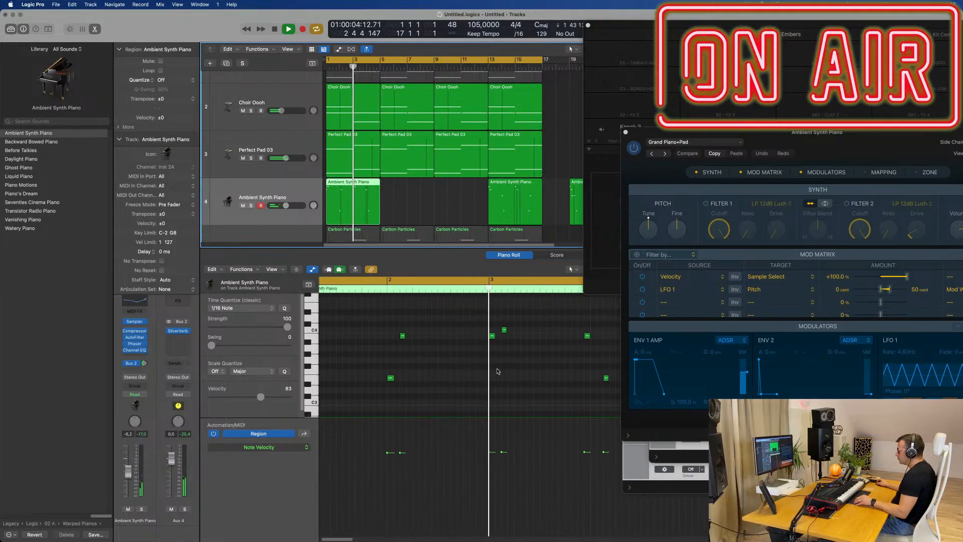
pyautogui.hscroll(3, 497, 371)
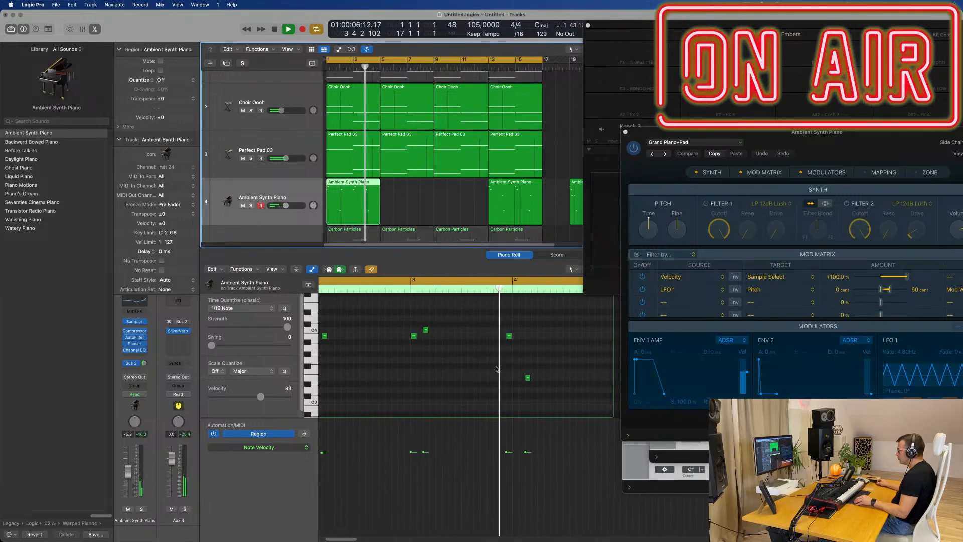
pyautogui.click(508, 337)
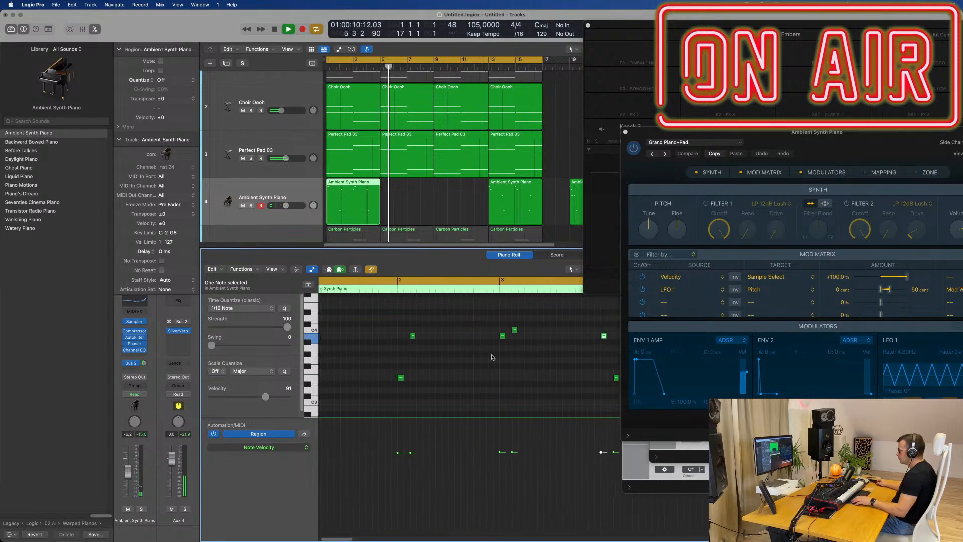
pyautogui.press('Return')
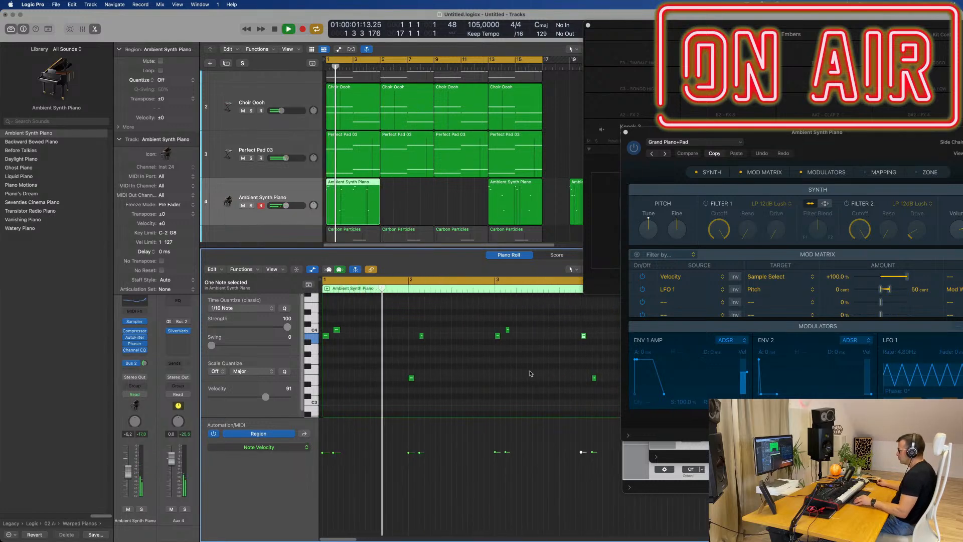
pyautogui.hscroll(1, 529, 375)
pyautogui.press('super+Right')
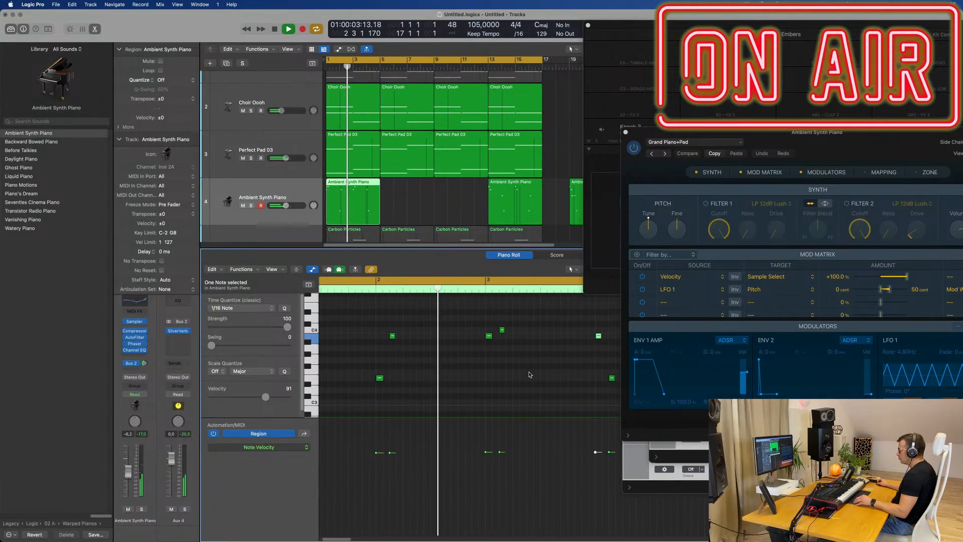
pyautogui.hscroll(3, 528, 374)
pyautogui.hscroll(3, 529, 374)
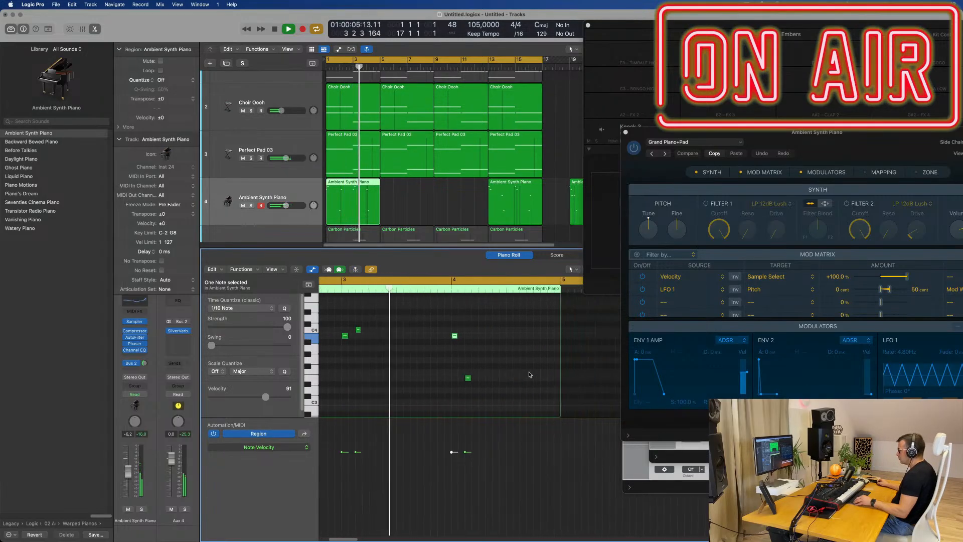
pyautogui.press('super+Left')
pyautogui.hscroll(-1, 529, 375)
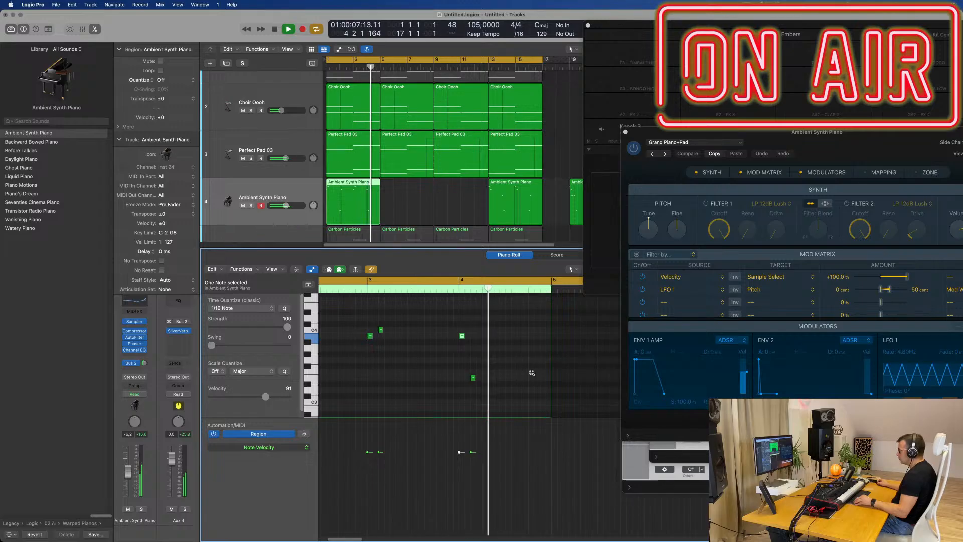
pyautogui.press('space')
pyautogui.press('space')
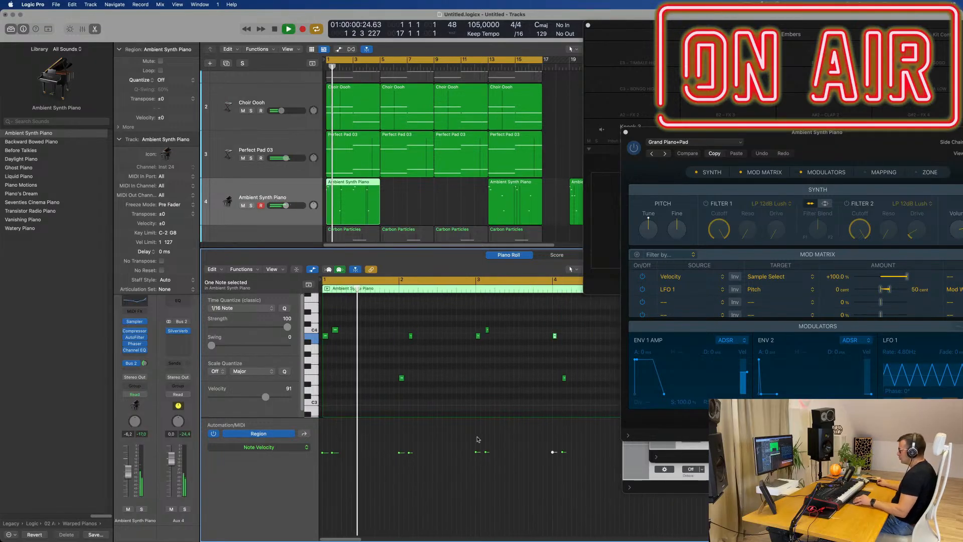
# Delete the other two Ambient Synth Piano regions at bars 13 and 19.
pyautogui.press('super+Left')
pyautogui.click(512, 205)
pyautogui.press('super+Left')
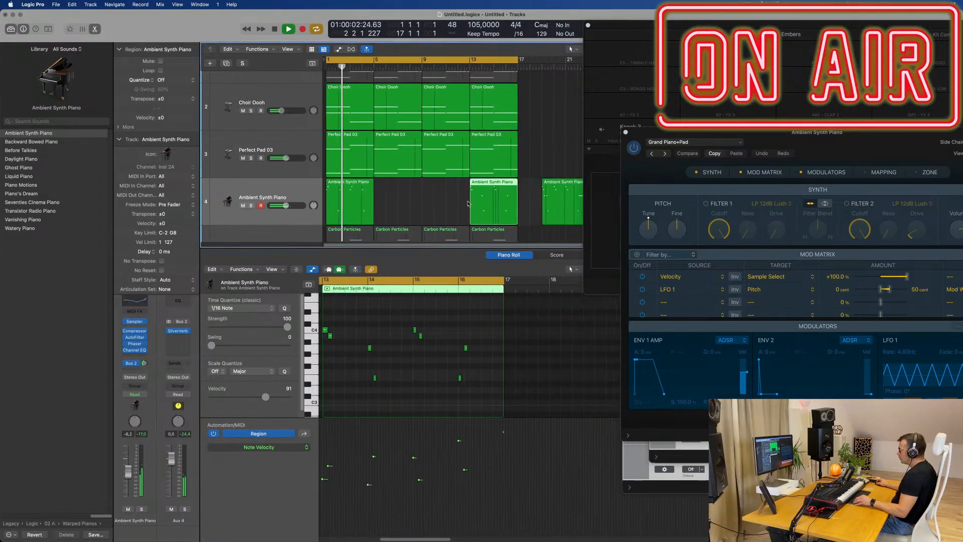
pyautogui.press('super+Left')
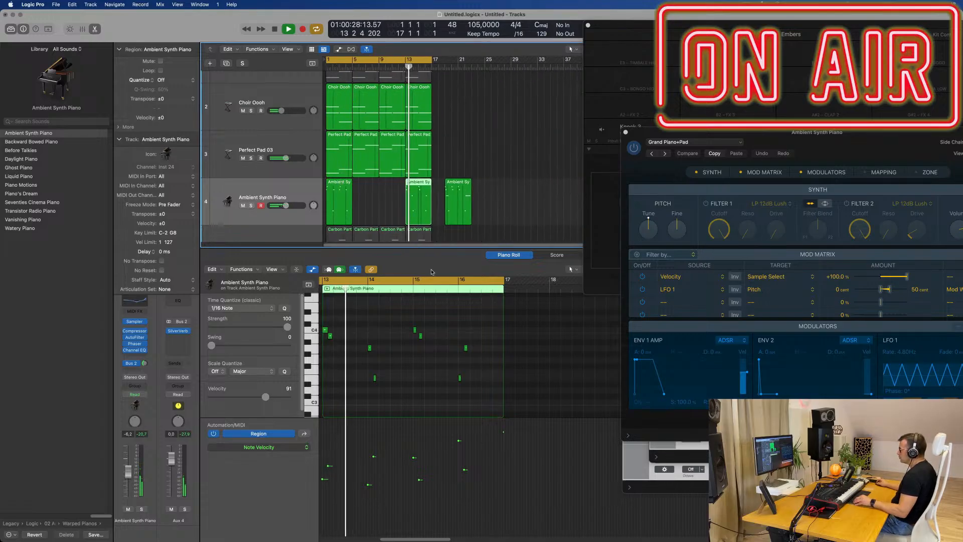
pyautogui.click(372, 196)
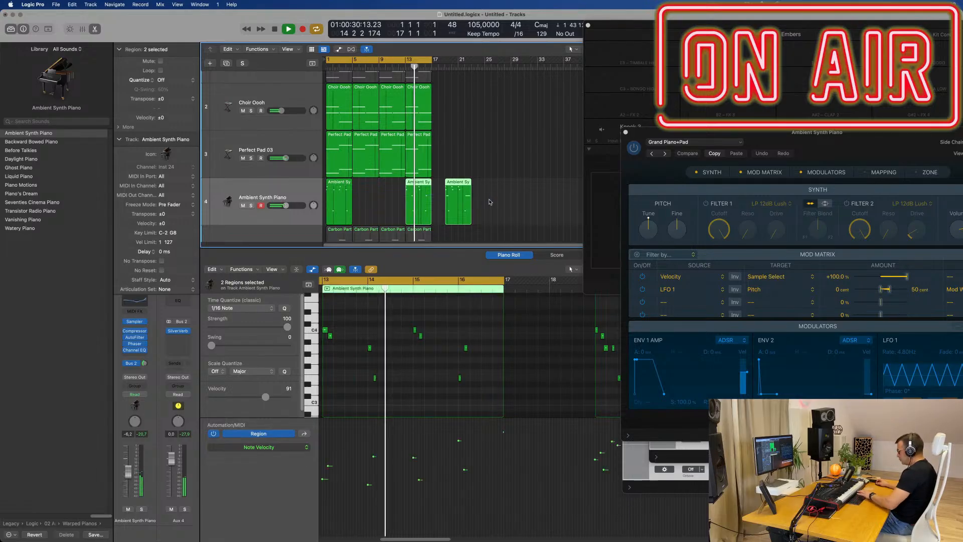
pyautogui.press('BackSpace')
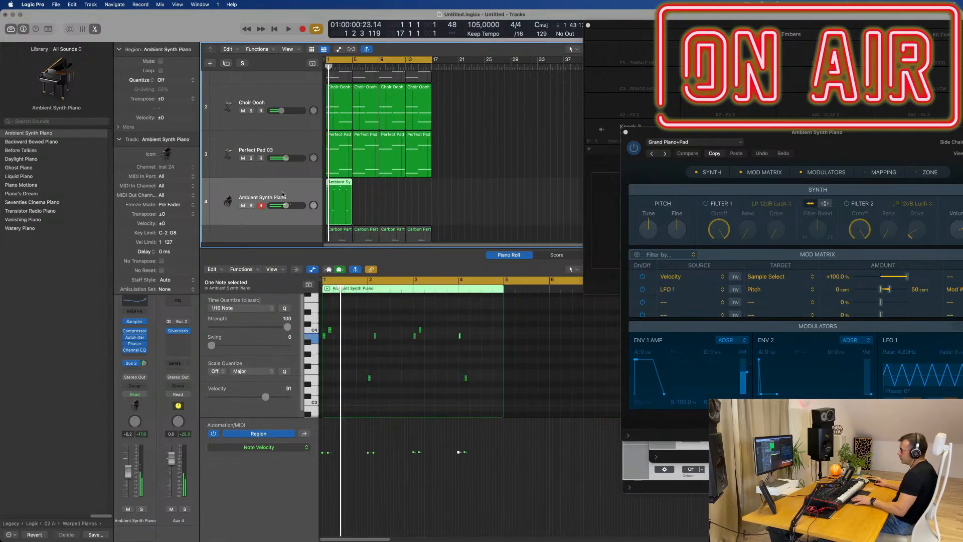
# Repeat the four-bar Ambient Synth Piano region three times so it fills bars 5 to 16.
pyautogui.press('Return')
pyautogui.press('super+Right')
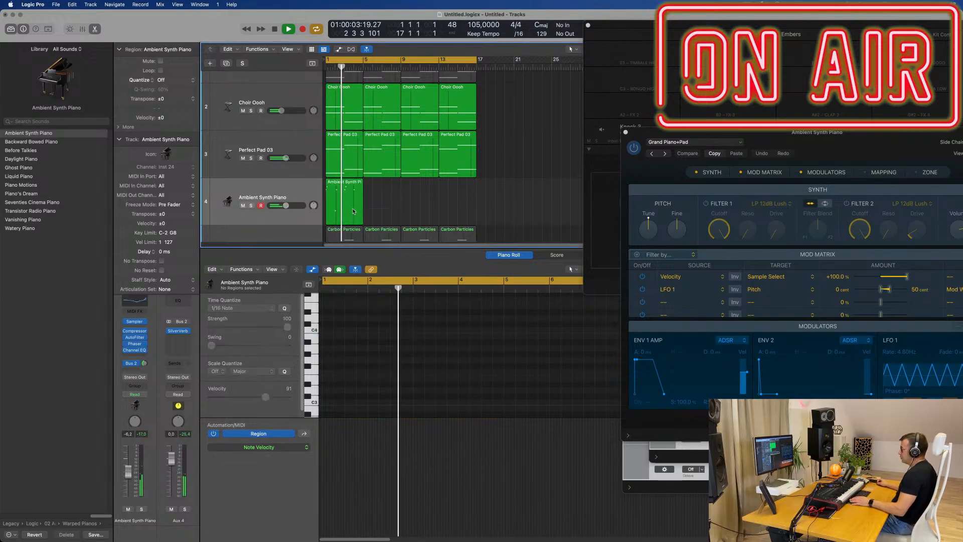
pyautogui.press('super+r')
pyautogui.press('super+r')
pyautogui.press('super+r')
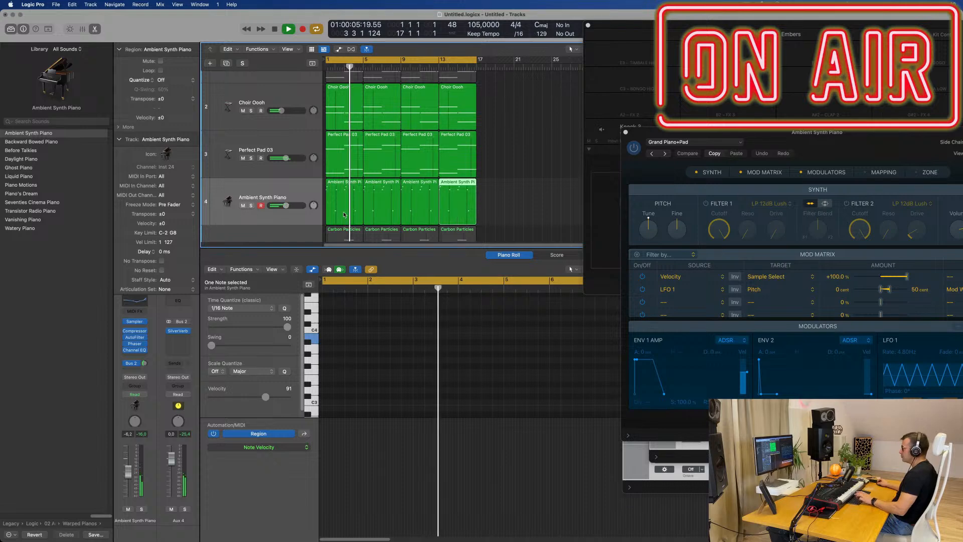
# Select all four piano regions and audition the Backward Bowed Piano patch with the track volume at about -6.4 dB.
pyautogui.click(746, 4)
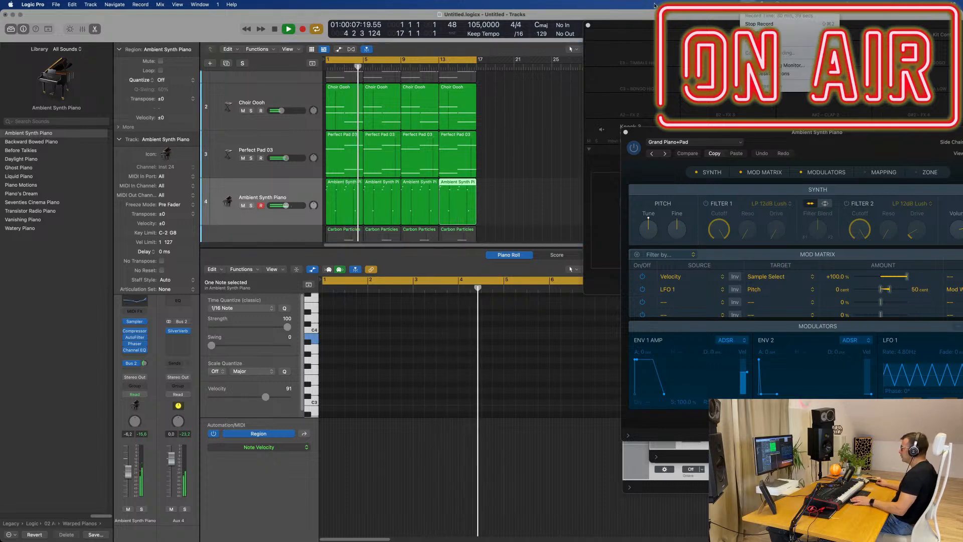
pyautogui.click(297, 193)
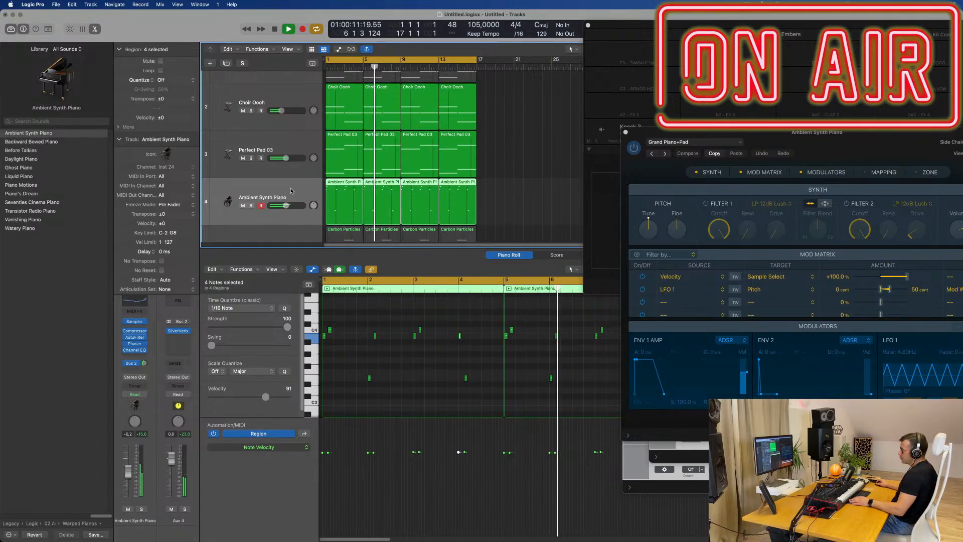
pyautogui.press('space')
pyautogui.press('space')
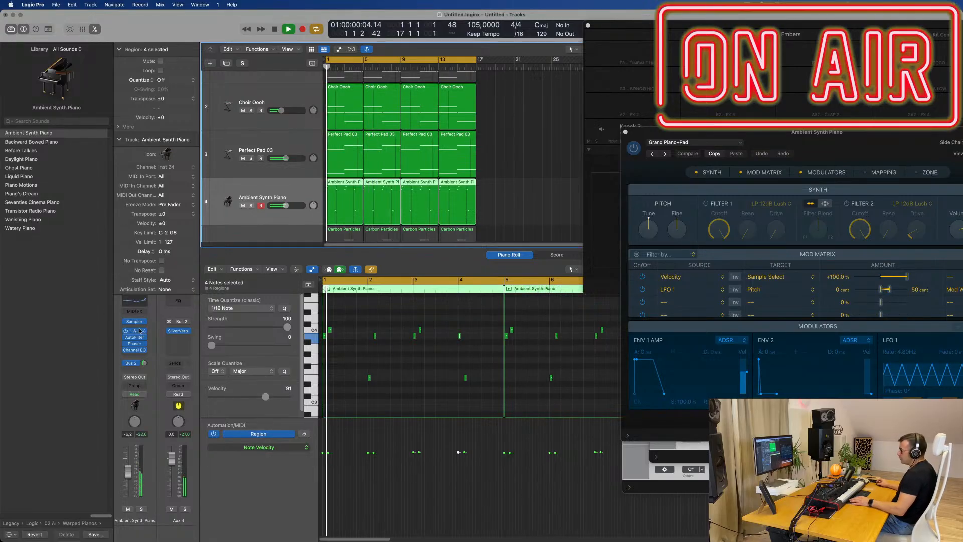
pyautogui.click(43, 144)
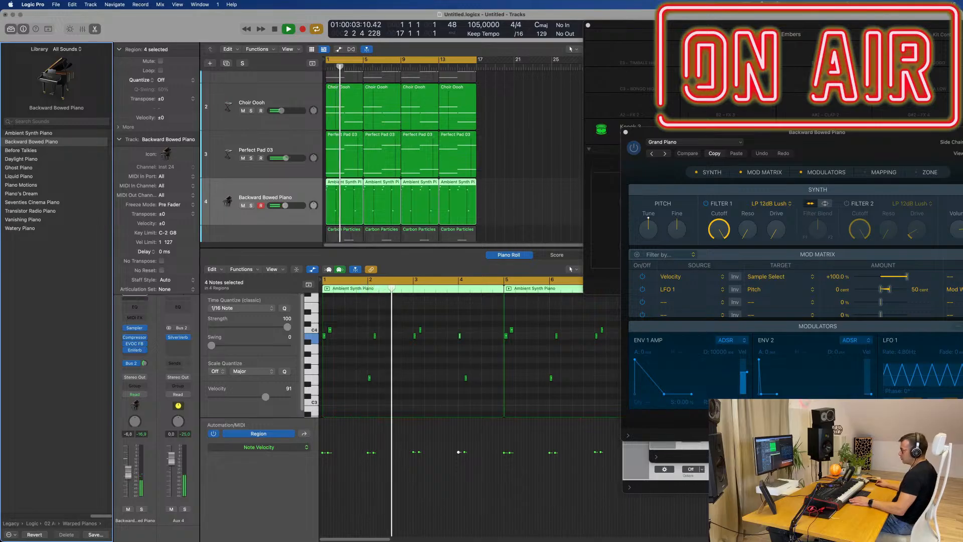
pyautogui.moveTo(128, 474); pyautogui.dragTo(127, 475)
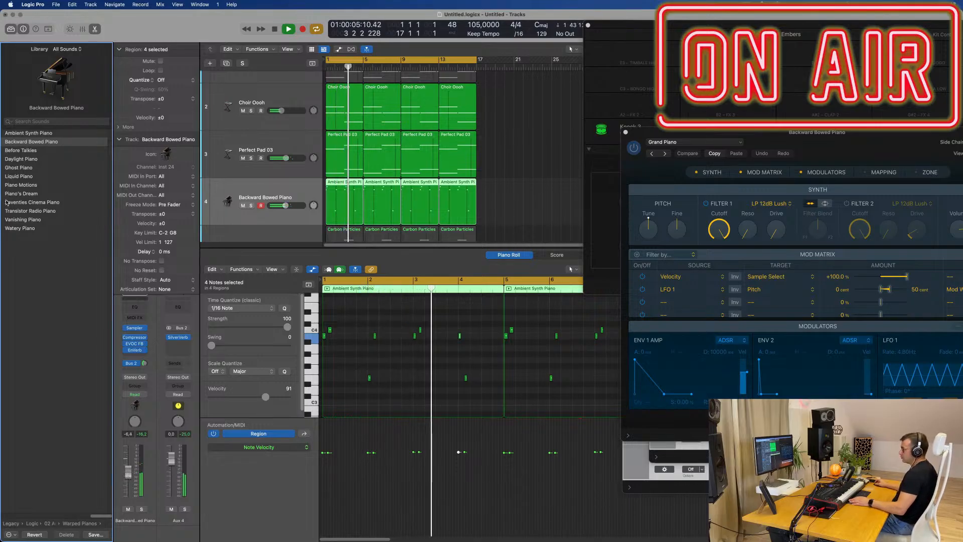
# Audition the Daylight Piano, Ghost Piano and Liquid Piano patches on the piano track.
pyautogui.click(18, 159)
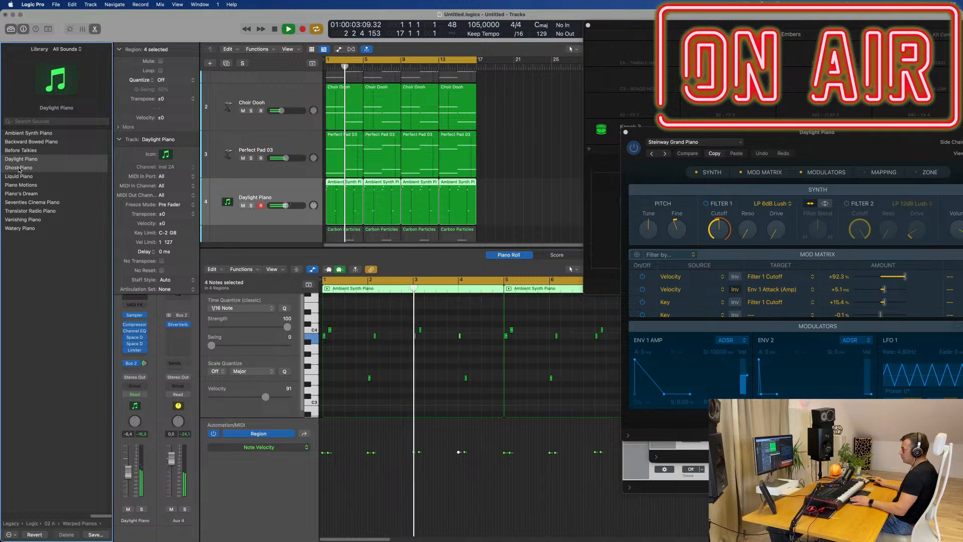
pyautogui.click(19, 168)
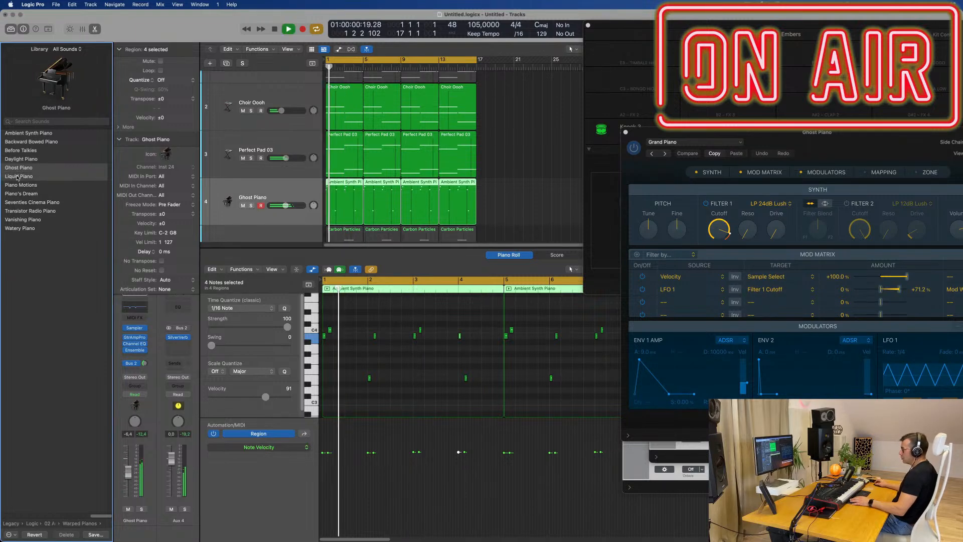
pyautogui.click(18, 177)
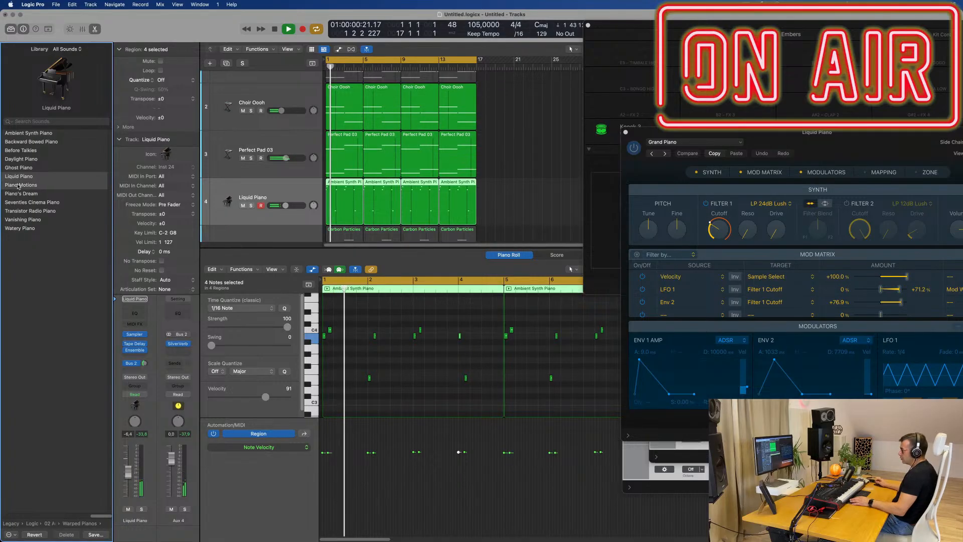
# Audition the Piano Motions and Piano's Dream patches, lowering the track volume to about -10.8 dB.
pyautogui.click(18, 185)
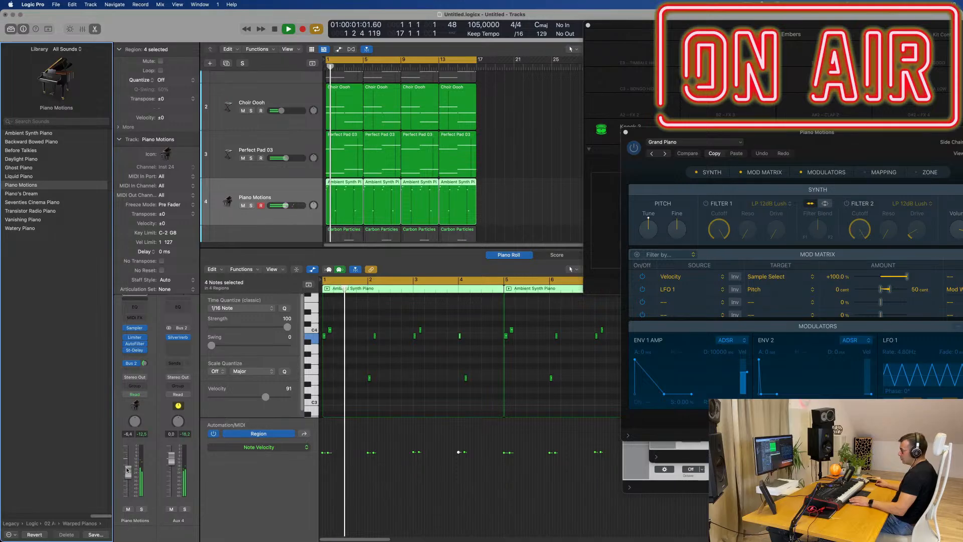
pyautogui.moveTo(127, 470); pyautogui.dragTo(131, 477)
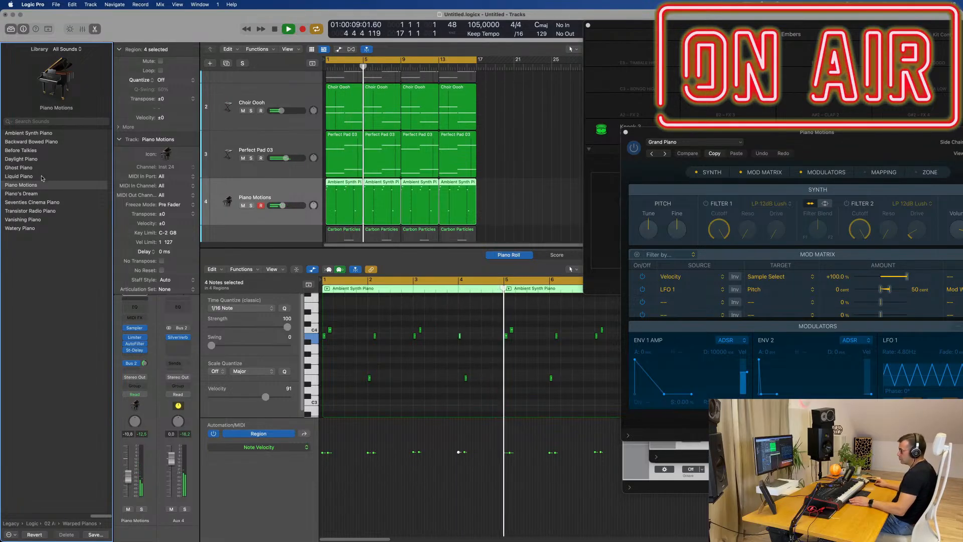
pyautogui.click(23, 194)
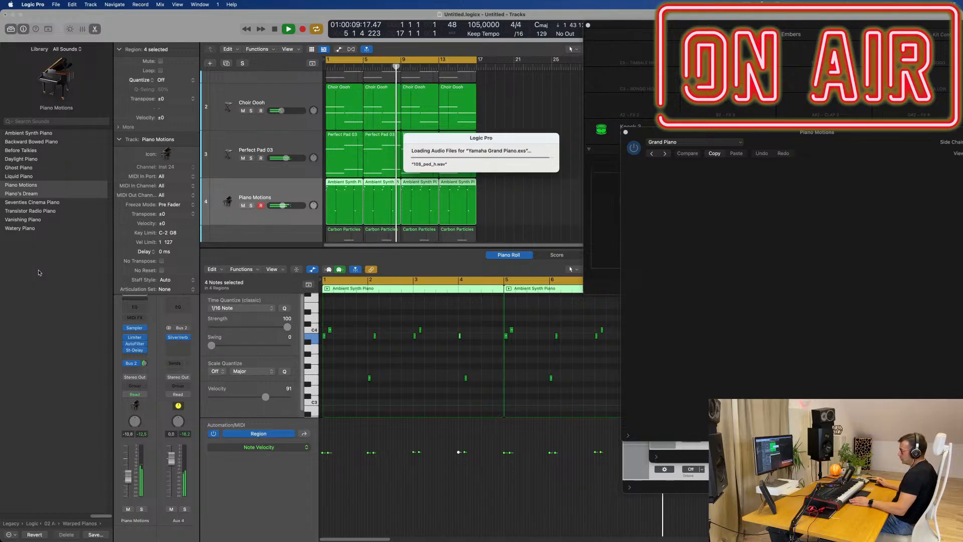
pyautogui.press('space')
pyautogui.press('space')
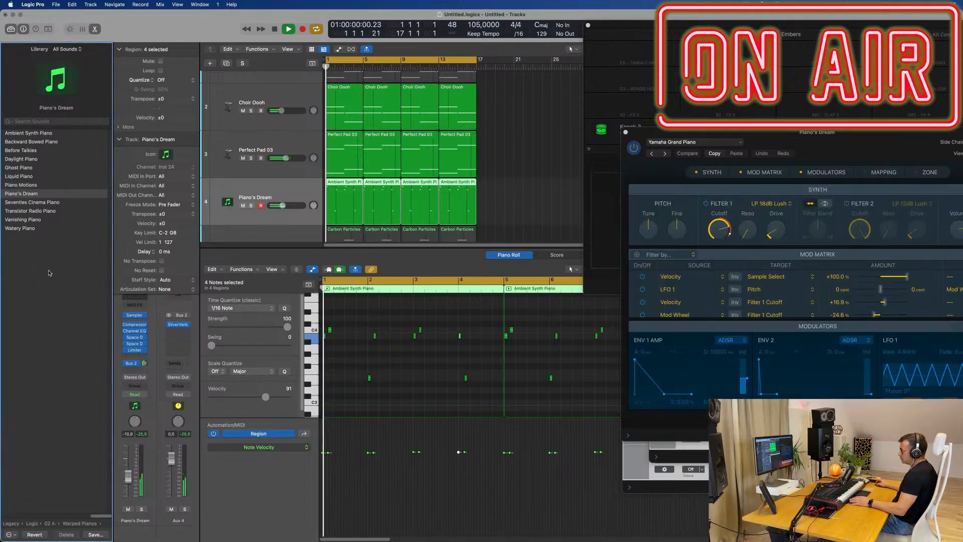
# Load the Piano Motions patch on the piano track and lower its volume to about -13.4 dB during playback.
pyautogui.click(52, 185)
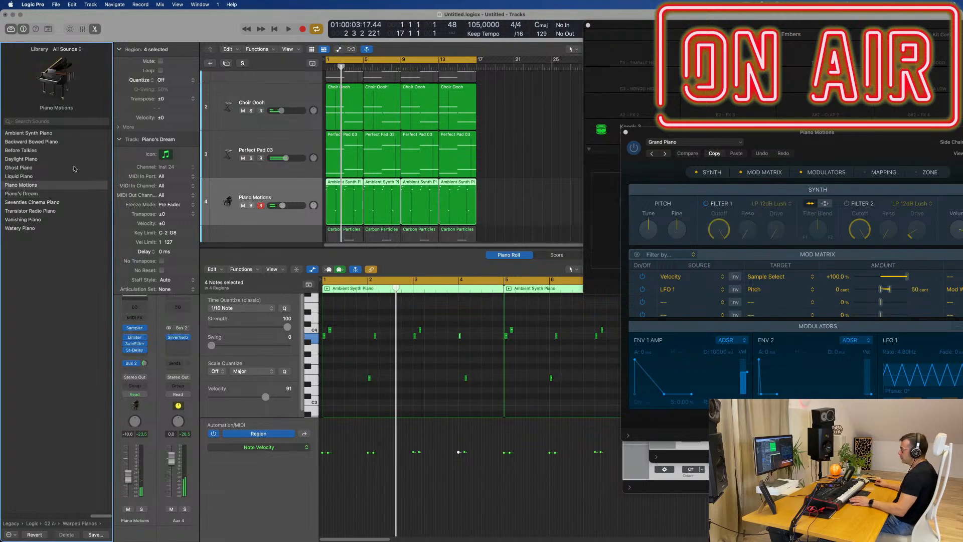
pyautogui.click(295, 207)
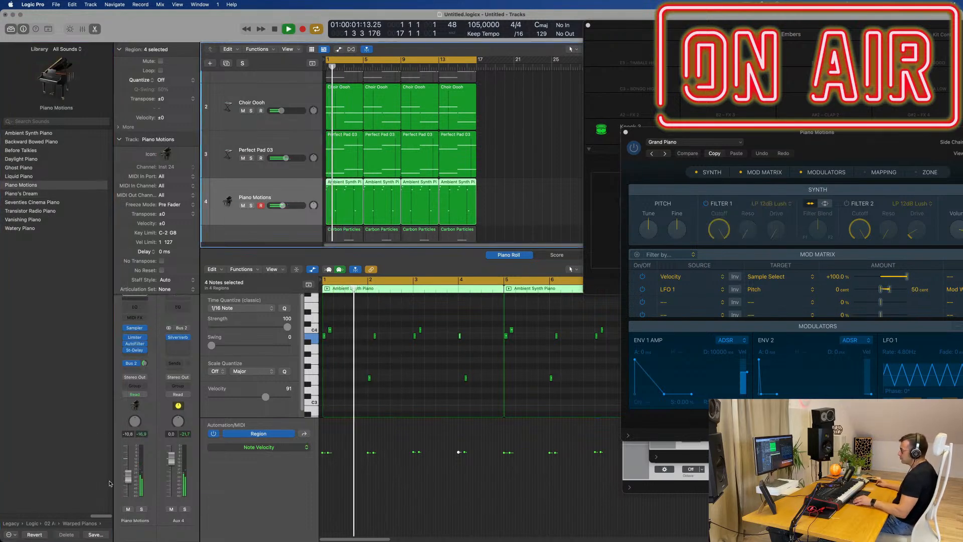
pyautogui.moveTo(129, 479); pyautogui.dragTo(128, 484)
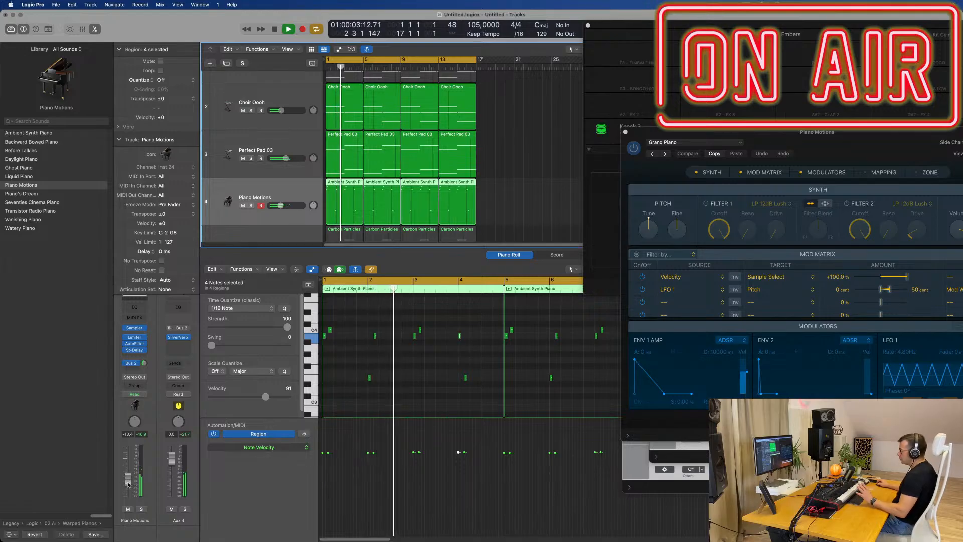
# Unmute the Inst 1 track and open its Alchemy instrument while playing the arrangement from the start.
pyautogui.scroll(-4, 541, 166)
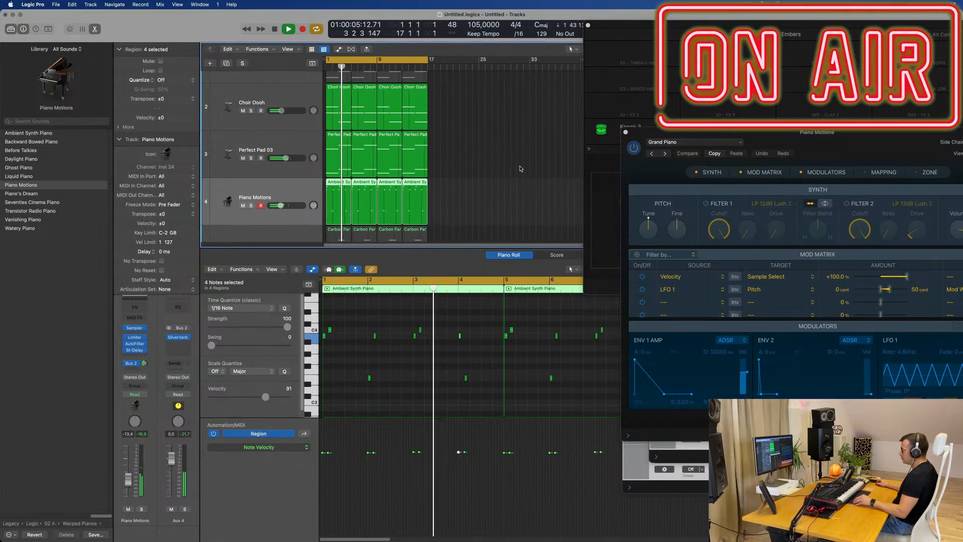
pyautogui.scroll(3, 517, 169)
pyautogui.scroll(-5, 513, 168)
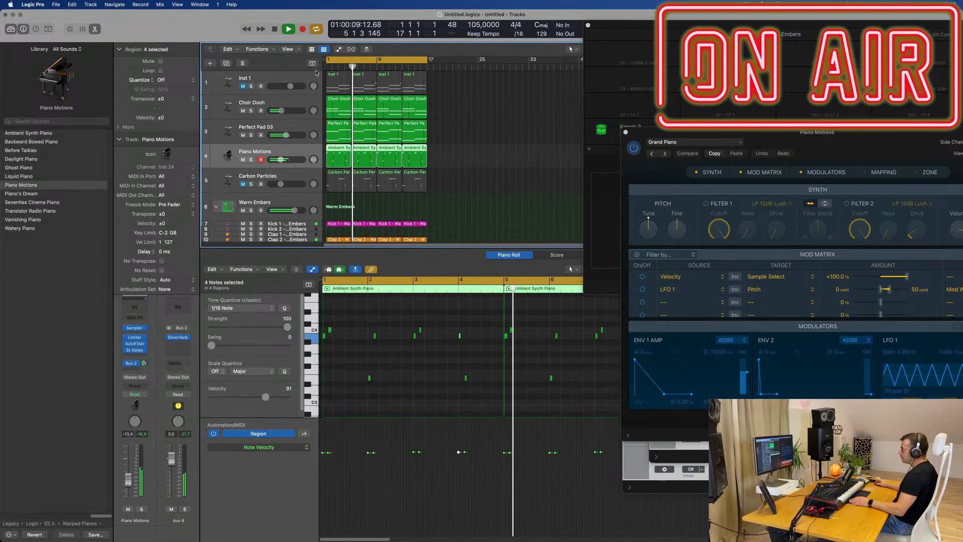
pyautogui.click(275, 78)
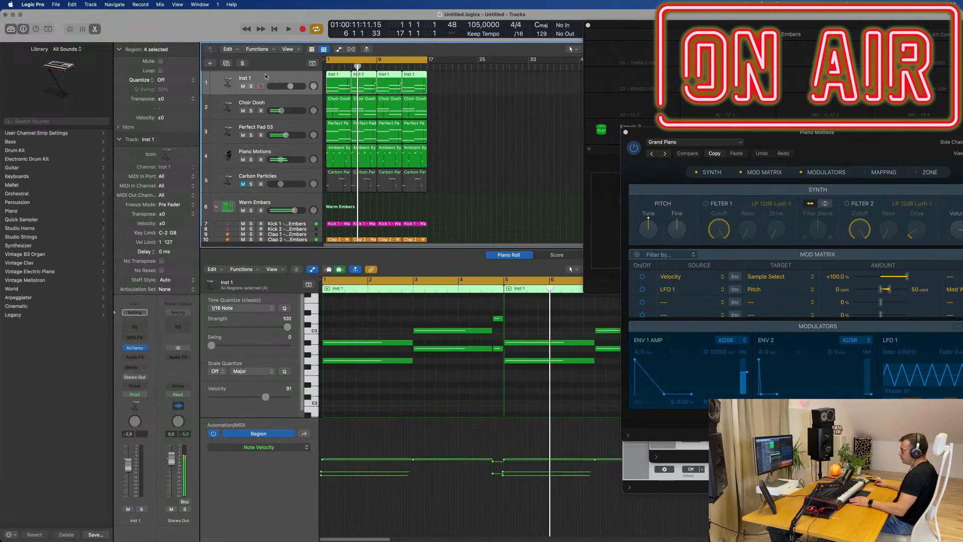
pyautogui.press('Return')
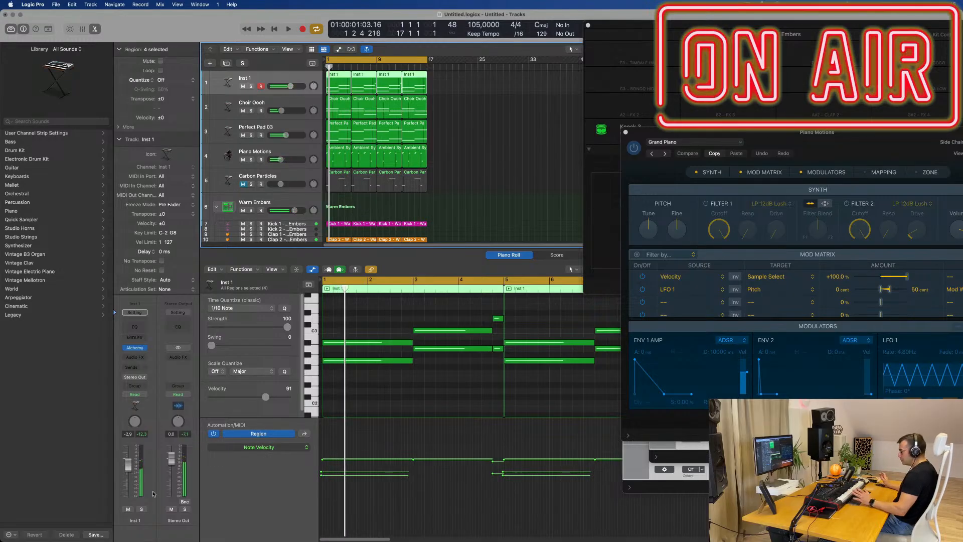
pyautogui.press('space')
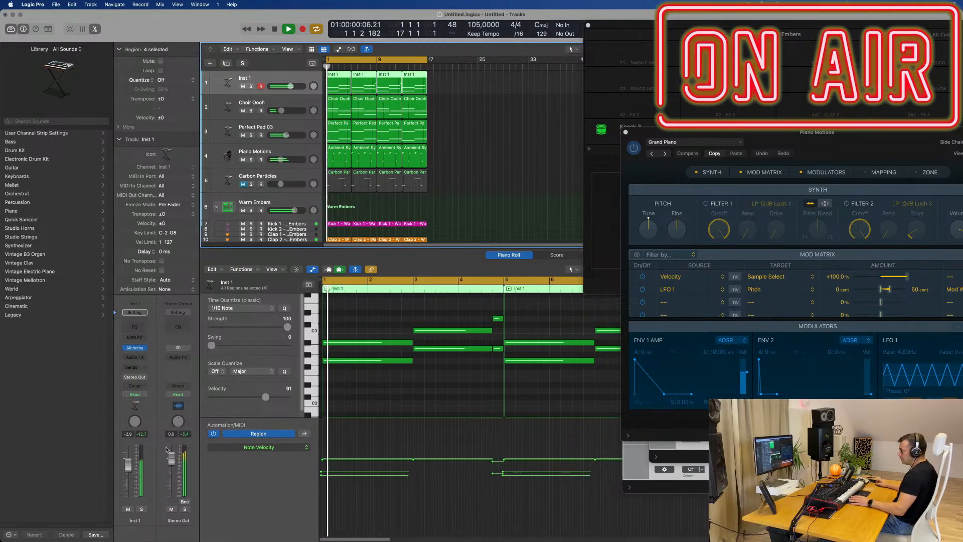
pyautogui.click(134, 347)
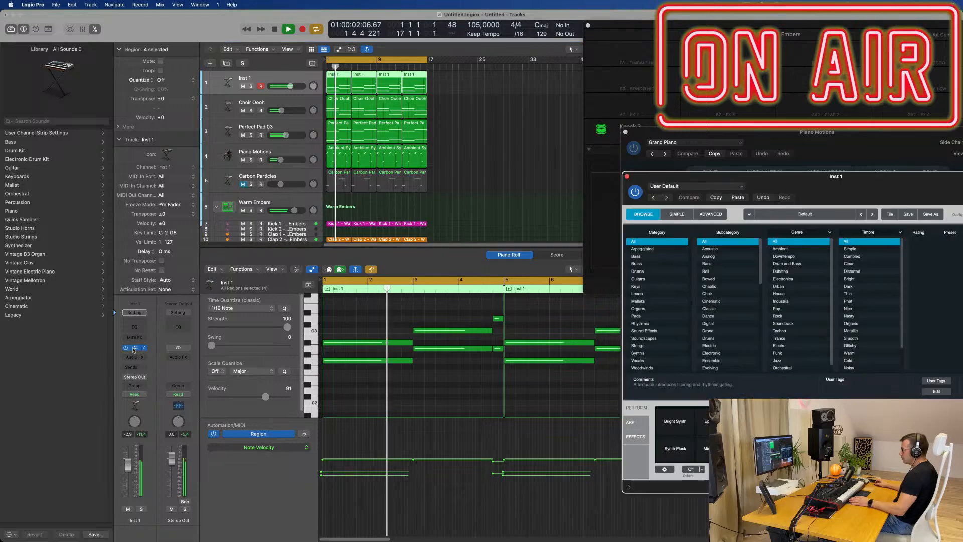
# Adjust the Delay and Resonance performance controls of Inst 1's Alchemy instrument during playback and close its window.
pyautogui.moveTo(850, 184); pyautogui.dragTo(547, 205)
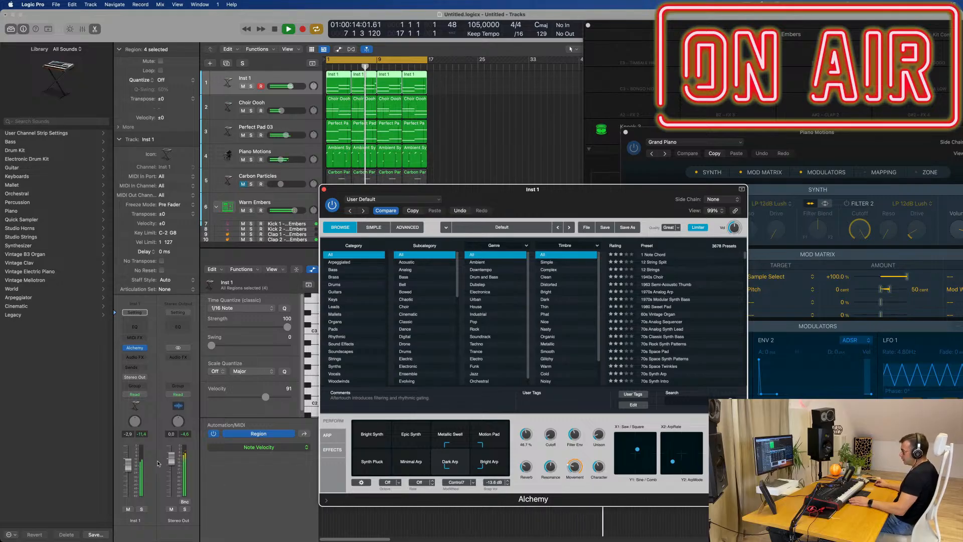
pyautogui.click(129, 466)
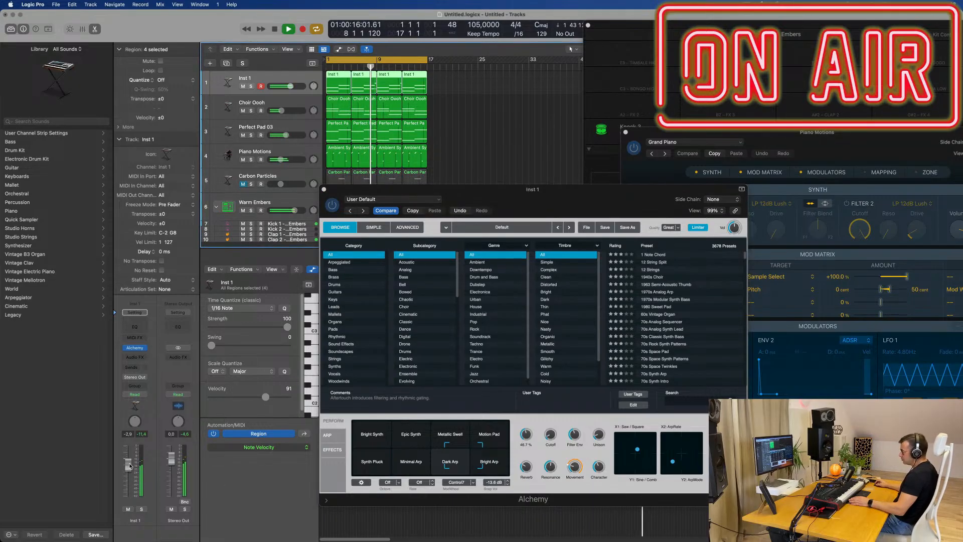
pyautogui.click(551, 467)
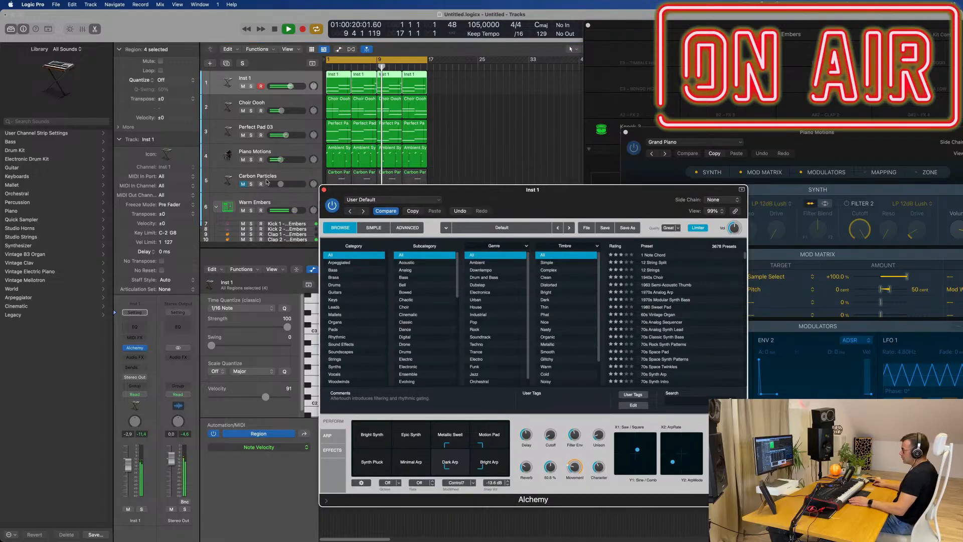
pyautogui.click(324, 191)
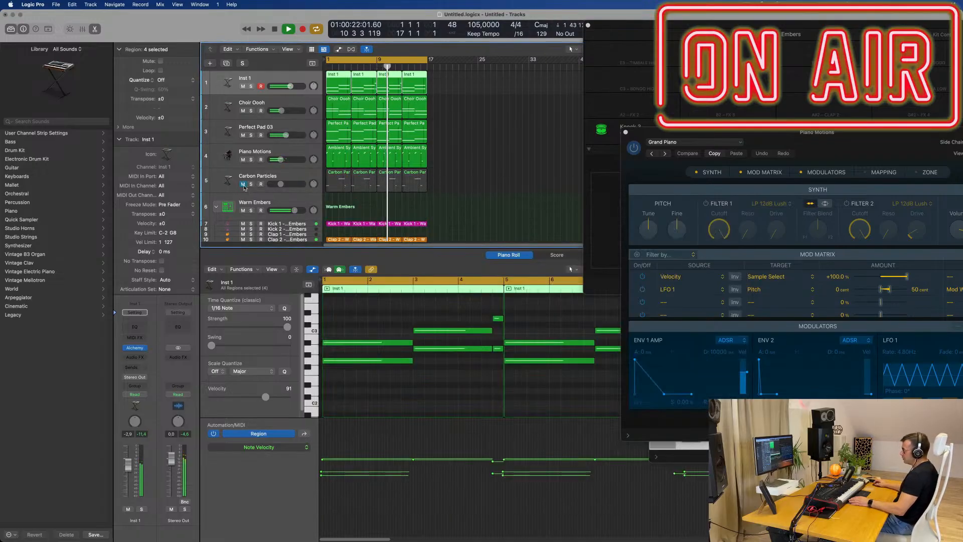
# Unmute the Carbon Particles track and select it while the full arrangement plays.
pyautogui.click(243, 185)
pyautogui.scroll(2, 488, 197)
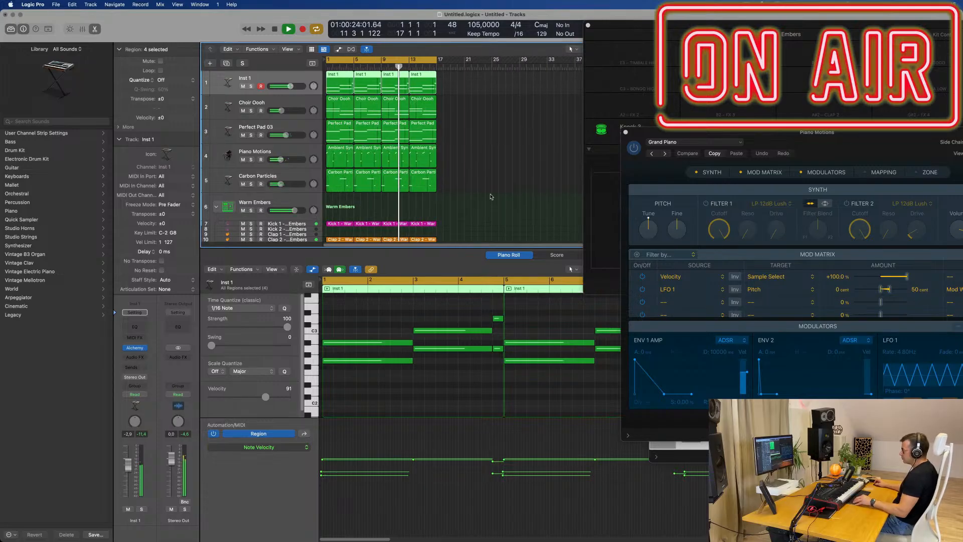
pyautogui.scroll(-2, 488, 197)
pyautogui.scroll(2, 489, 198)
pyautogui.scroll(2, 519, 205)
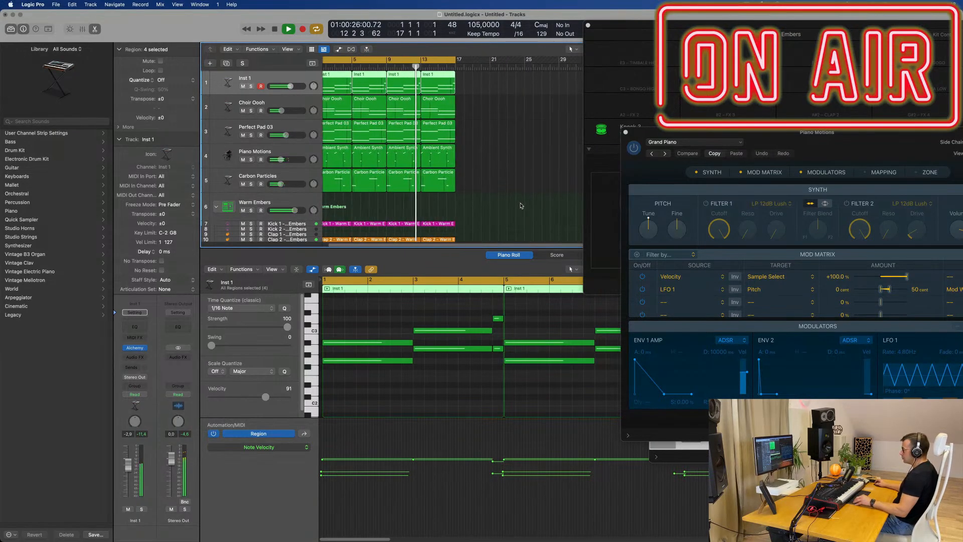
pyautogui.scroll(-3, 518, 205)
pyautogui.scroll(2, 519, 205)
pyautogui.scroll(2, 532, 205)
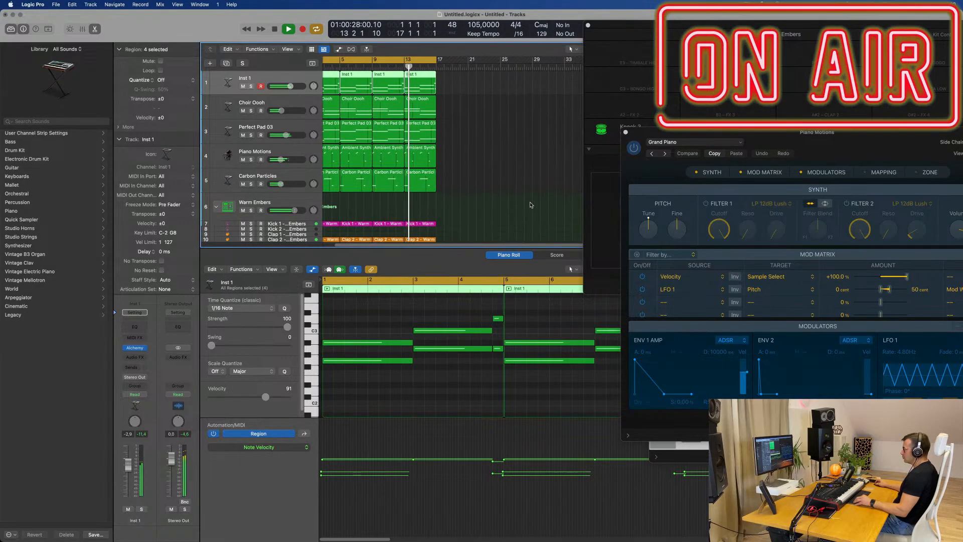
pyautogui.scroll(-3, 533, 206)
pyautogui.click(290, 179)
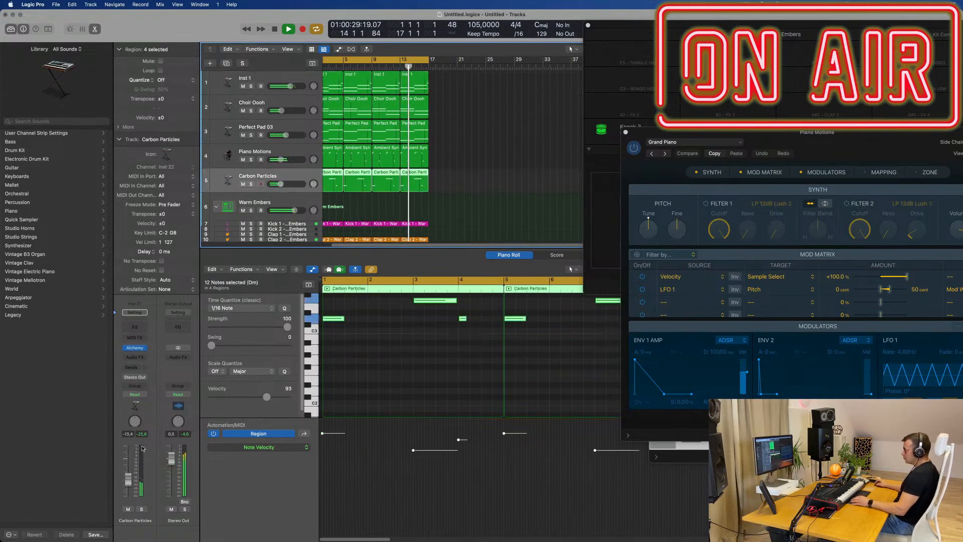
# Select all regions on every track and repeat them until the arrangement extends to bar 65.
pyautogui.press('super+a')
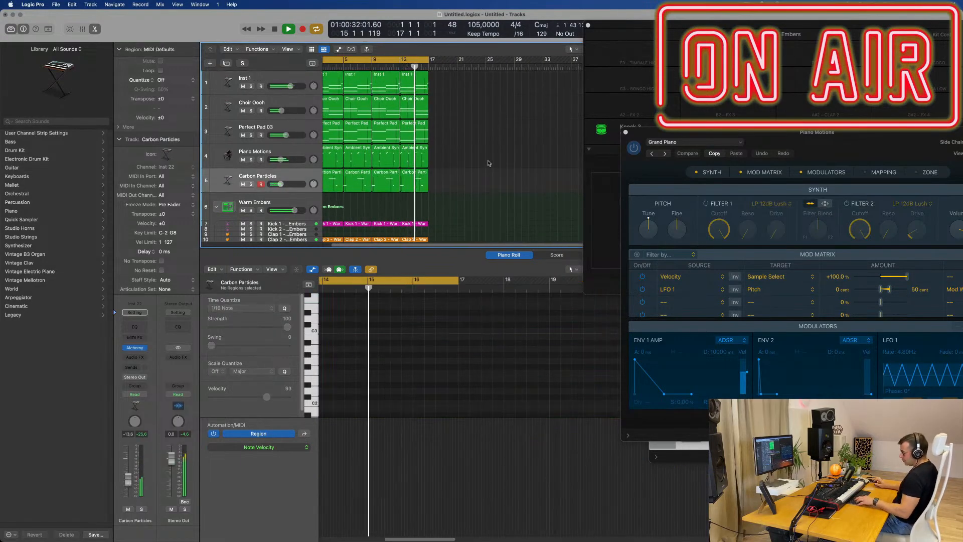
pyautogui.press('super+r')
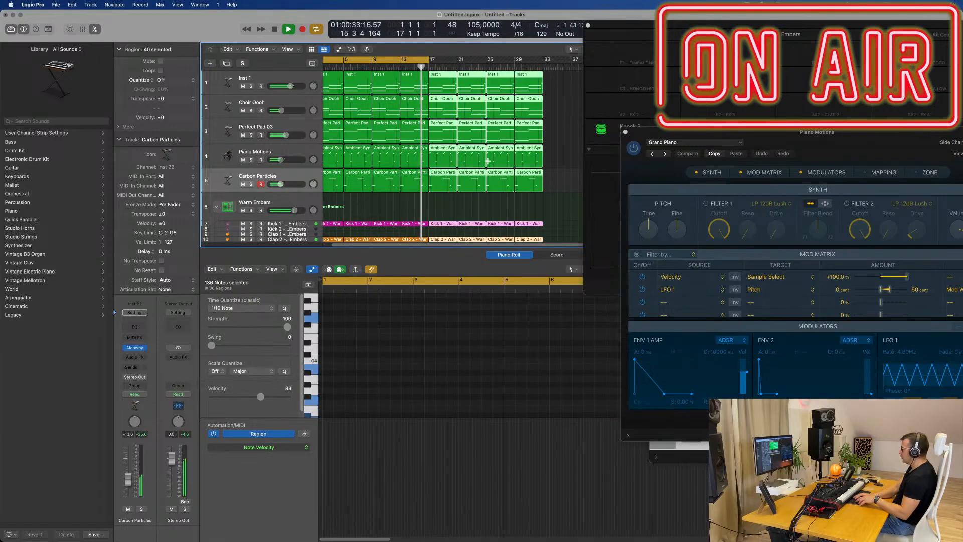
pyautogui.scroll(-3, 457, 209)
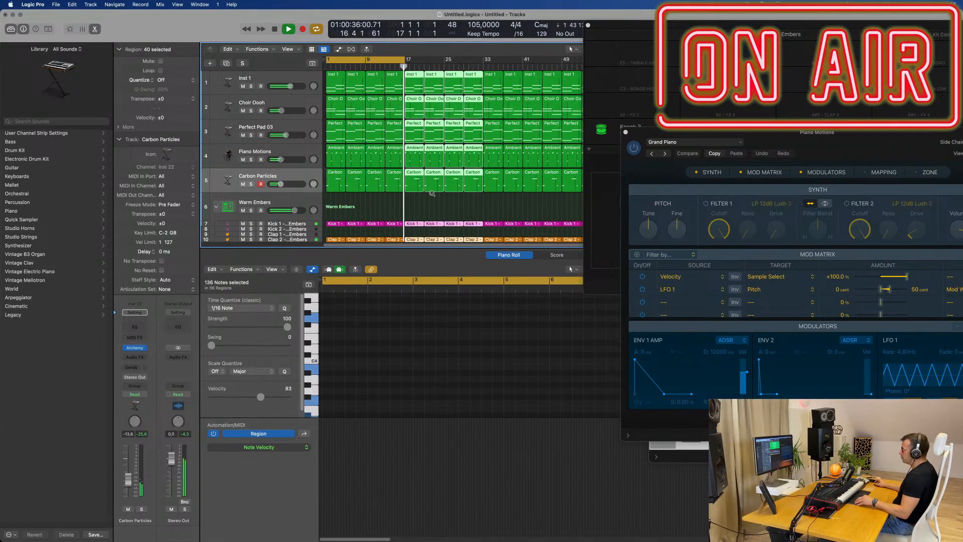
# Close the open Warm Embers, Piano Motions and Carbon Particles instrument windows to uncover the arrangement.
pyautogui.click(588, 26)
pyautogui.click(588, 26)
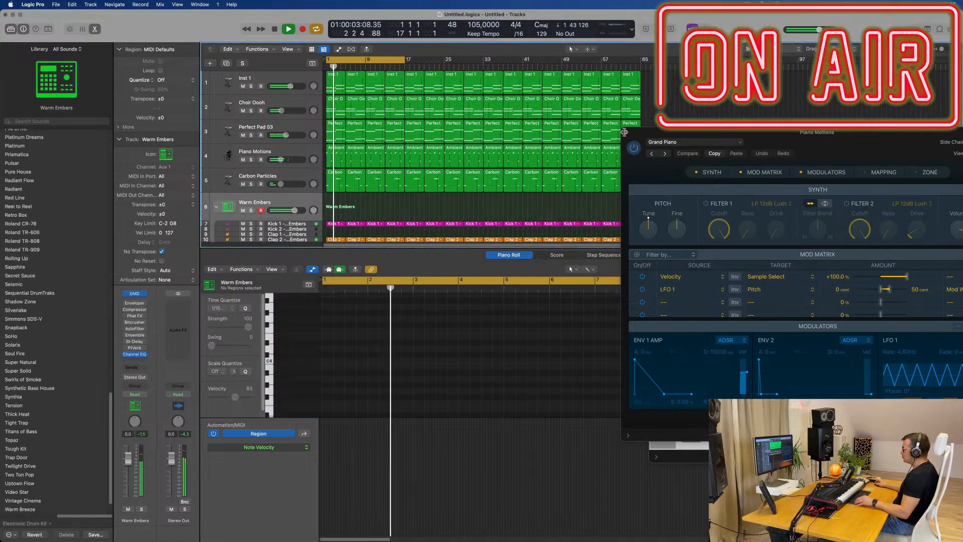
pyautogui.click(625, 131)
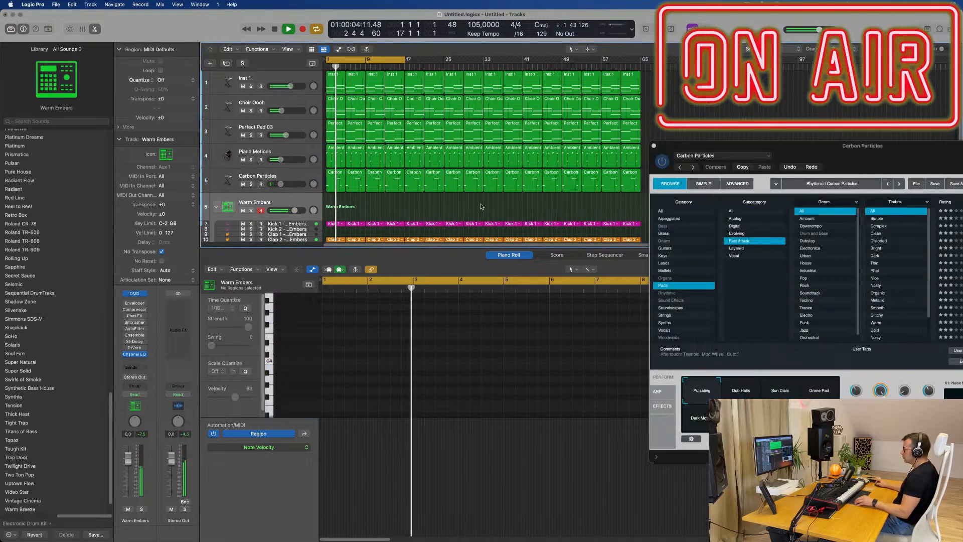
pyautogui.click(654, 145)
pyautogui.press('super+Right')
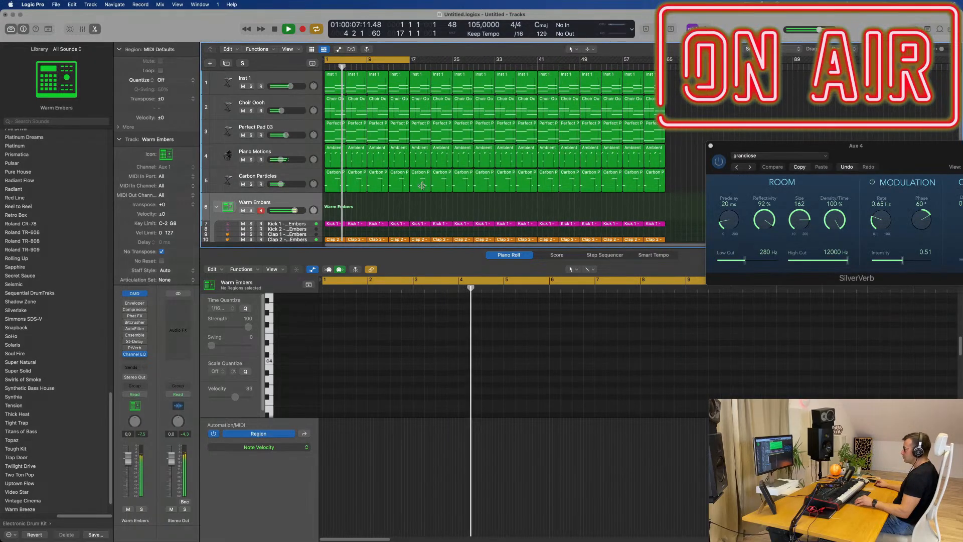
# Mute the Carbon Particles and Choir Oooh tracks while the arrangement plays.
pyautogui.click(243, 184)
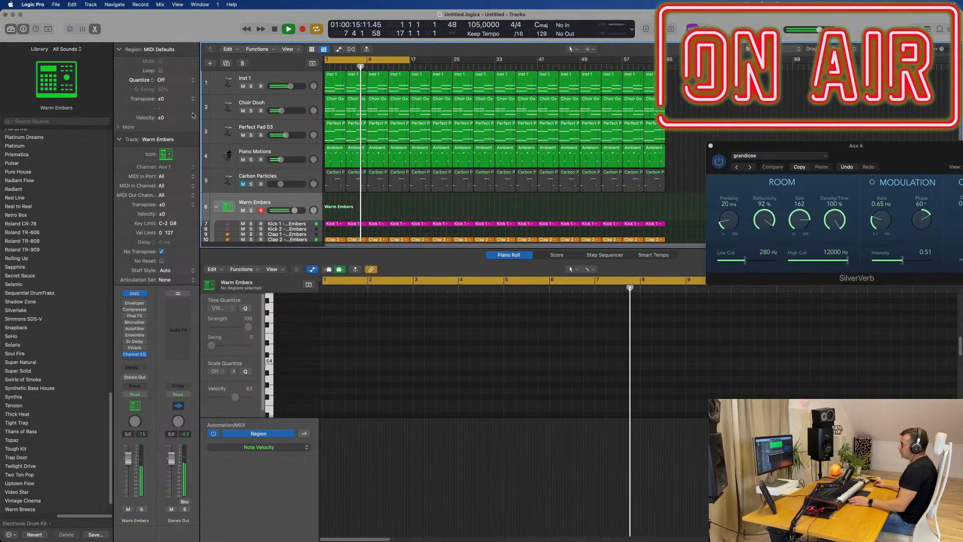
pyautogui.click(242, 111)
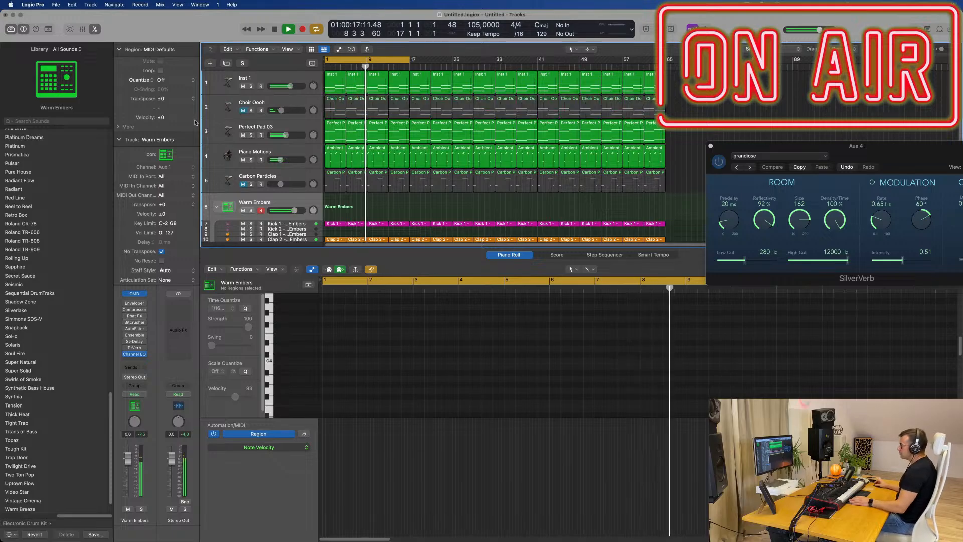
pyautogui.press('super+Right')
pyautogui.press('super+Right')
pyautogui.press('super+Right')
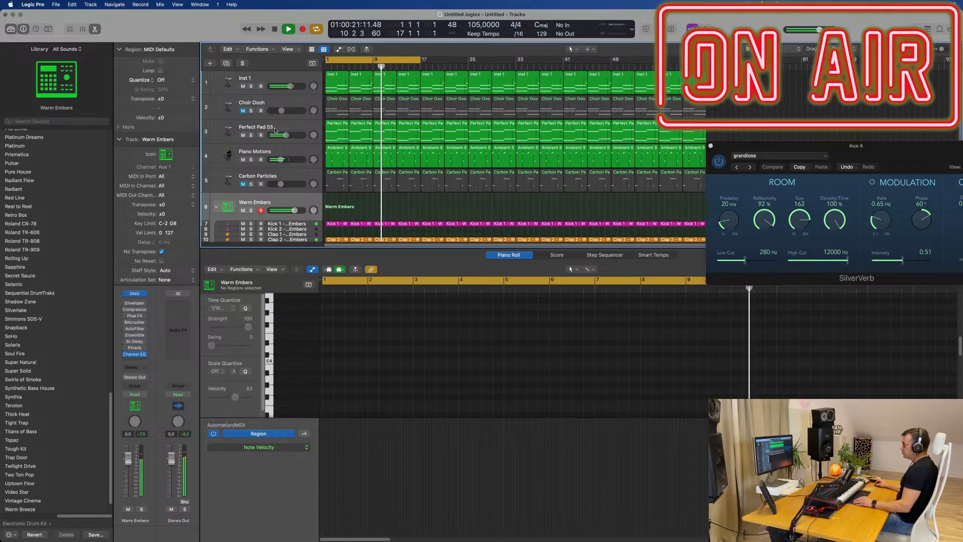
# Add a Channel EQ to Perfect Pad 03 with a +6.8 dB low shelf at 75 Hz, raising the track volume to about -4 dB.
pyautogui.click(280, 129)
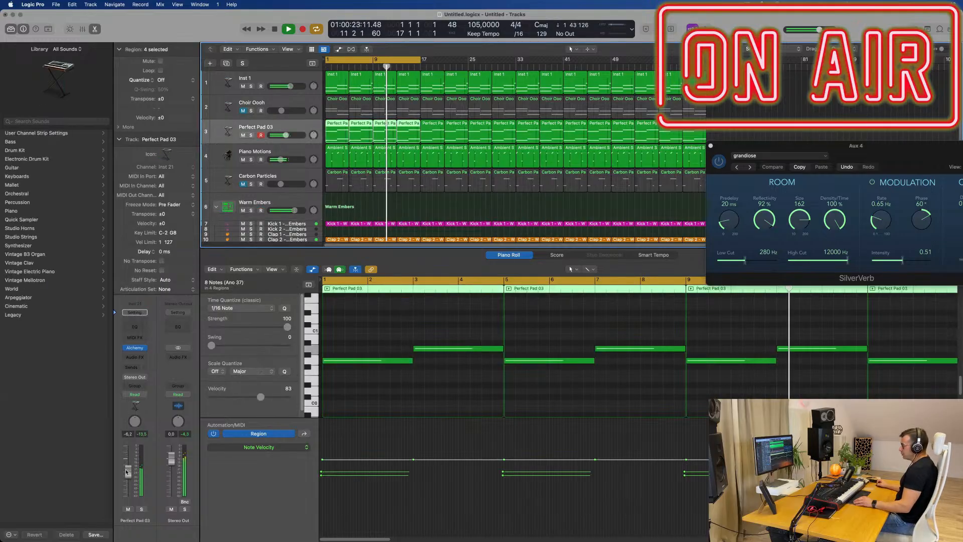
pyautogui.click(134, 326)
pyautogui.moveTo(423, 354); pyautogui.dragTo(423, 337)
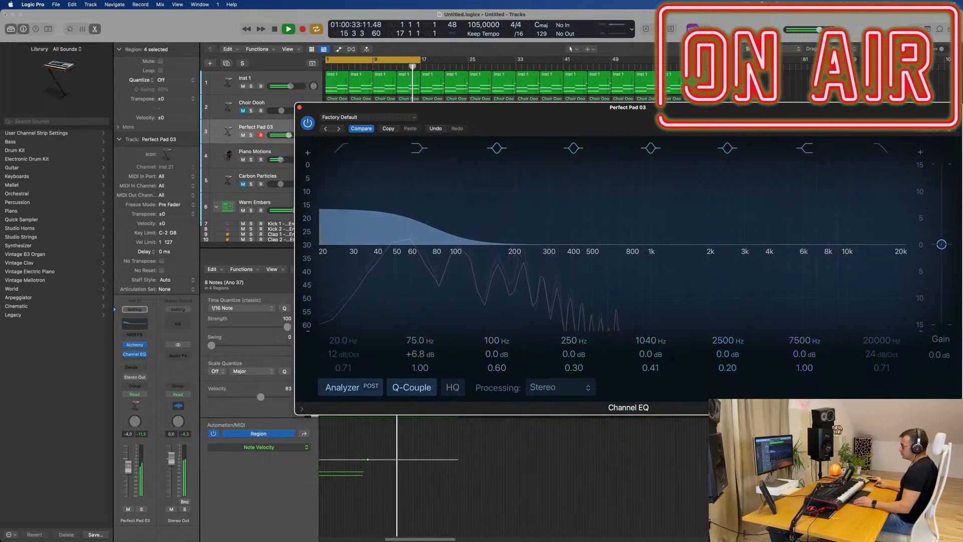
# Insert a Compressor after the Channel EQ on Perfect Pad 03 and lower the track volume to about -5.4 dB.
pyautogui.click(135, 355)
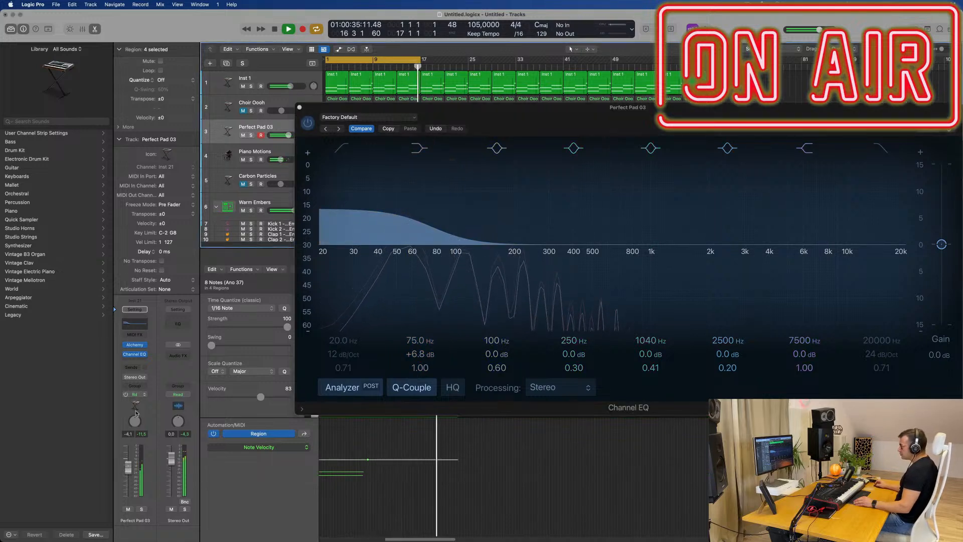
pyautogui.click(136, 359)
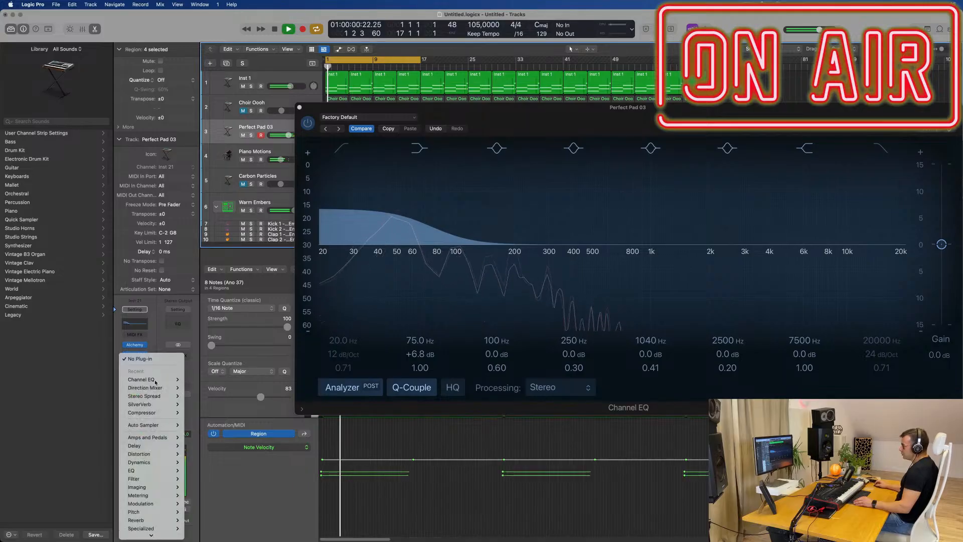
pyautogui.moveTo(165, 413)
pyautogui.click(195, 412)
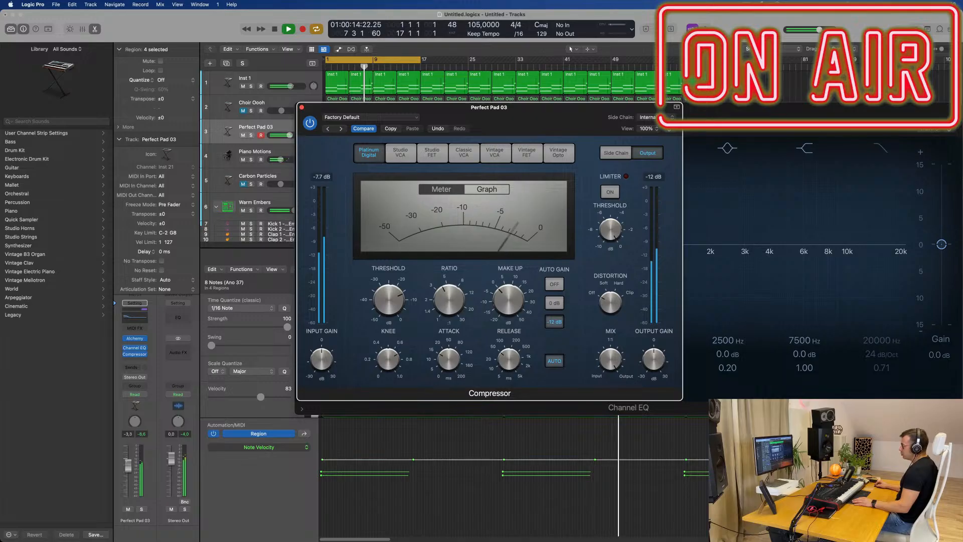
pyautogui.click(606, 304)
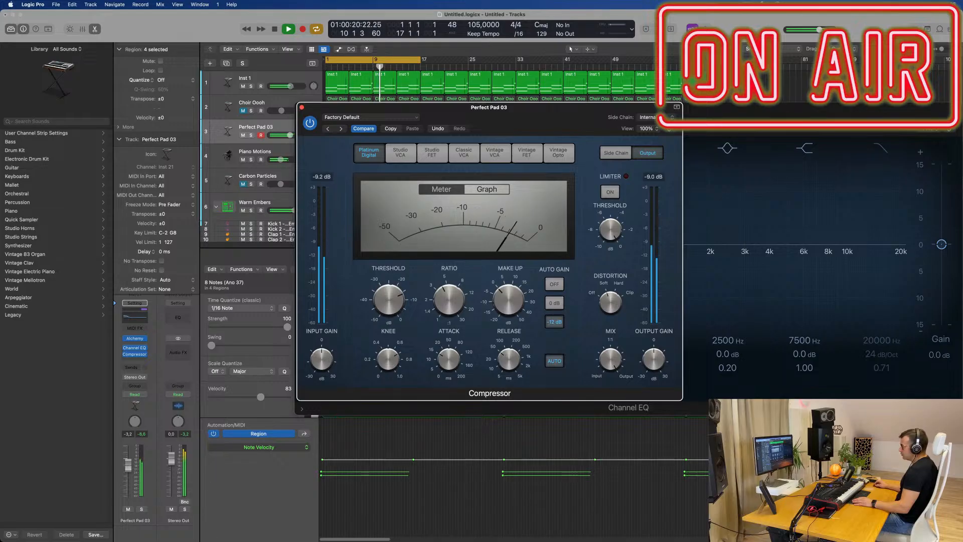
pyautogui.moveTo(128, 464); pyautogui.dragTo(128, 472)
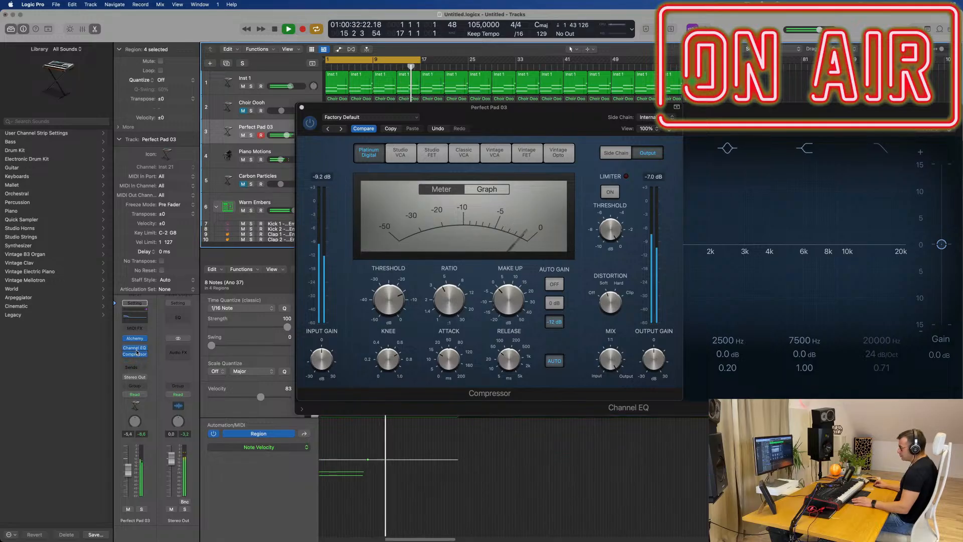
# Place the Compressor ahead of the Channel EQ on Perfect Pad 03, lower its threshold and close its window.
pyautogui.moveTo(134, 361); pyautogui.dragTo(137, 360)
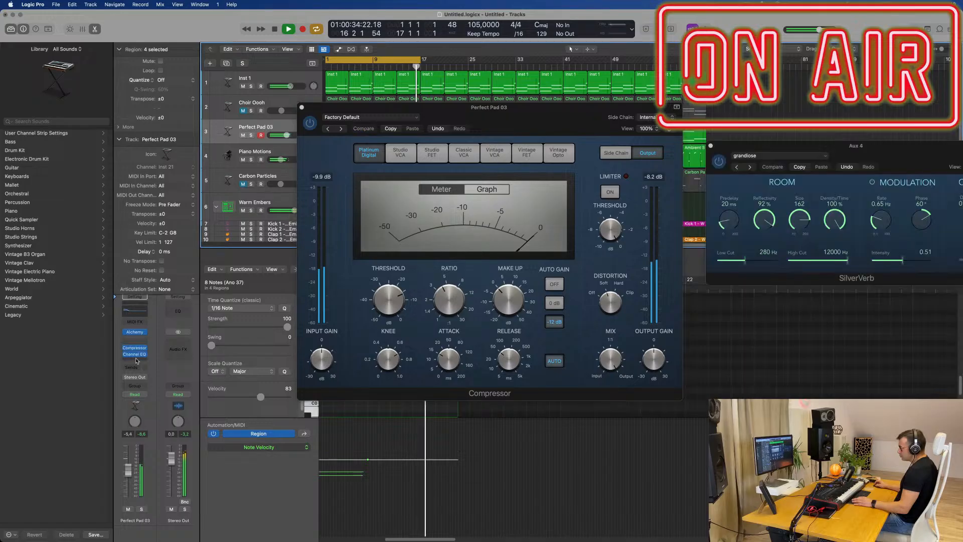
pyautogui.moveTo(559, 104); pyautogui.dragTo(426, 217)
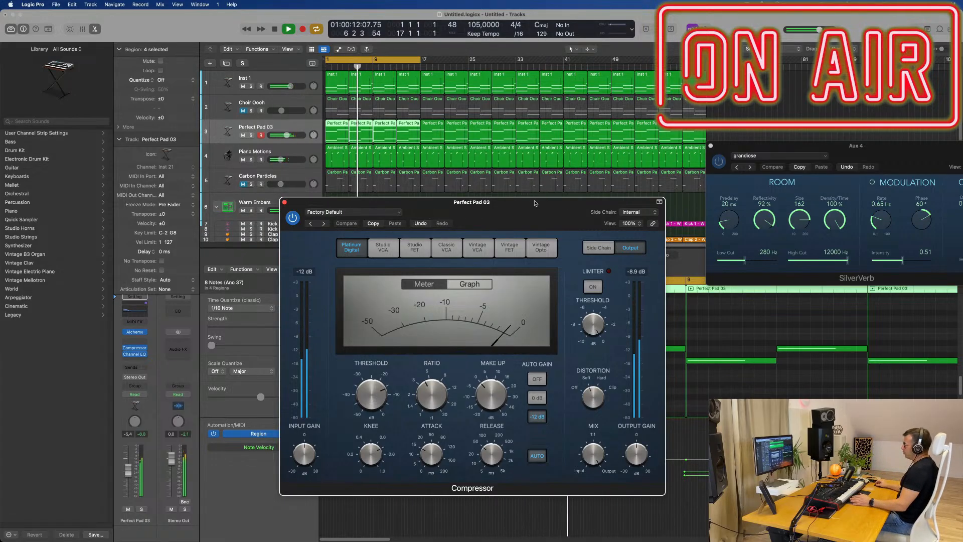
pyautogui.moveTo(536, 203); pyautogui.dragTo(650, 145)
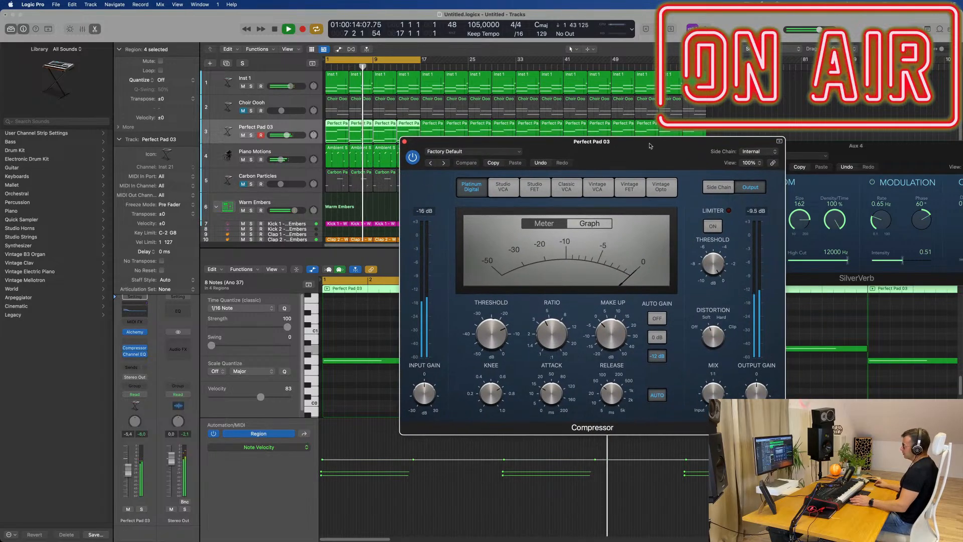
pyautogui.moveTo(493, 330); pyautogui.dragTo(493, 336)
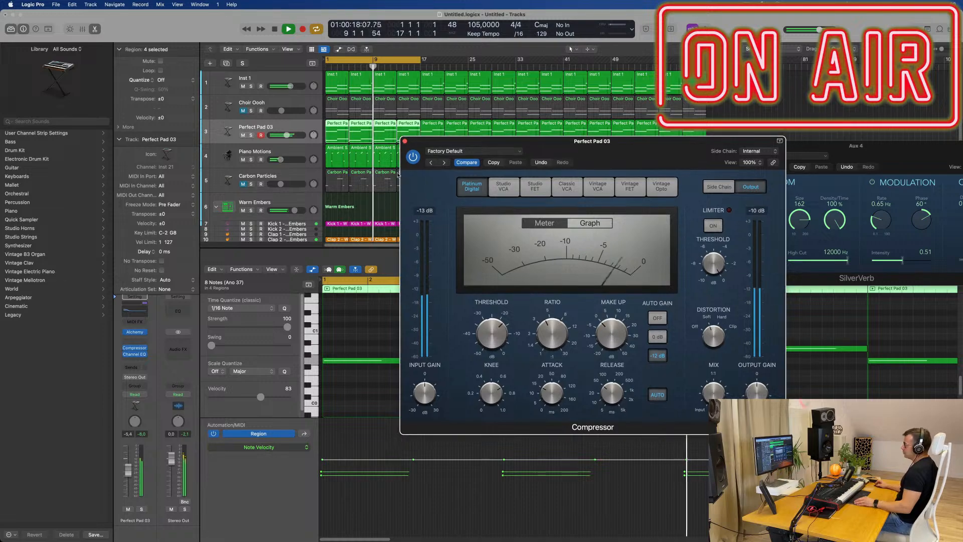
pyautogui.scroll(-1, 399, 175)
pyautogui.moveTo(403, 143); pyautogui.dragTo(405, 143)
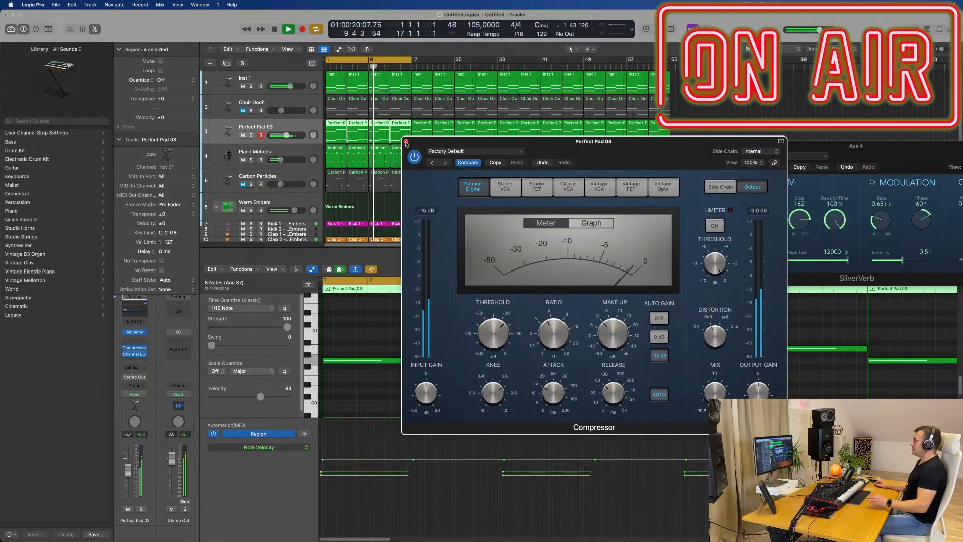
pyautogui.click(406, 142)
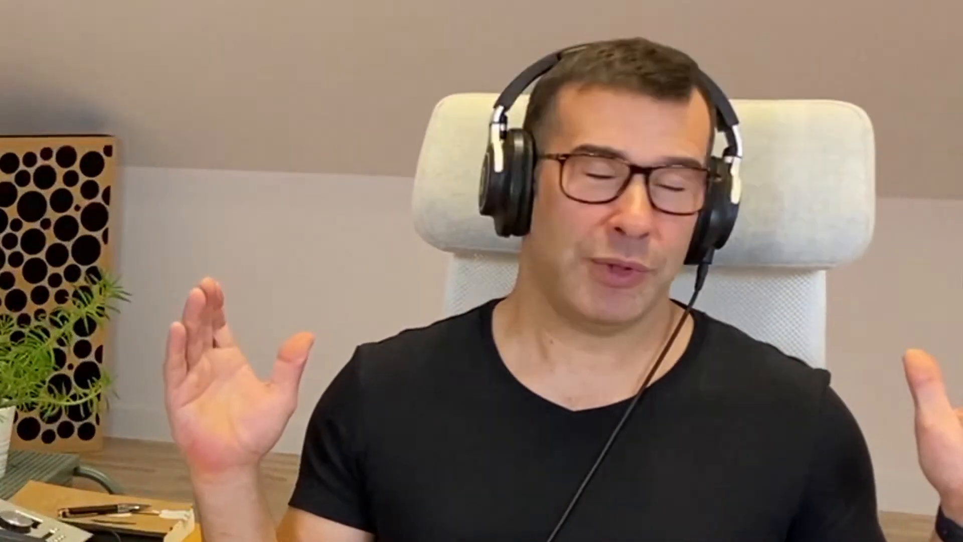